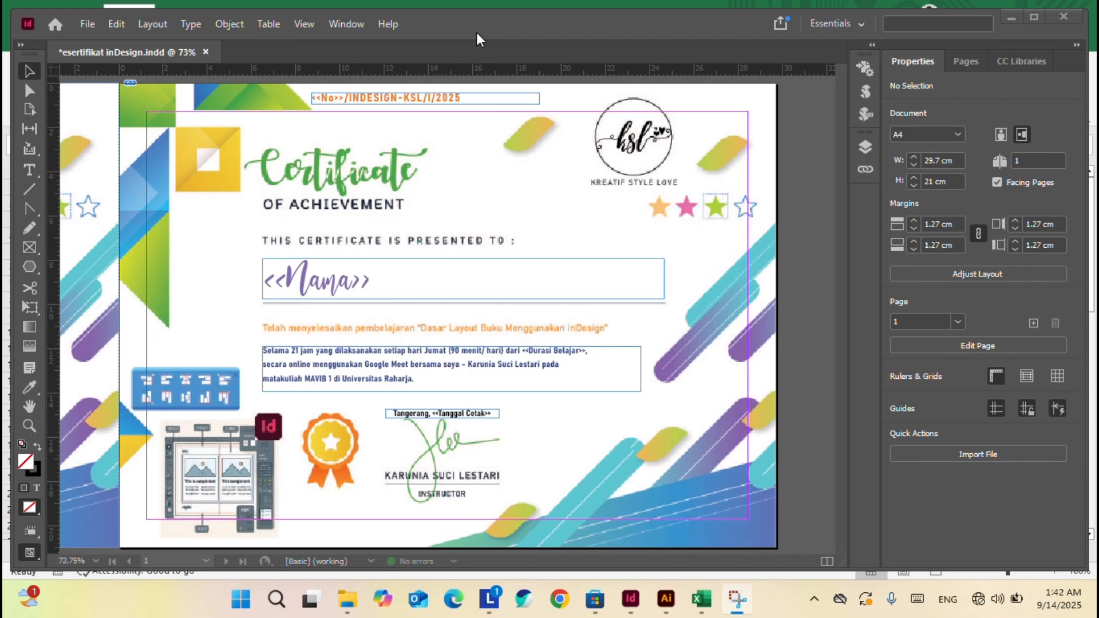
Bring the 'Sertifikat inDesign record.ai' certificate design window to the front.
click(669, 598)
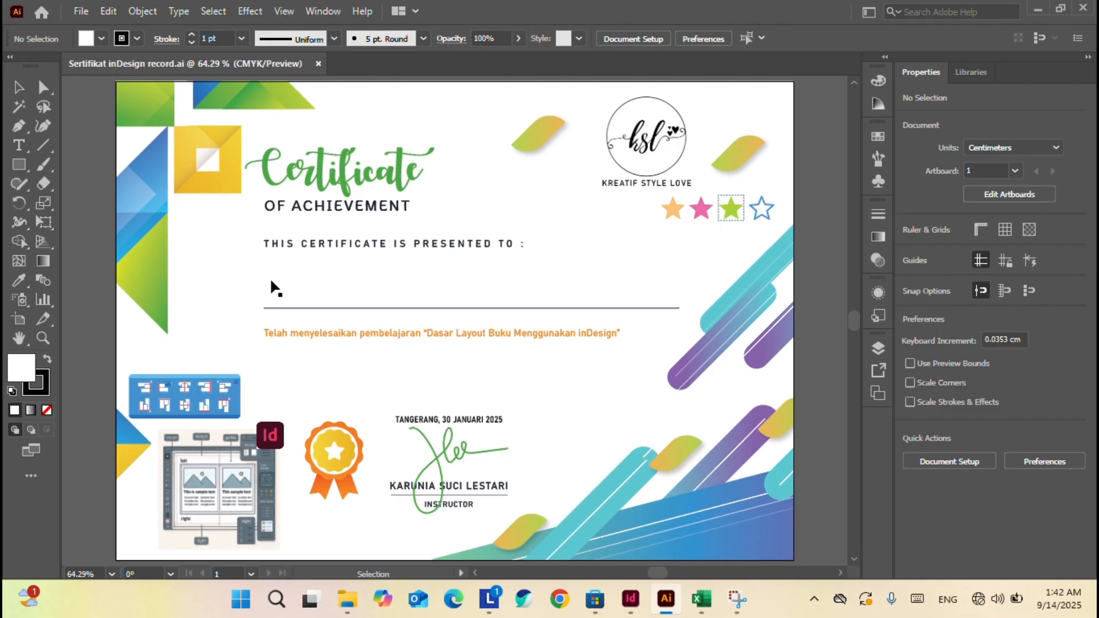
Select the background clip group, then check the Durasi Belajar header in Excel cell C1.
click(269, 340)
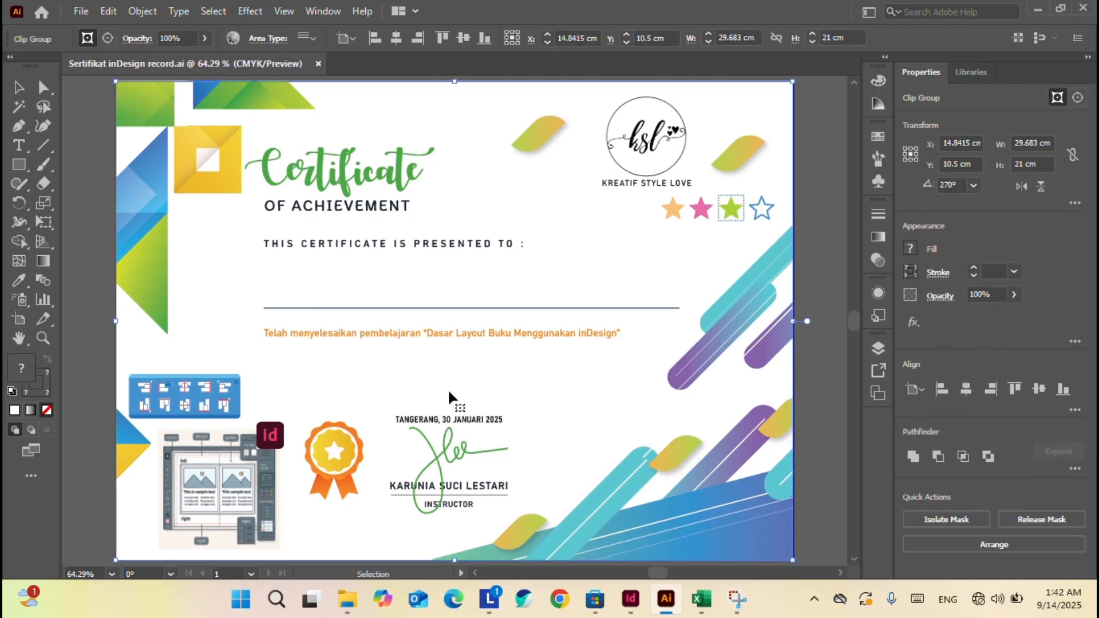
click(636, 599)
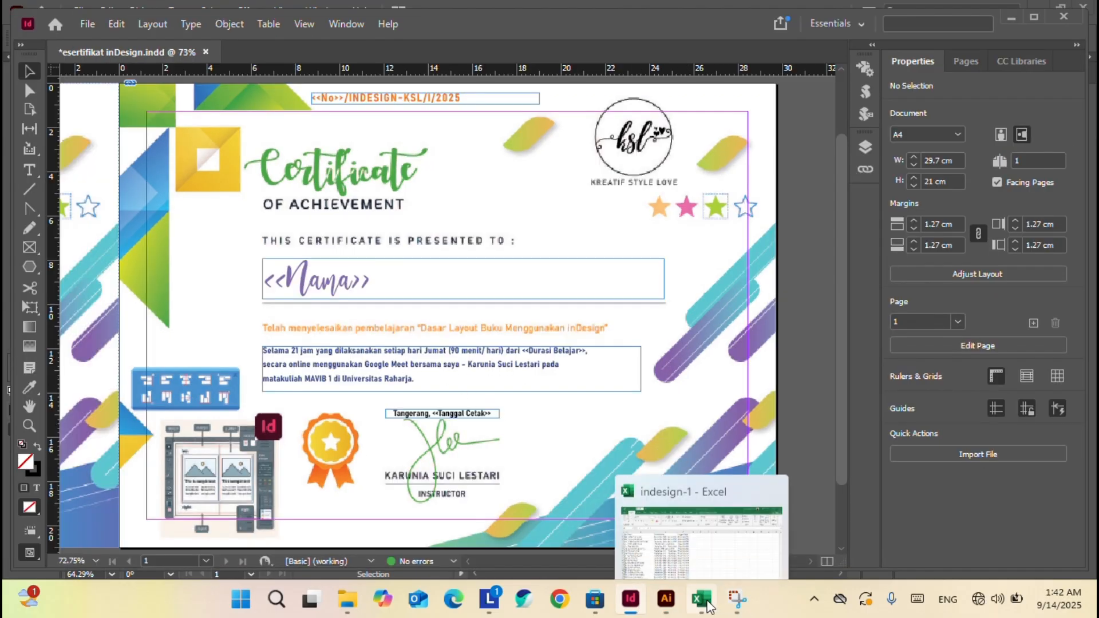
click(701, 599)
click(307, 189)
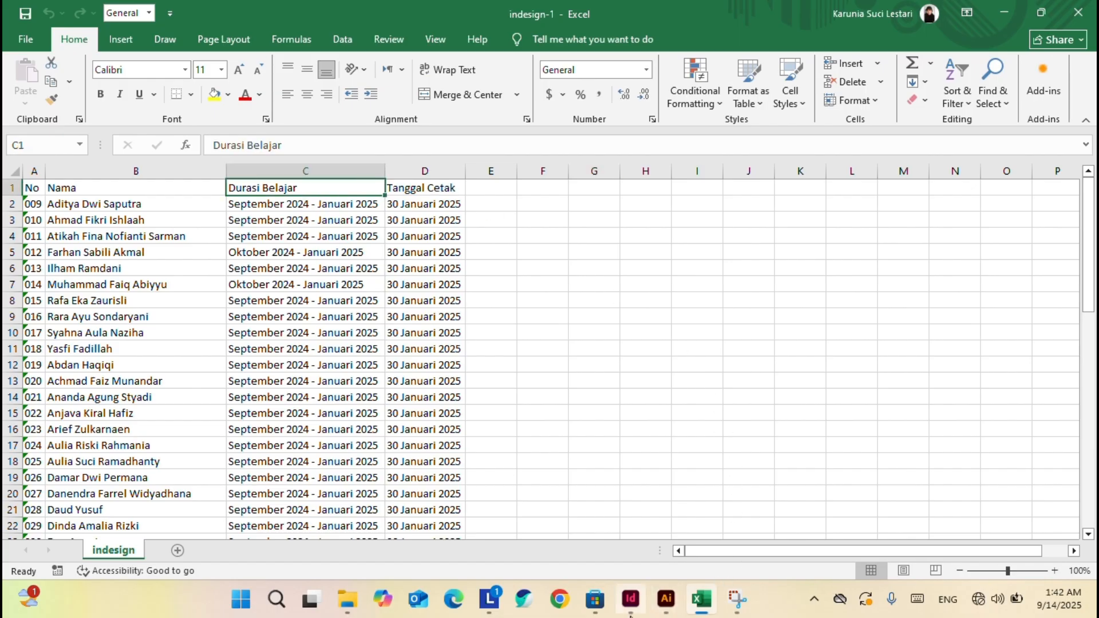
click(640, 607)
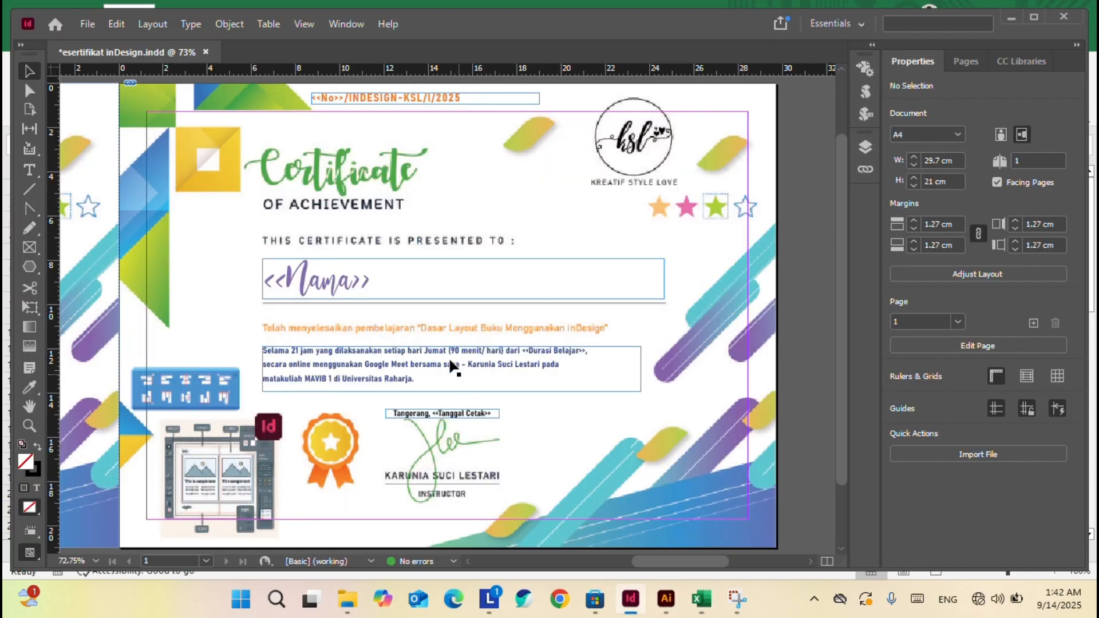
Highlight the <<Durasi Belajar>> field in the body text, then maximize the InDesign window.
double_click(596, 350)
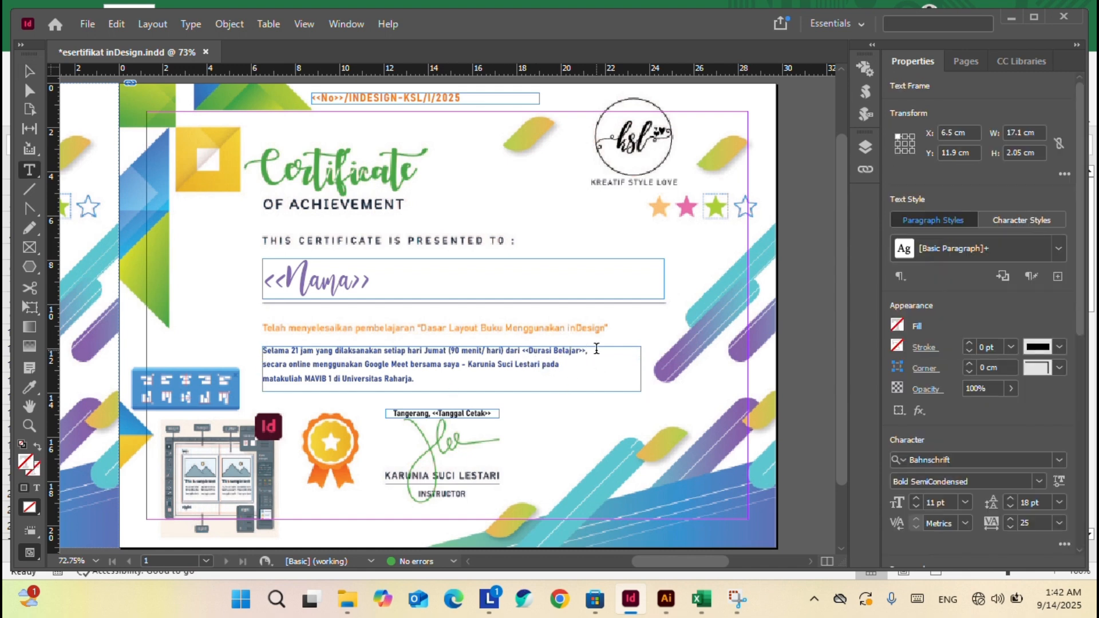
drag(596, 350, 522, 351)
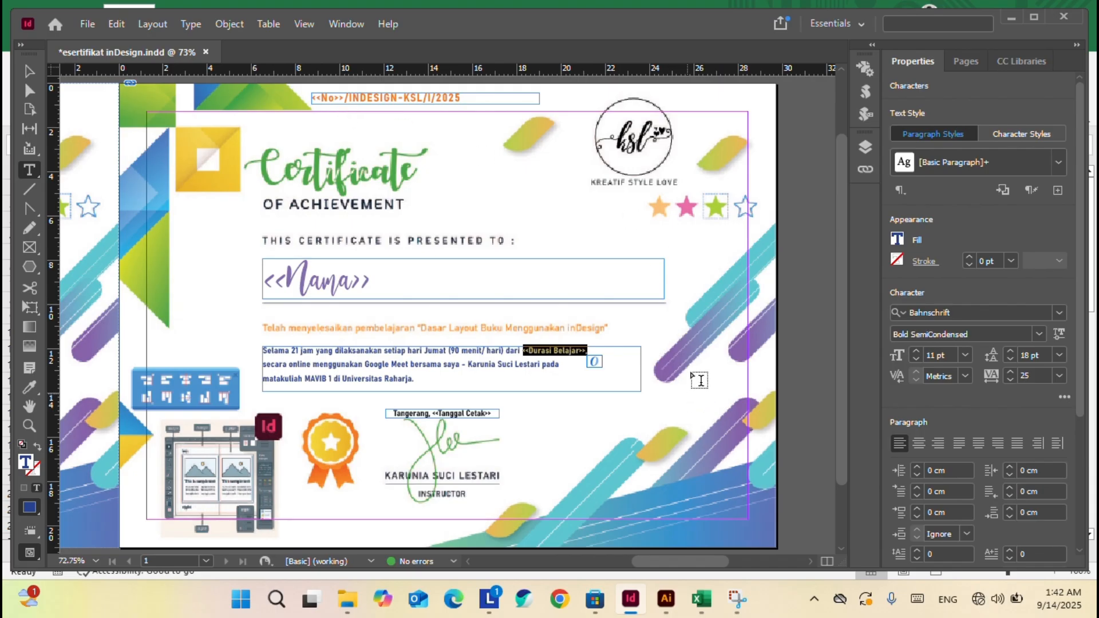
key(Escape)
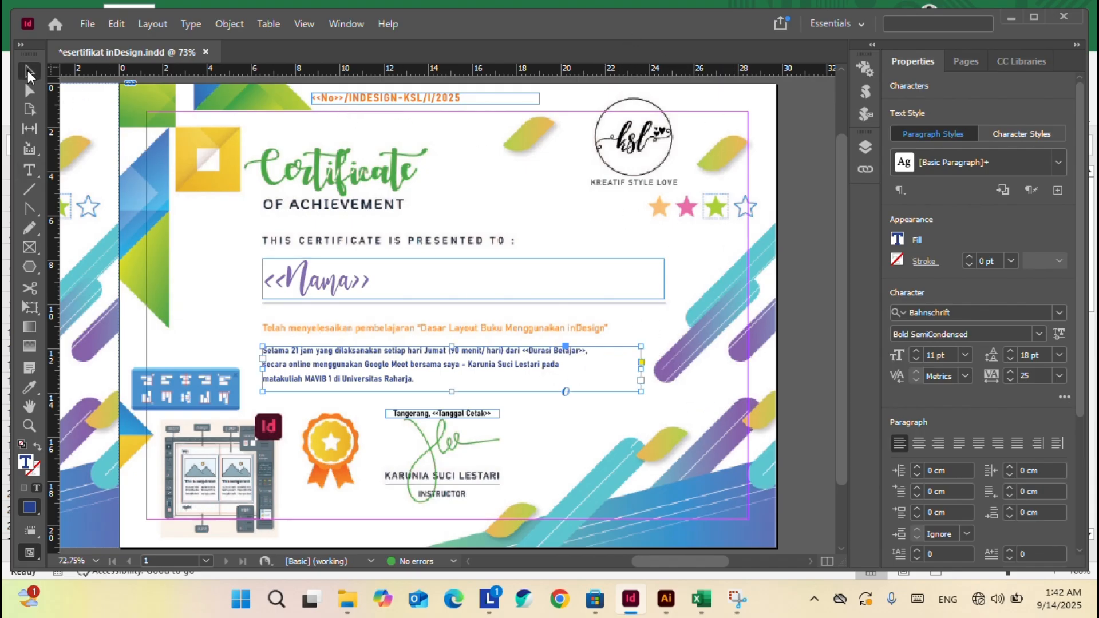
click(1033, 16)
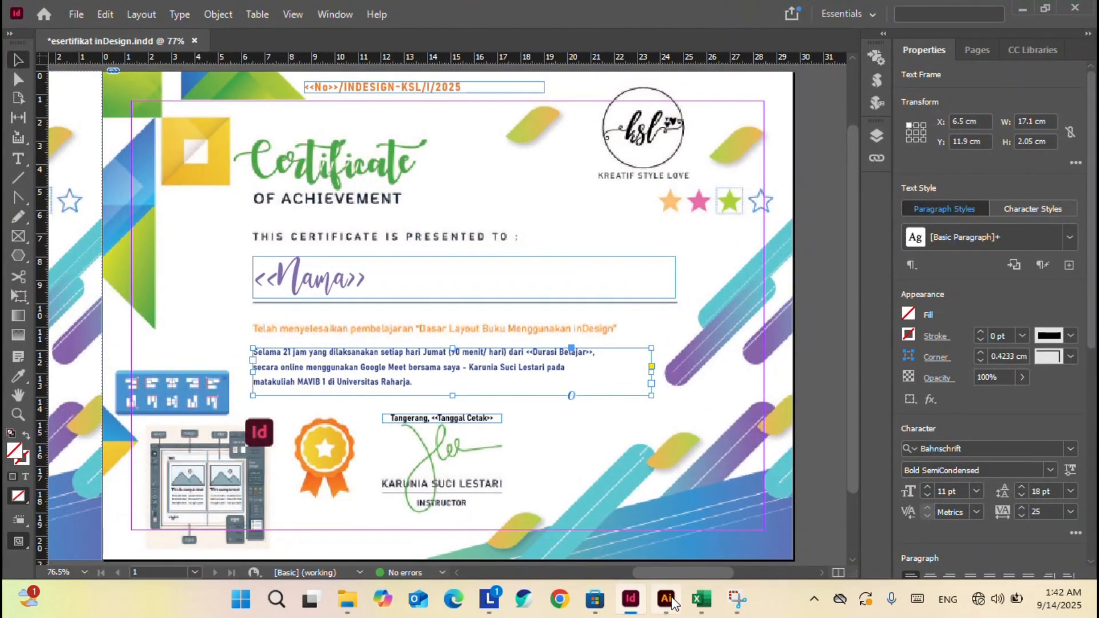
click(666, 599)
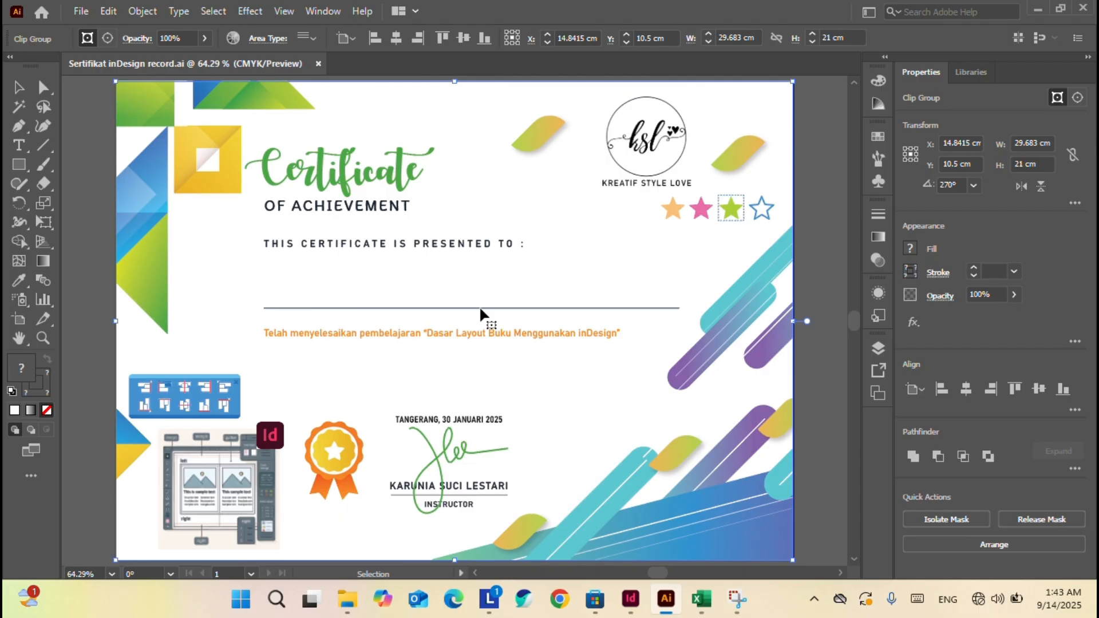
click(631, 599)
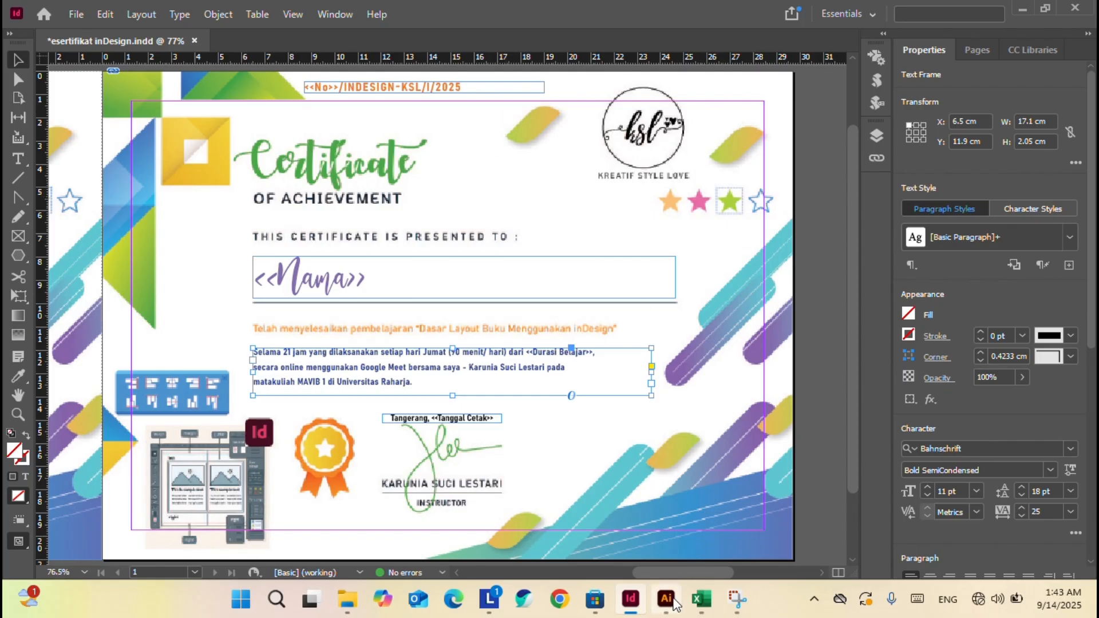
click(665, 598)
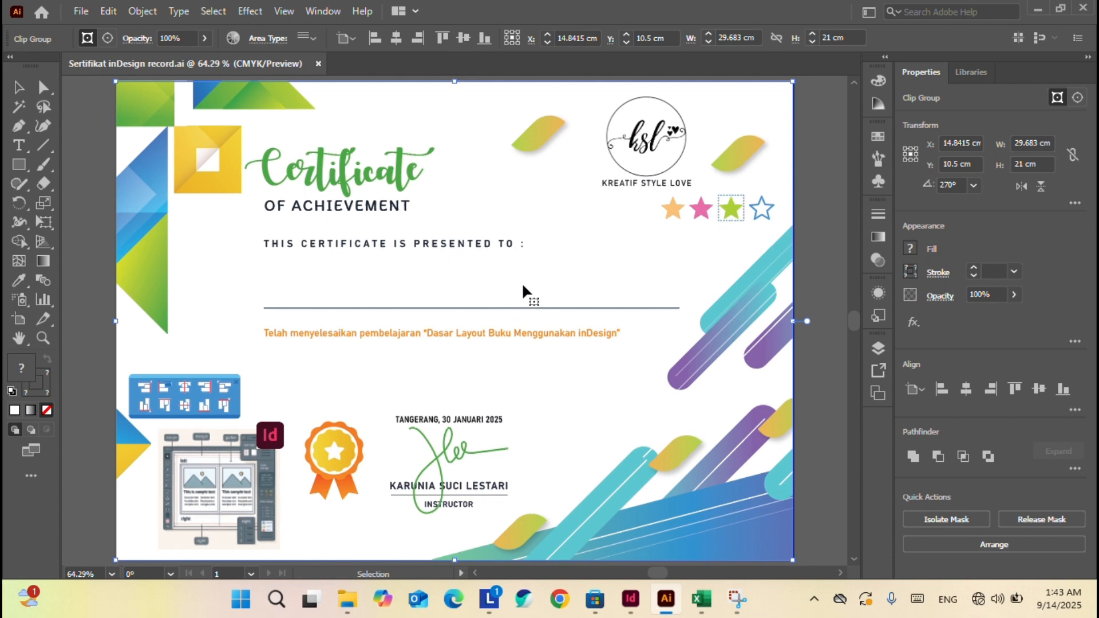
click(81, 11)
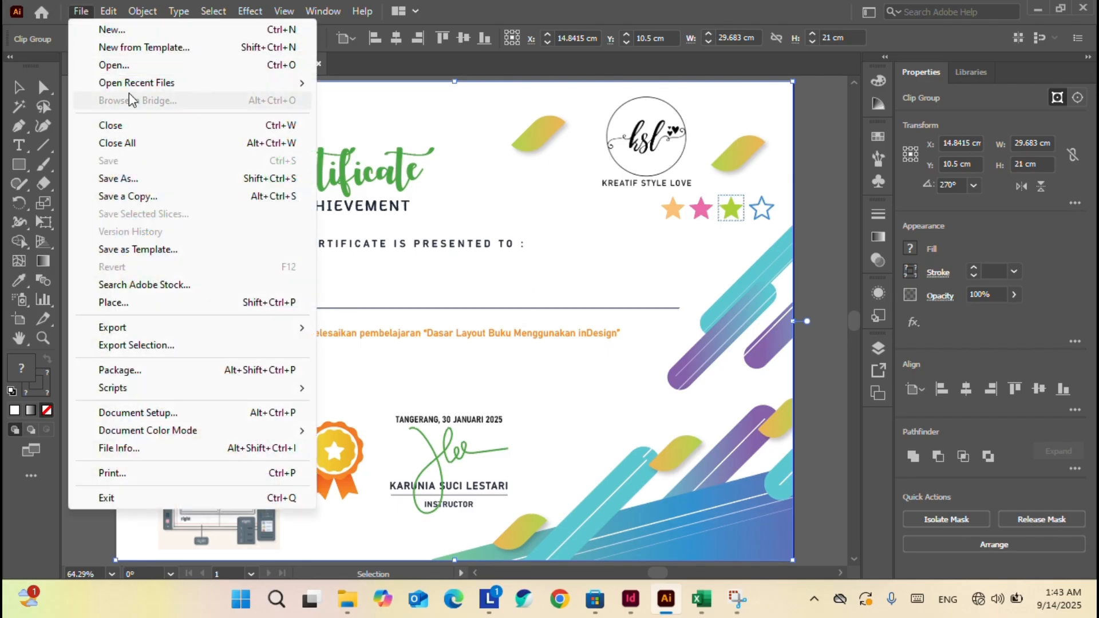
mouse_move(161, 337)
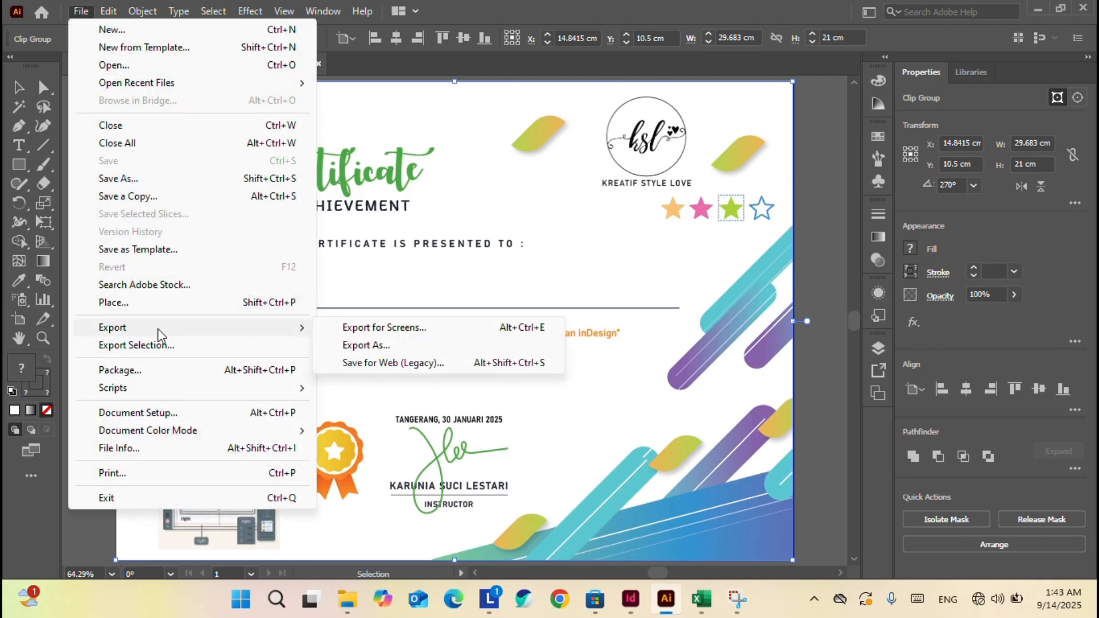
click(405, 346)
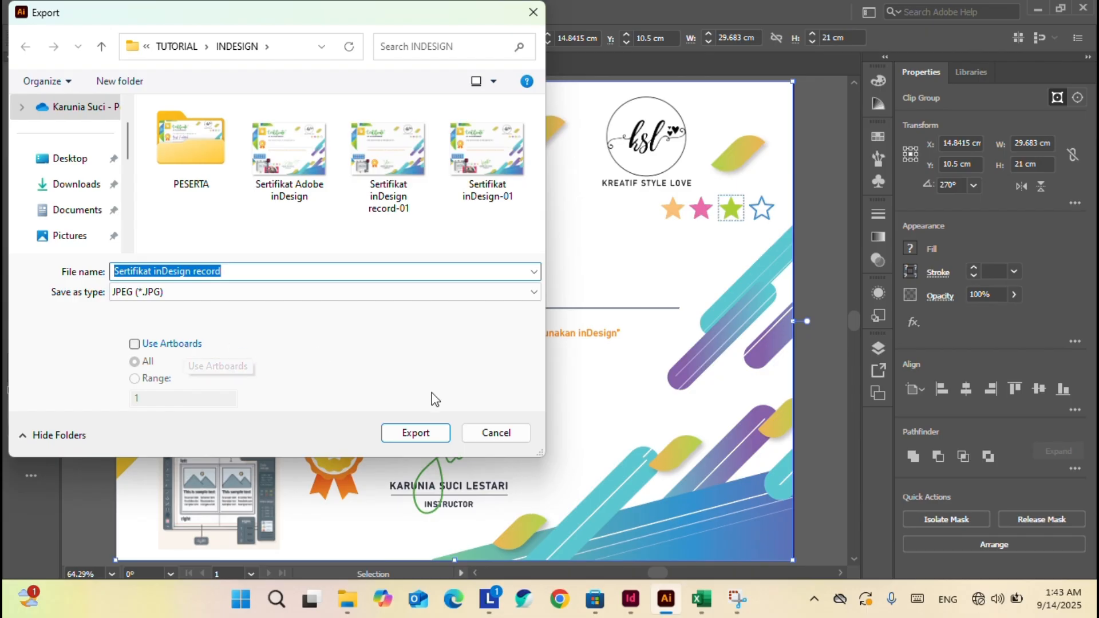
click(496, 433)
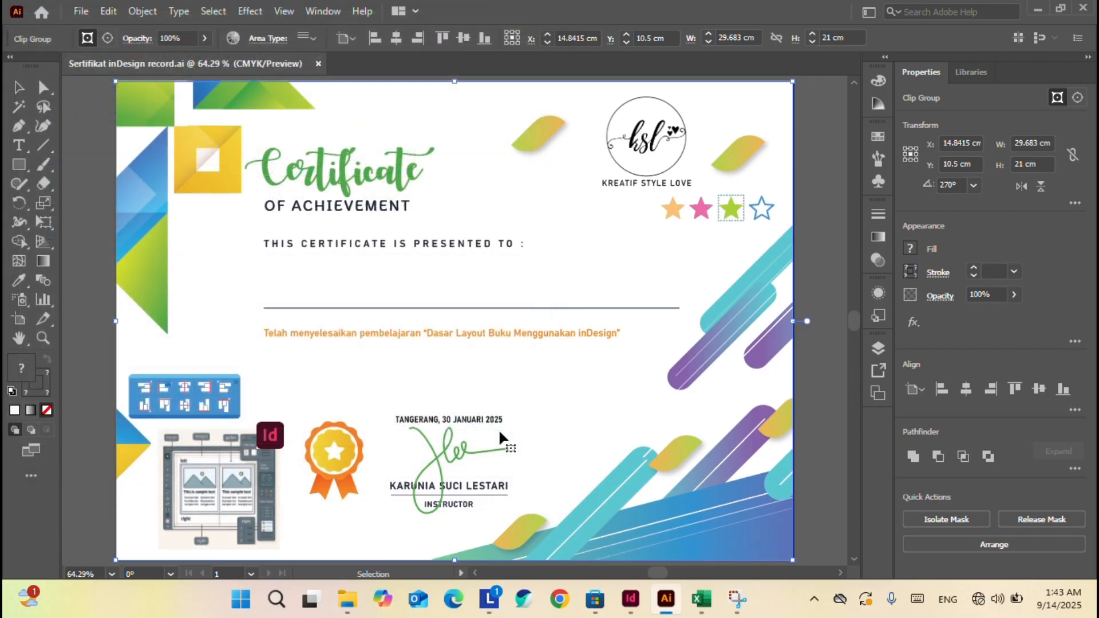
click(822, 132)
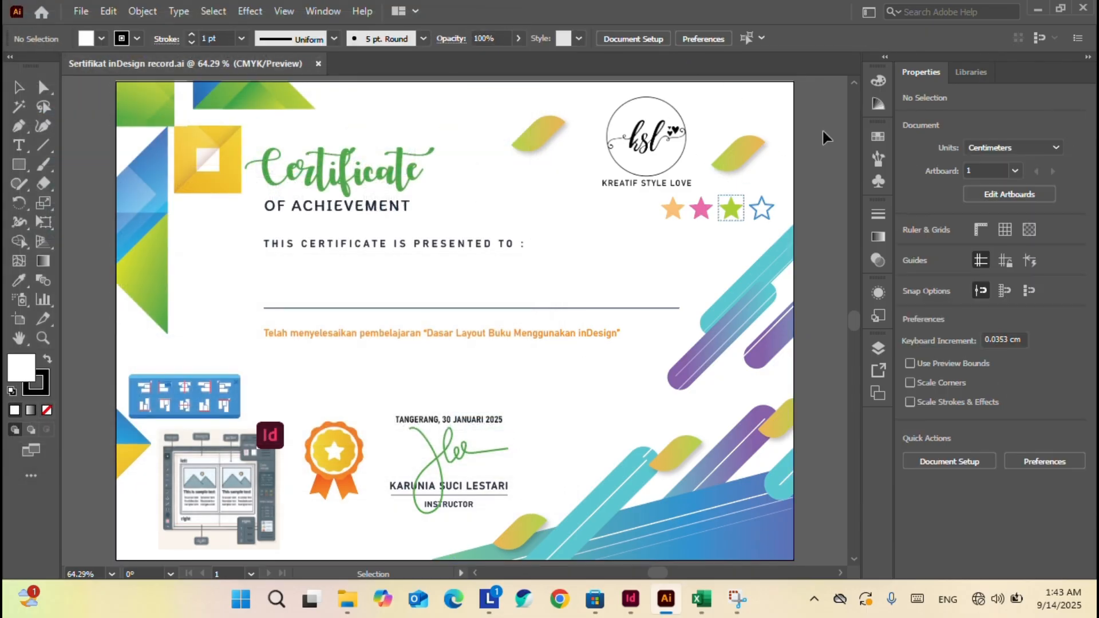
right_click(766, 271)
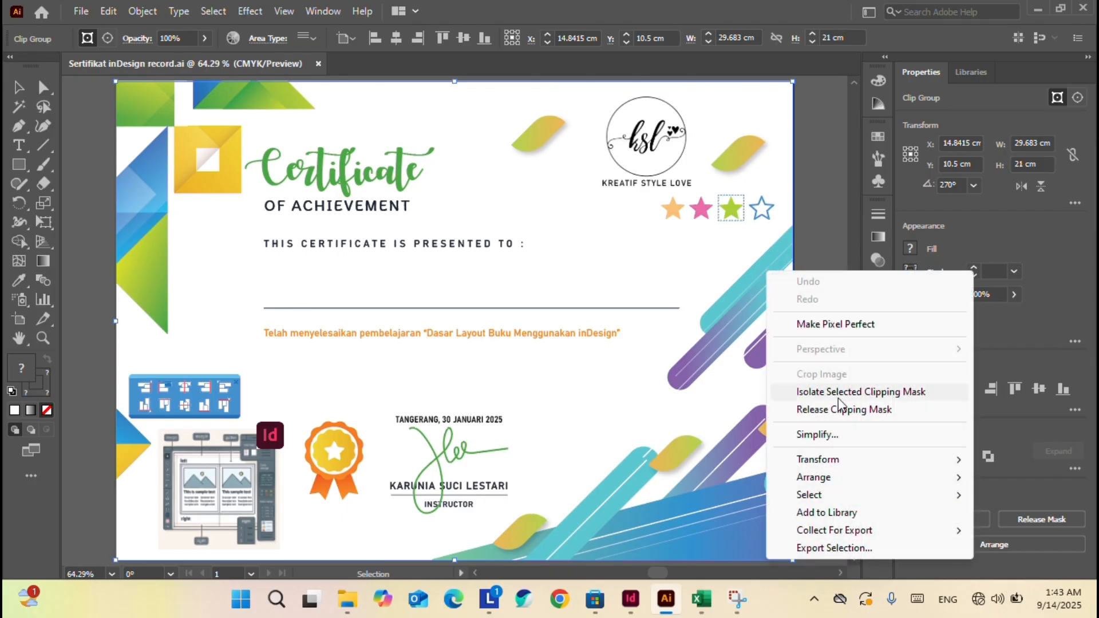
click(853, 409)
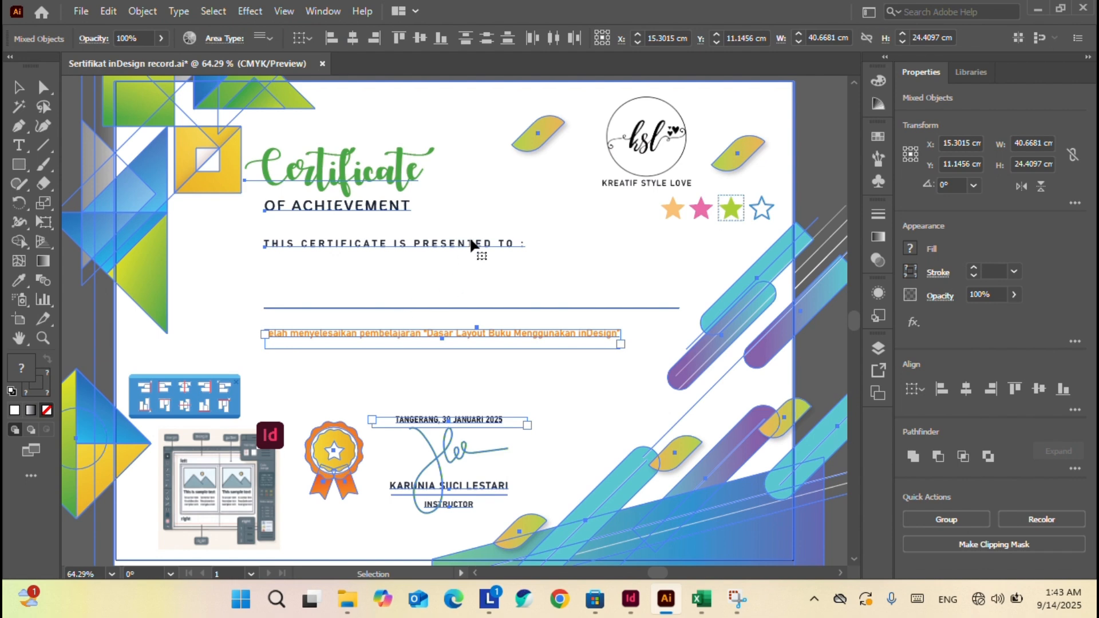
key(a)
key(ctrl+z)
key(v)
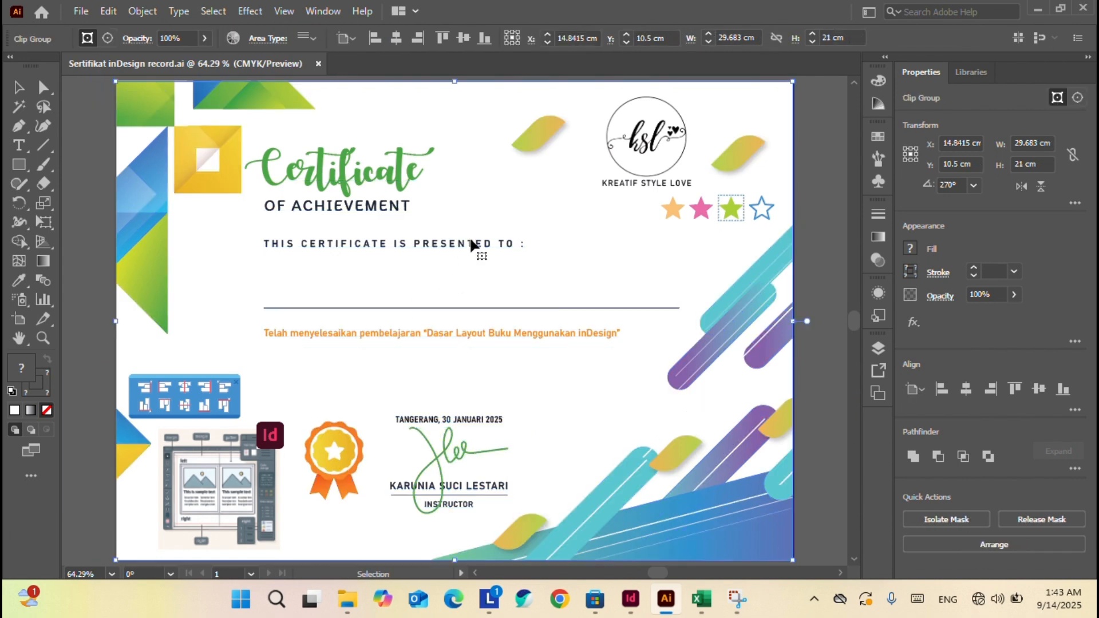
click(83, 16)
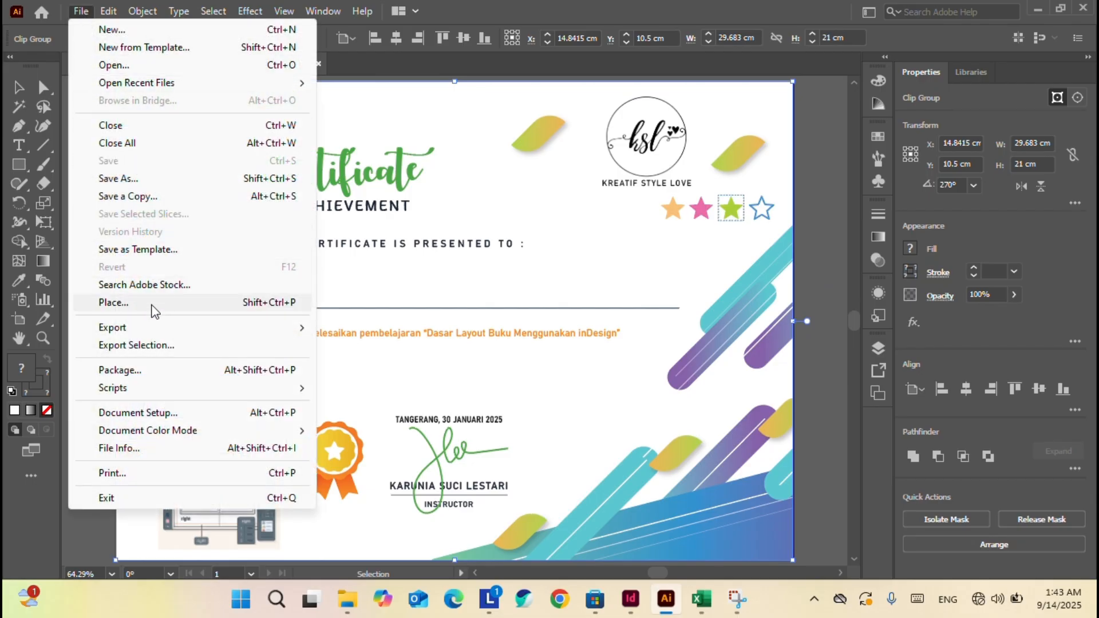
Export the artwork as JPEG 'Sertifikat inDesign record' with Use Artboards left off.
mouse_move(148, 330)
click(366, 345)
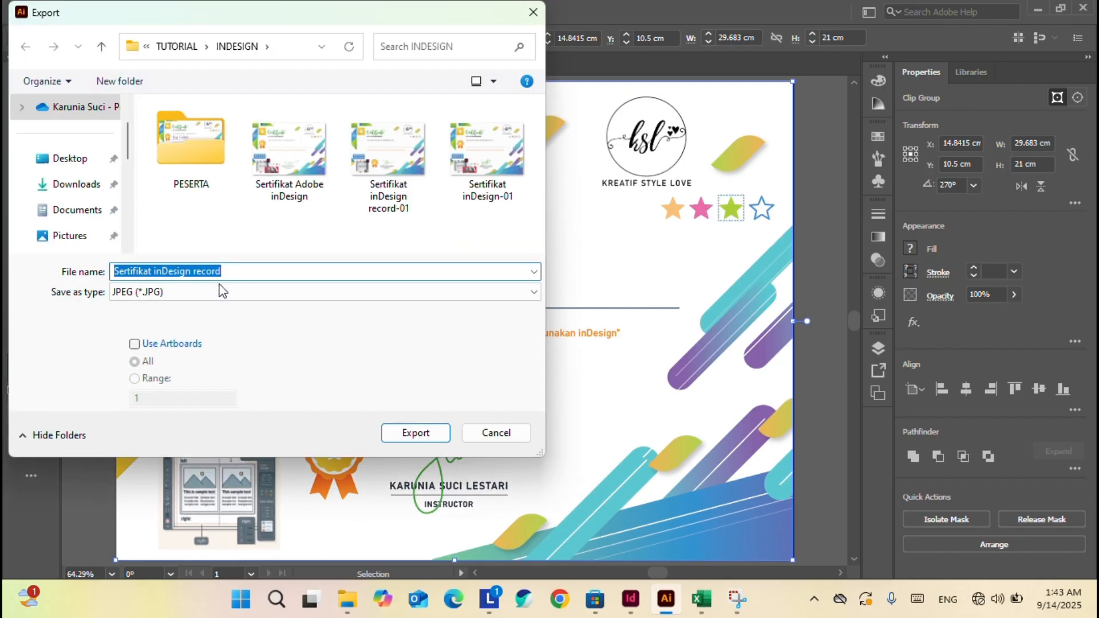
click(172, 344)
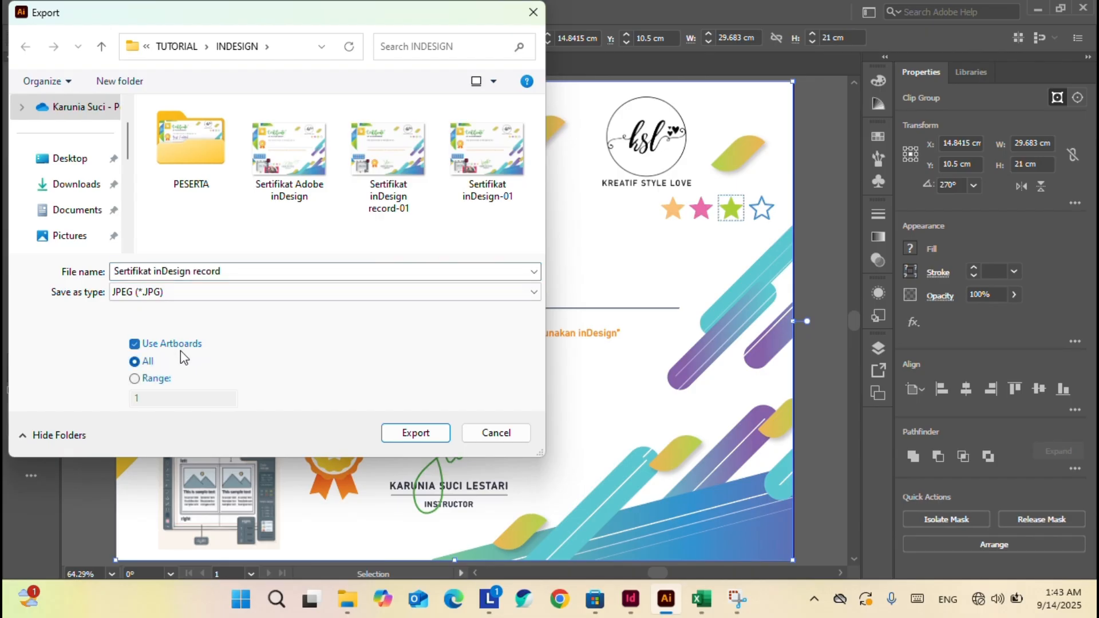
click(179, 346)
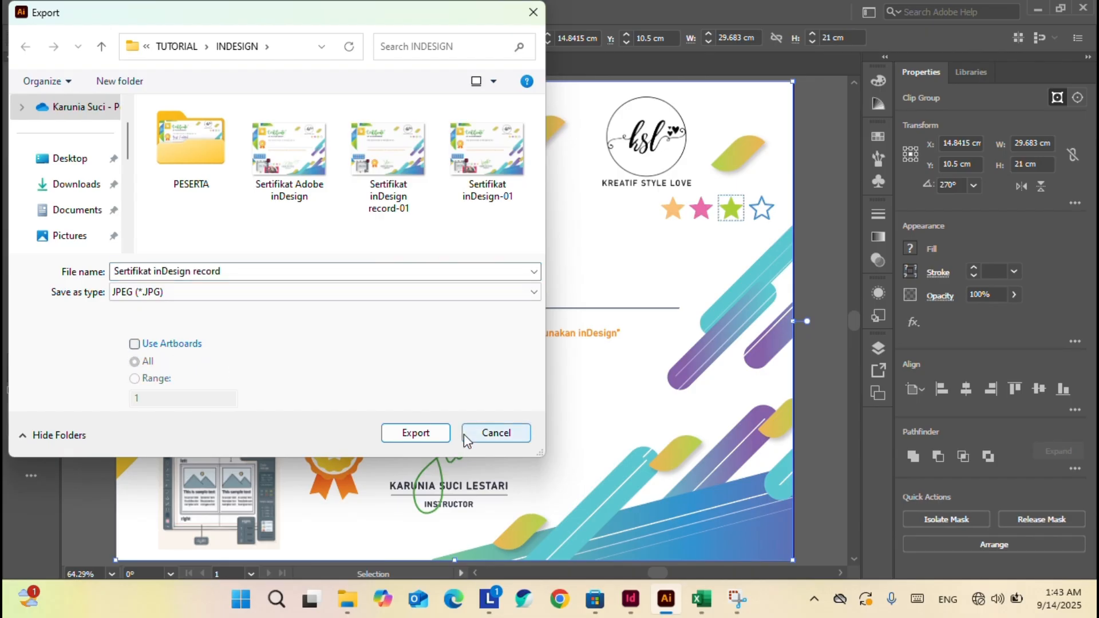
click(428, 434)
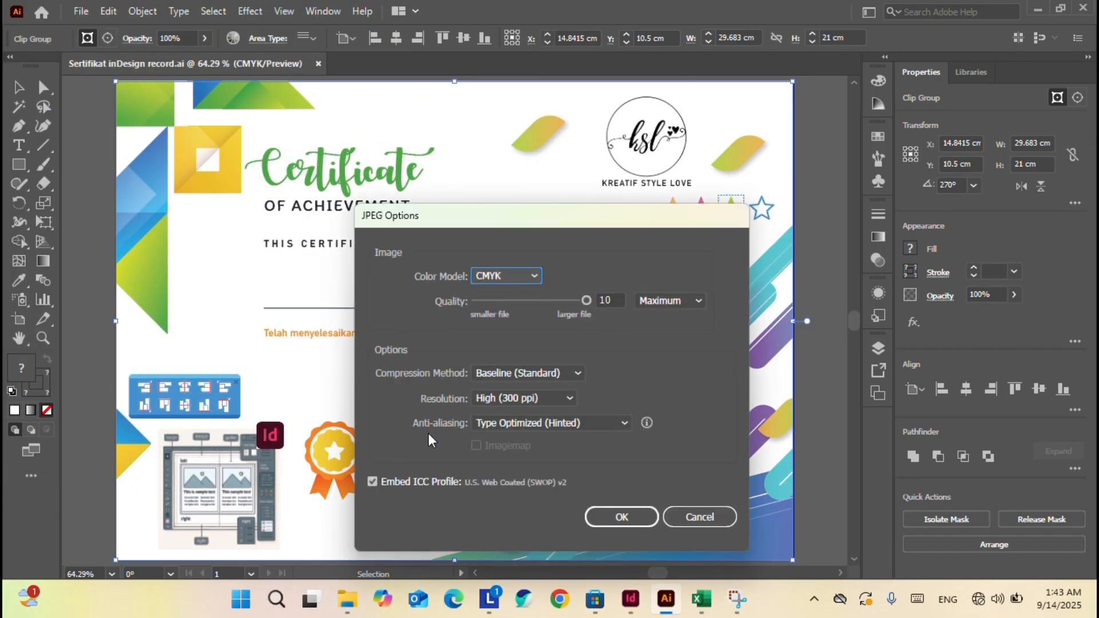
Set JPEG resolution to Medium (150 ppi), keep CMYK at quality 10, and confirm.
click(556, 398)
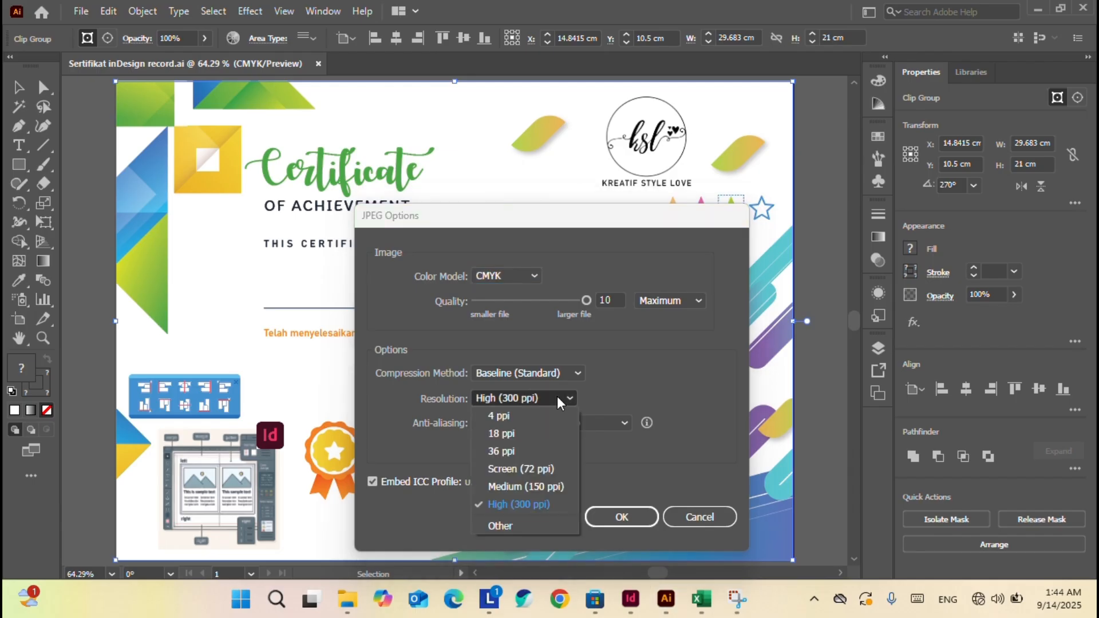
click(548, 487)
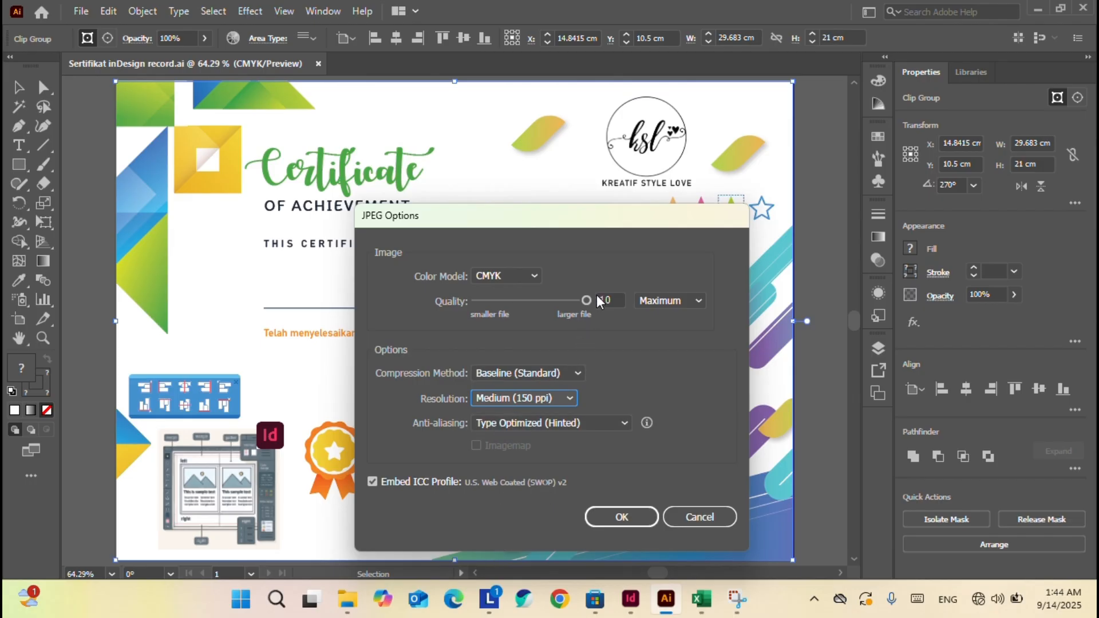
click(553, 396)
click(521, 502)
click(551, 399)
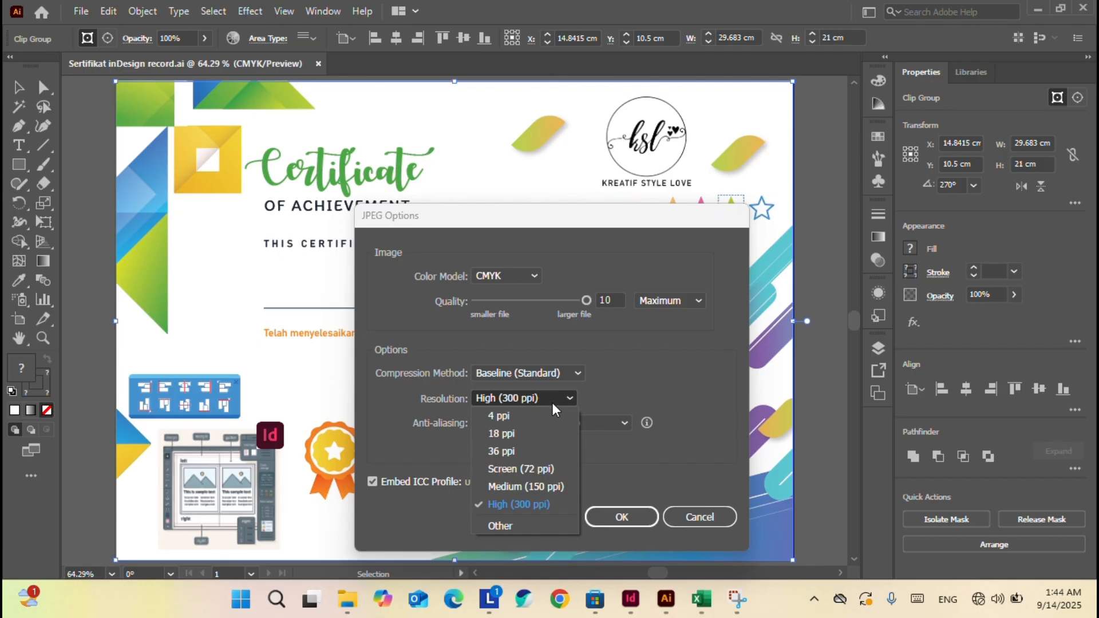
click(550, 487)
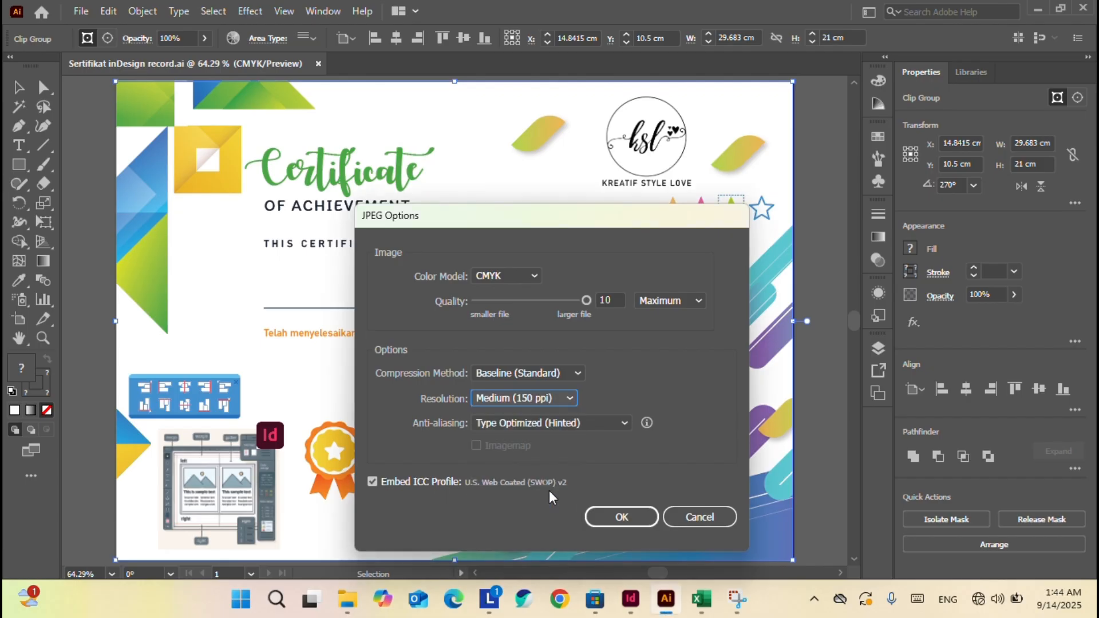
mouse_move(585, 302)
mouse_down()
mouse_move(511, 295)
mouse_move(582, 300)
mouse_up()
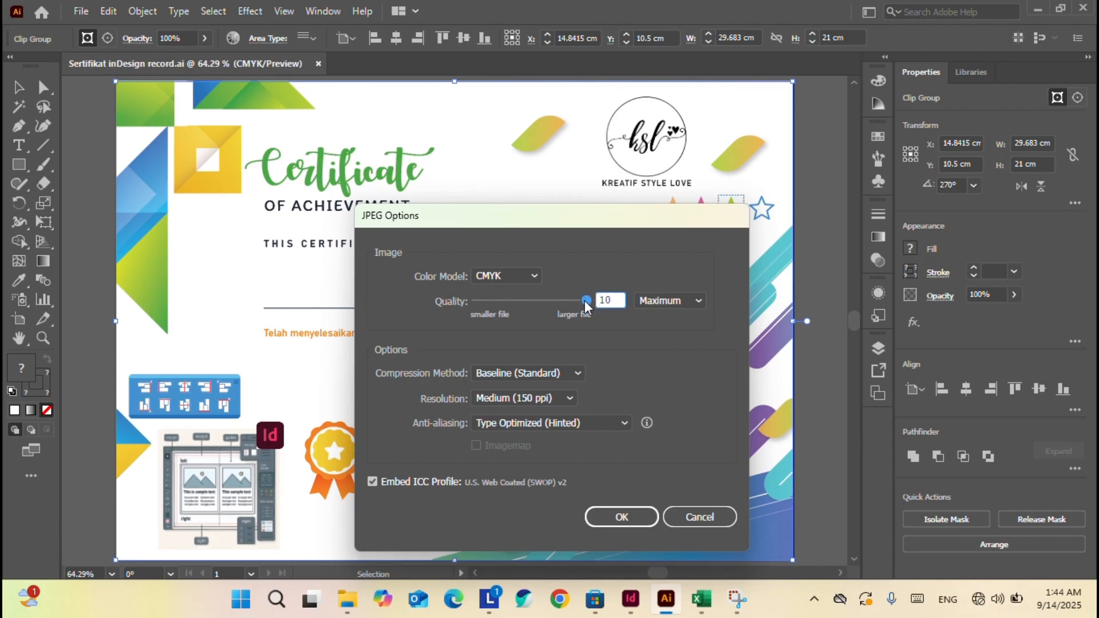
click(634, 520)
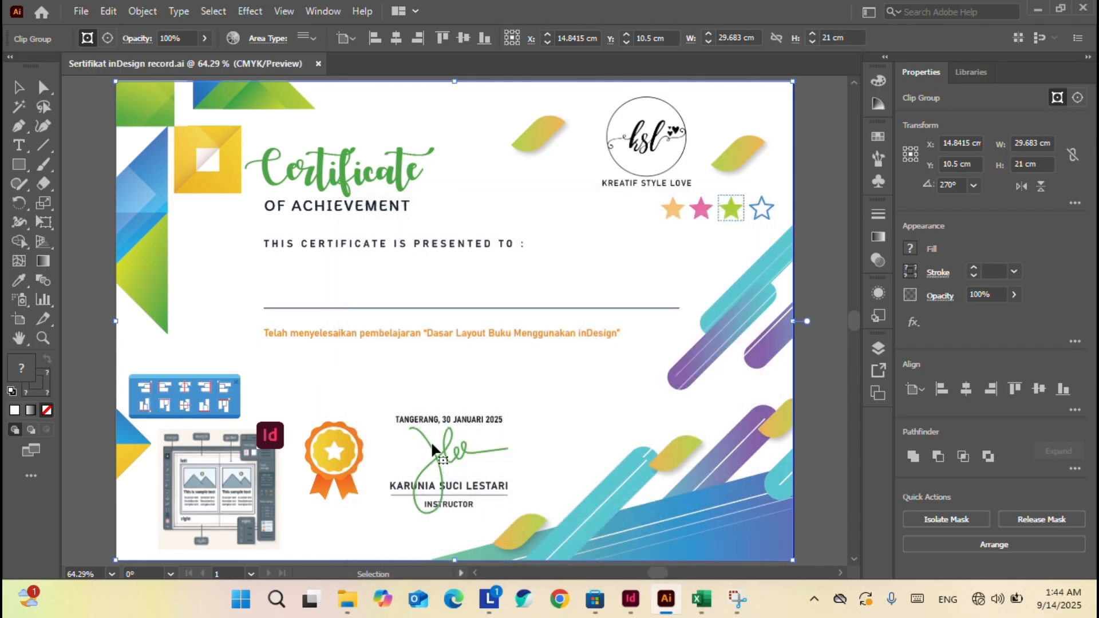
Open 'Sertifikat inDesign record.jpg' from the INDESIGN folder in a maximized photo viewer.
click(350, 608)
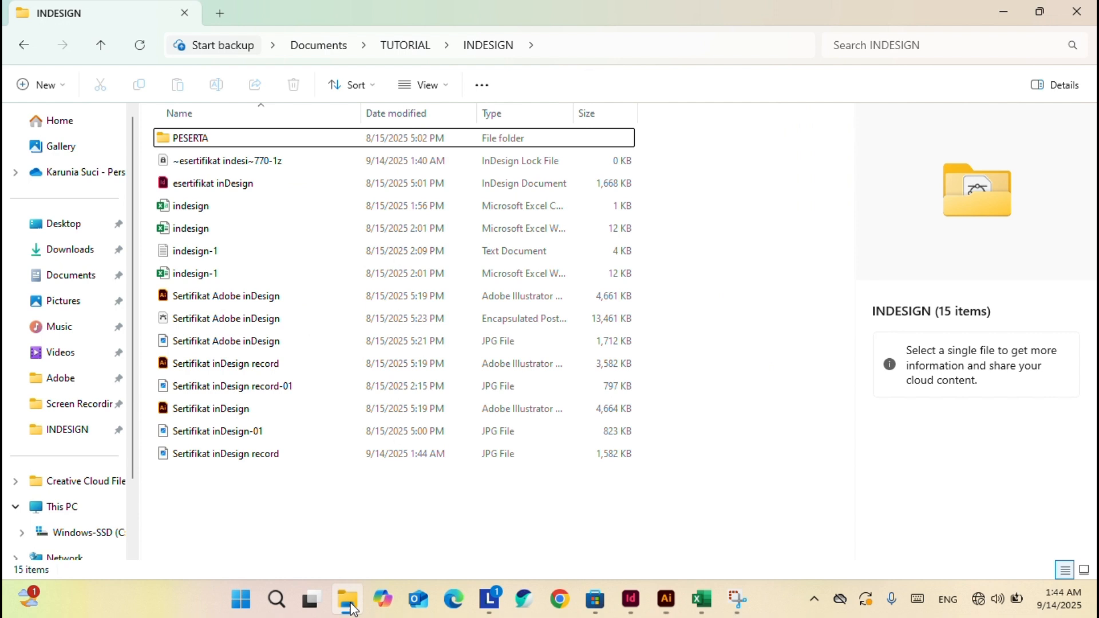
click(268, 456)
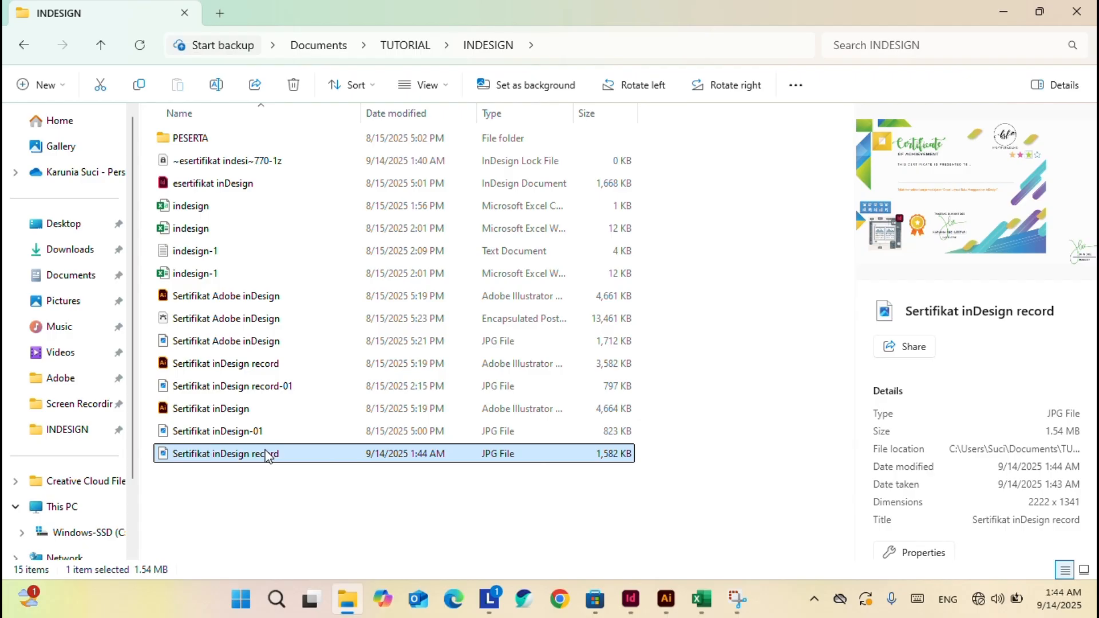
click(284, 392)
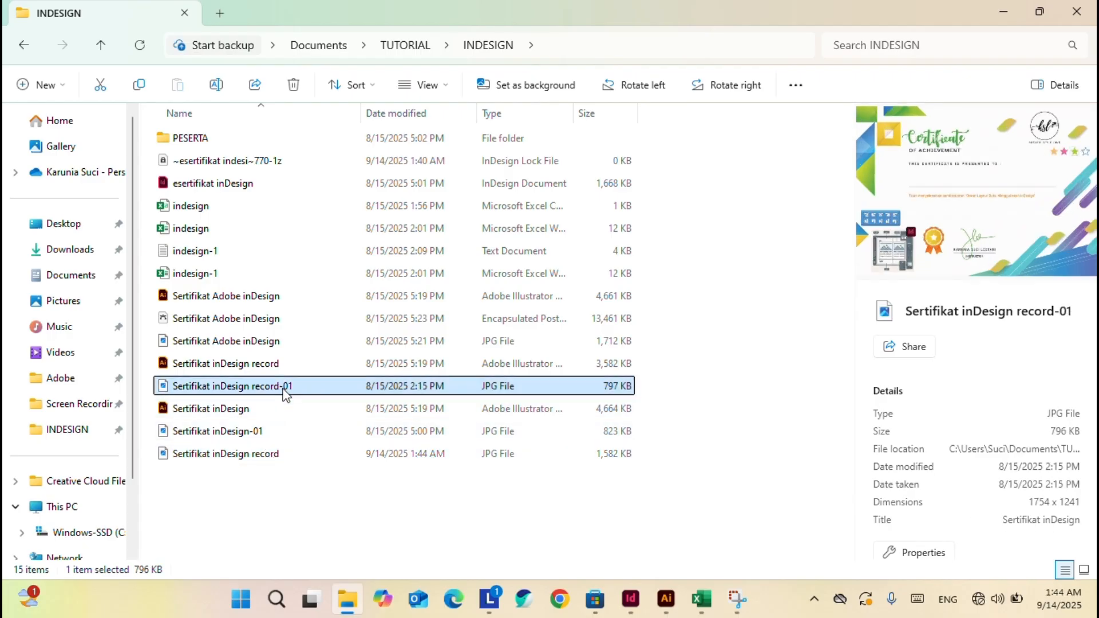
click(275, 455)
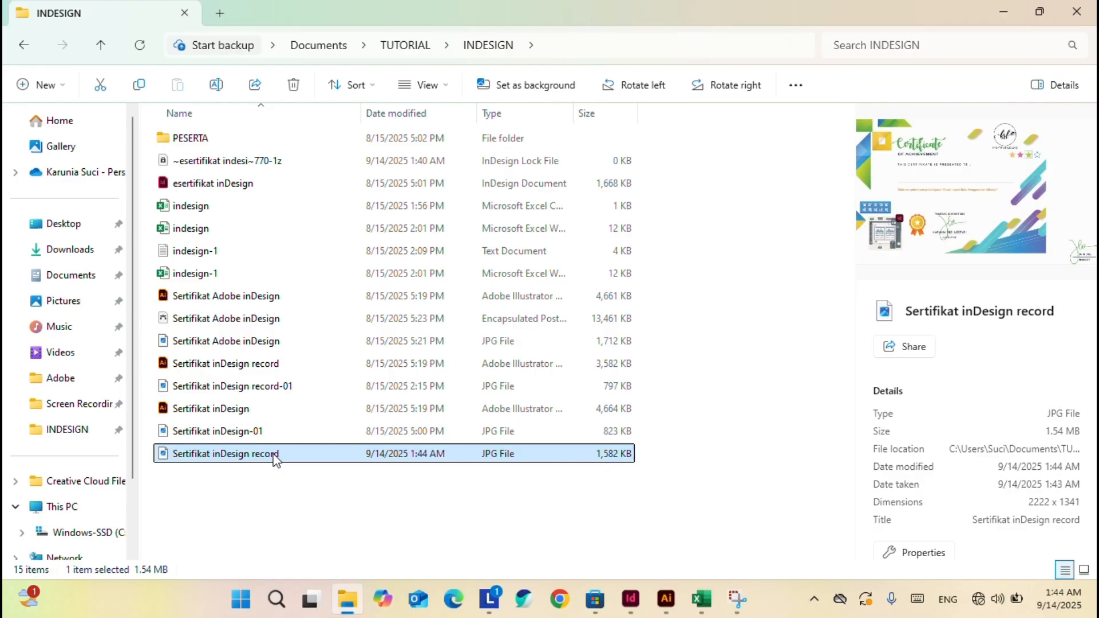
double_click(276, 454)
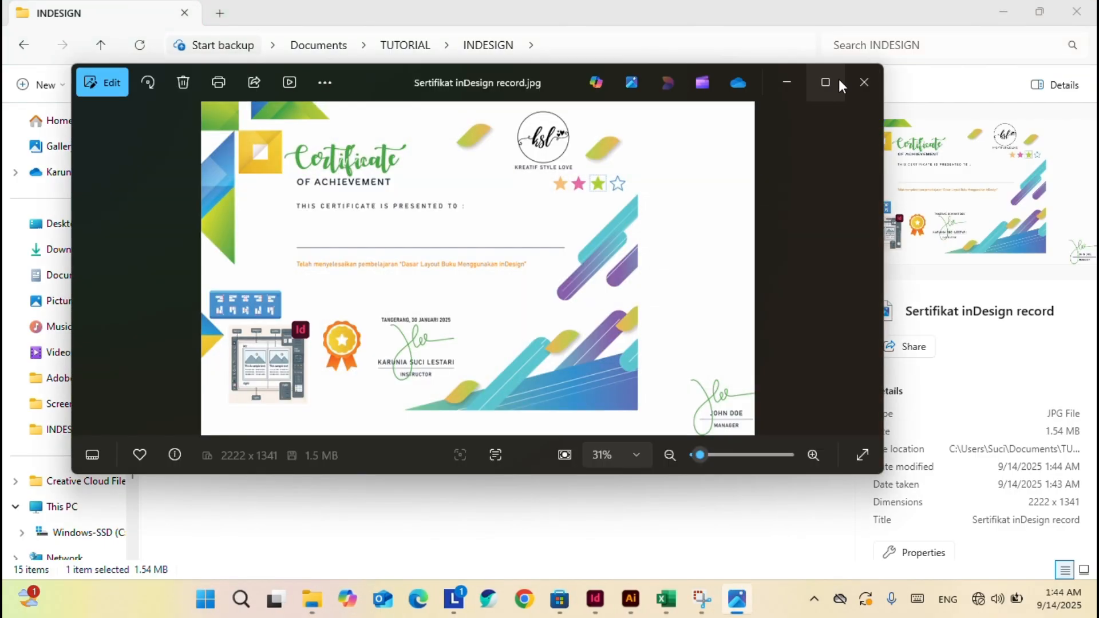
click(819, 81)
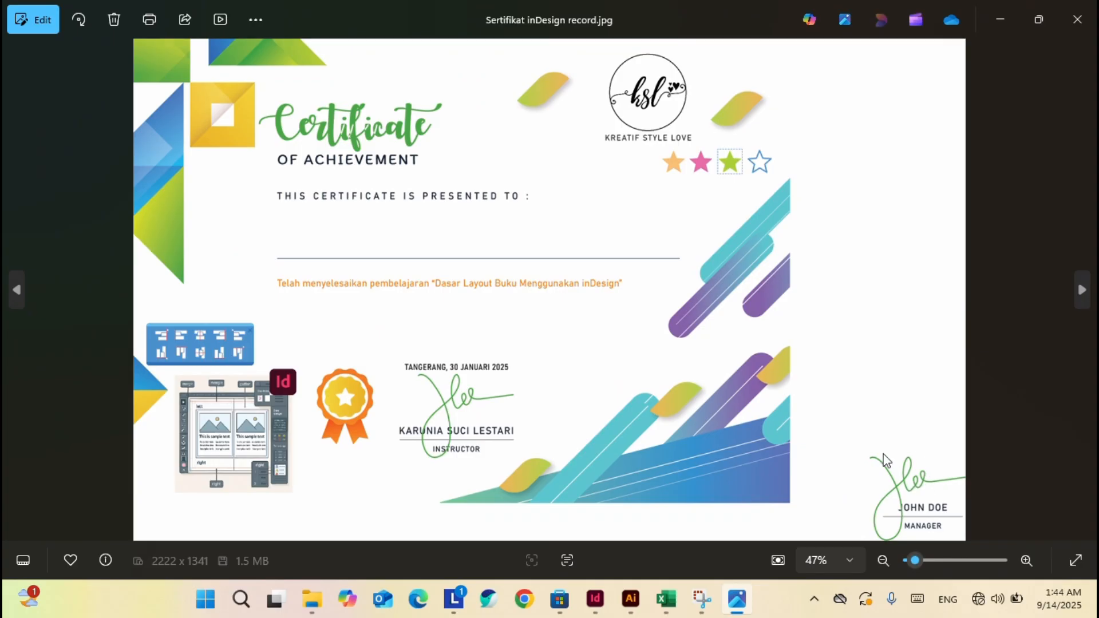
Pan to the manager signature beyond the artboard, fit the artboard, and close the JPG preview.
click(630, 599)
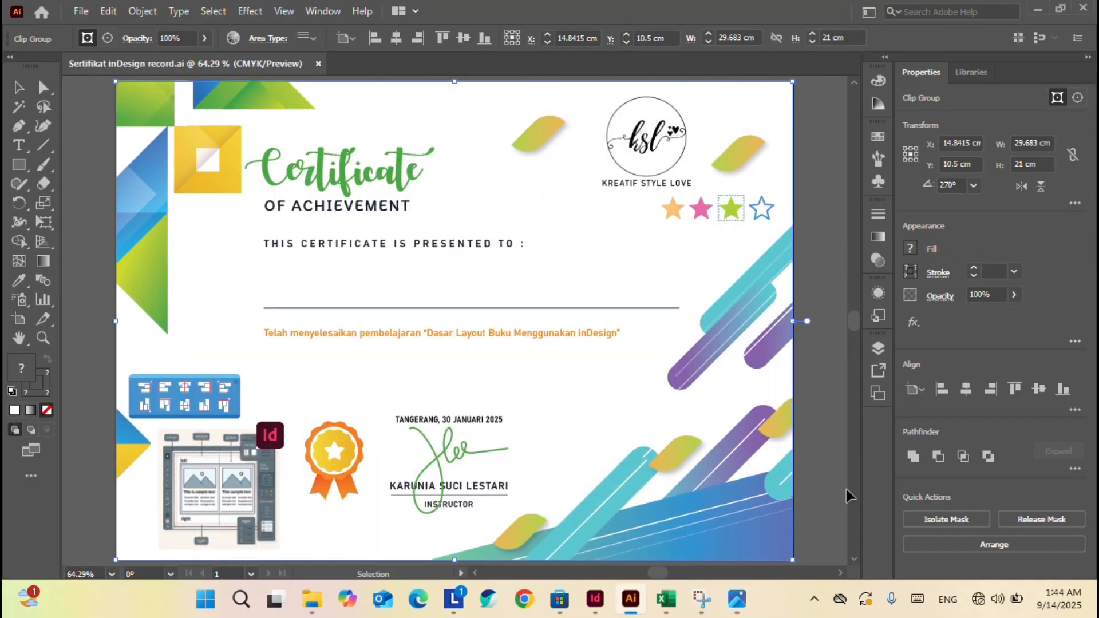
drag(816, 454, 534, 296)
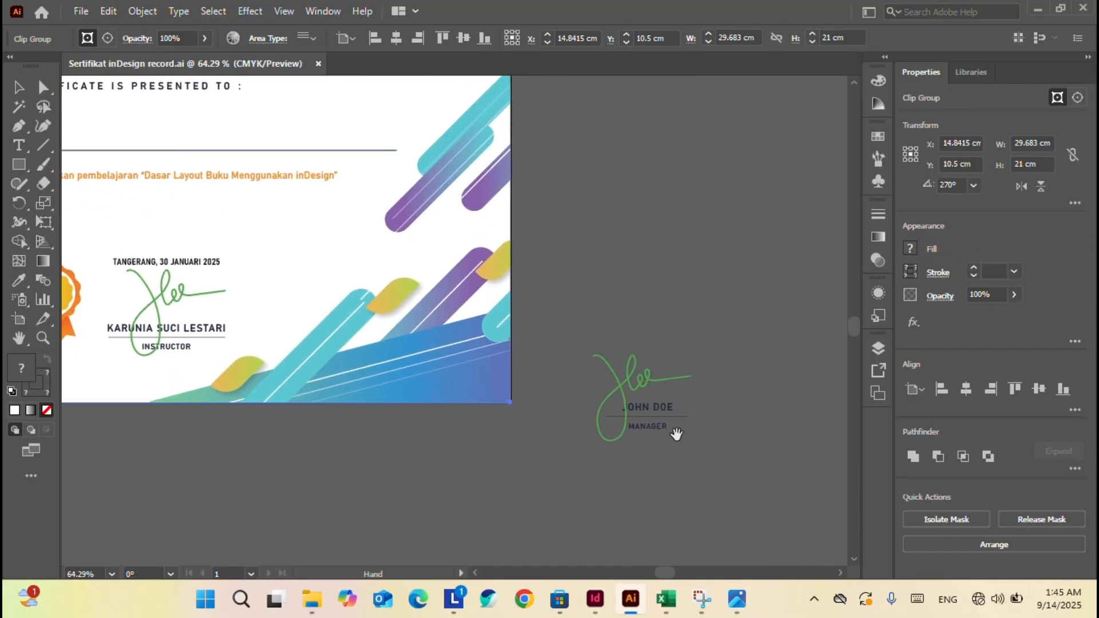
key(ctrl+0)
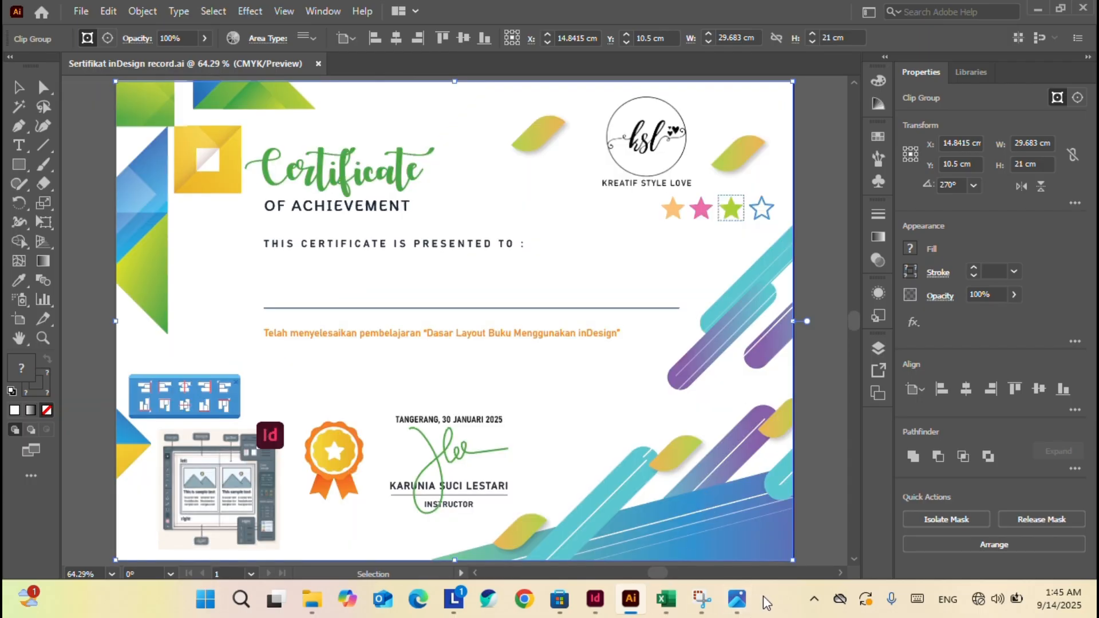
click(737, 599)
click(1078, 8)
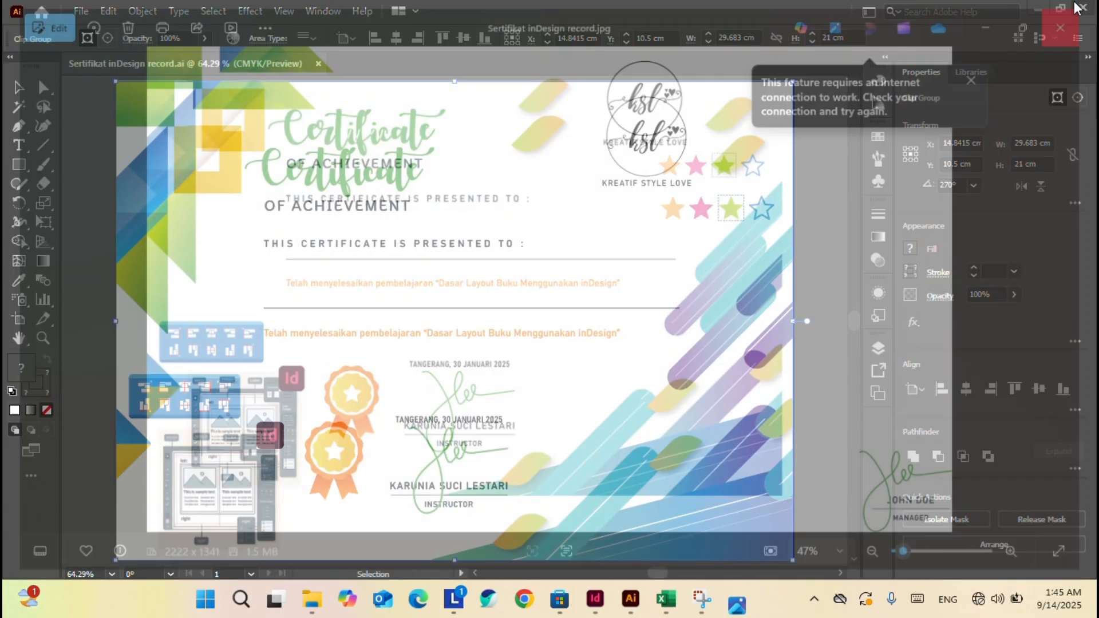
click(82, 12)
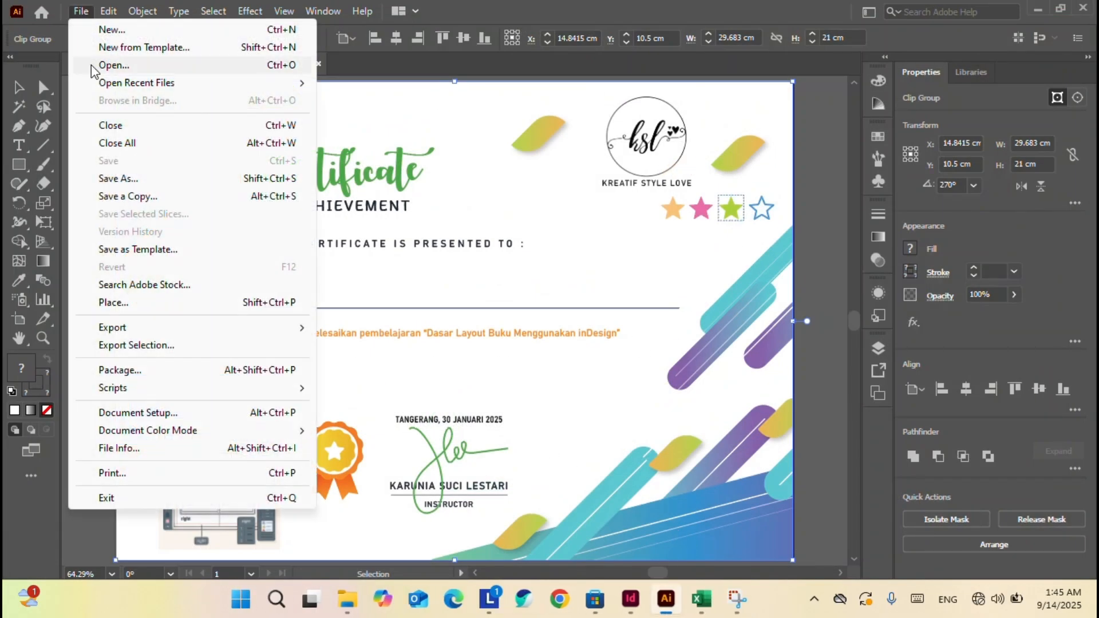
mouse_move(157, 331)
click(363, 345)
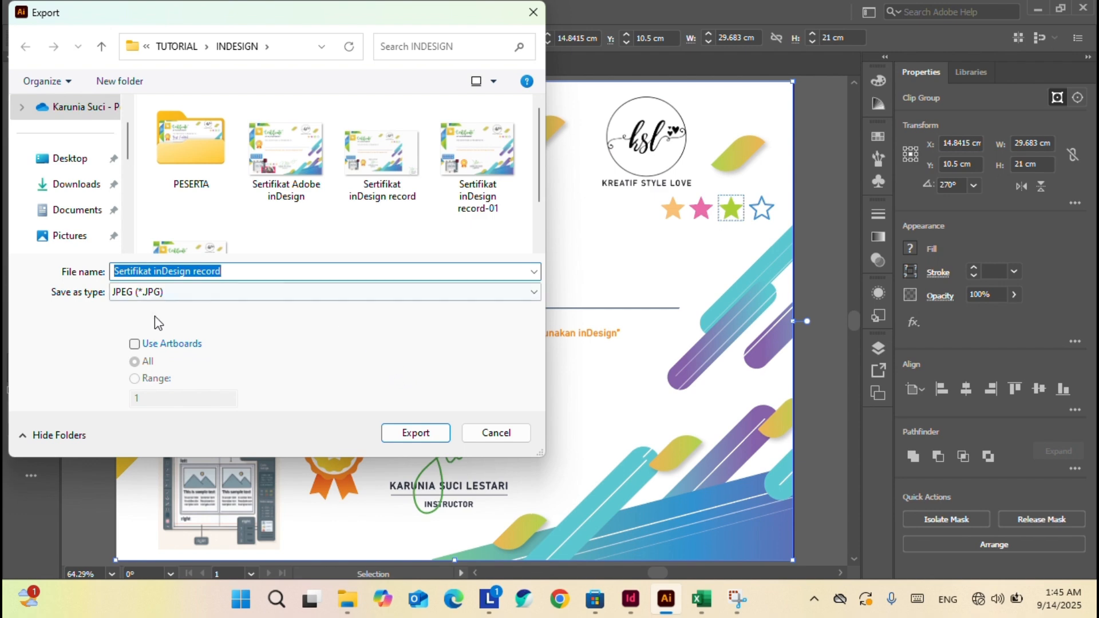
click(150, 345)
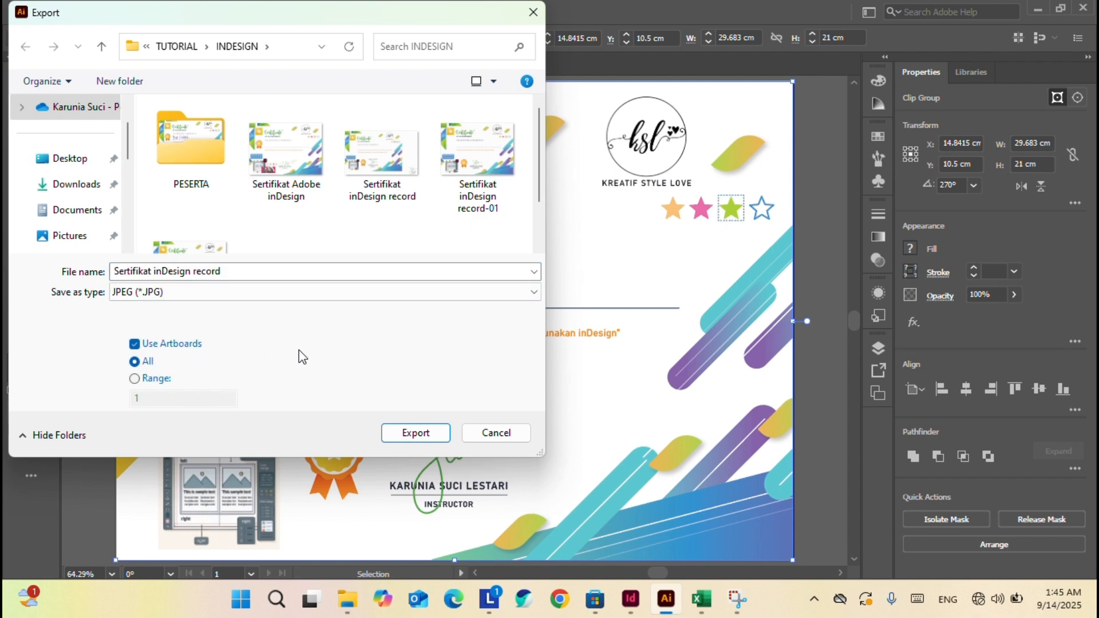
click(423, 434)
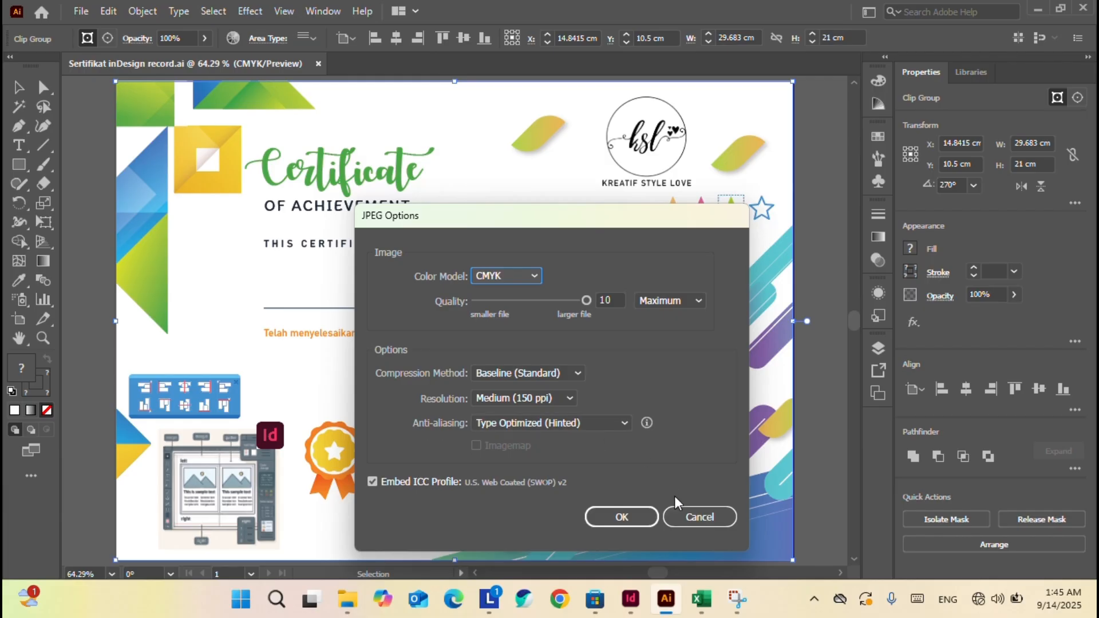
click(633, 517)
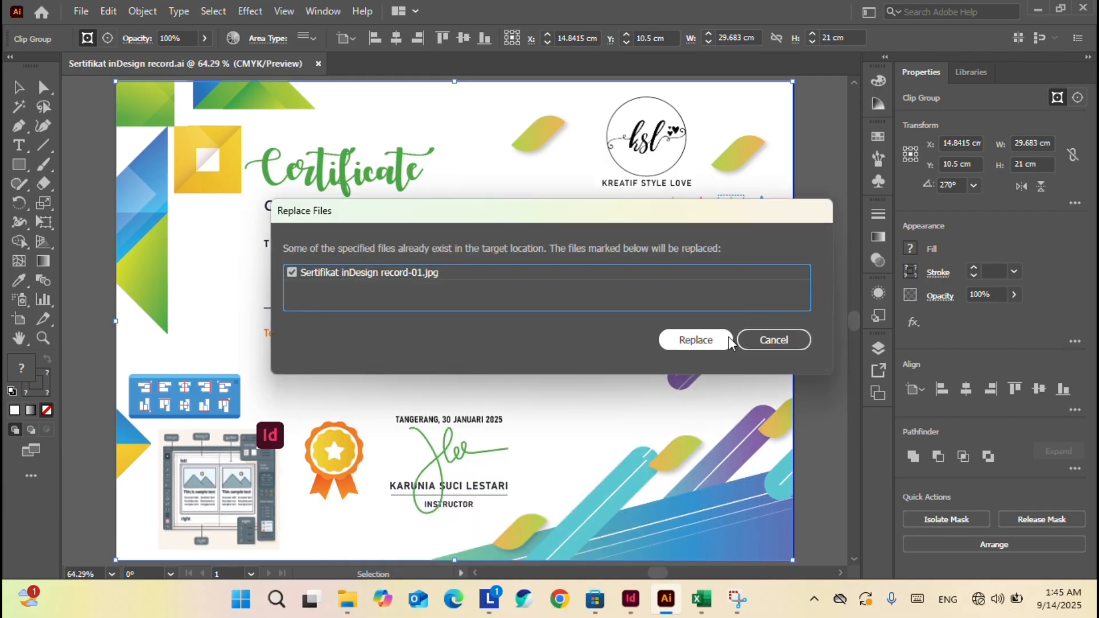
click(774, 340)
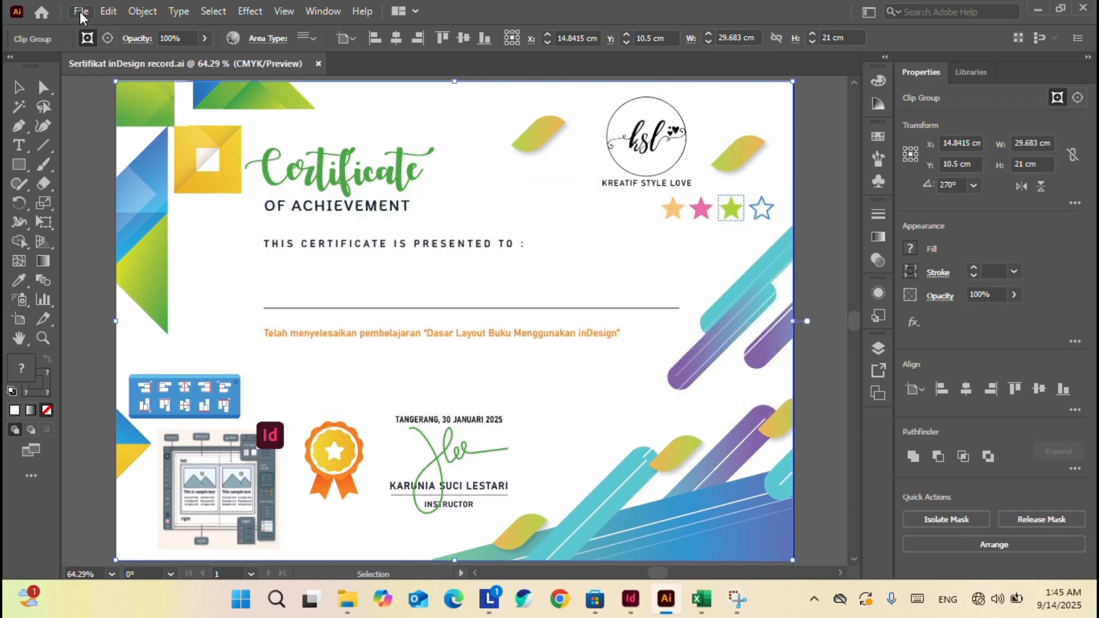
Start a new Export As and name the file 'Sertifikat inDesign record 1409'.
click(81, 12)
mouse_move(140, 328)
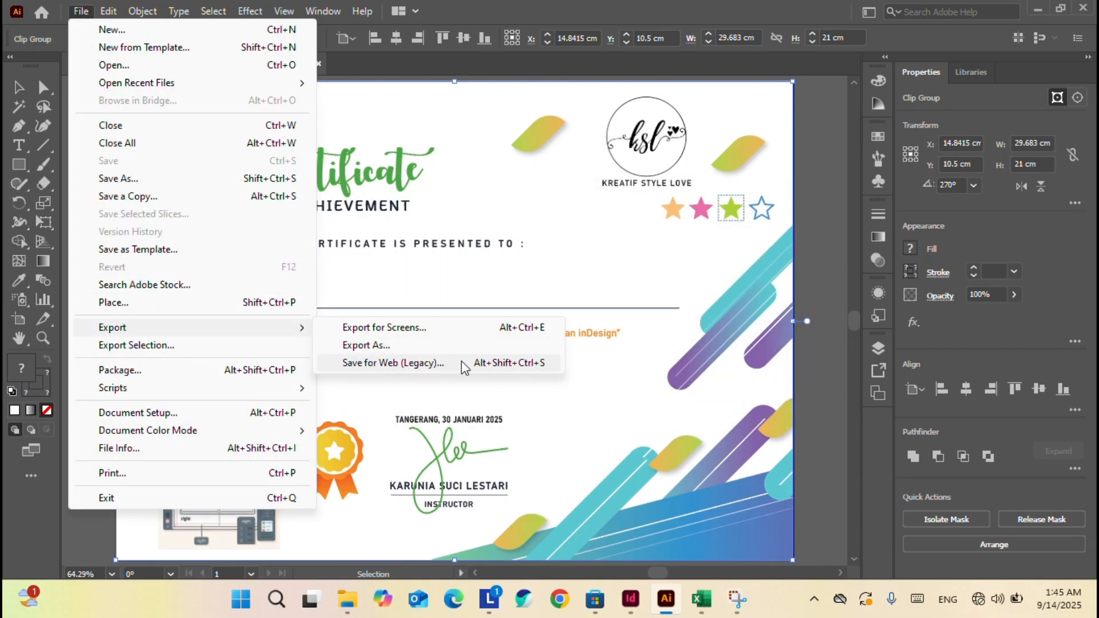
click(459, 347)
scroll(274, 232, down, 1)
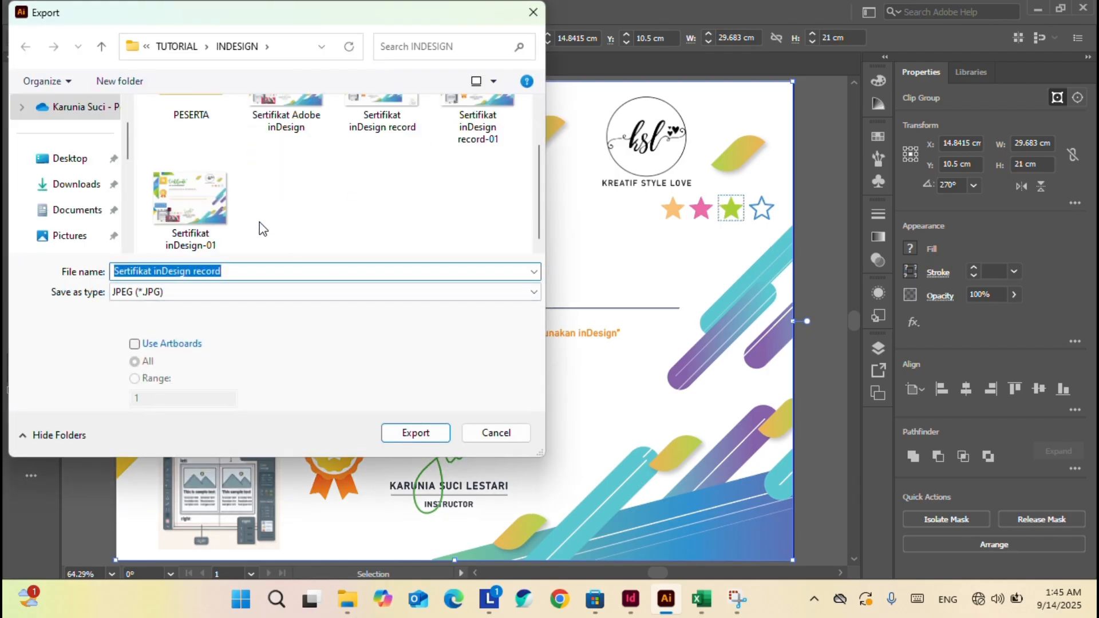
click(198, 200)
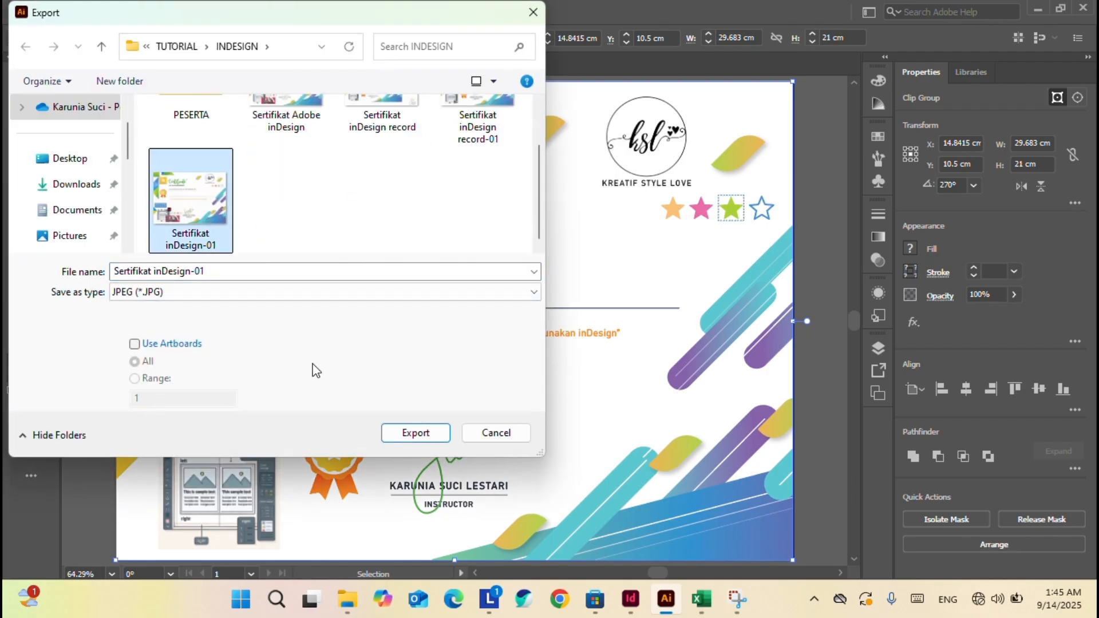
click(396, 117)
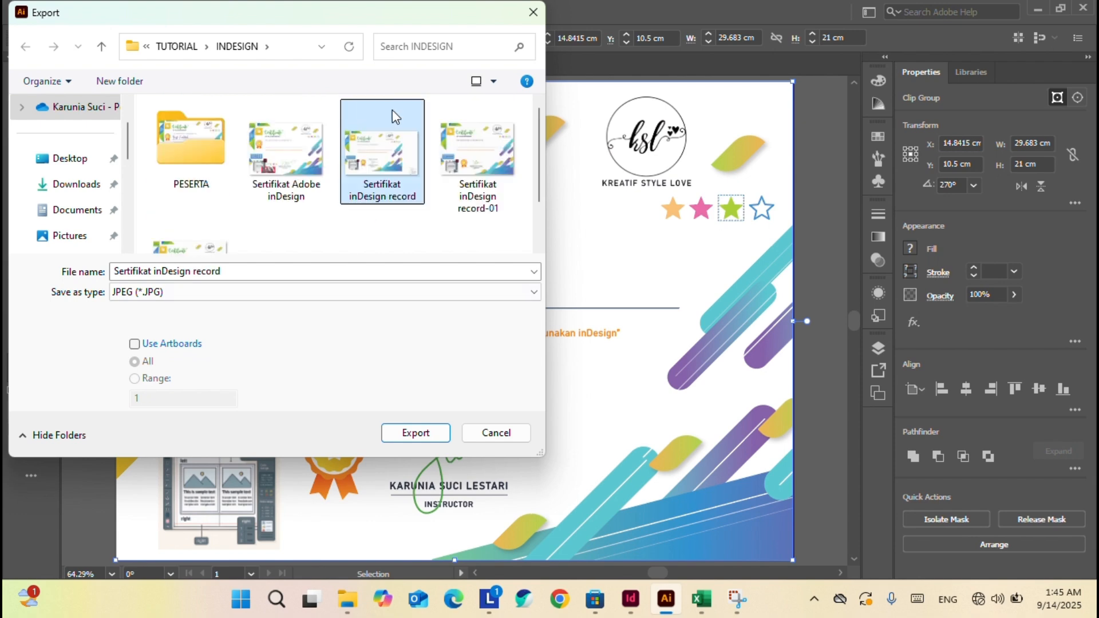
click(232, 271)
click(232, 271)
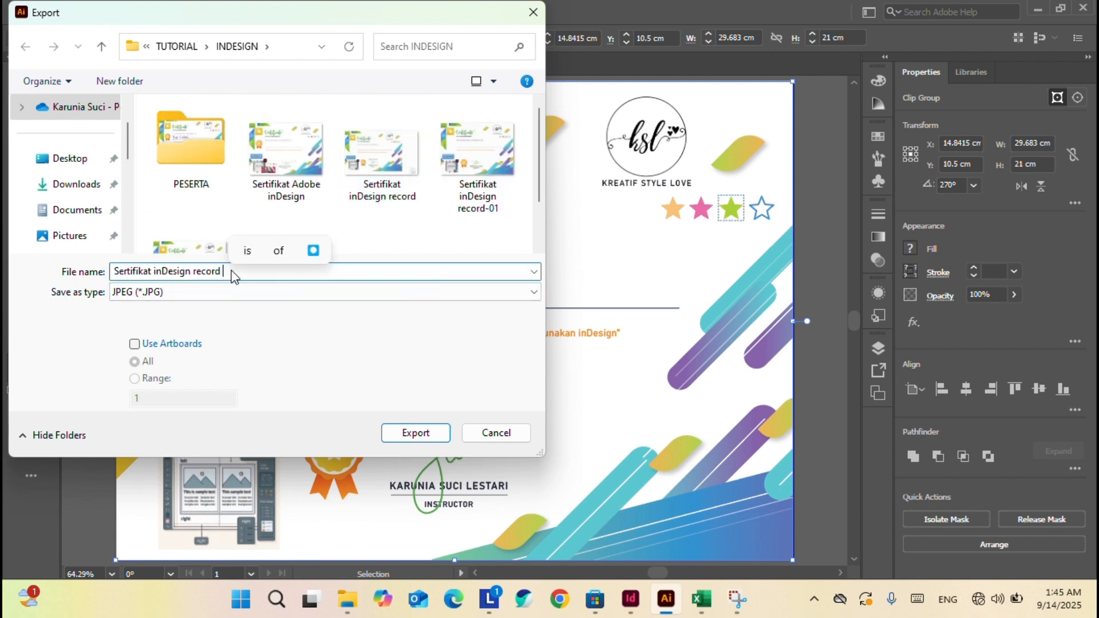
text(1409)
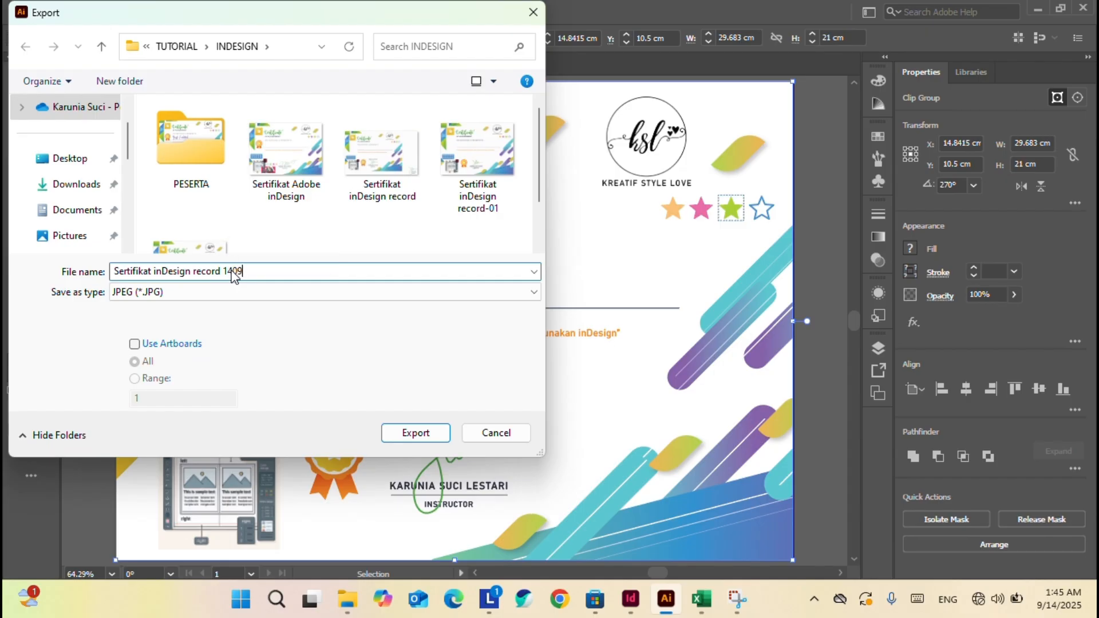
Export only the artboard as JPG, accept the JPEG options, and view the INDESIGN folder.
click(162, 343)
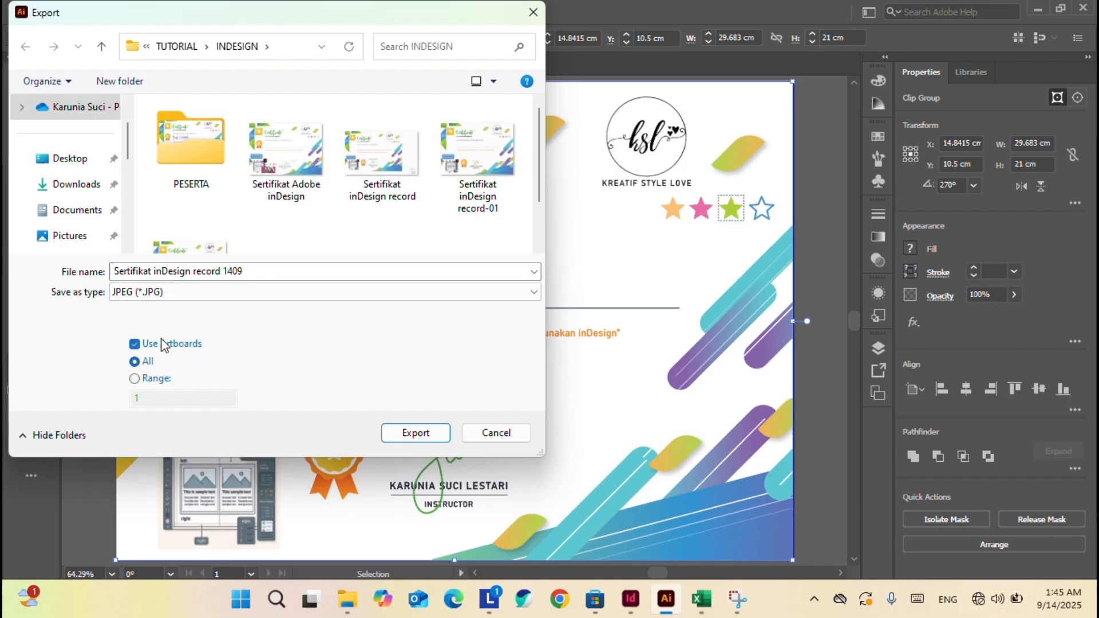
click(416, 434)
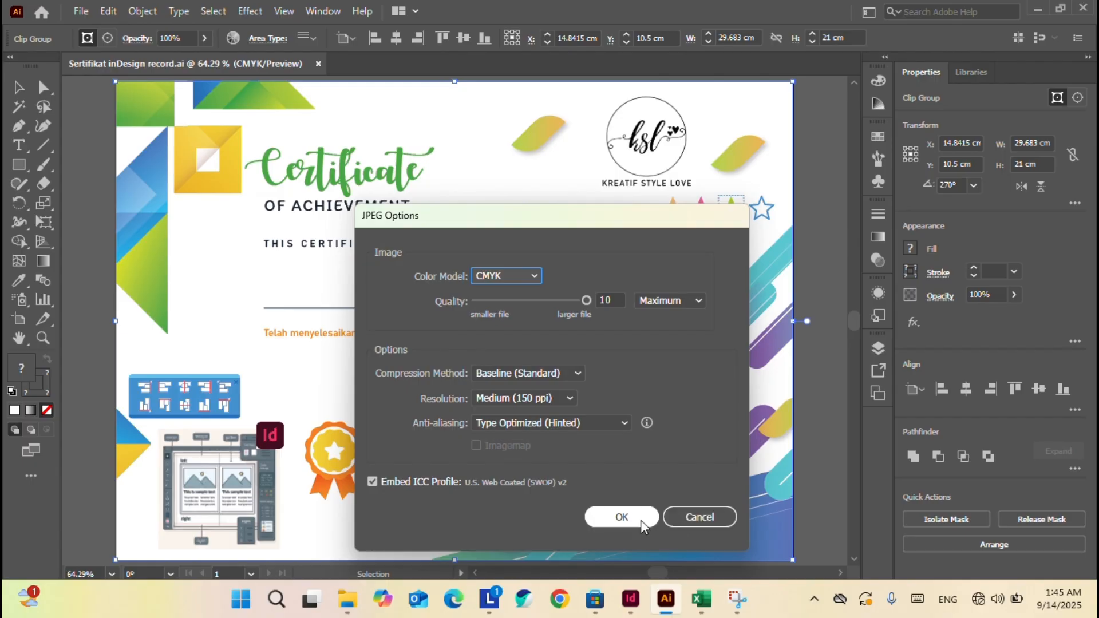
click(621, 517)
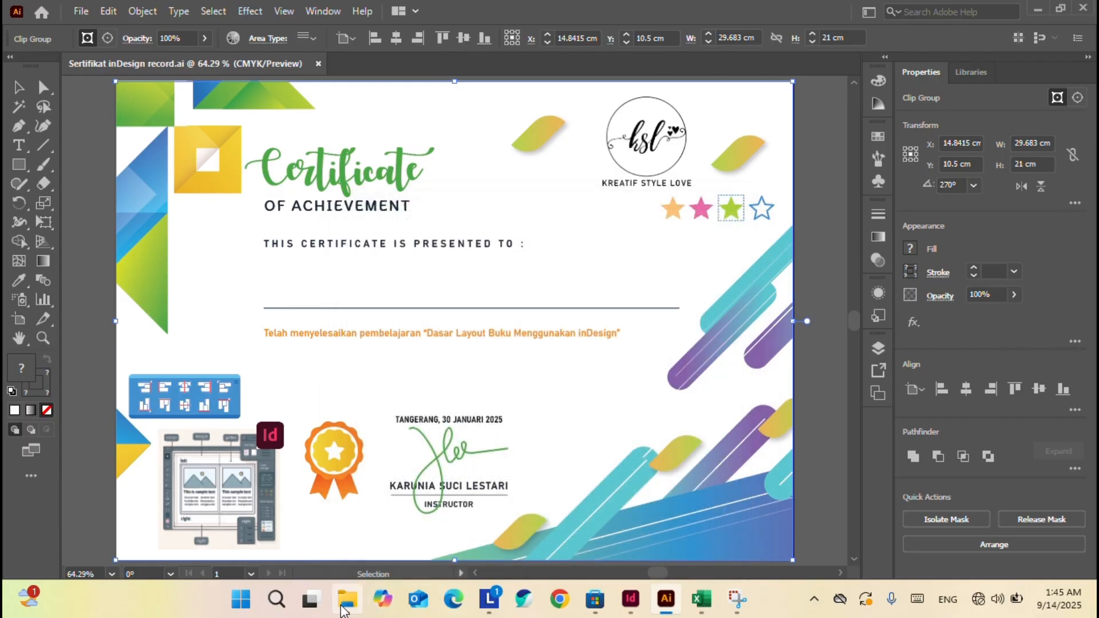
click(343, 607)
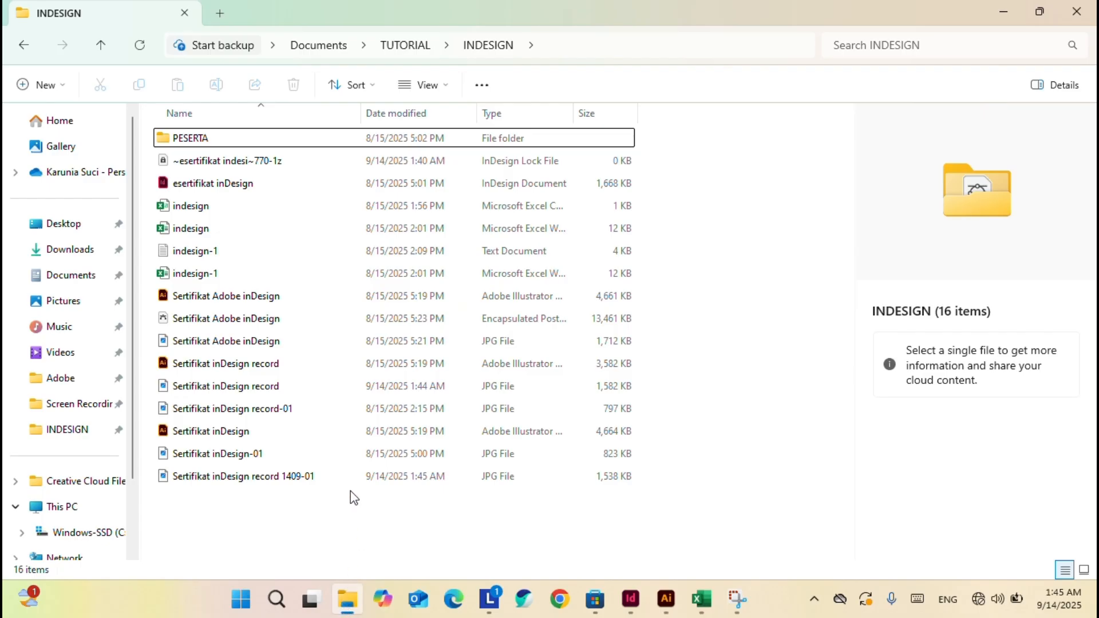
Open 'Sertifikat inDesign record 1409-01.jpg' in Photos.
click(306, 477)
double_click(305, 477)
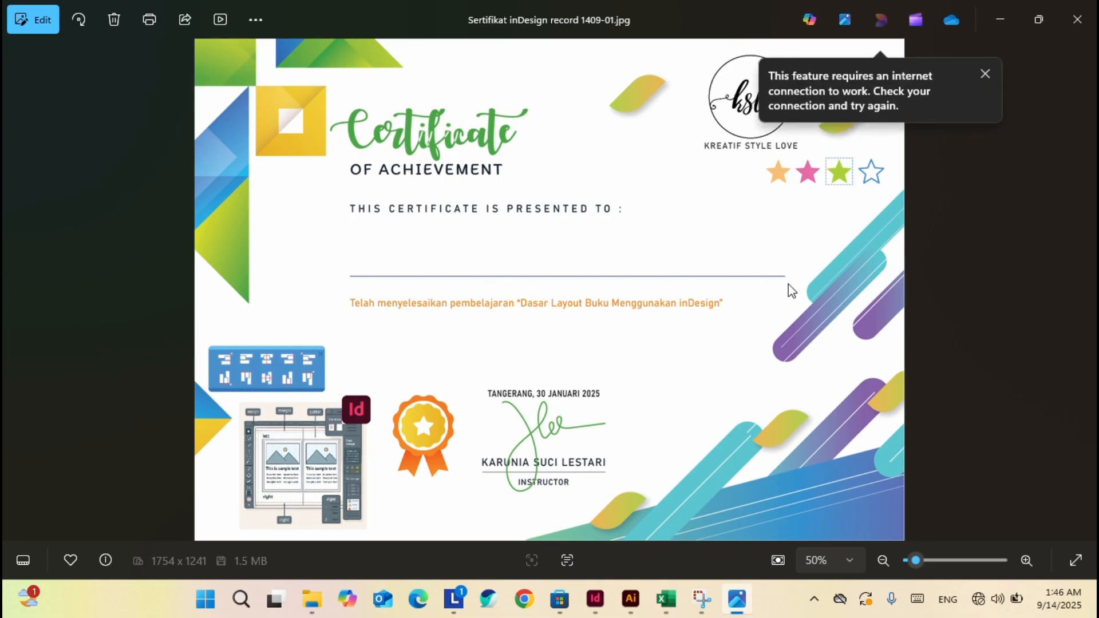
Dismiss the internet connection warning and return to 'esertifikat inDesign.indd'.
click(985, 73)
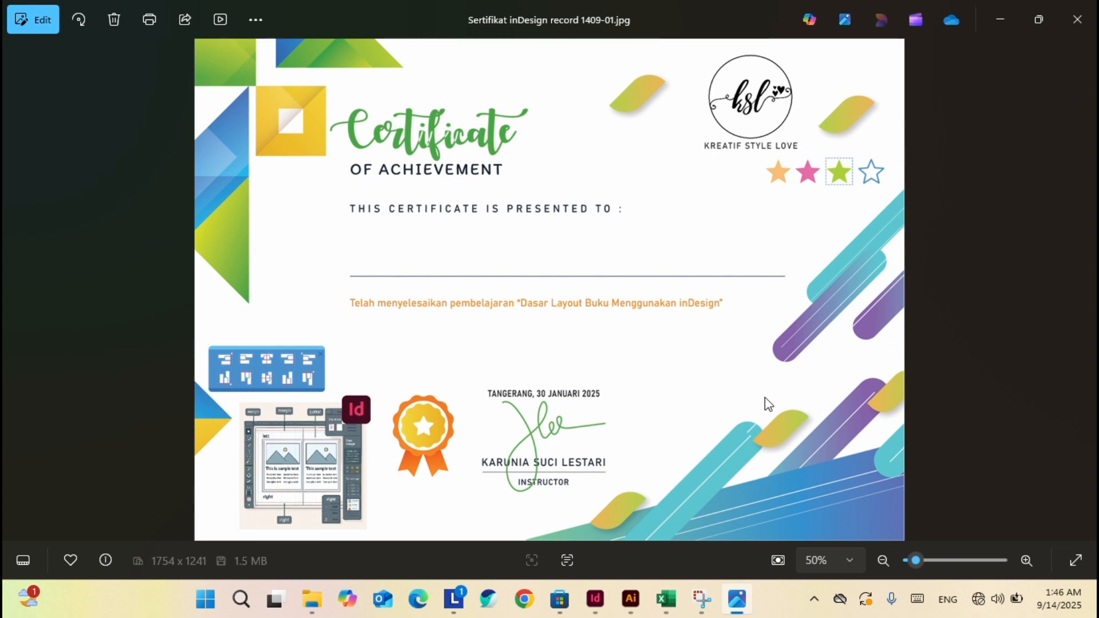
click(595, 599)
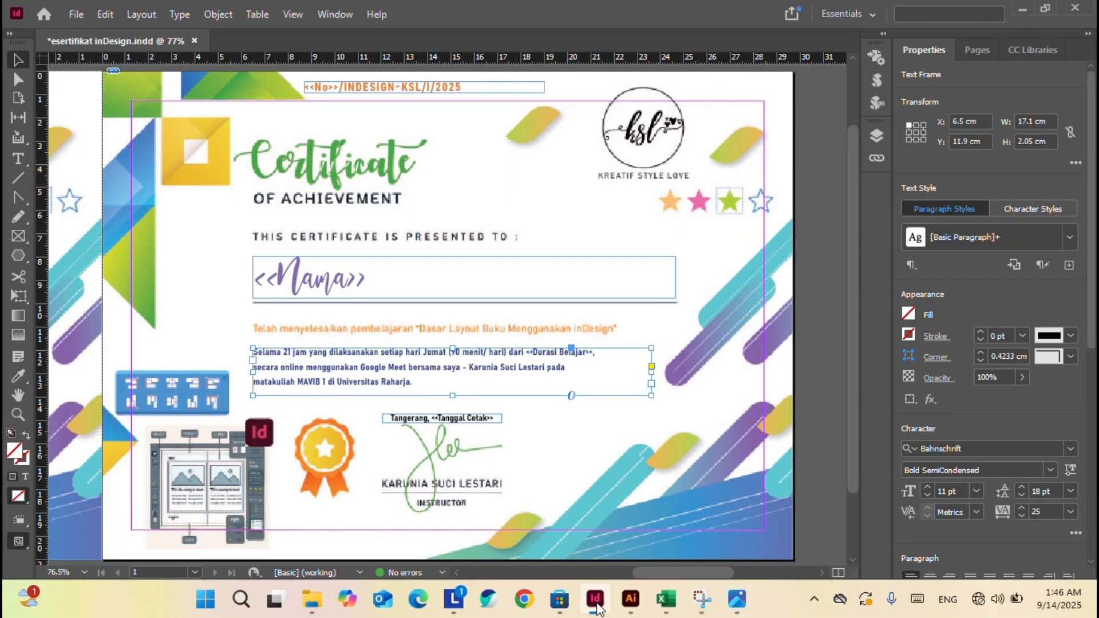
Start a new document from the A4 preset, briefly checking the certificate artwork in Illustrator.
click(76, 14)
mouse_move(126, 13)
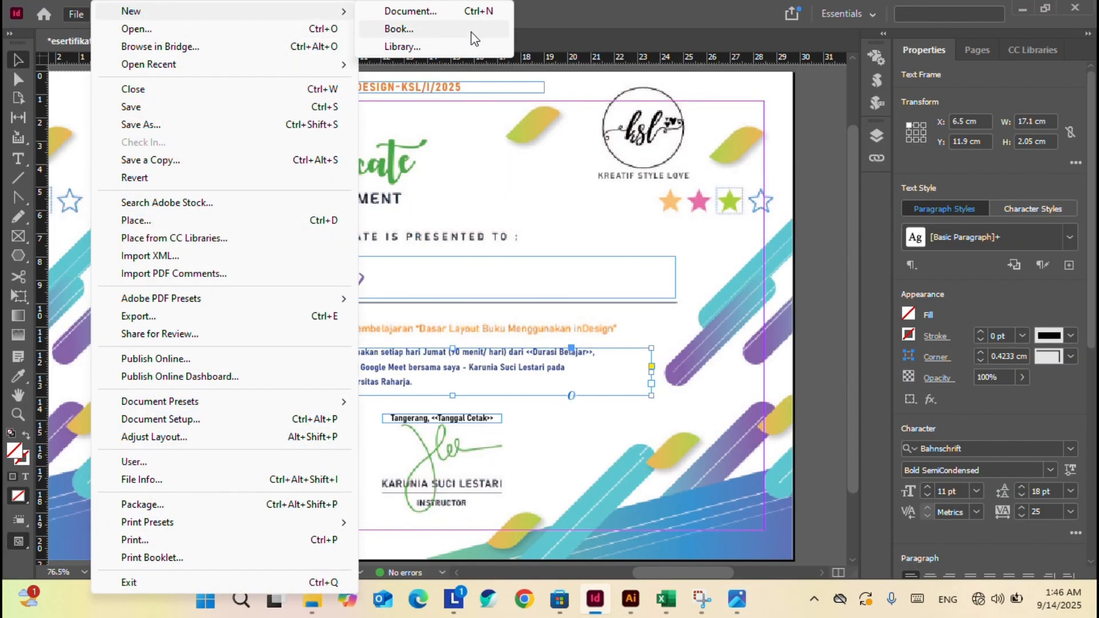
click(442, 20)
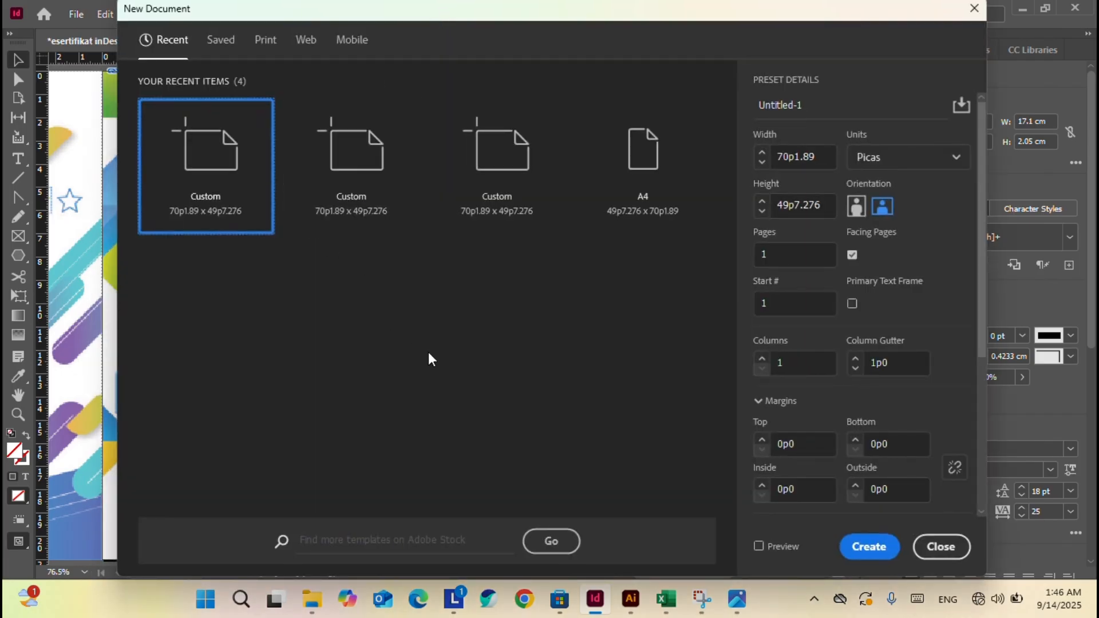
click(665, 142)
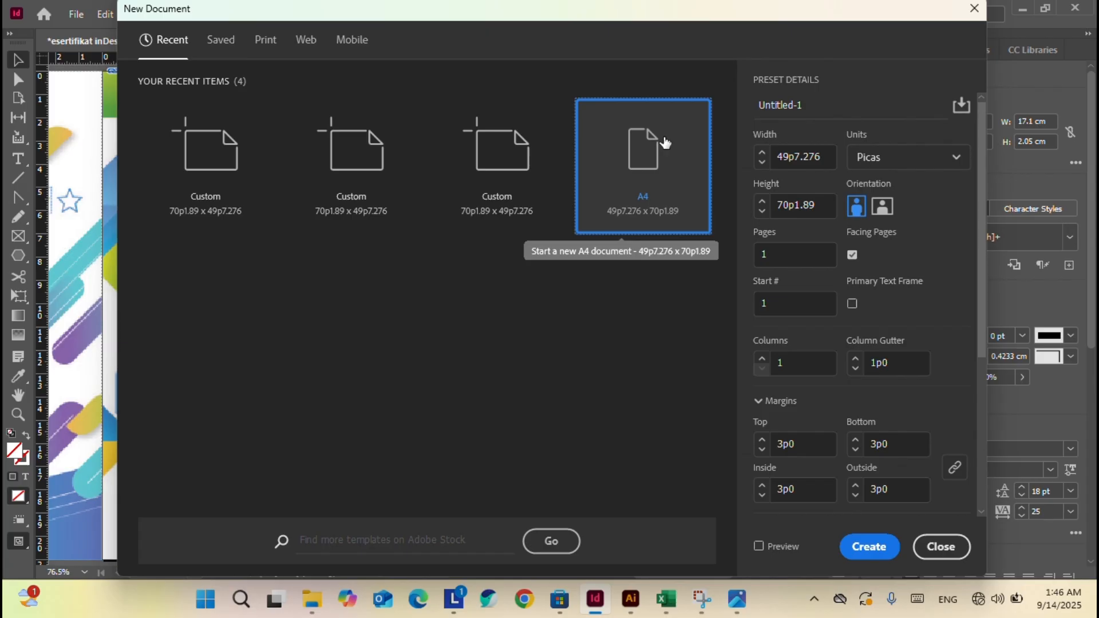
click(628, 605)
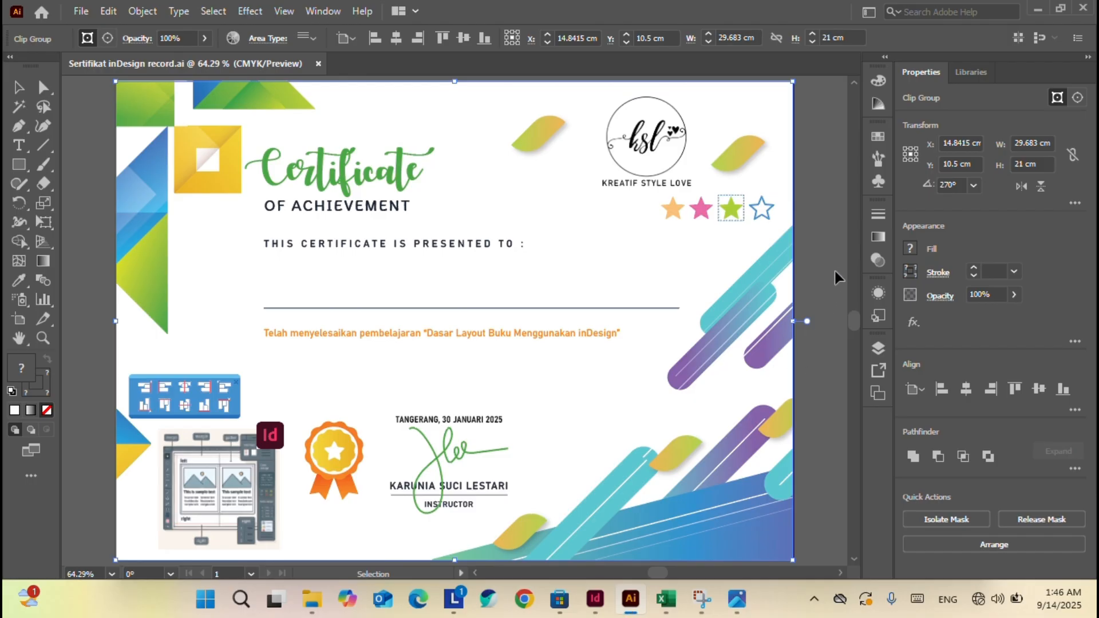
click(594, 604)
Set units to centimetres and landscape orientation, then create the 29.7 × 21 cm document.
click(864, 156)
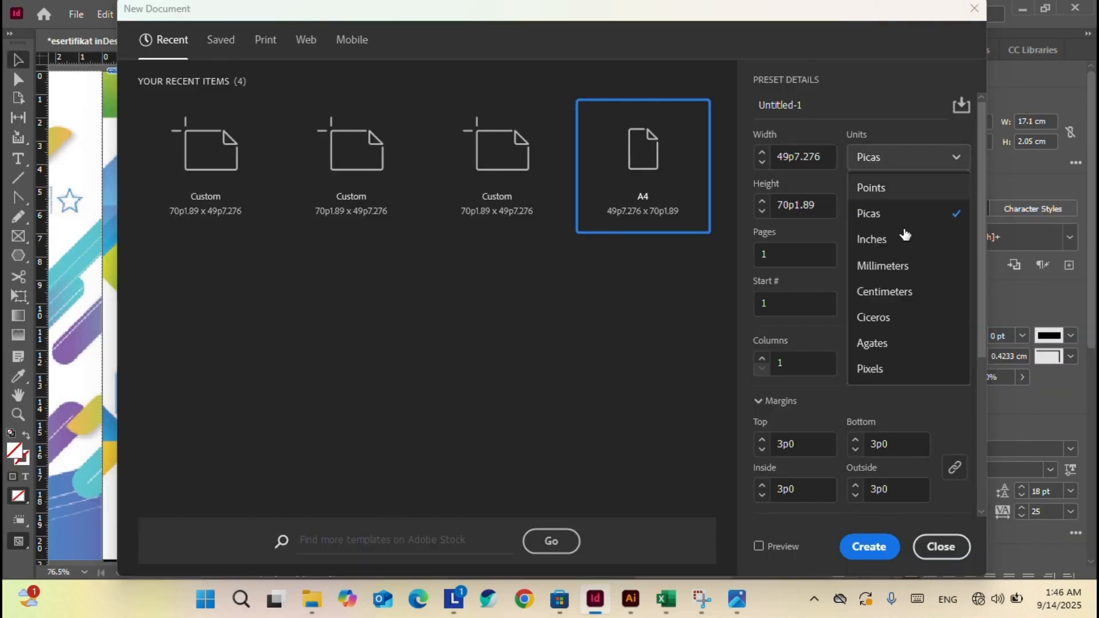
click(910, 303)
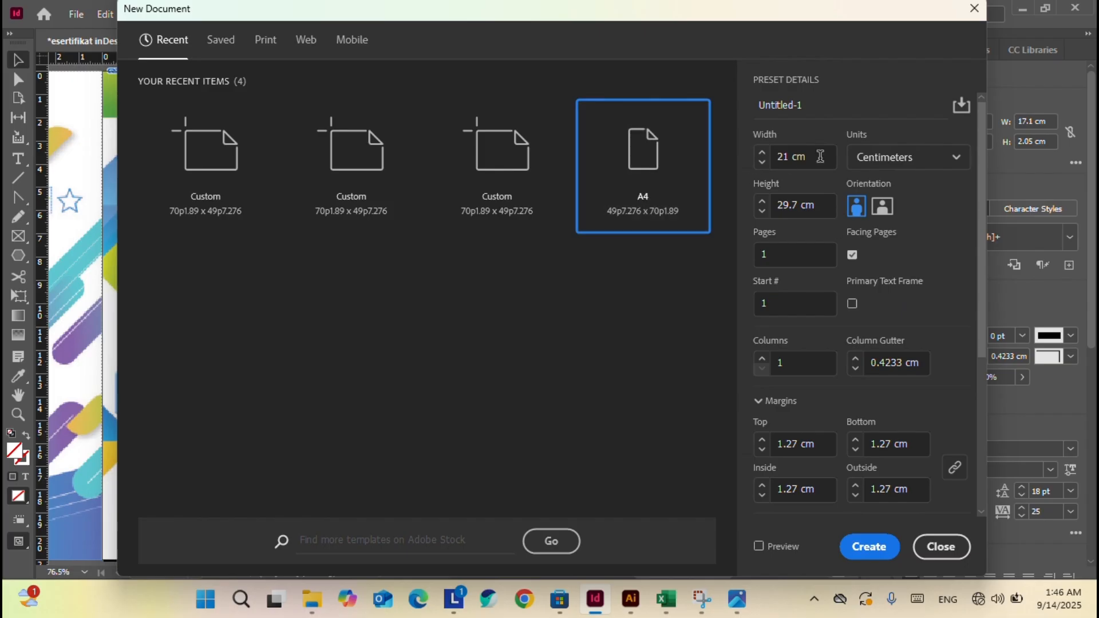
click(883, 206)
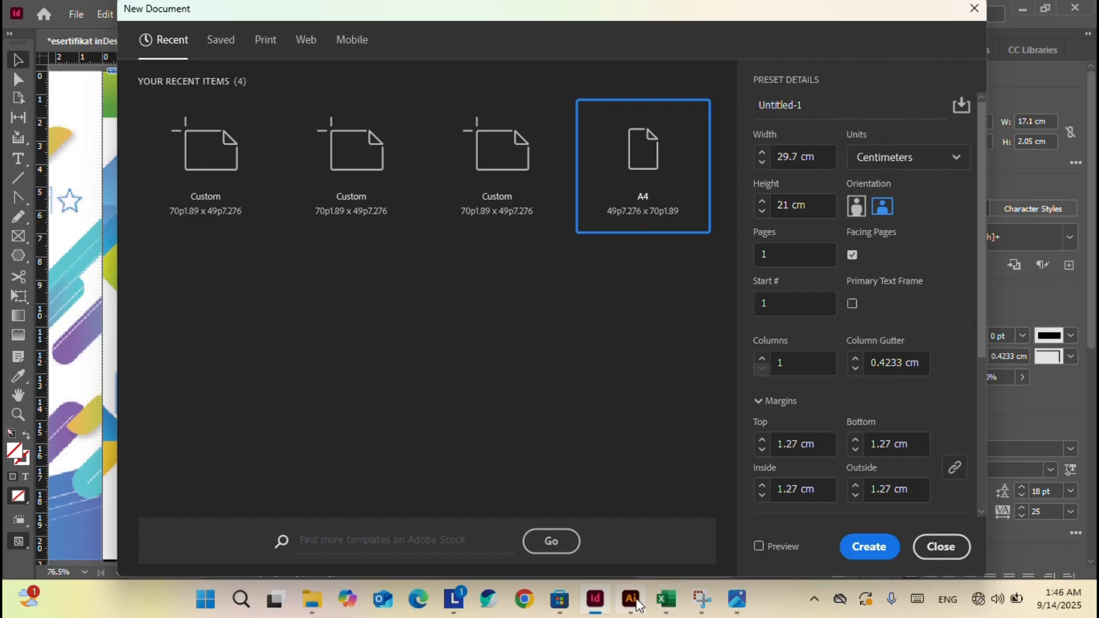
click(856, 209)
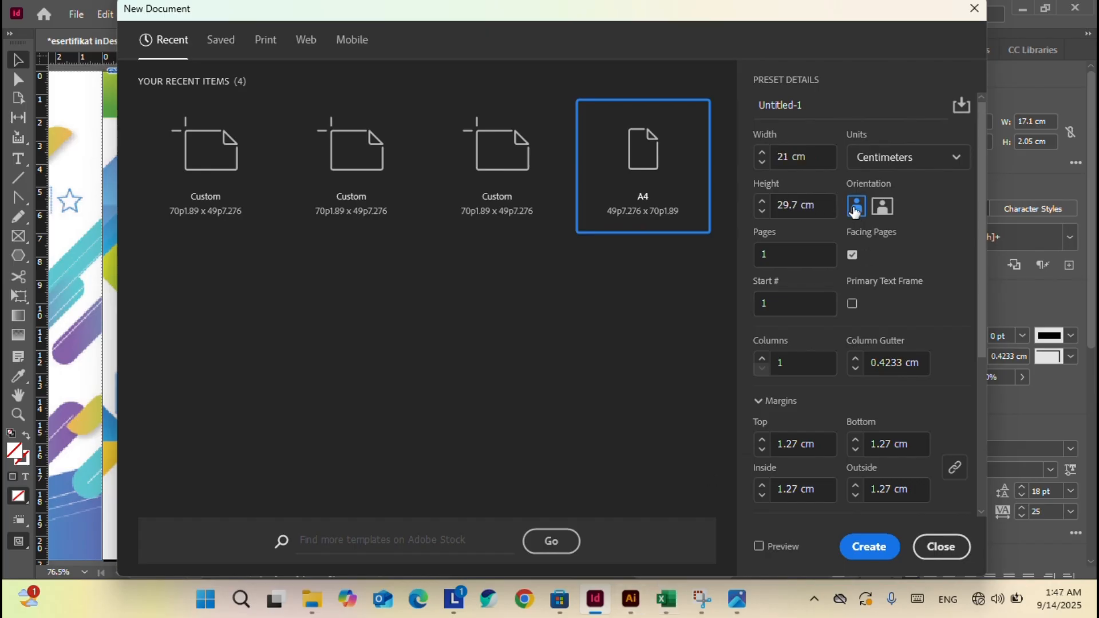
click(883, 208)
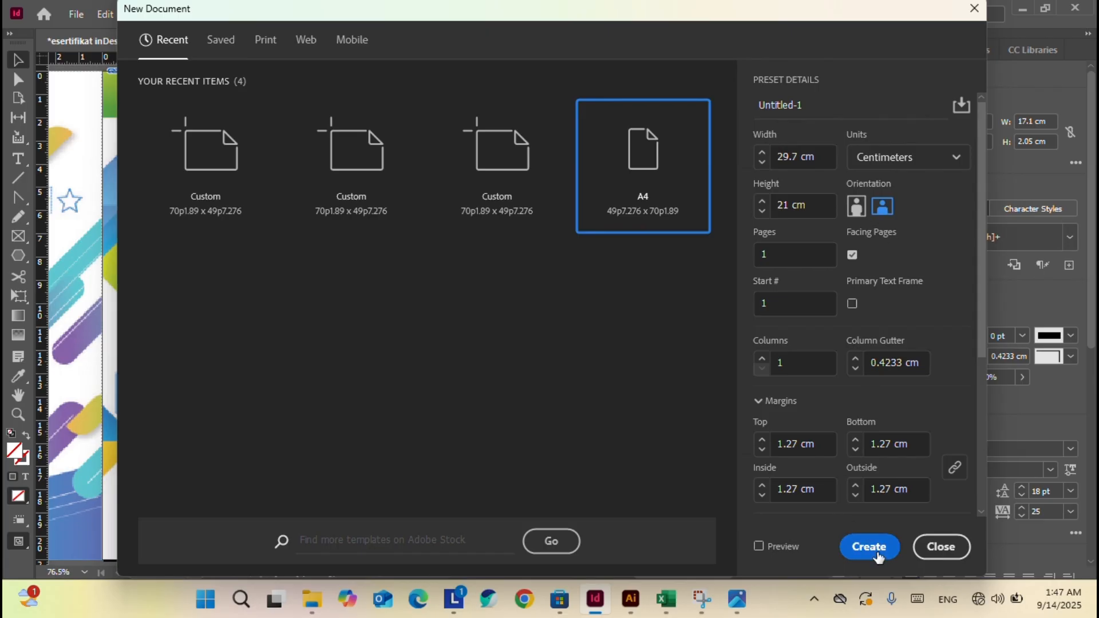
click(878, 558)
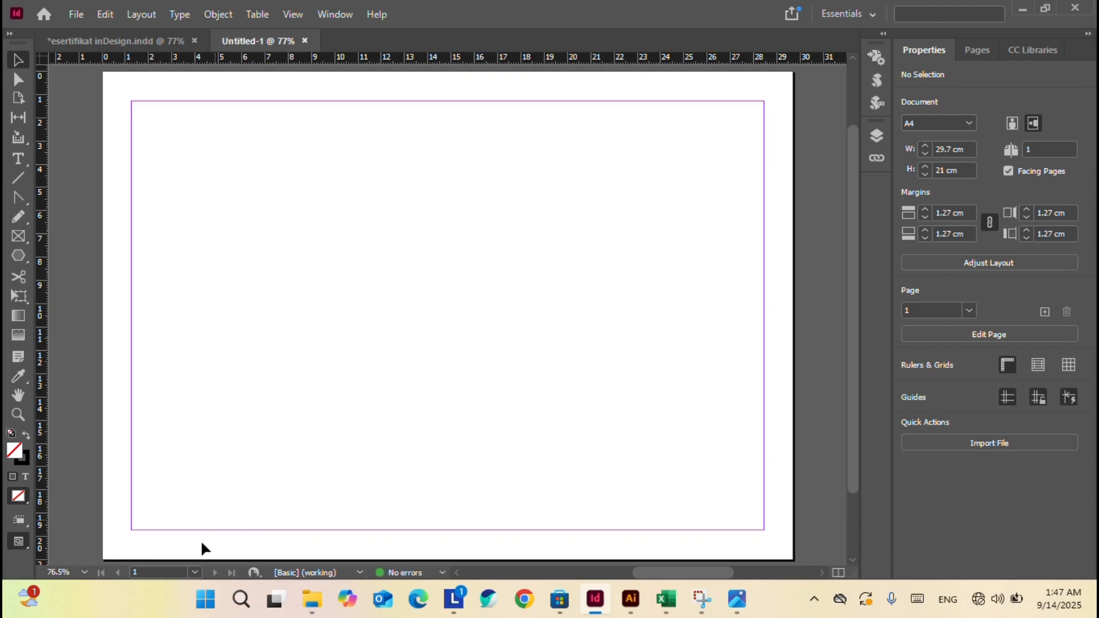
Switch Untitled-1 to the A-Master parent spread using the page list.
click(193, 572)
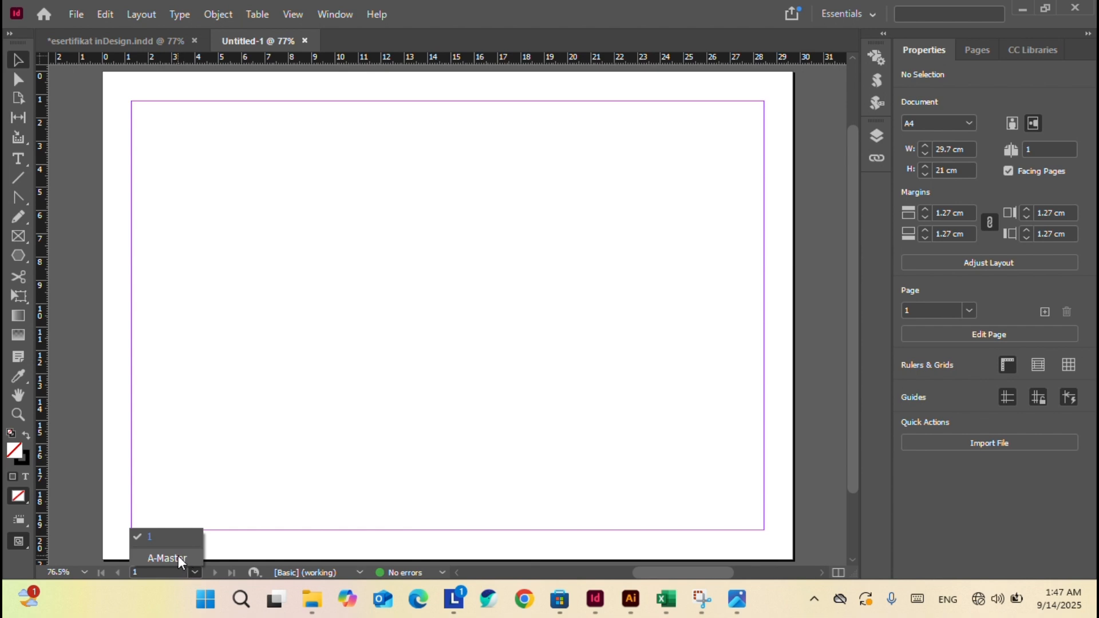
click(167, 558)
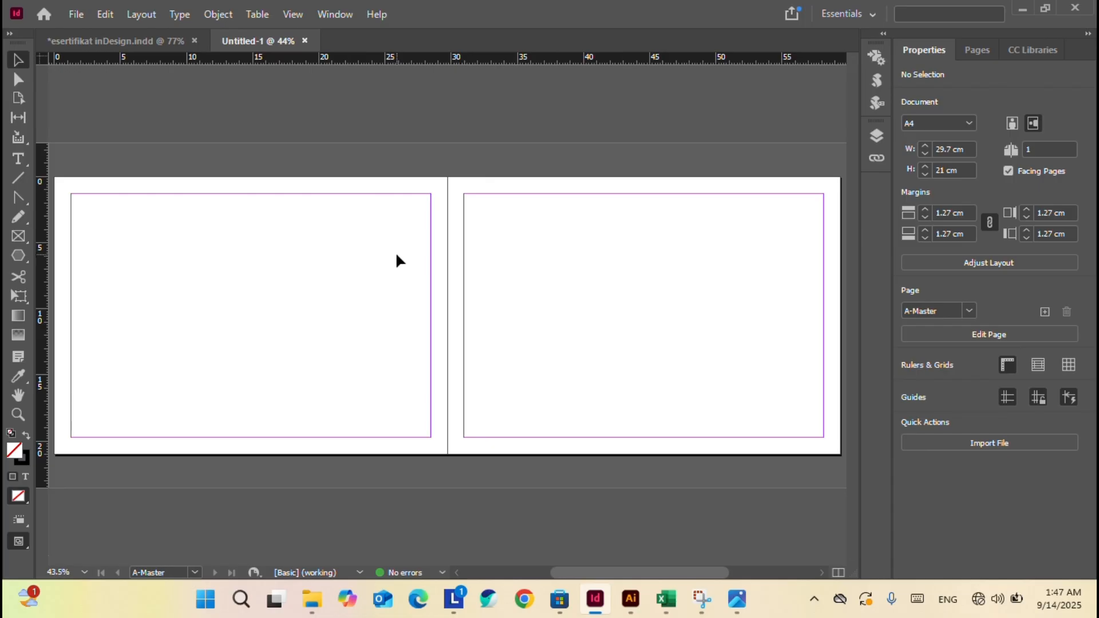
click(84, 22)
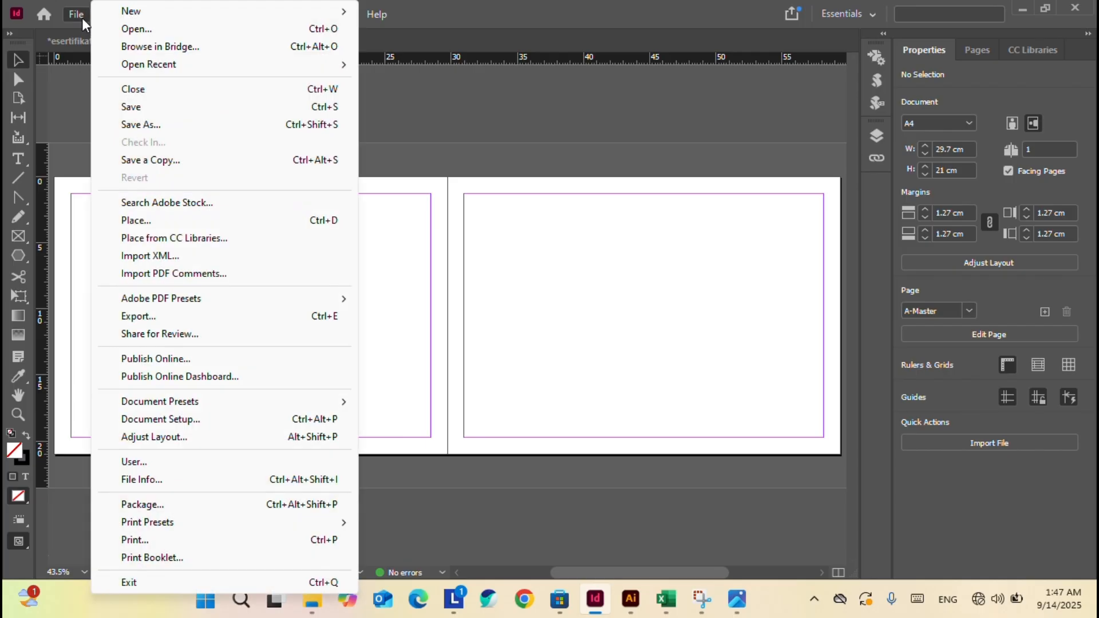
click(542, 320)
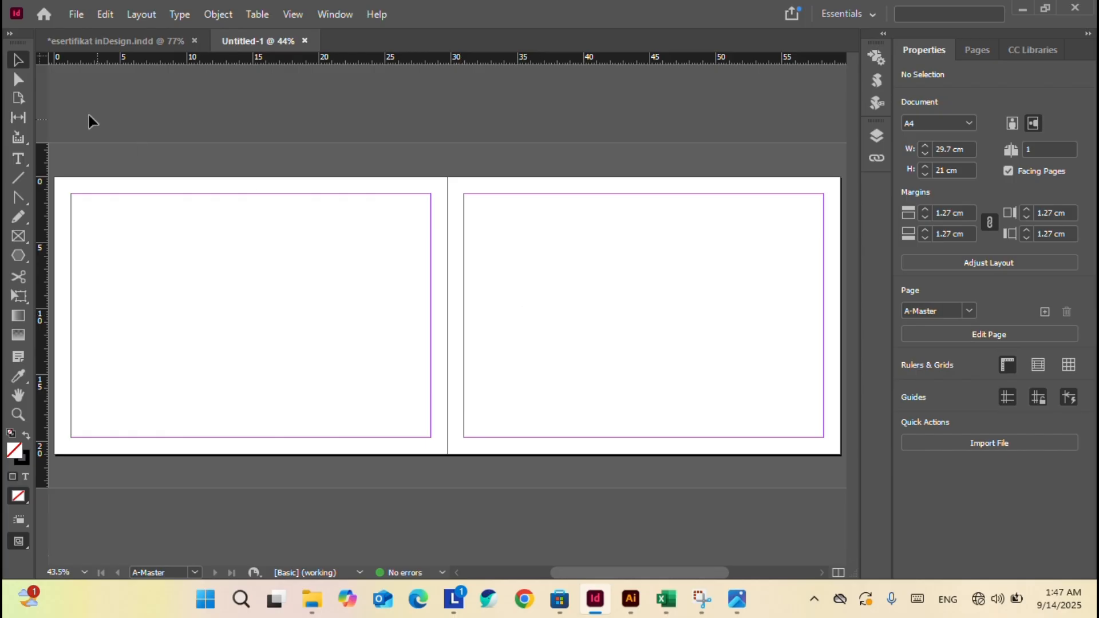
click(79, 16)
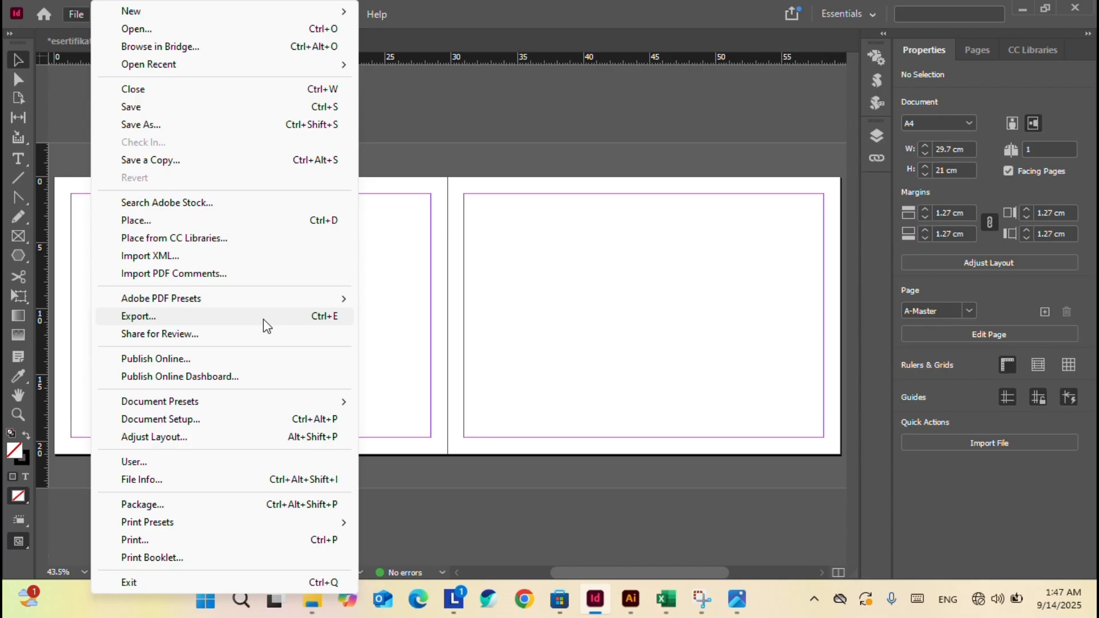
Place Sertifikat inDesign record 1409-01 at the top-left corner of the left master page.
click(201, 220)
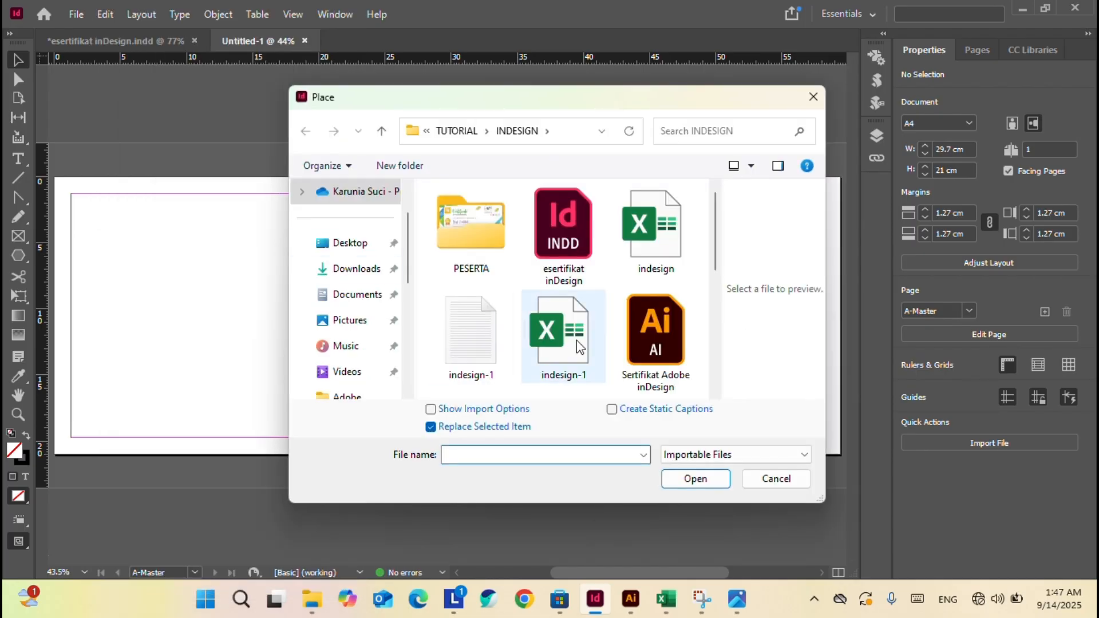
scroll(580, 345, down, 5)
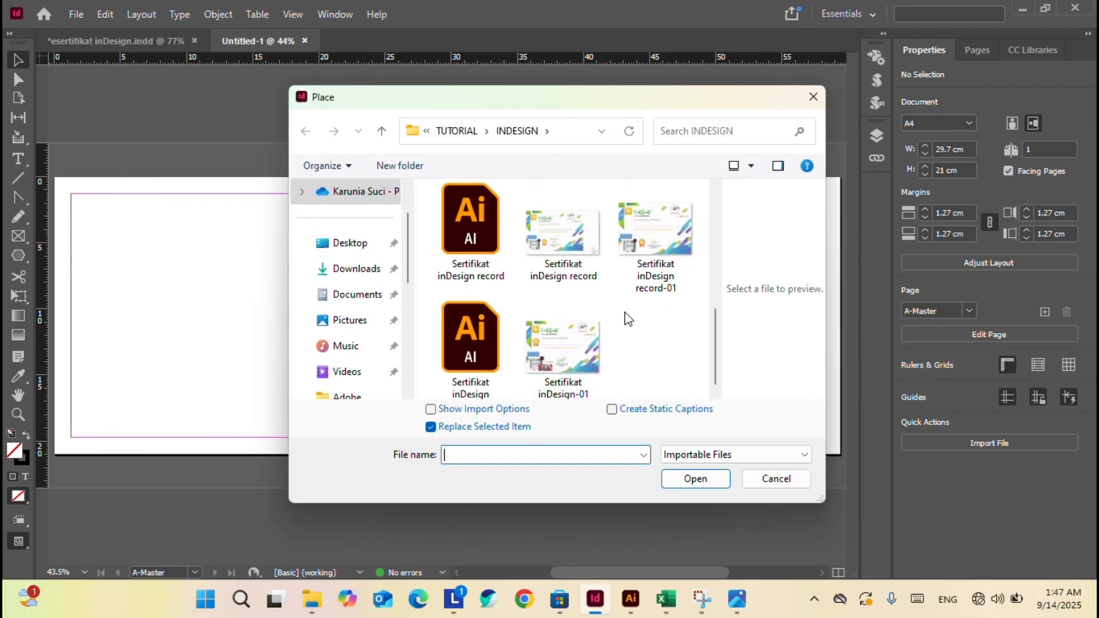
scroll(627, 319, up, 2)
click(656, 338)
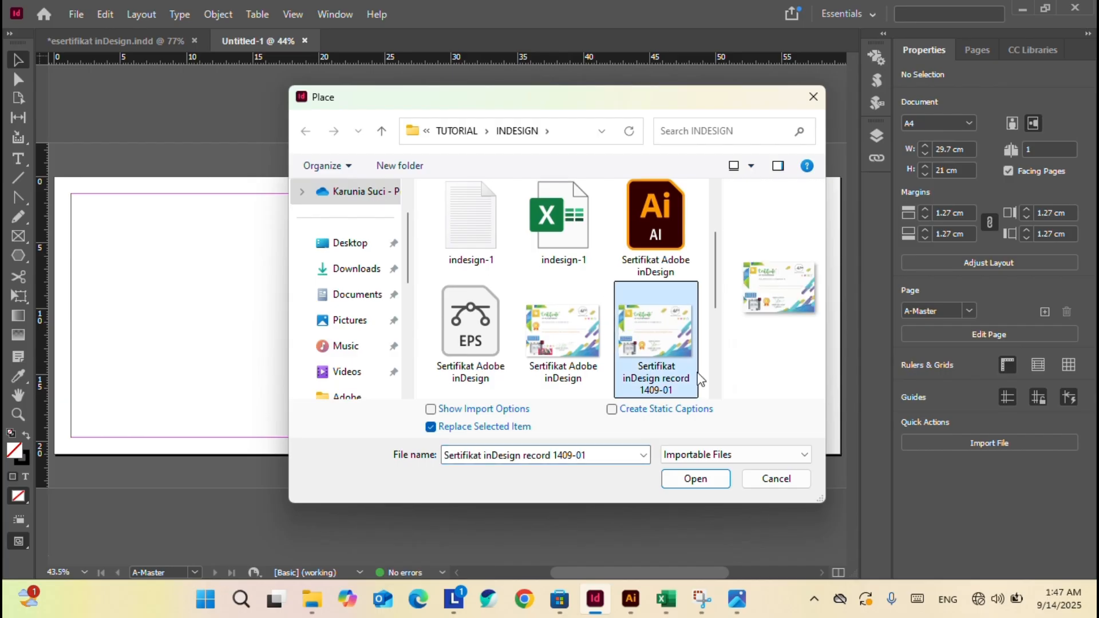
click(714, 488)
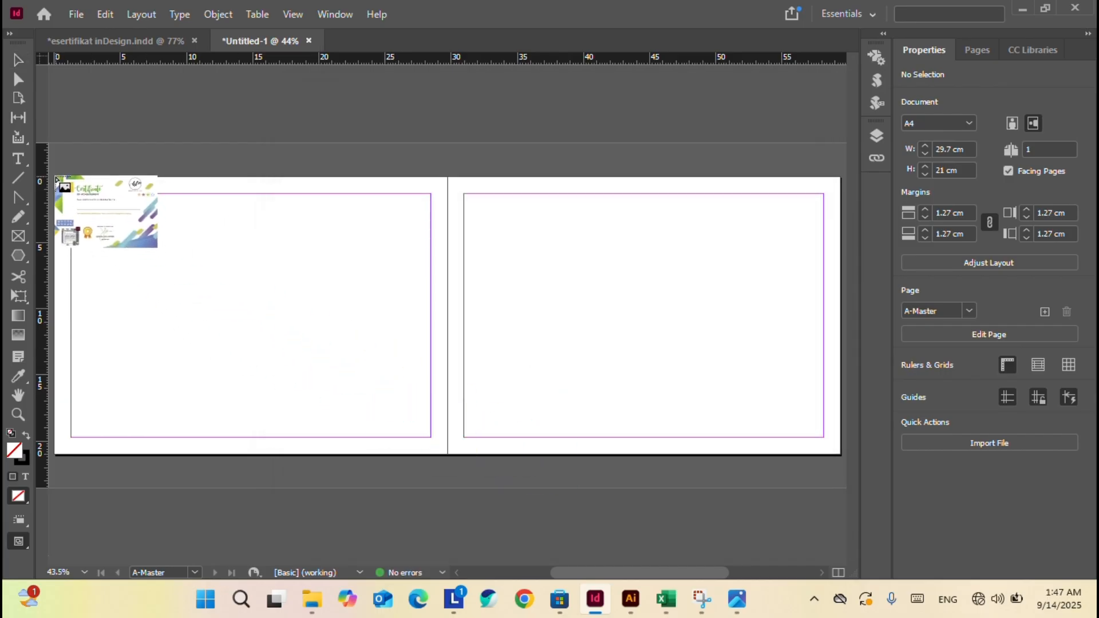
click(56, 179)
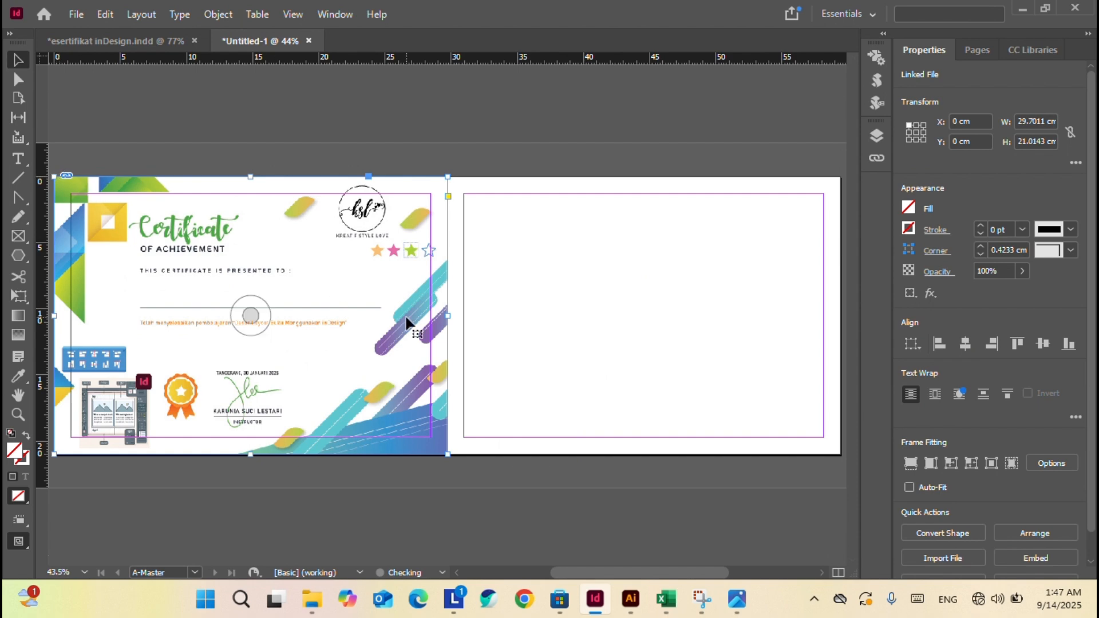
Paste a copy of the certificate image onto the right master page.
drag(406, 323, 485, 301)
click(484, 301)
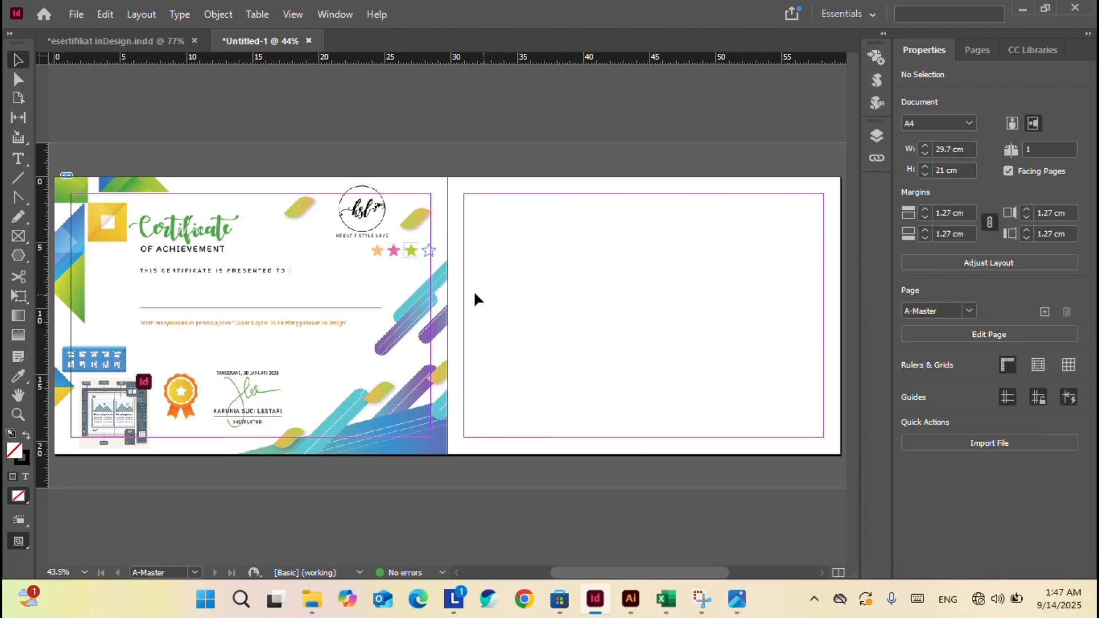
click(292, 301)
click(592, 269)
key(ctrl+0)
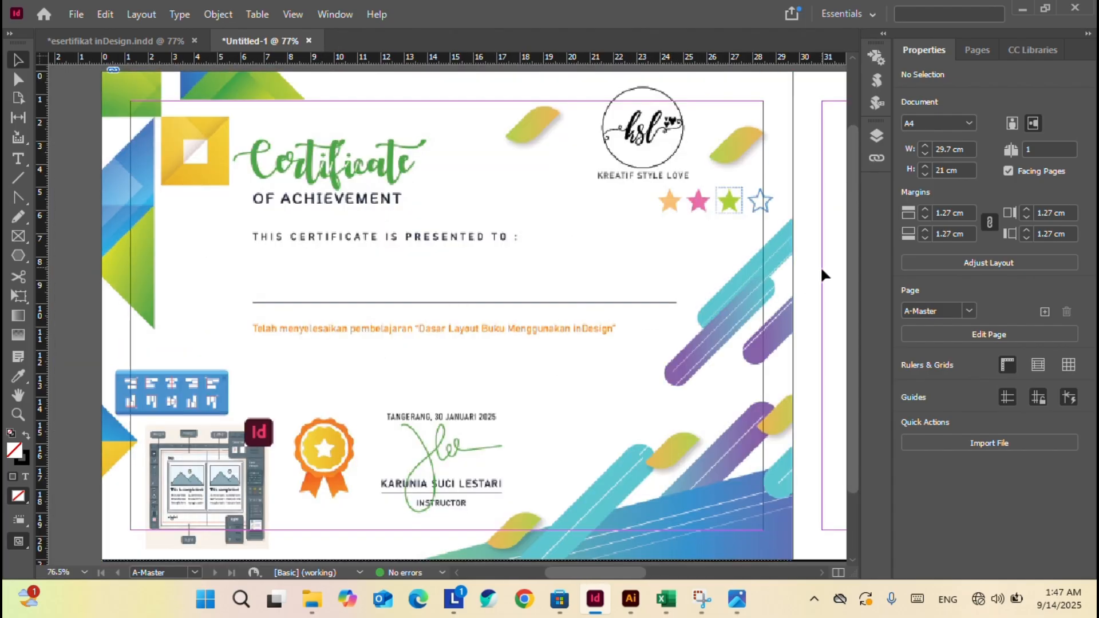
drag(814, 272, 457, 297)
scroll(661, 297, right, 5)
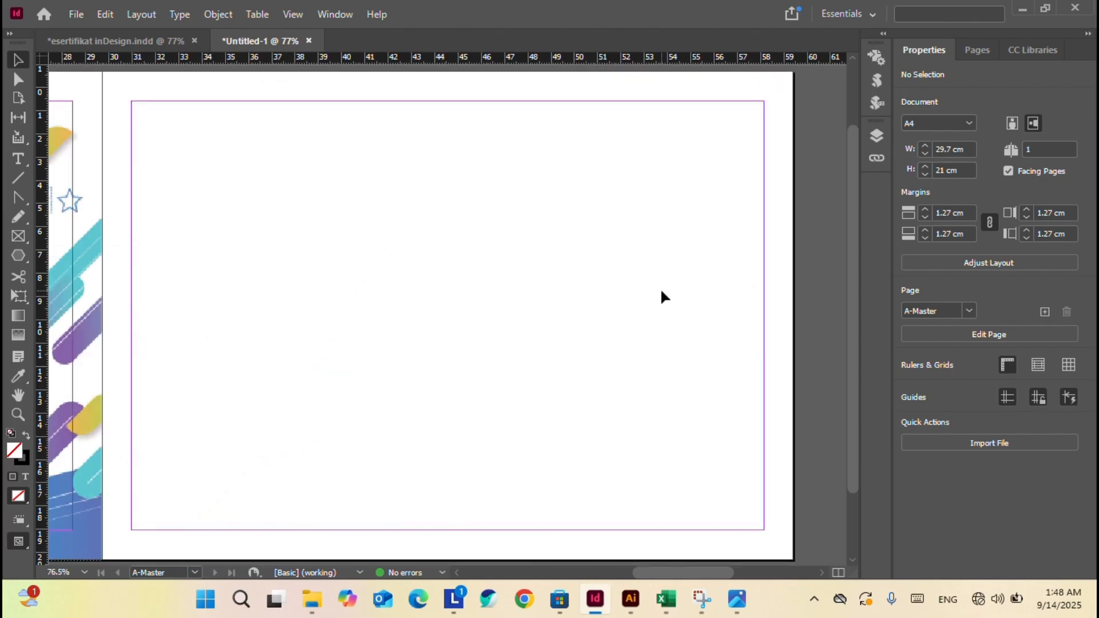
key(ctrl+v)
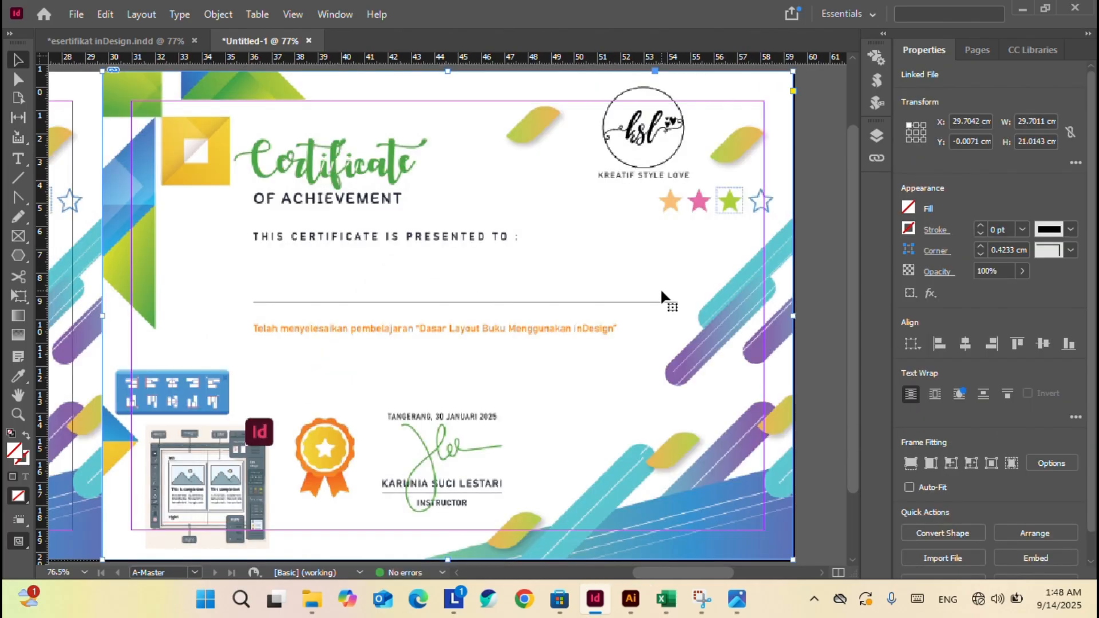
click(827, 226)
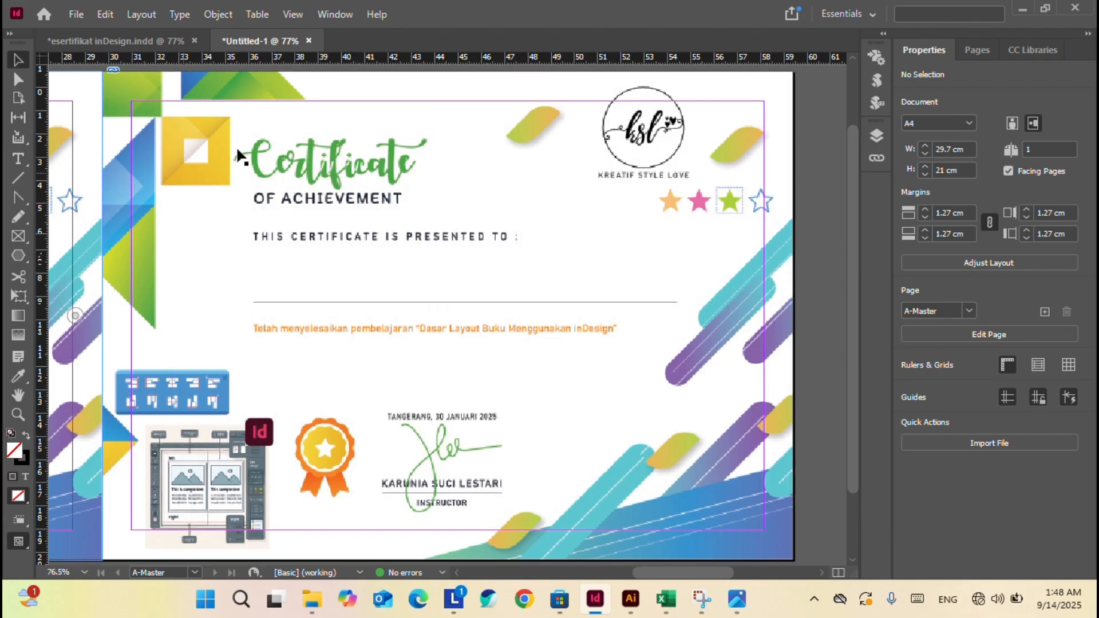
click(194, 573)
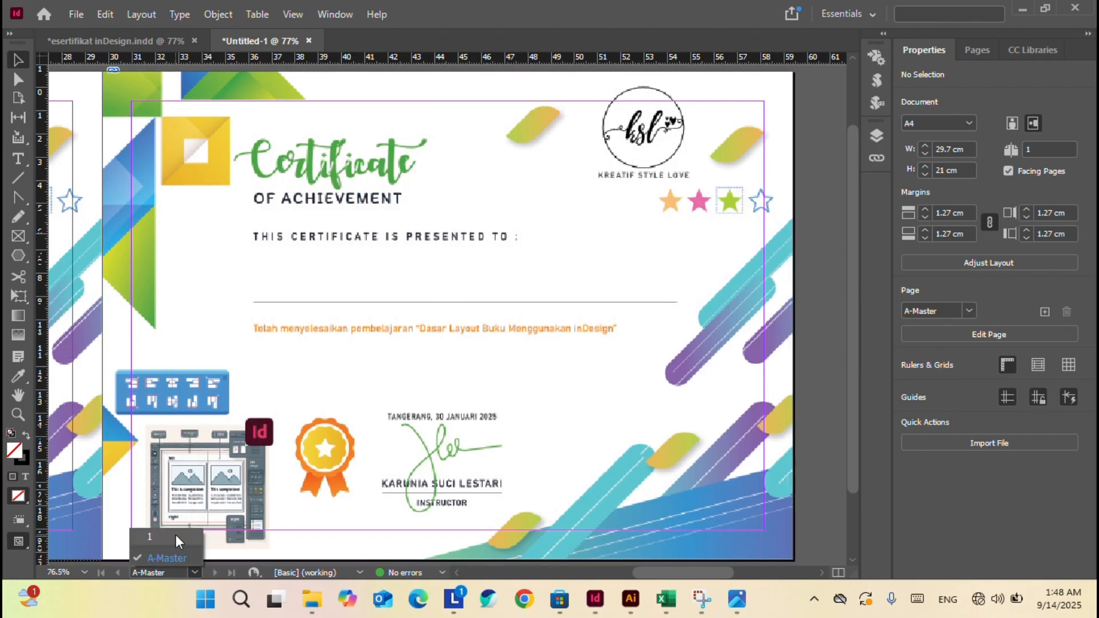
Return to page 1 and switch Display Performance to High Quality Display.
click(150, 537)
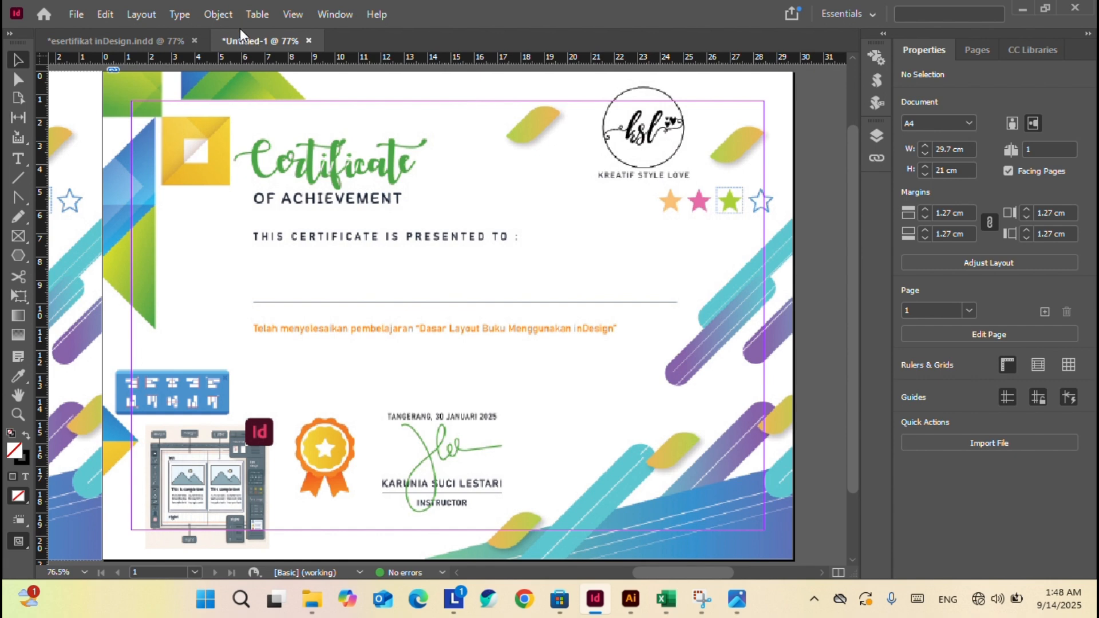
click(293, 14)
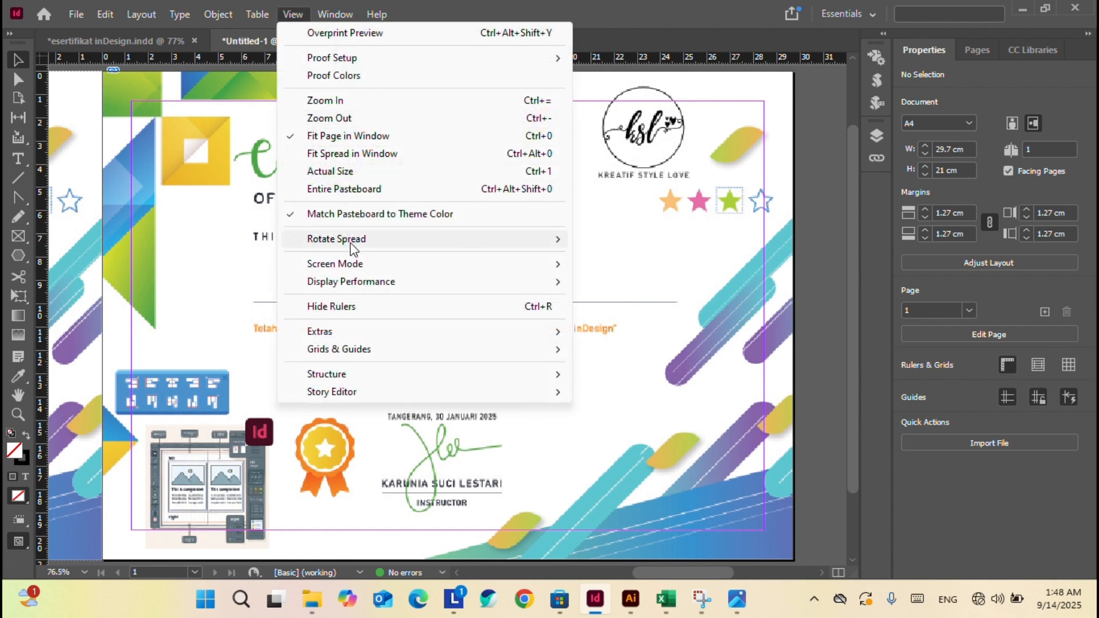
mouse_move(350, 285)
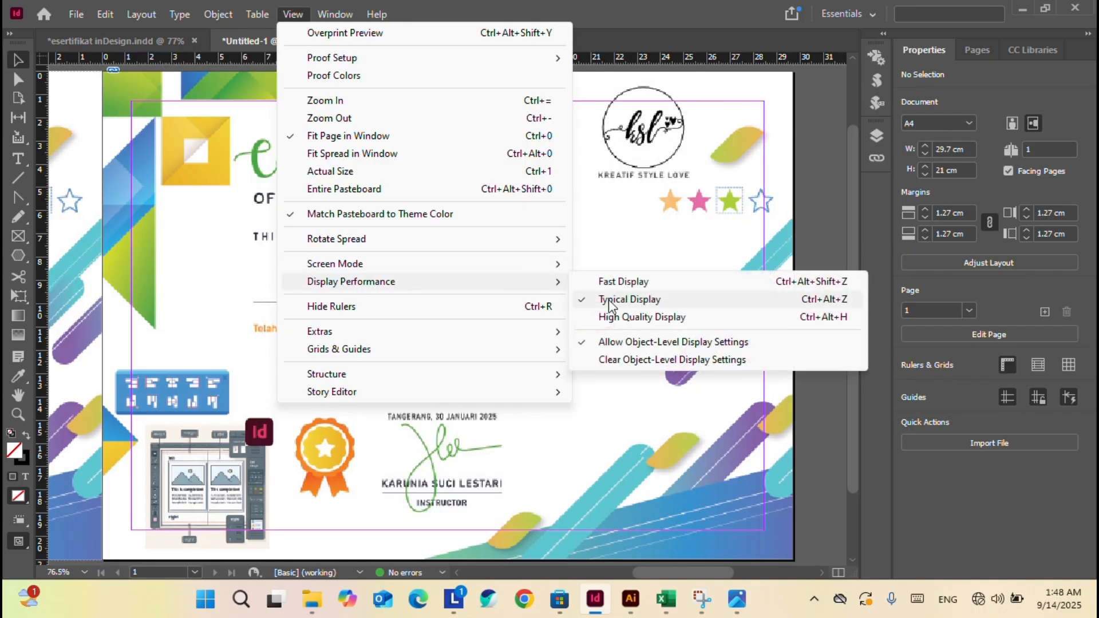
click(698, 327)
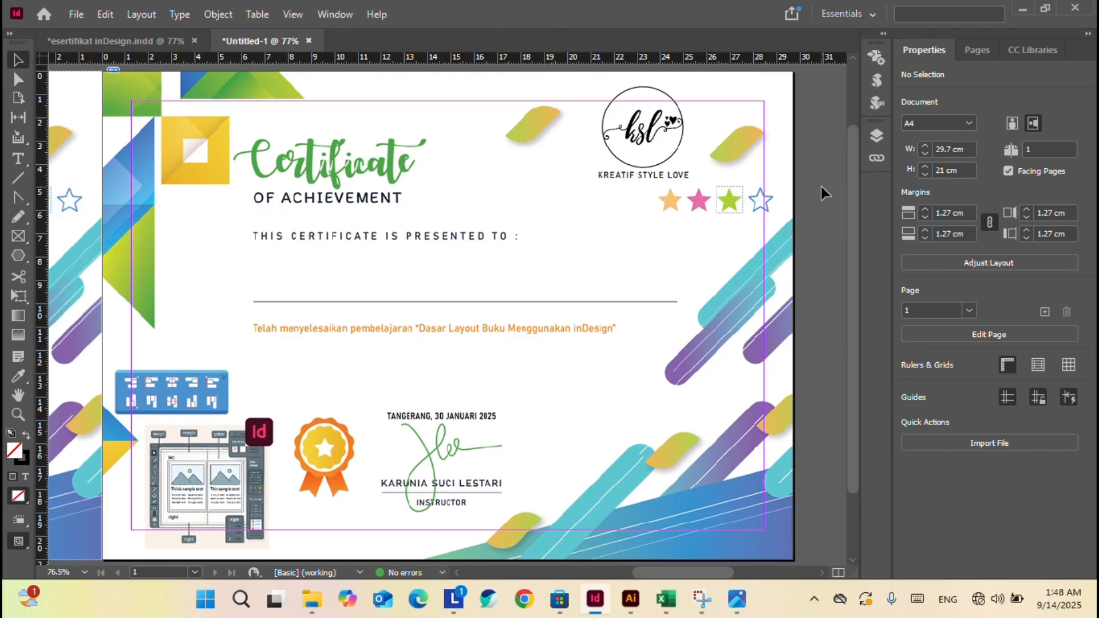
Check Illustrator, then bring up the esertifikat inDesign.indd document.
click(631, 601)
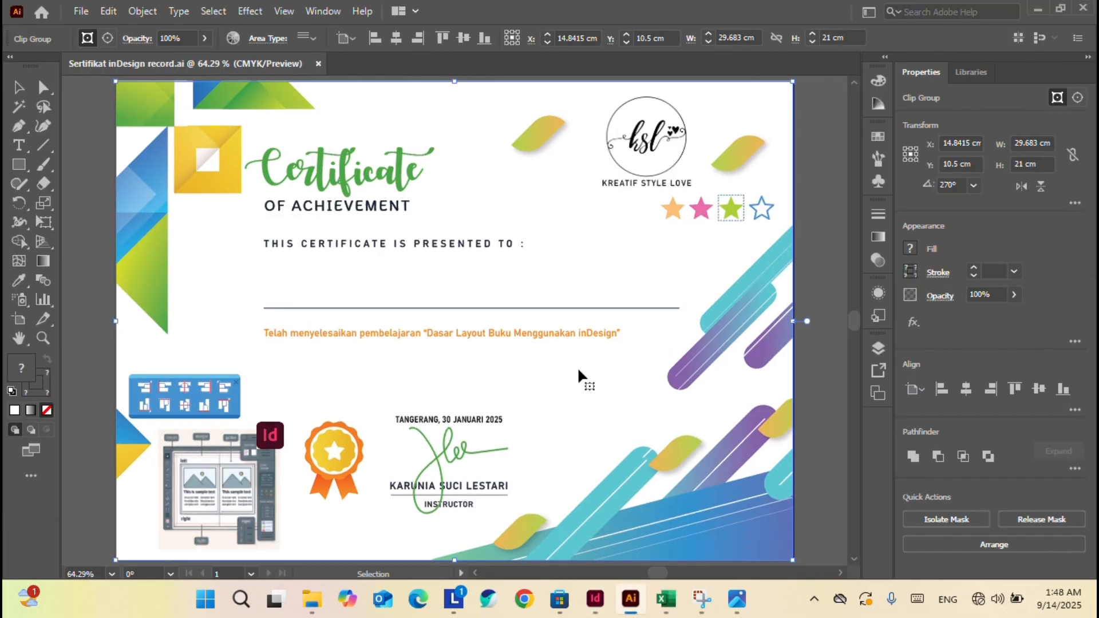
click(595, 599)
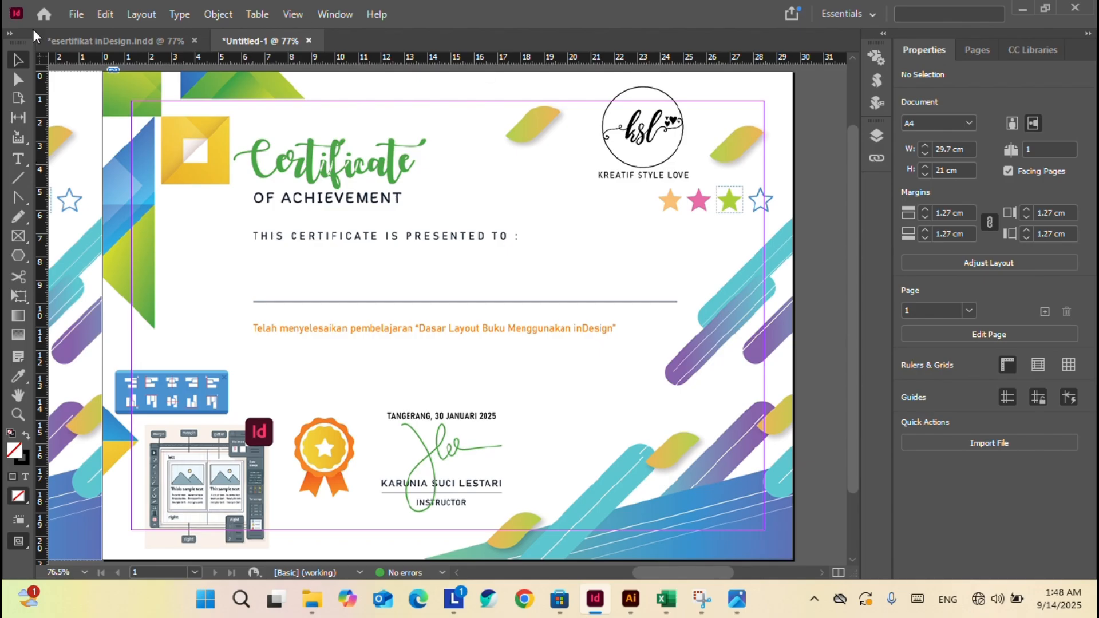
click(149, 40)
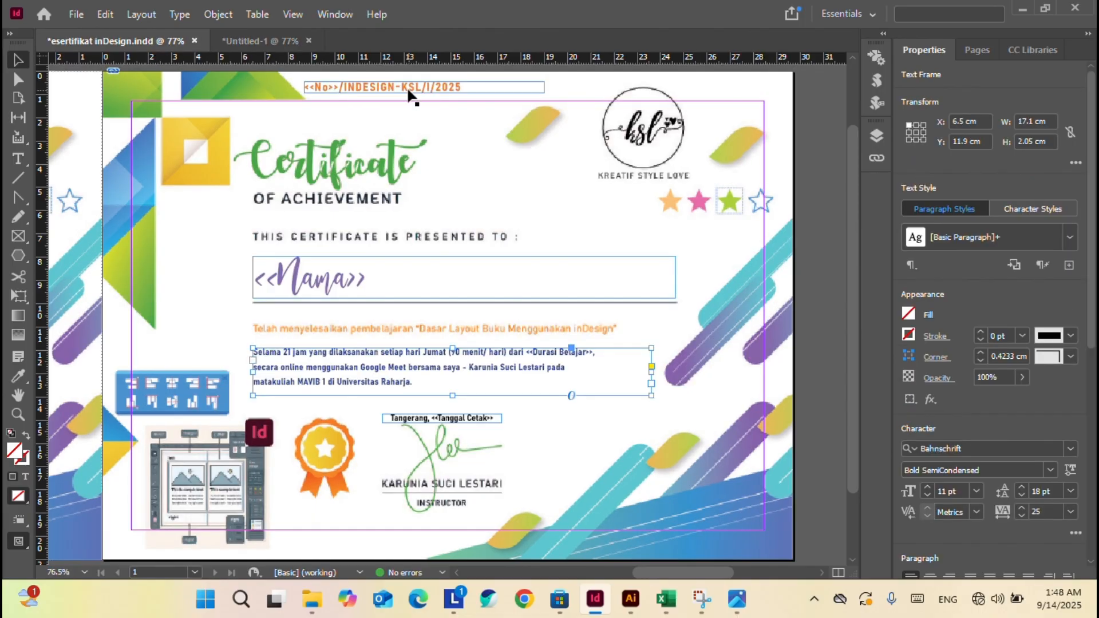
Copy the <<No>>, <<Nama>> and course-description frames into Untitled-1 at their original spot.
click(407, 90)
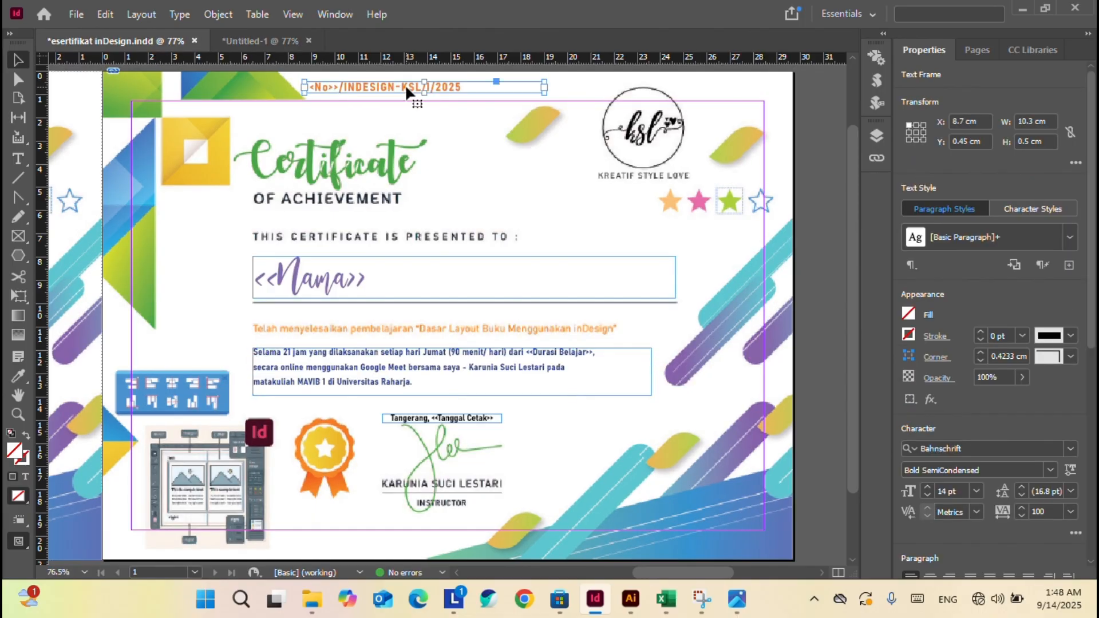
shift+click(343, 270)
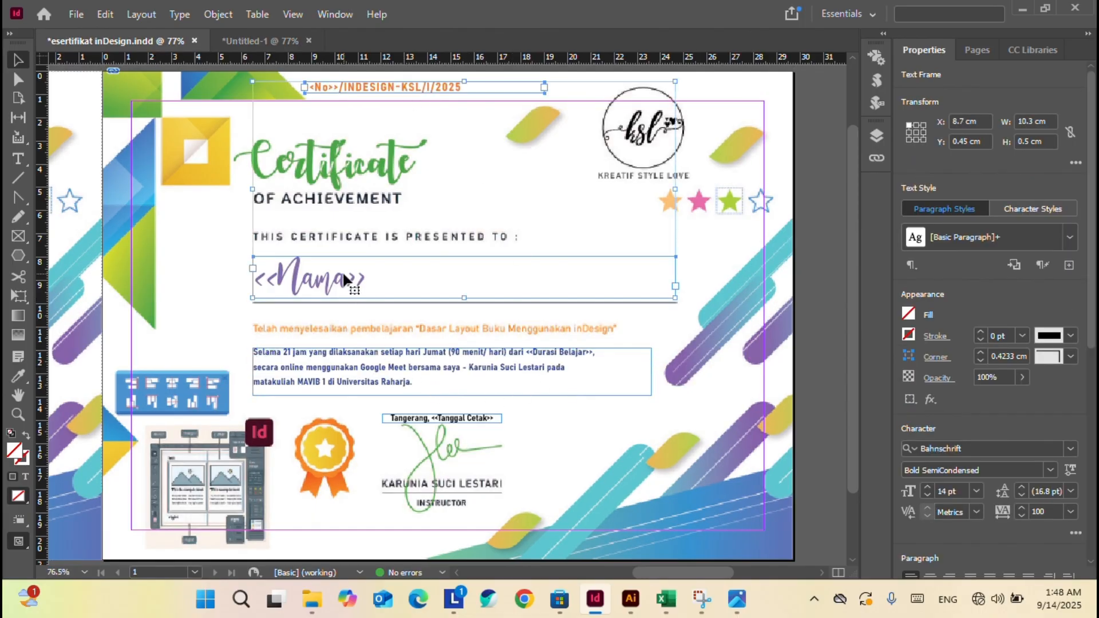
shift+click(311, 369)
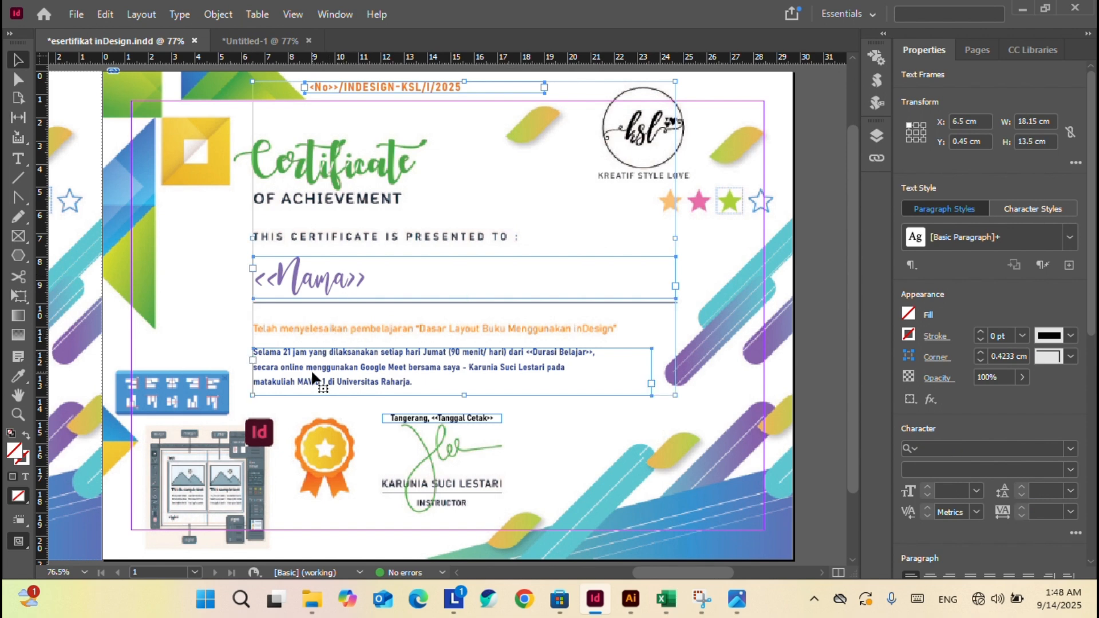
click(265, 41)
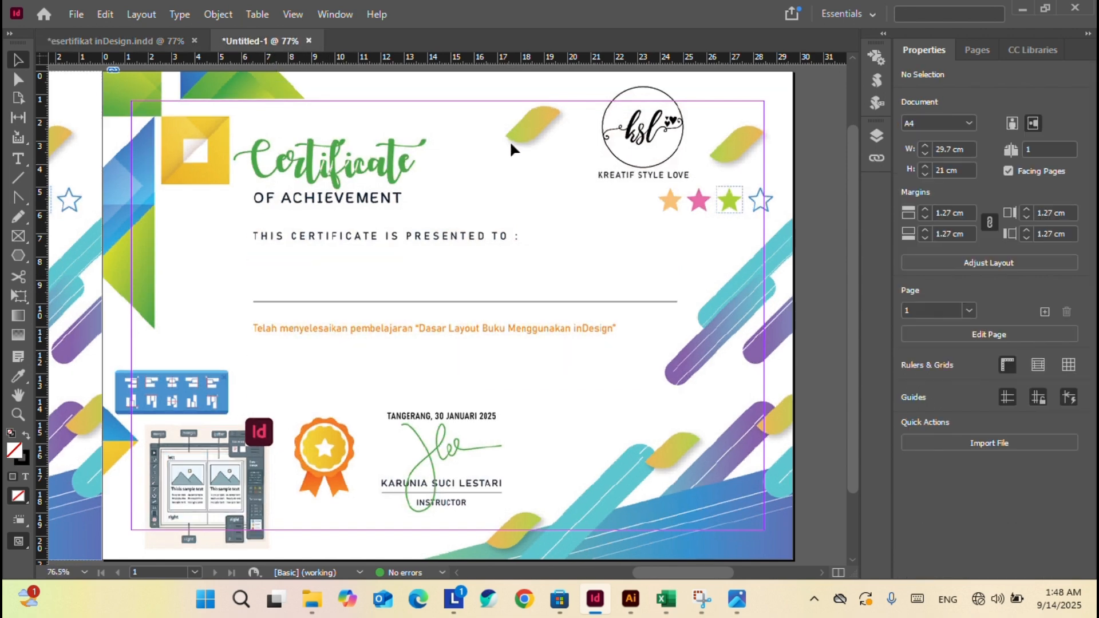
key(ctrl+v)
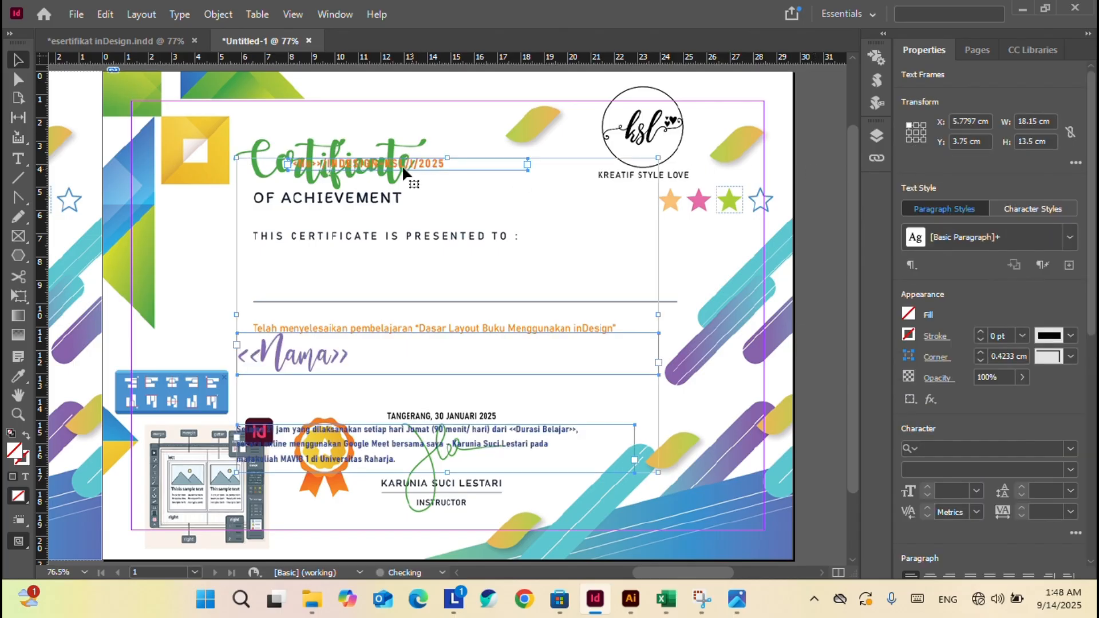
drag(369, 168, 384, 86)
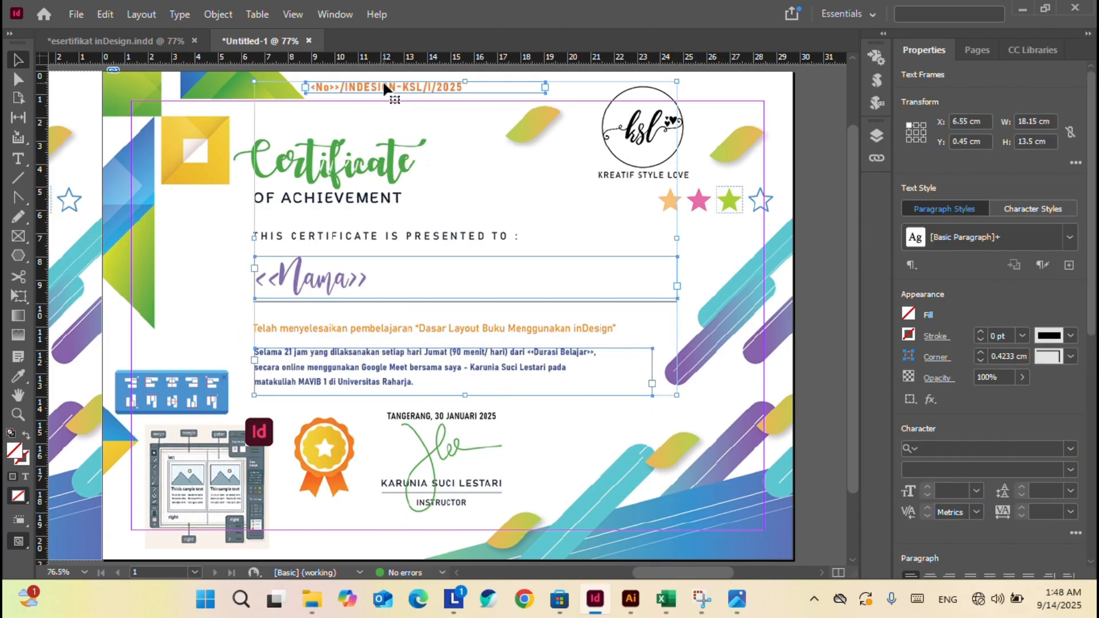
click(803, 132)
click(302, 279)
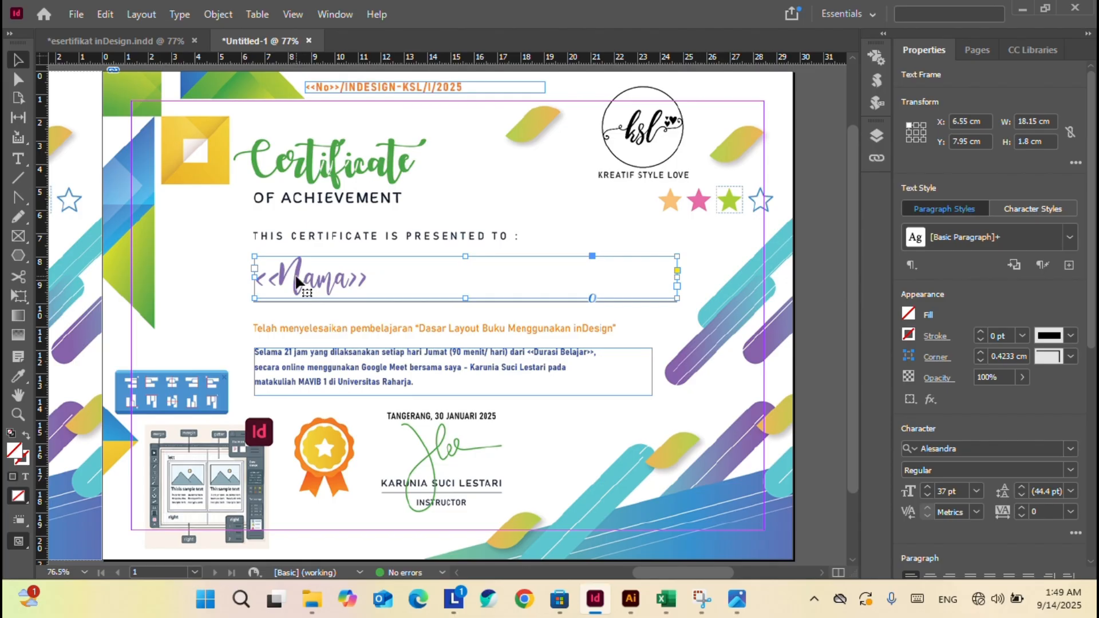
Undo an accidental black frame fill, then eyedrop purple from the artwork onto the <<Nama>> text.
double_click(302, 279)
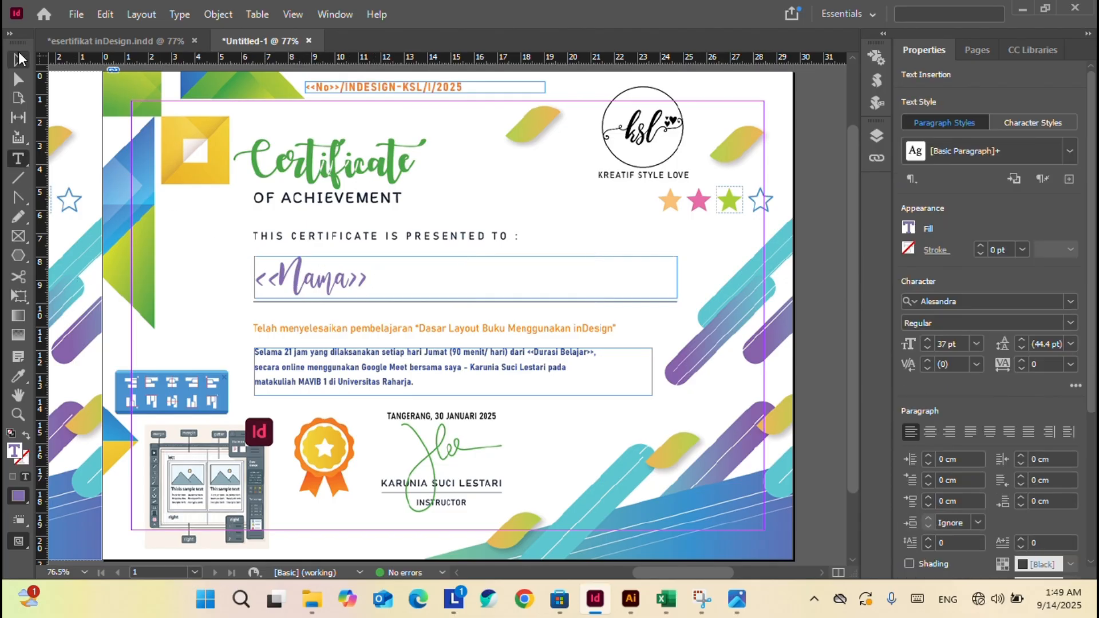
click(18, 59)
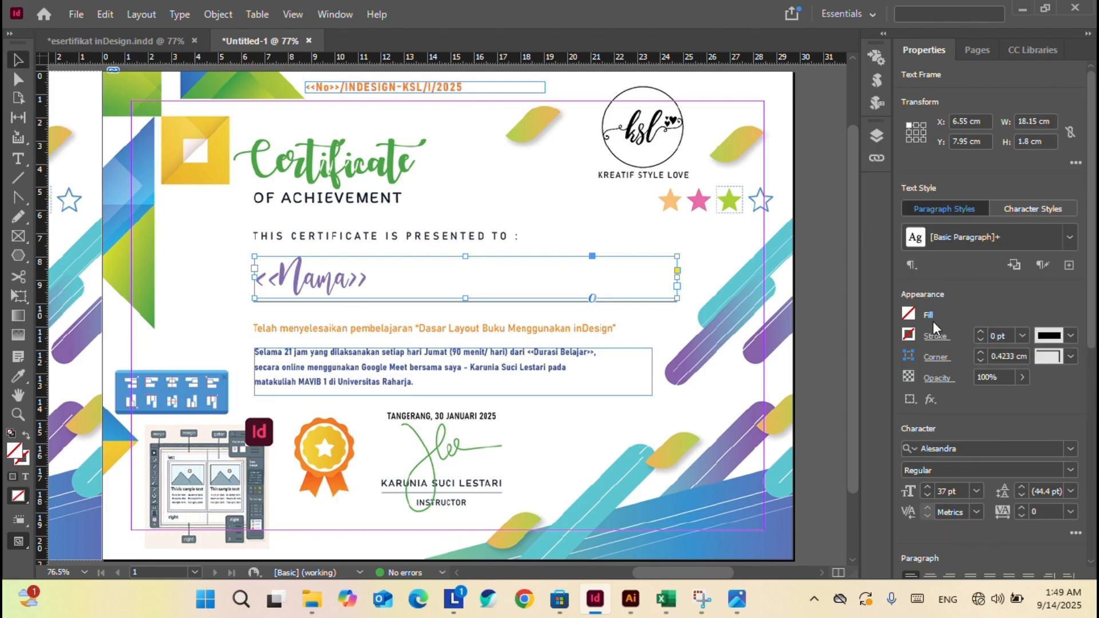
click(909, 314)
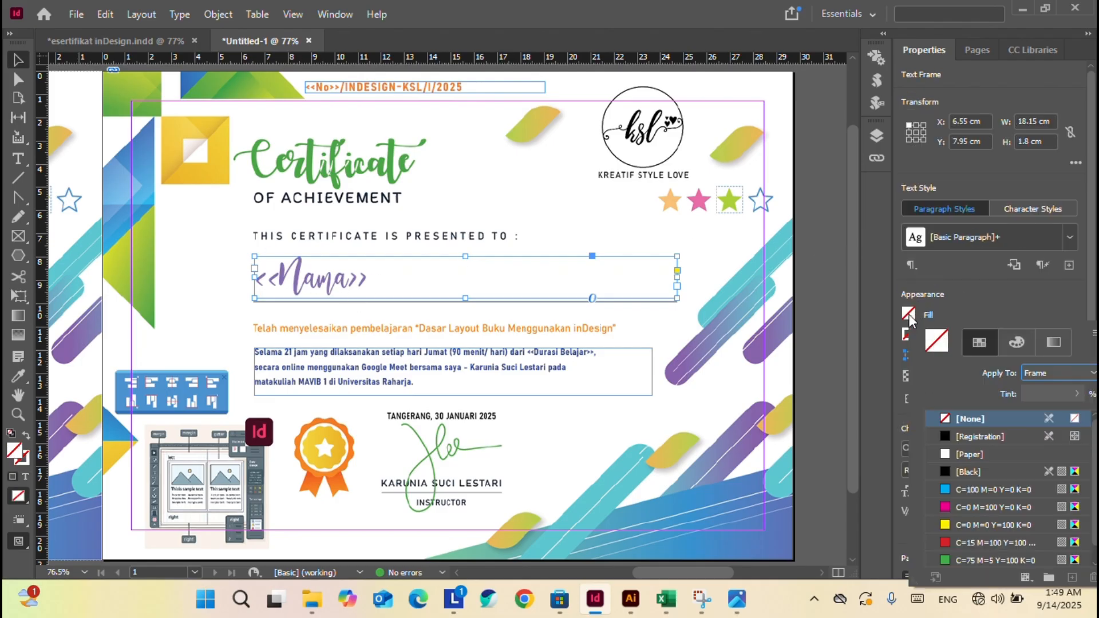
click(945, 436)
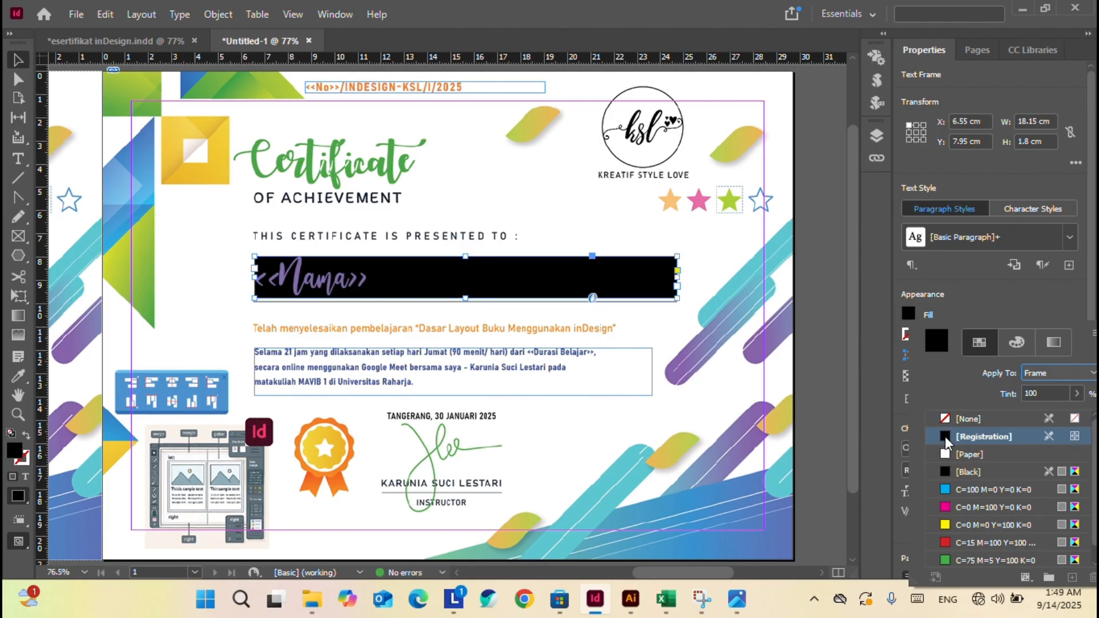
key(ctrl+z)
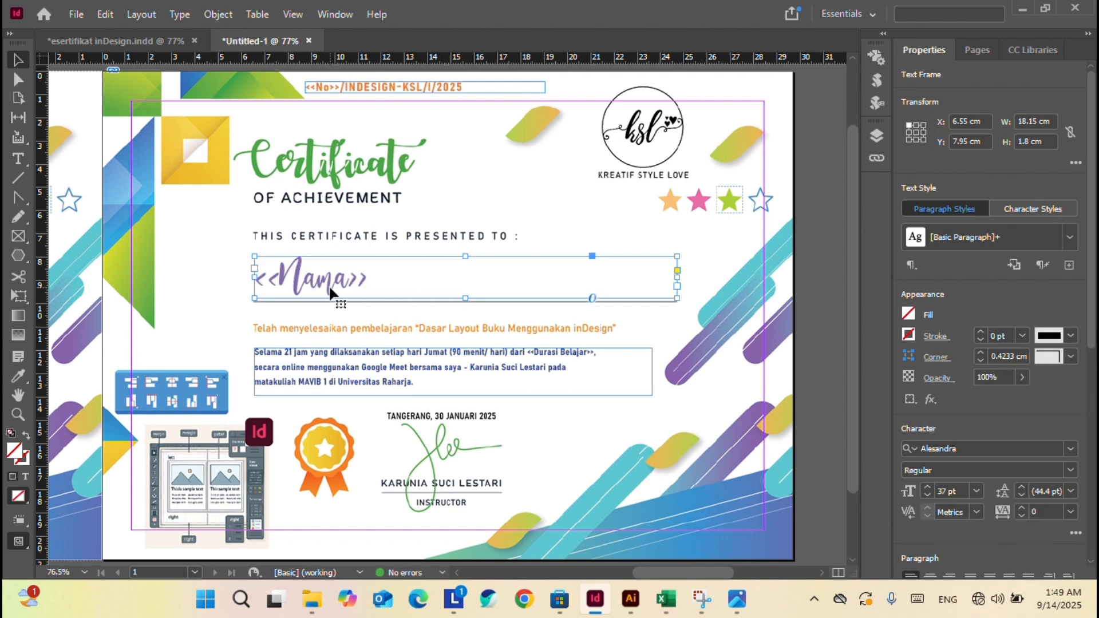
double_click(393, 278)
drag(394, 278, 241, 274)
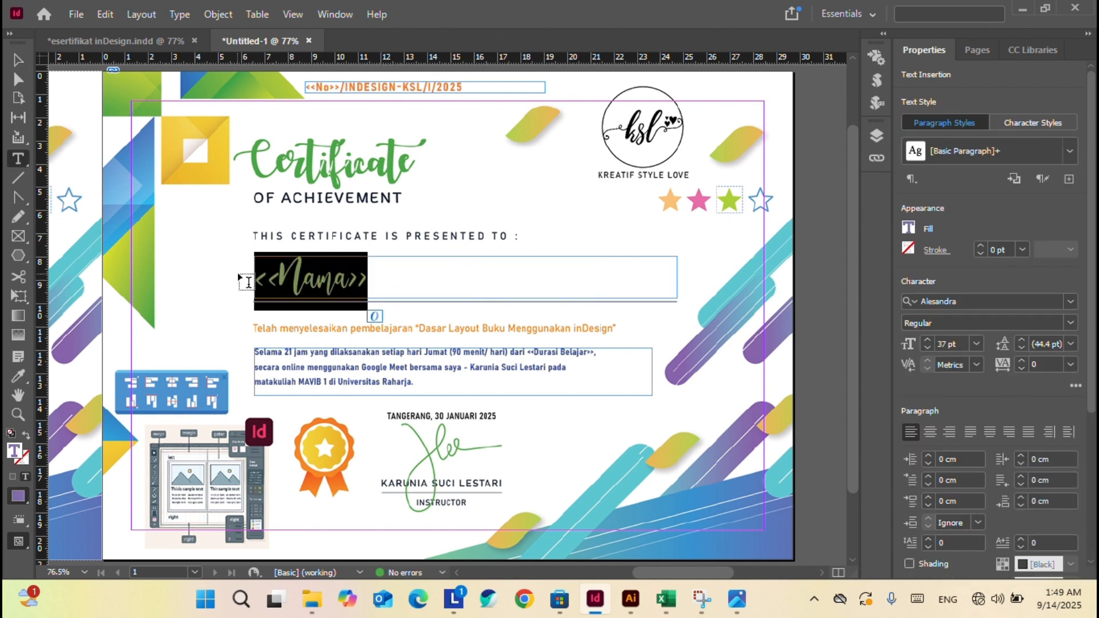
click(910, 231)
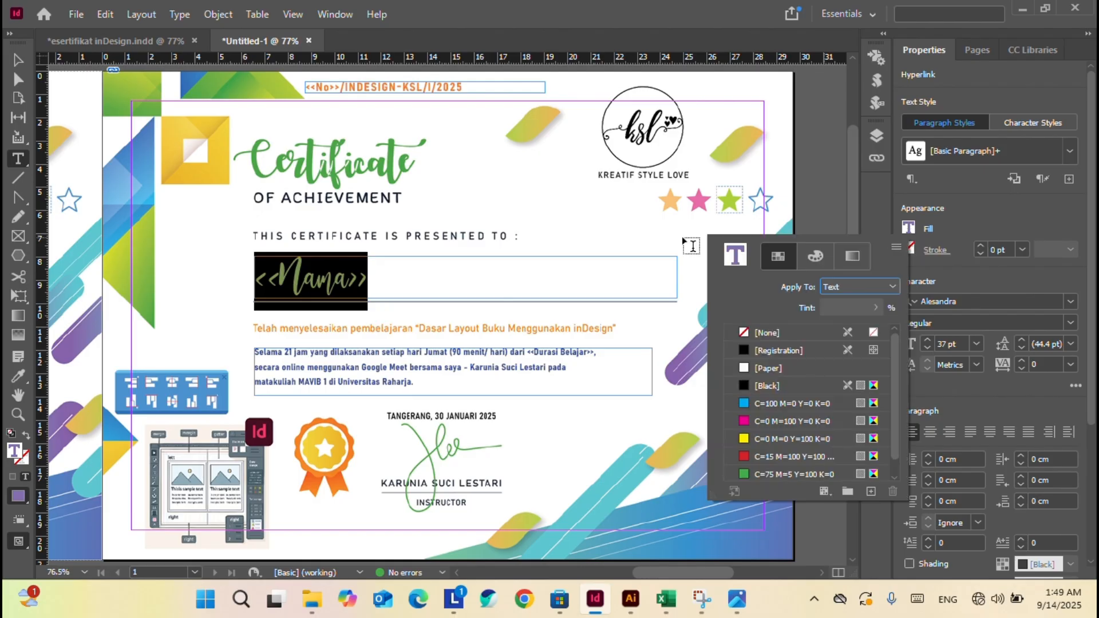
click(23, 378)
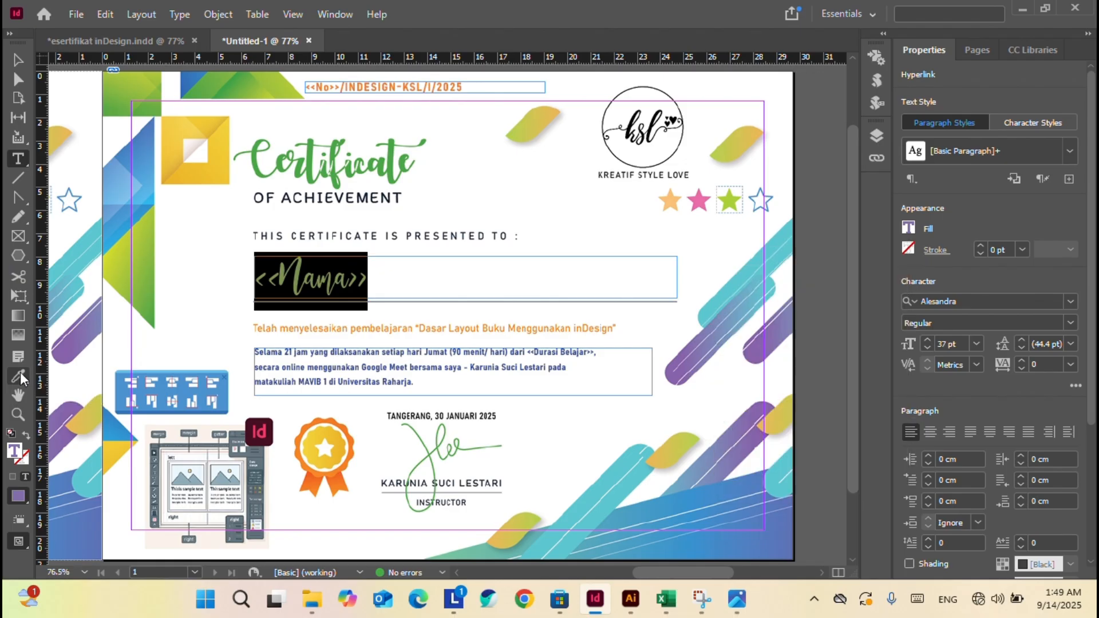
click(22, 375)
click(139, 292)
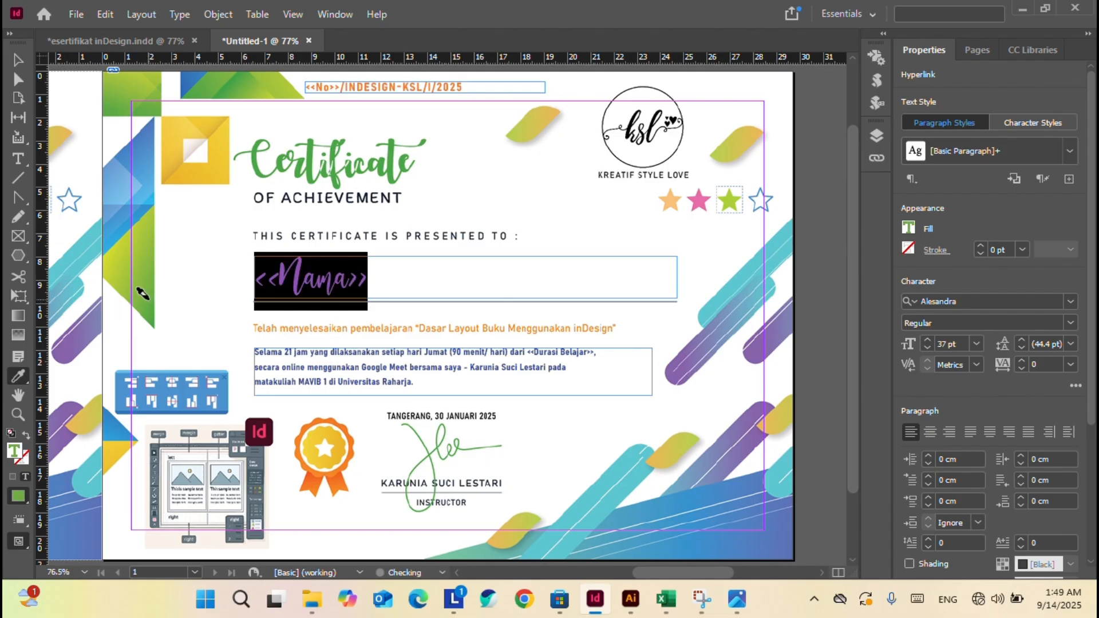
click(17, 59)
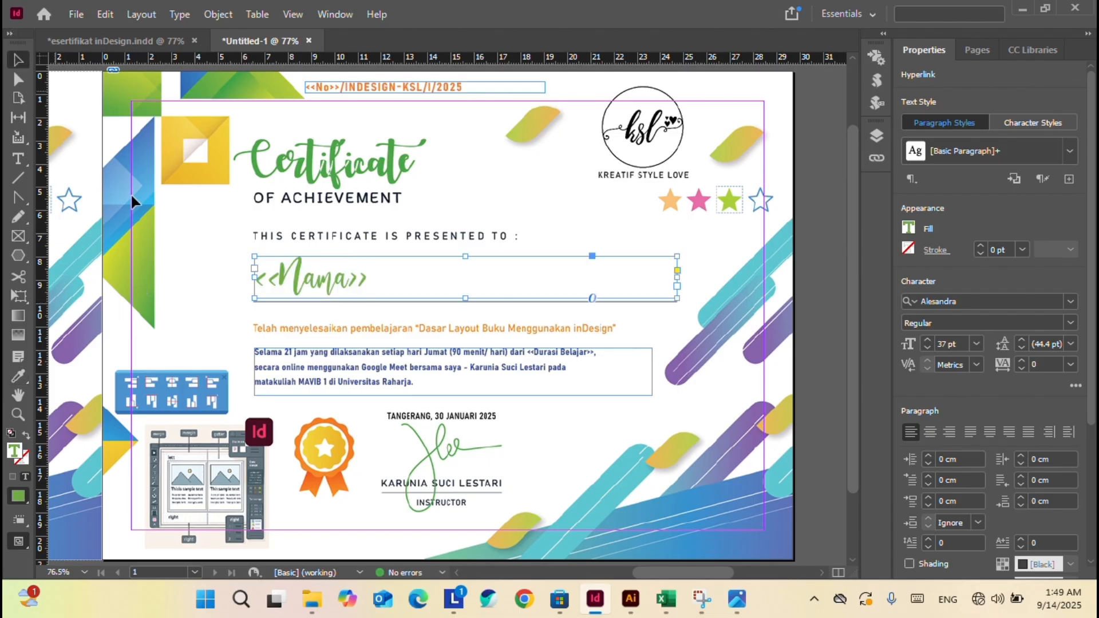
Recolour the <<Nama>> text orange from the medal, then pink from the star.
double_click(342, 279)
double_click(314, 290)
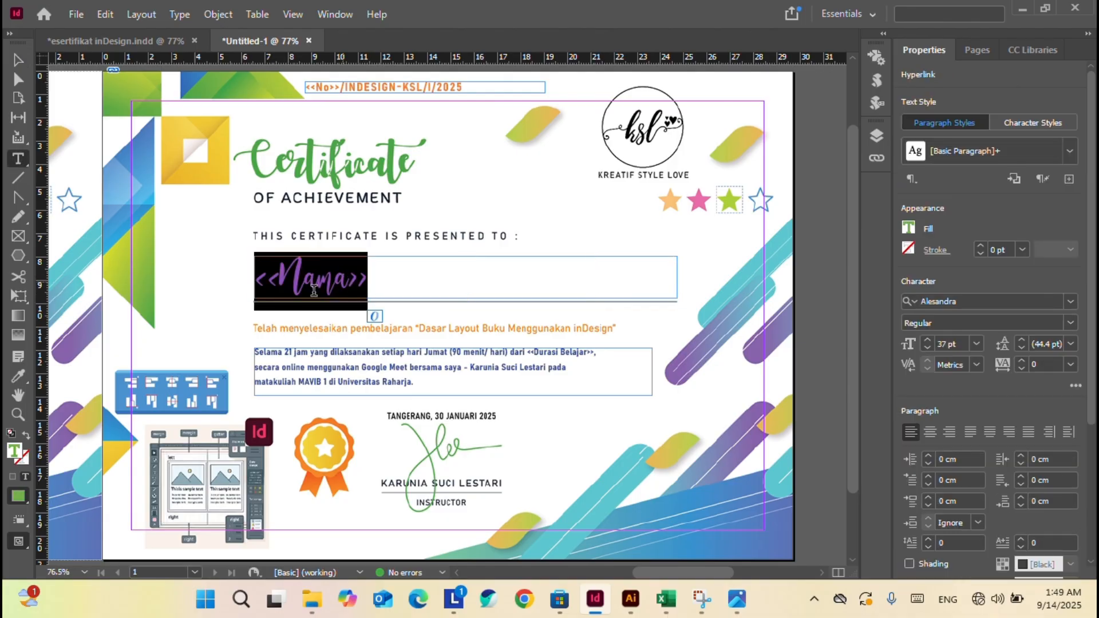
click(15, 376)
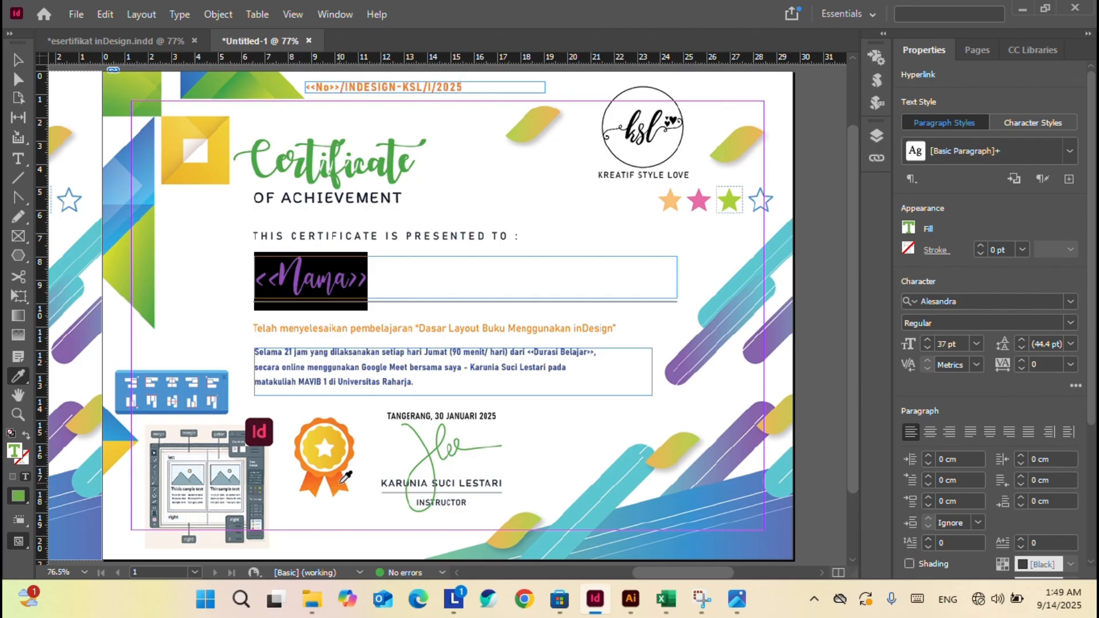
click(342, 473)
click(18, 59)
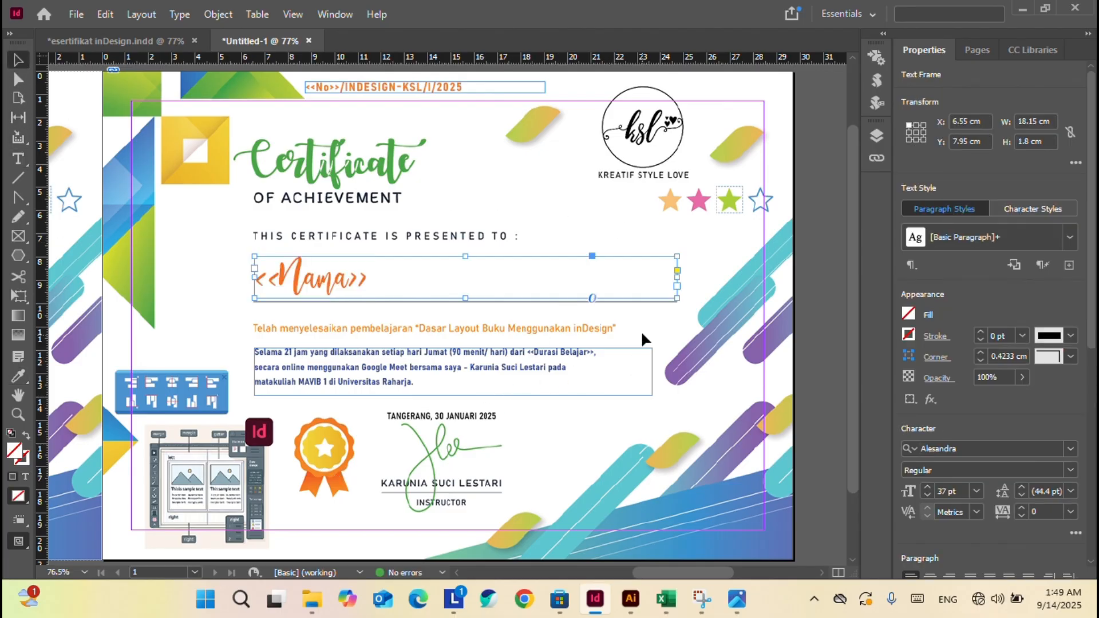
triple_click(315, 264)
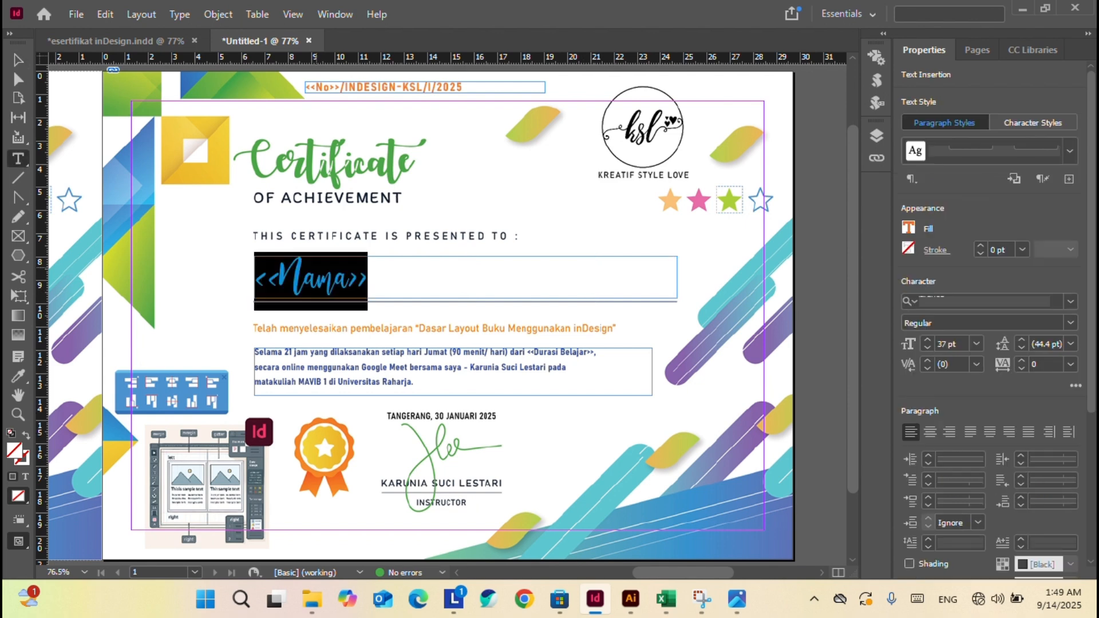
click(18, 376)
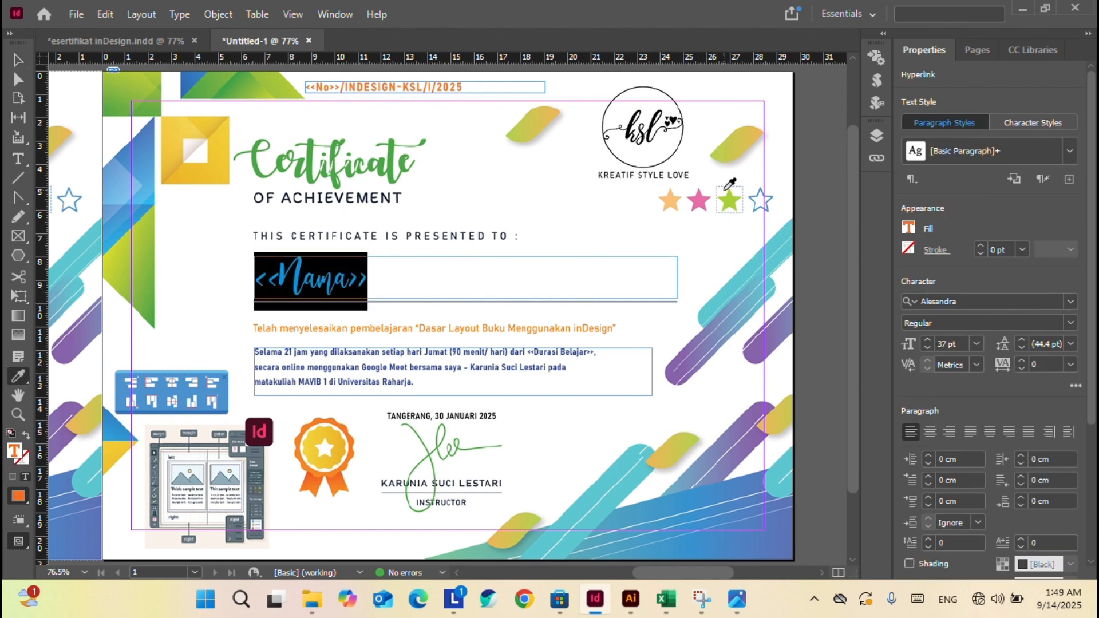
click(698, 197)
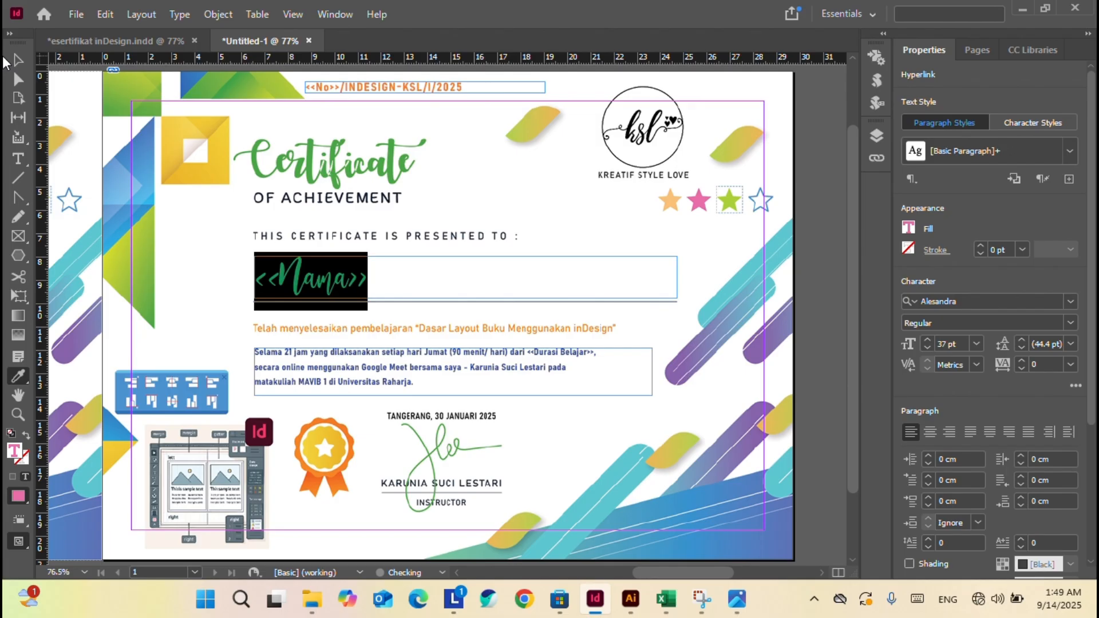
click(19, 59)
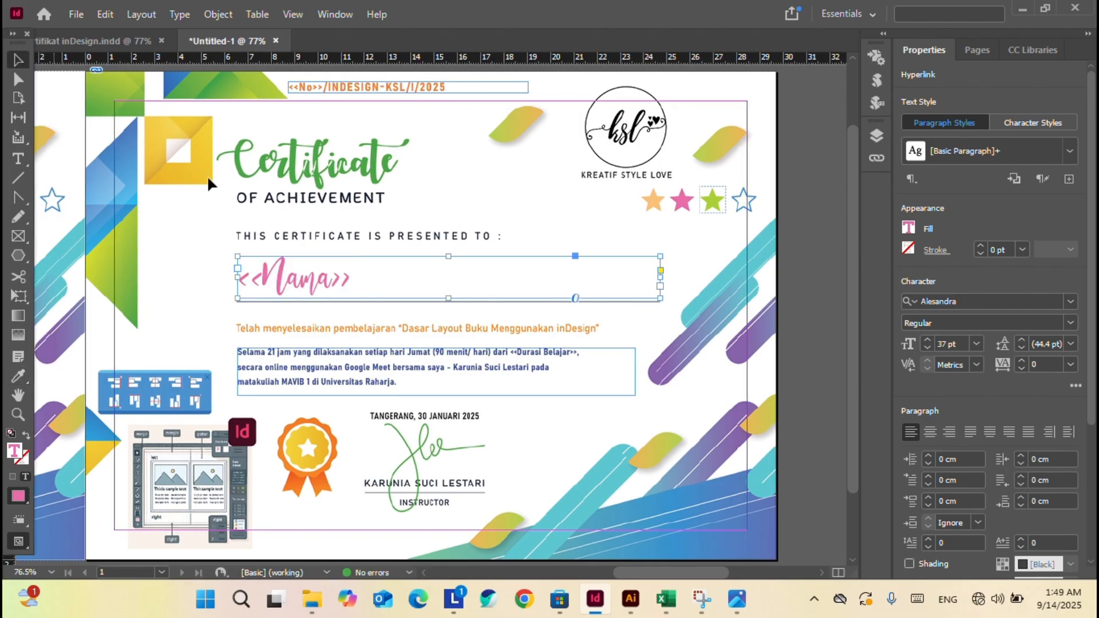
Colour the <<No>>/INDESIGN-KSL/I/2025 line with the left stripe's purple using the Eyedropper.
click(562, 196)
key(t)
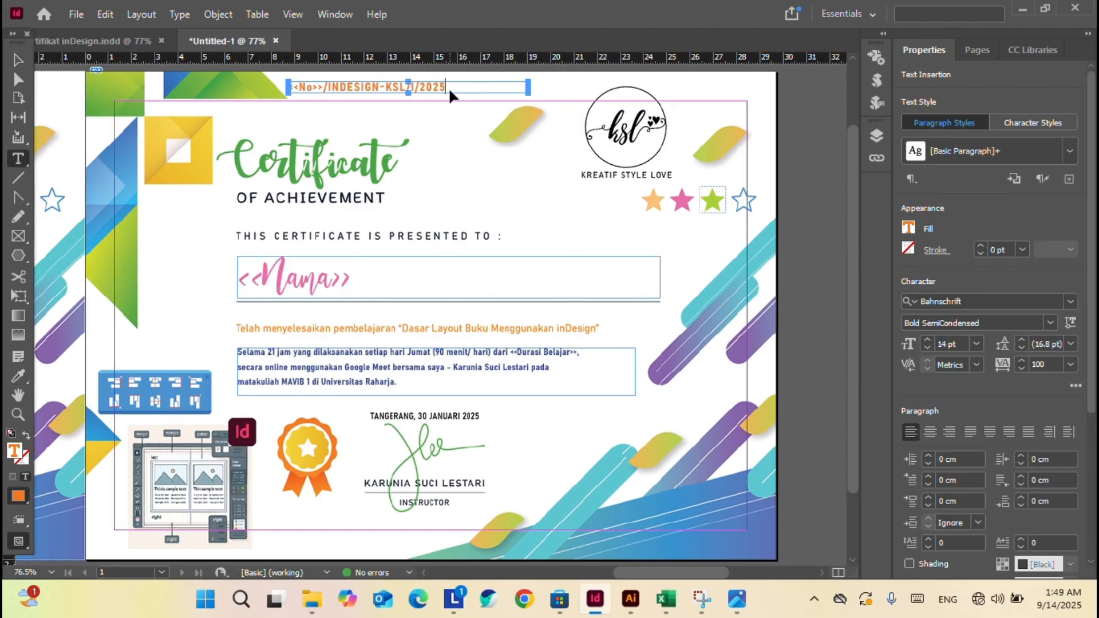
triple_click(448, 87)
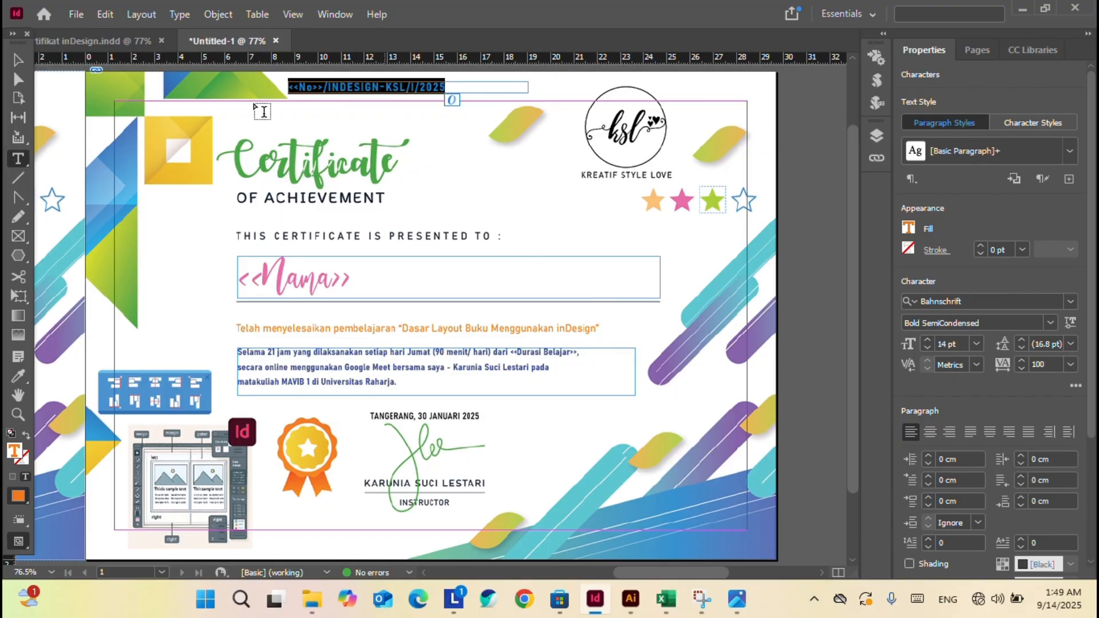
click(23, 373)
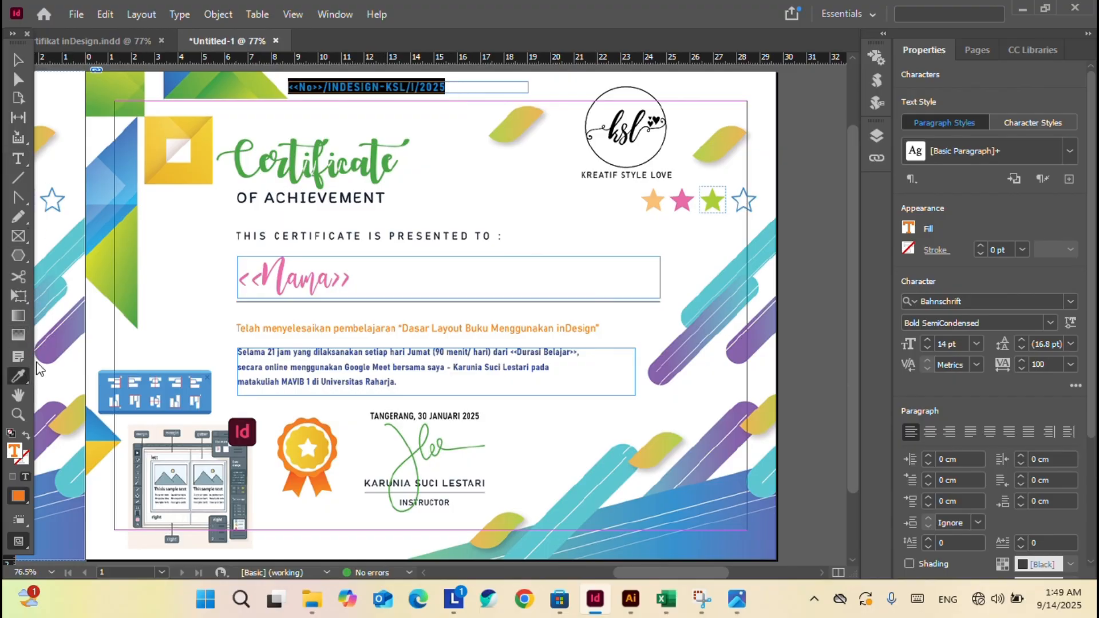
click(63, 328)
click(21, 59)
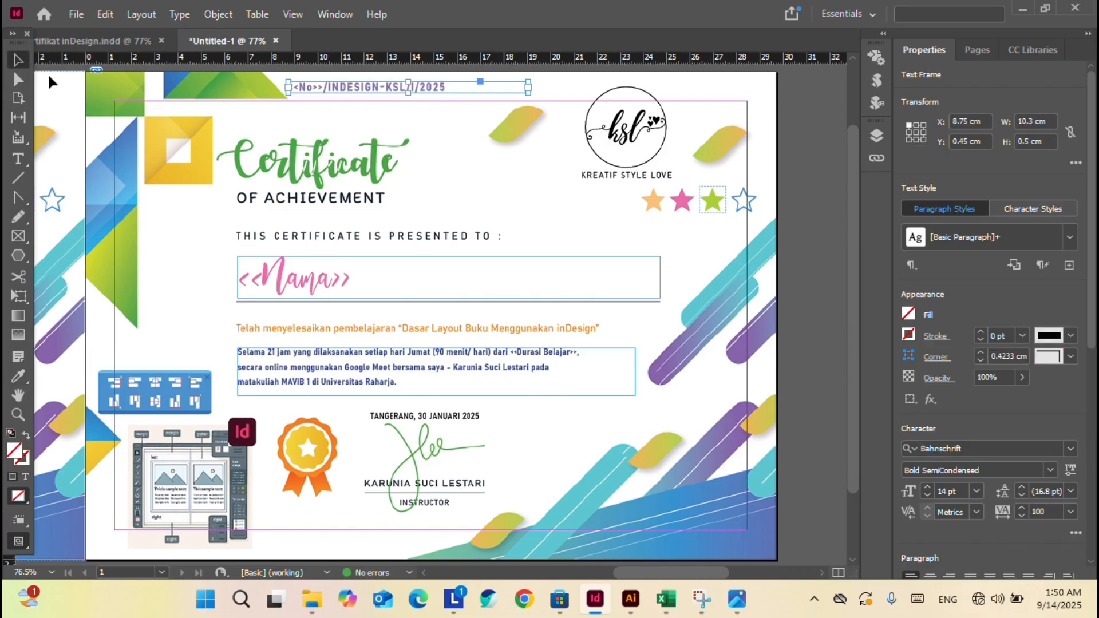
Move the number line down to sit just below OF ACHIEVEMENT.
click(584, 232)
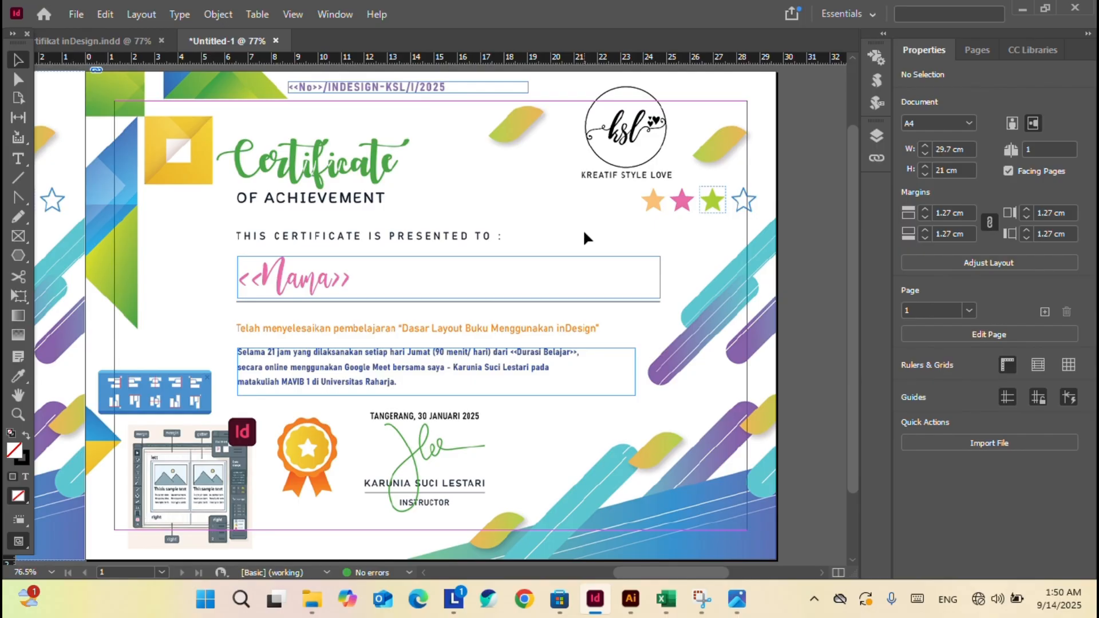
drag(372, 87, 329, 220)
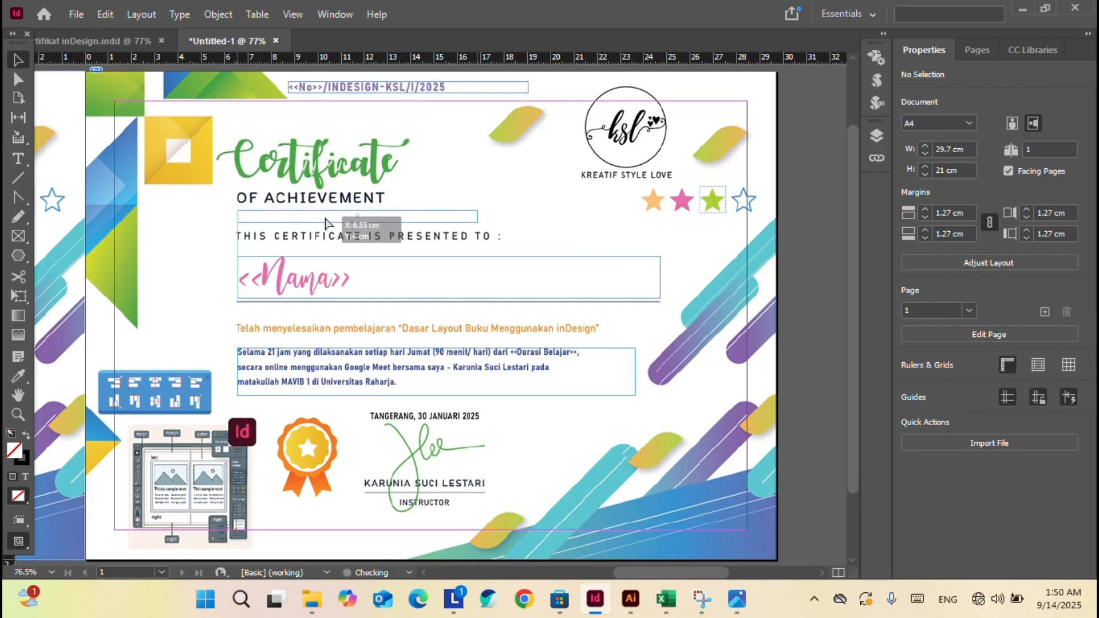
click(508, 185)
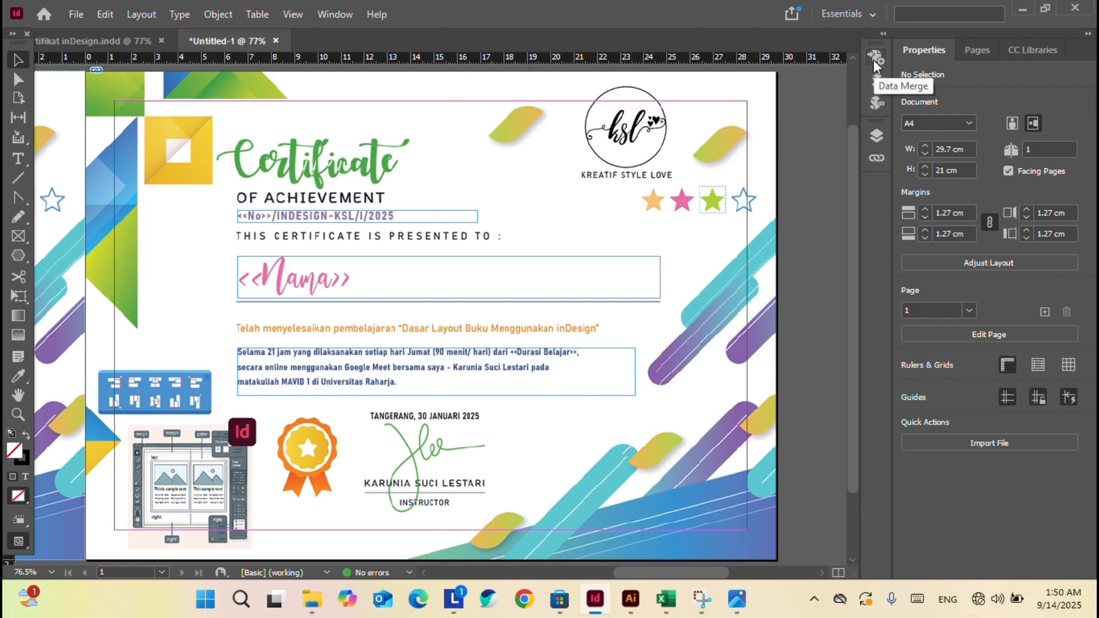
Open Window > Utilities > Data Merge, dock it beside Properties, and cancel Select Data Source.
click(333, 16)
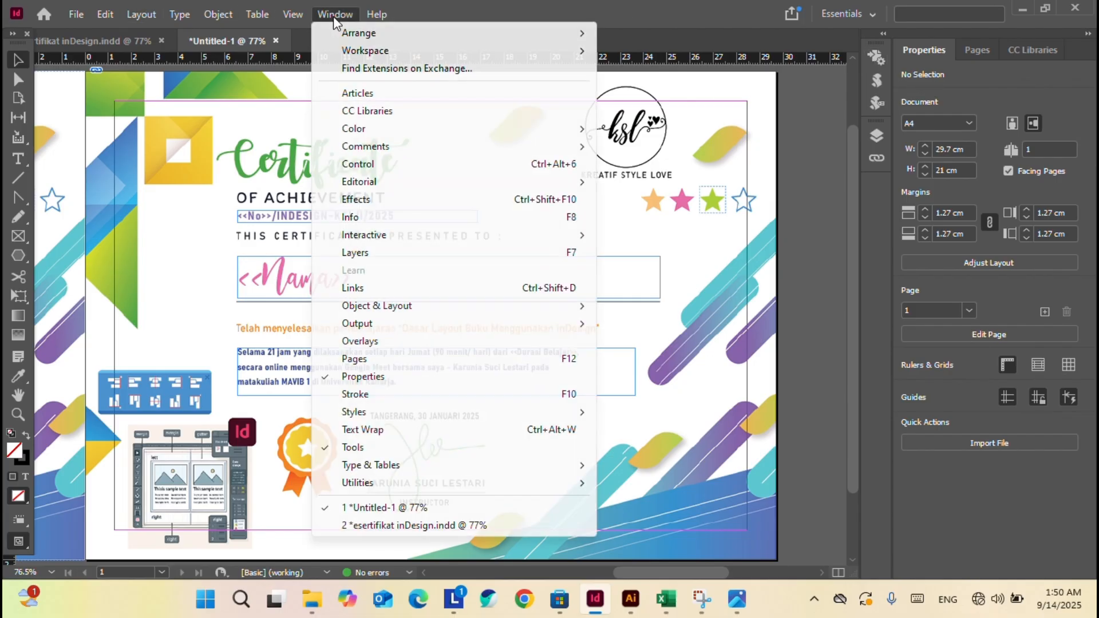
mouse_move(403, 487)
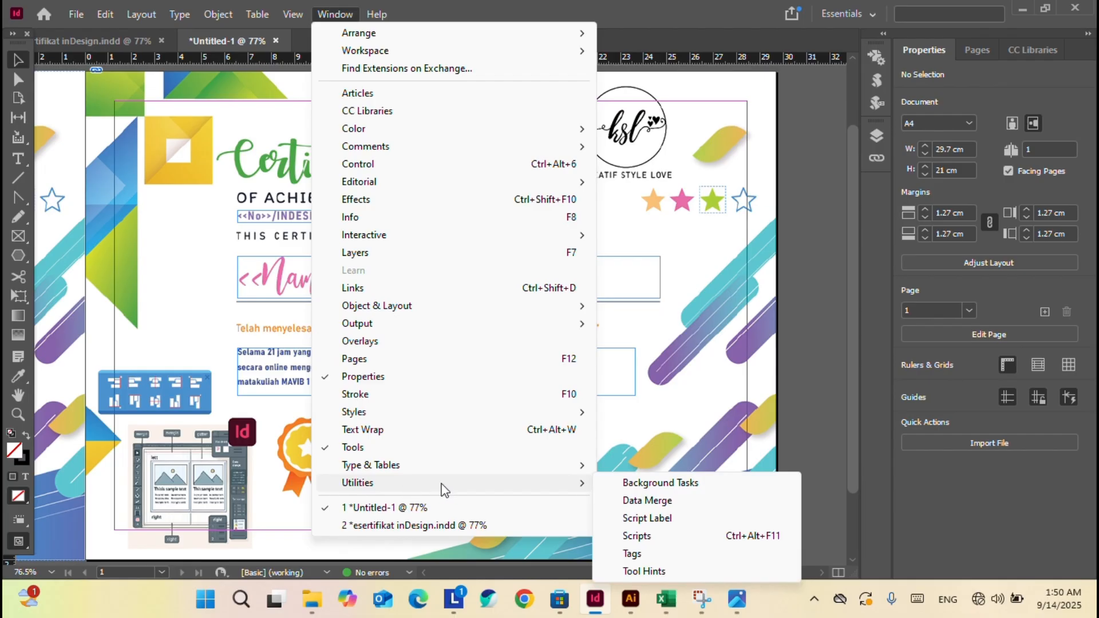
click(641, 501)
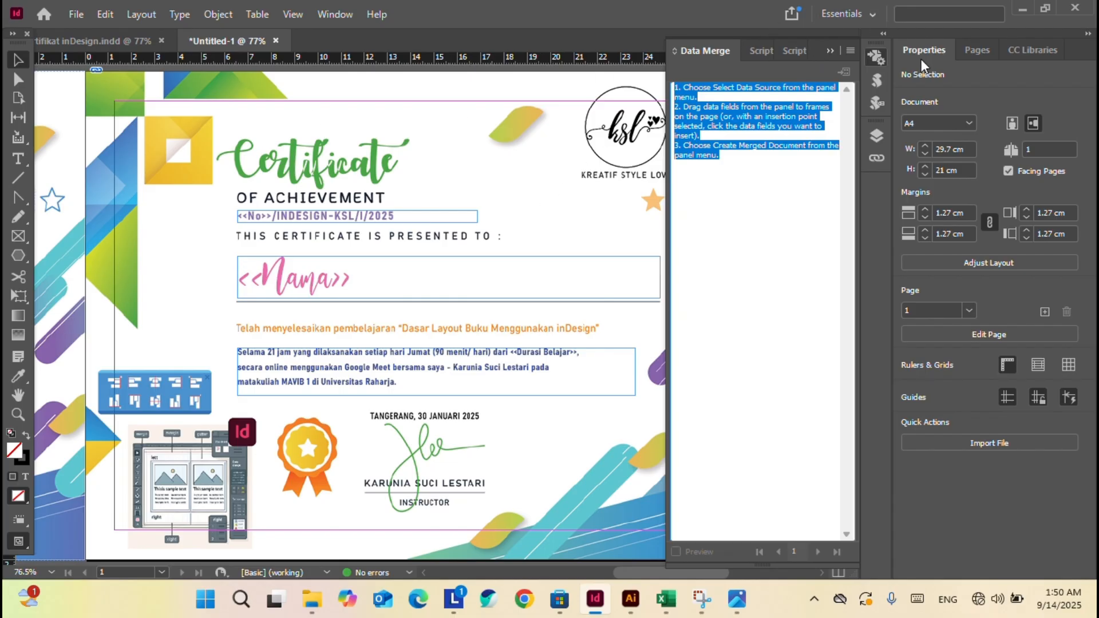
drag(810, 42, 868, 43)
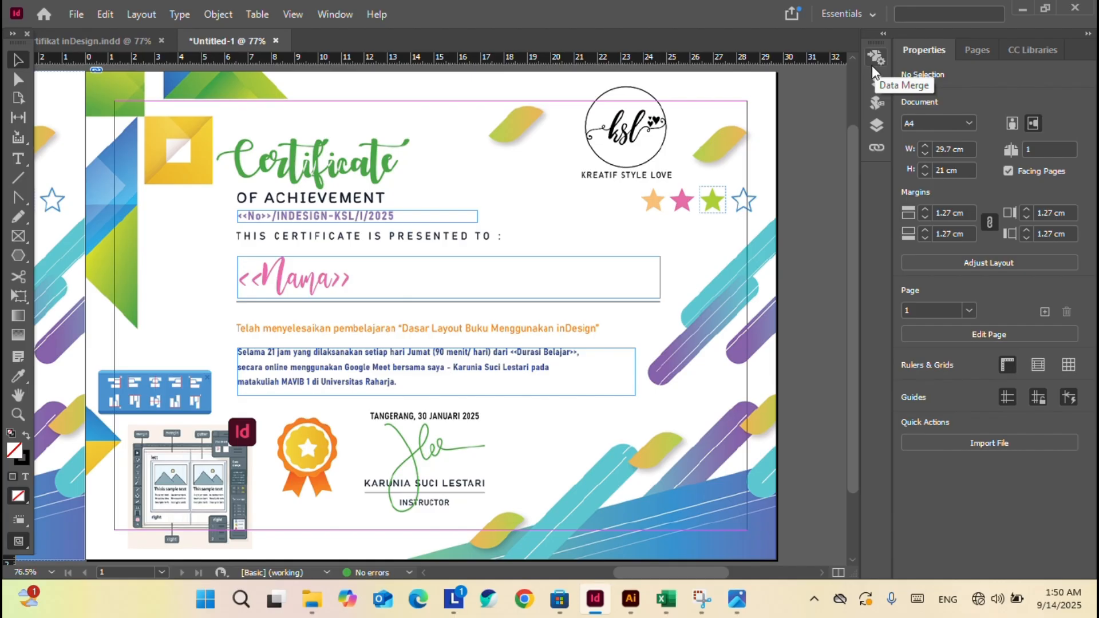
click(875, 55)
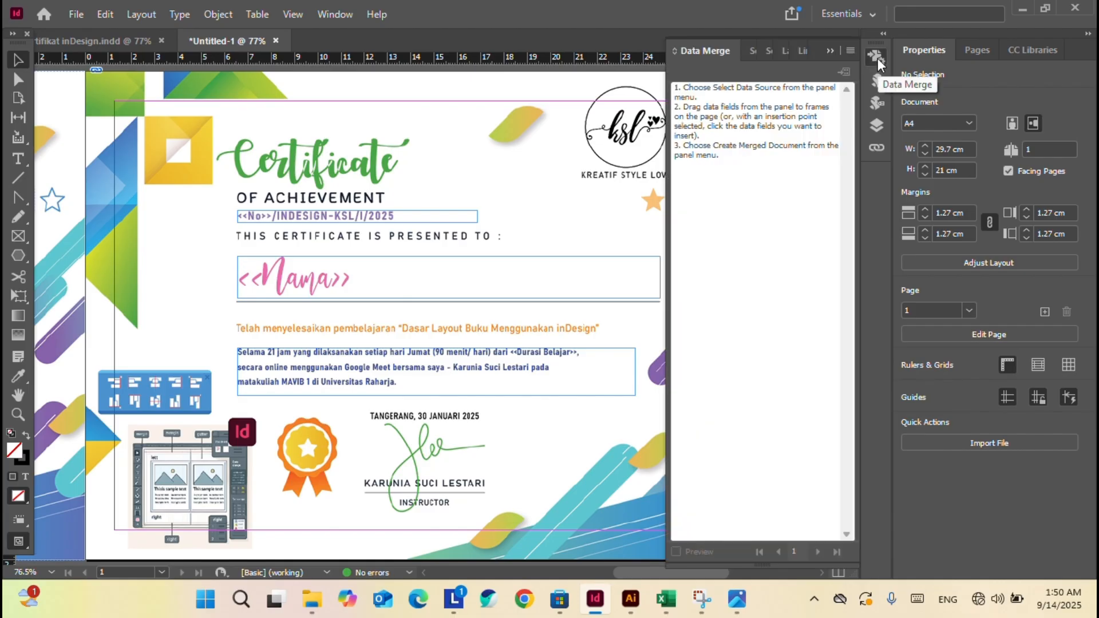
click(850, 50)
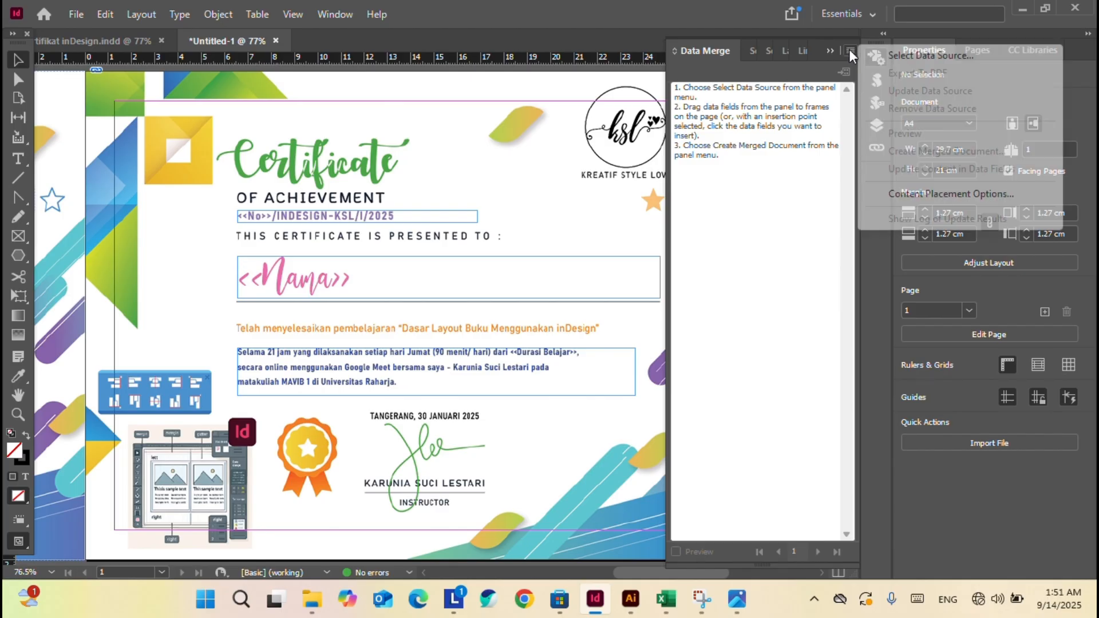
click(921, 56)
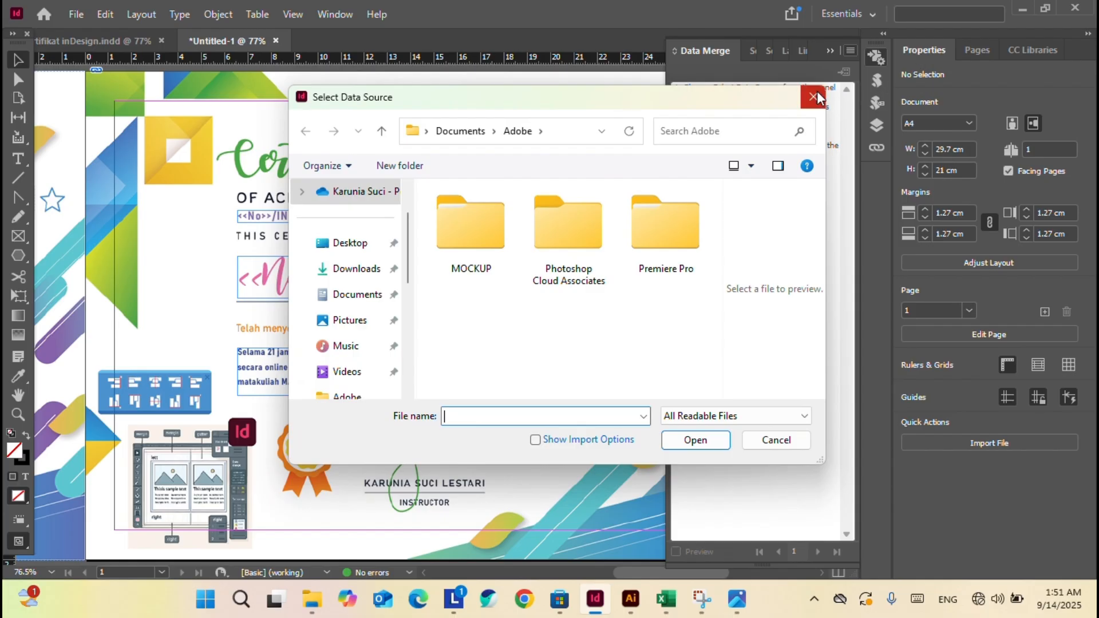
click(815, 95)
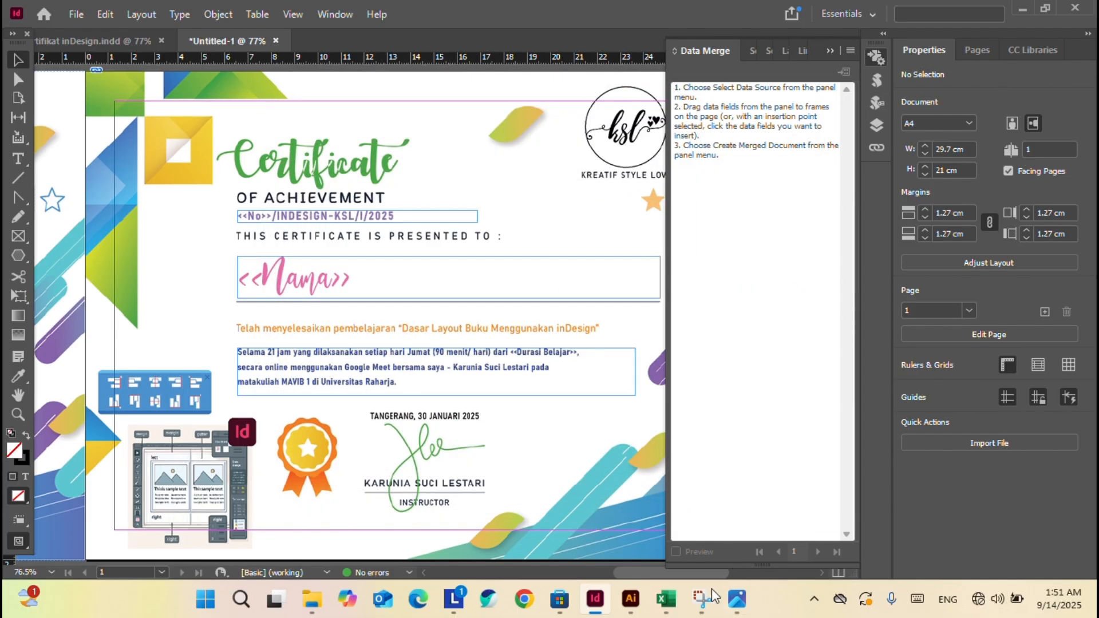
click(666, 598)
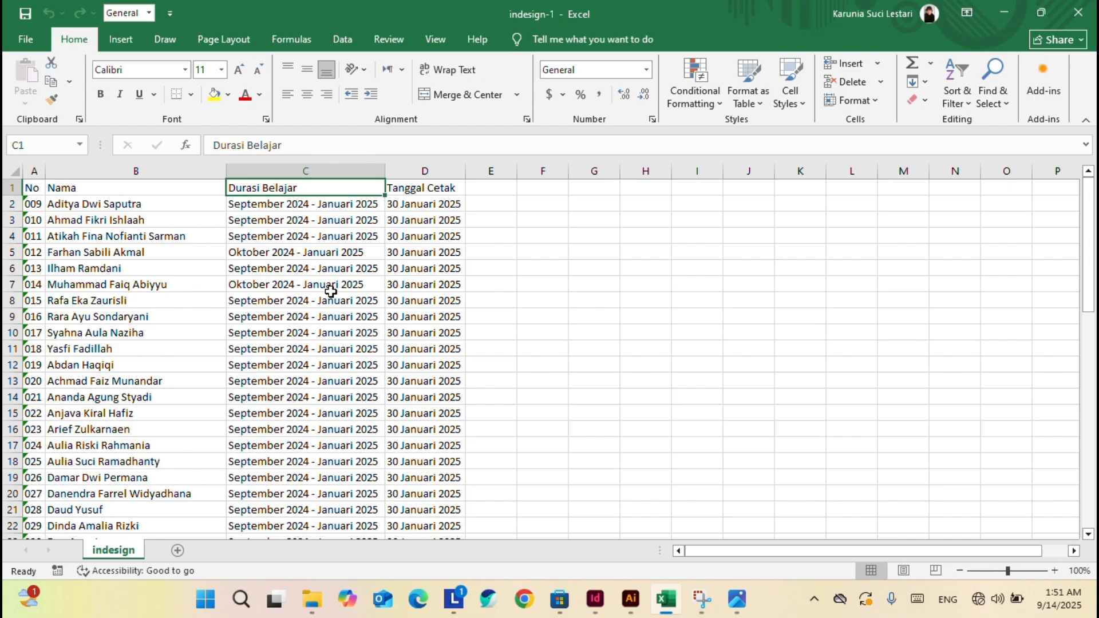
Inspect row 6's name, Durasi Belajar and Tanggal Cetak cells in Excel, then return to InDesign.
scroll(331, 292, down, 17)
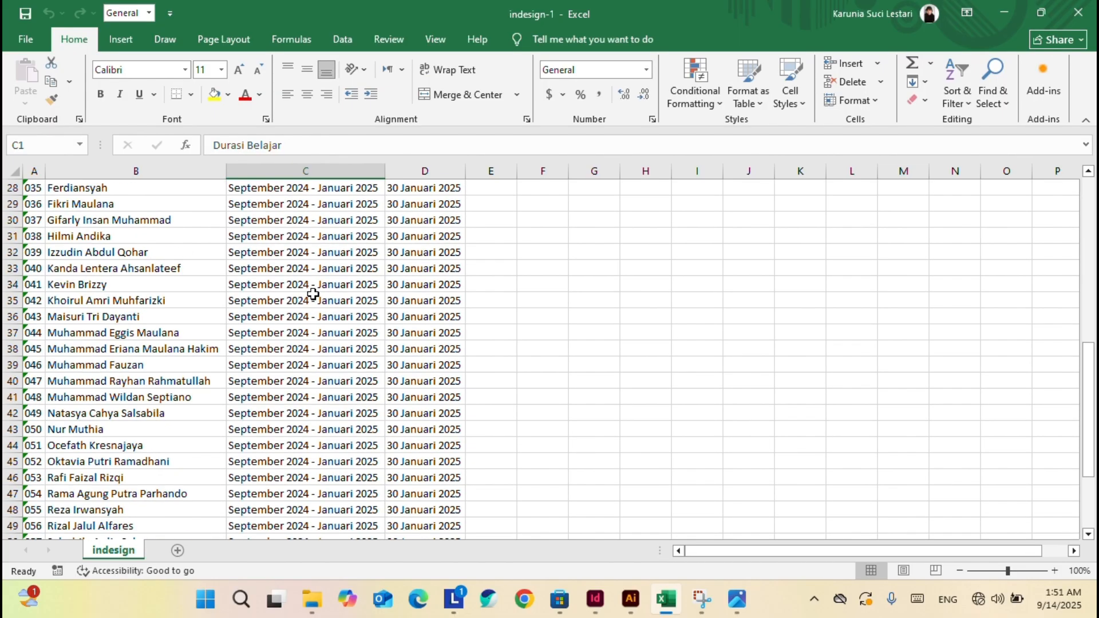
scroll(314, 292, up, 17)
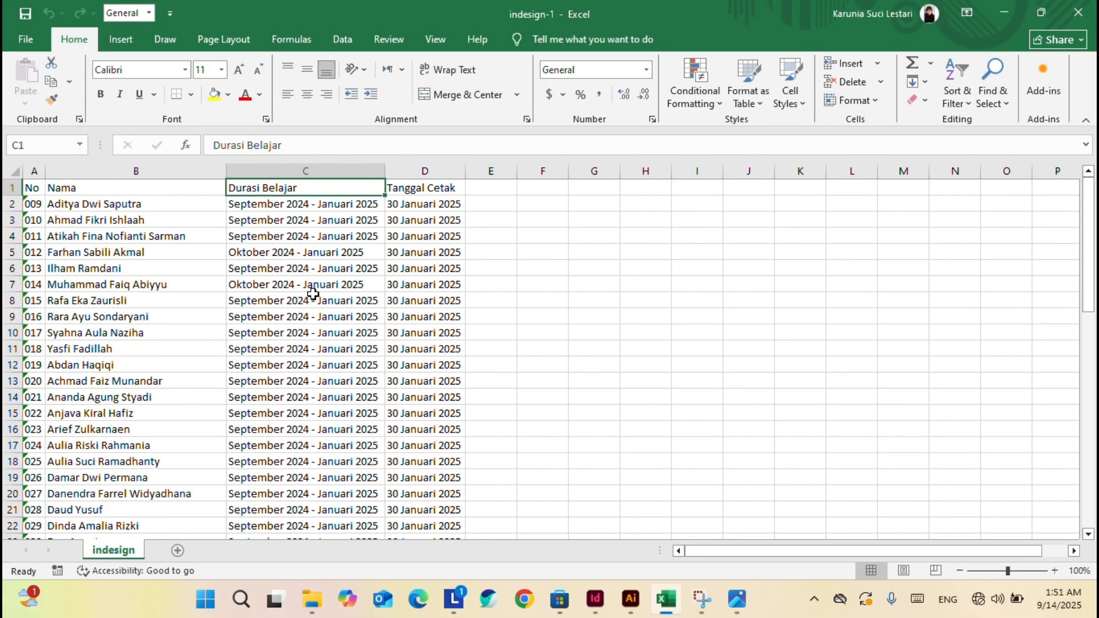
click(162, 271)
click(361, 266)
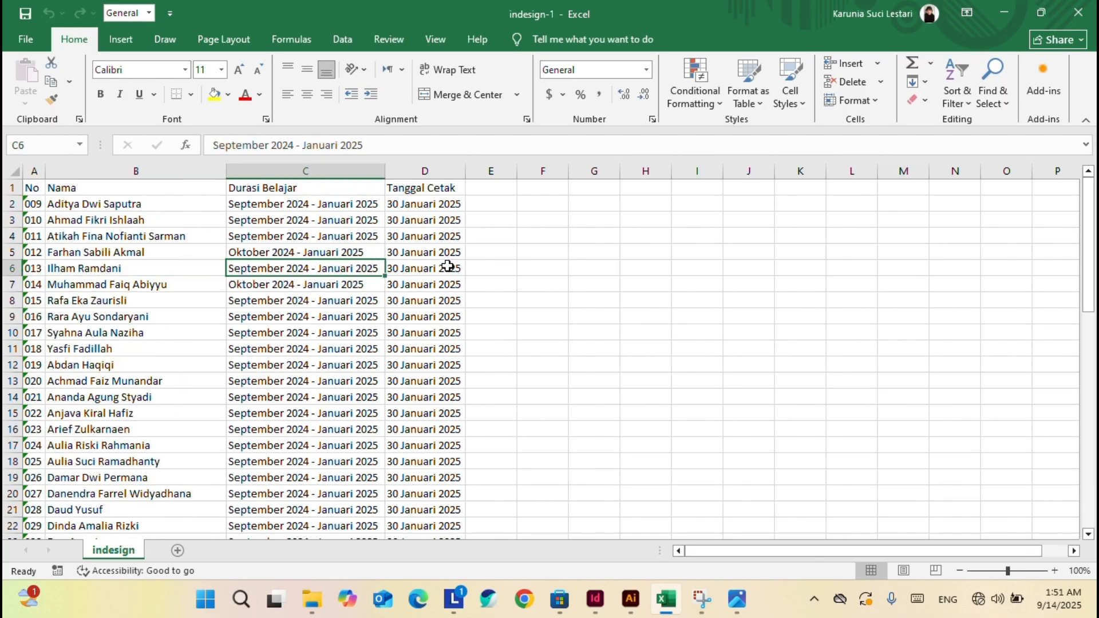
click(455, 266)
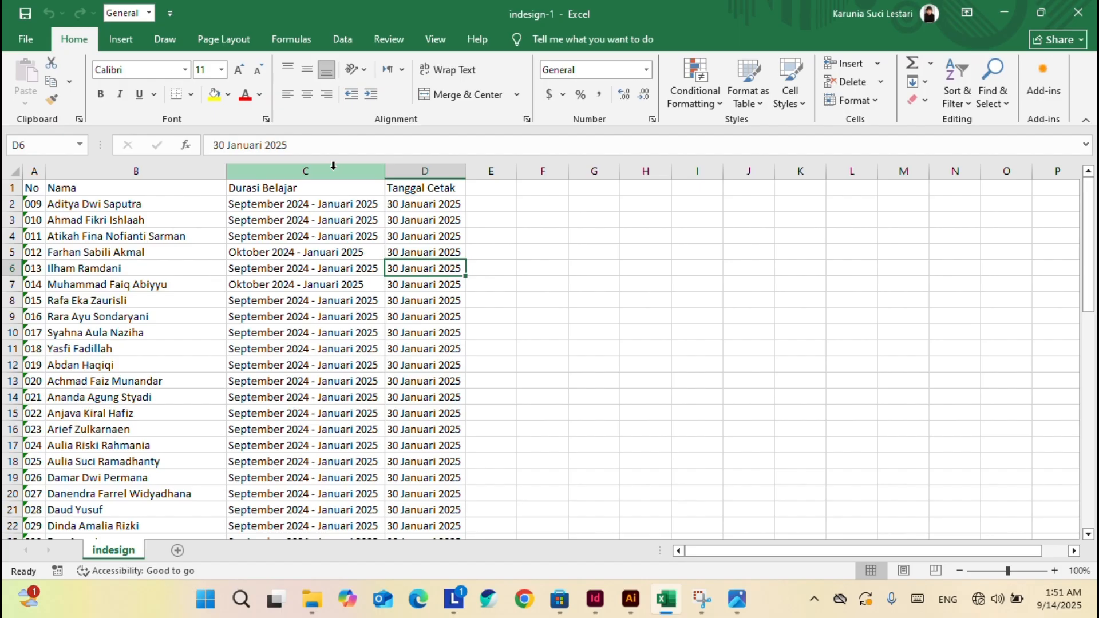
click(596, 599)
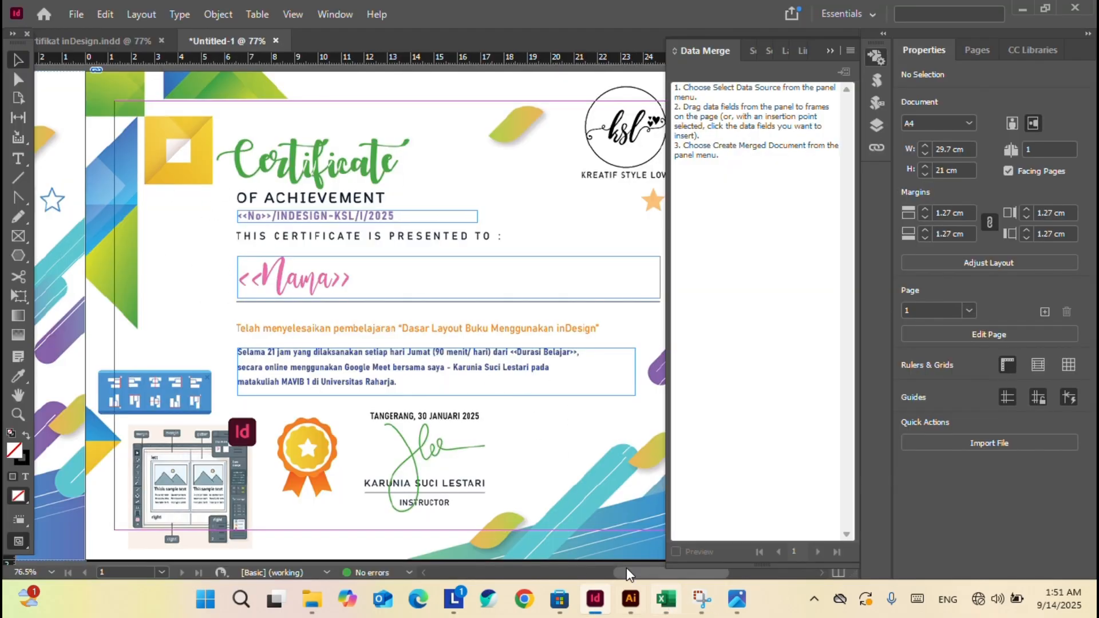
Collapse the Data Merge panel into the dock to reveal the full Untitled-1 page.
click(834, 47)
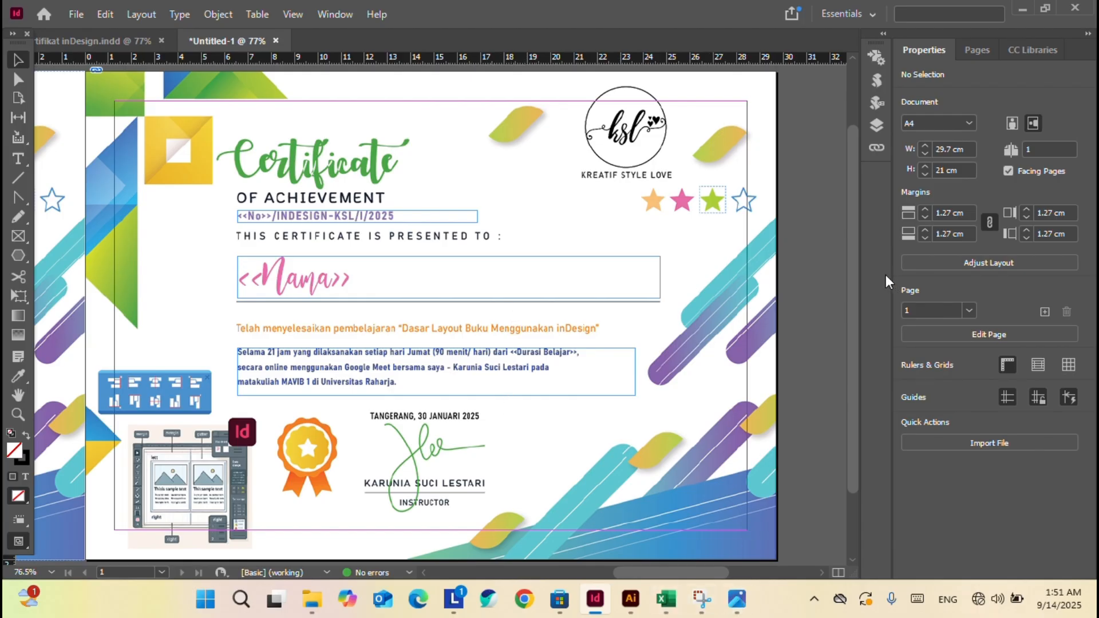
Begin saving the indesign-1 workbook as a new file in the INDESIGN folder.
click(666, 599)
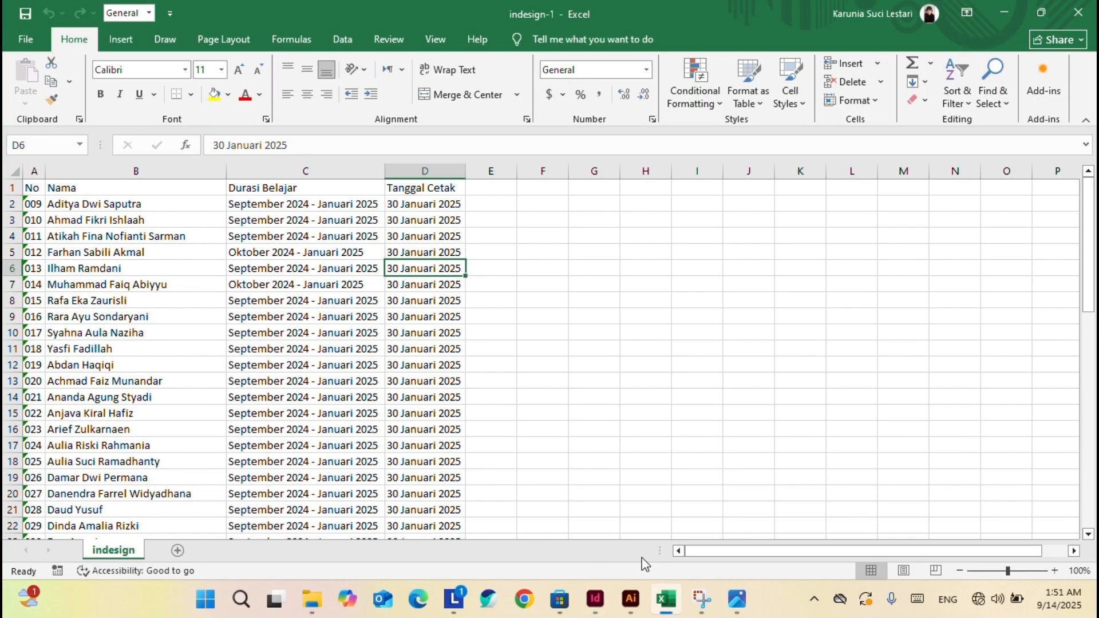
click(37, 43)
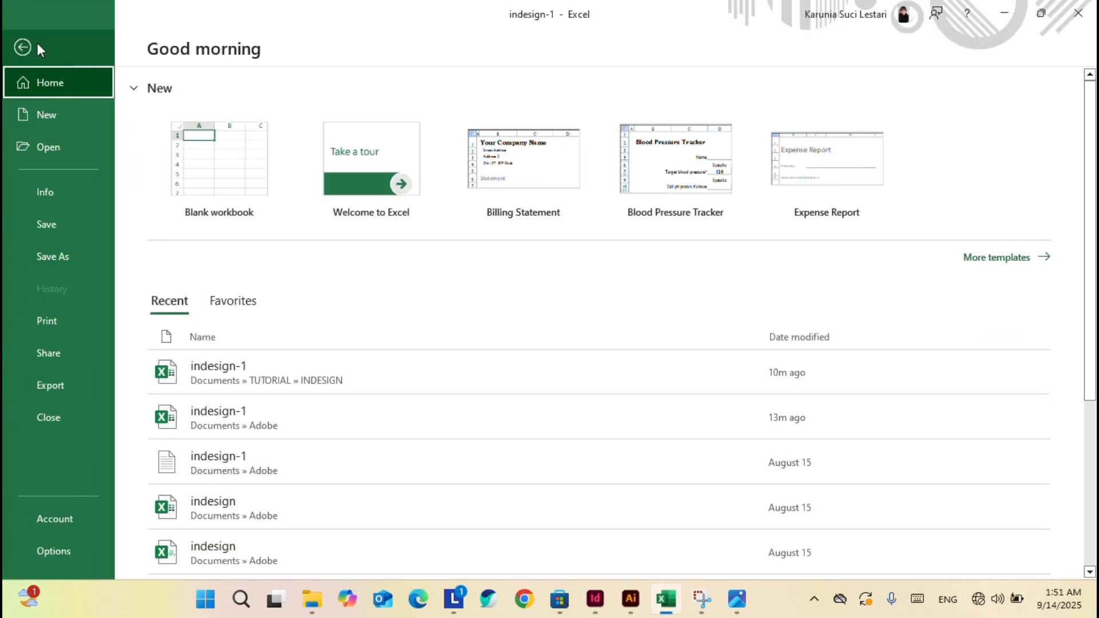
click(66, 258)
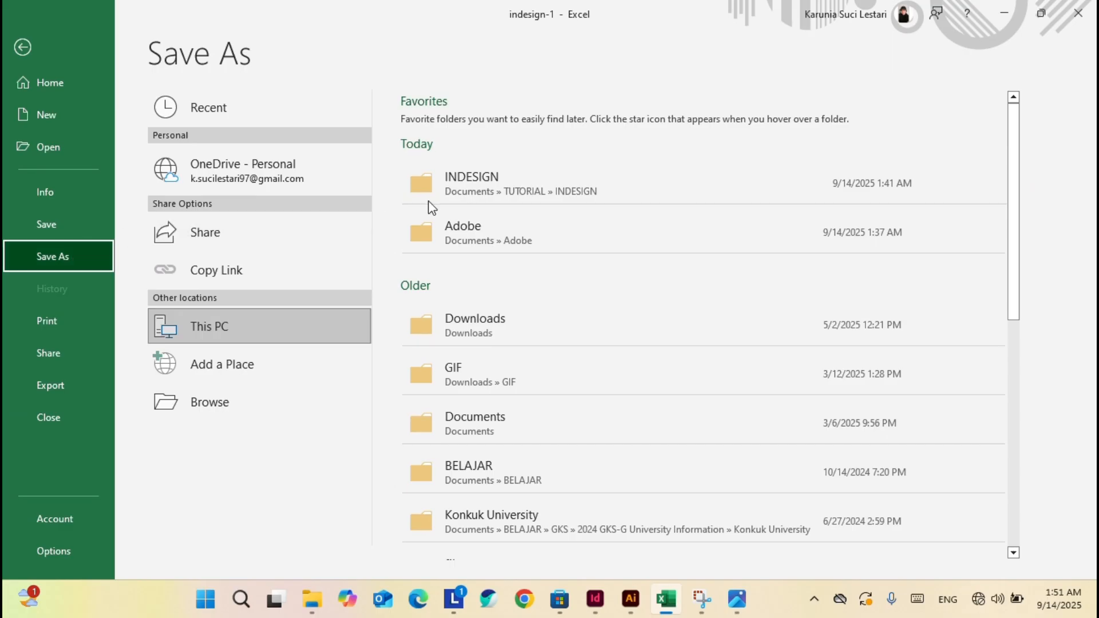
click(664, 189)
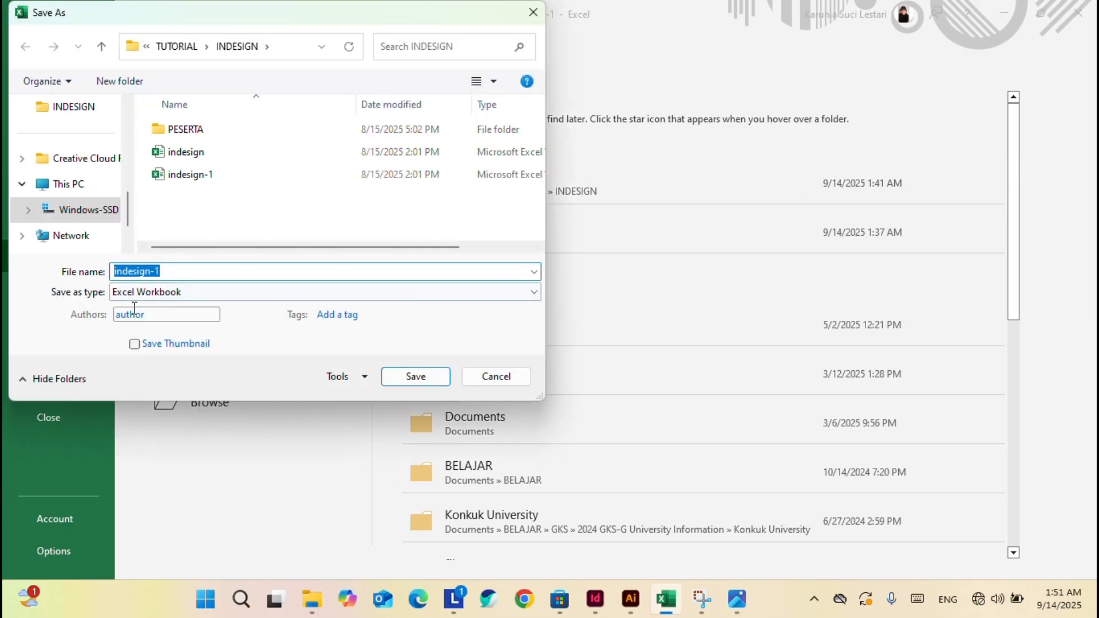
Save the sheet as a Text (MS-DOS) file named indesign.
click(200, 297)
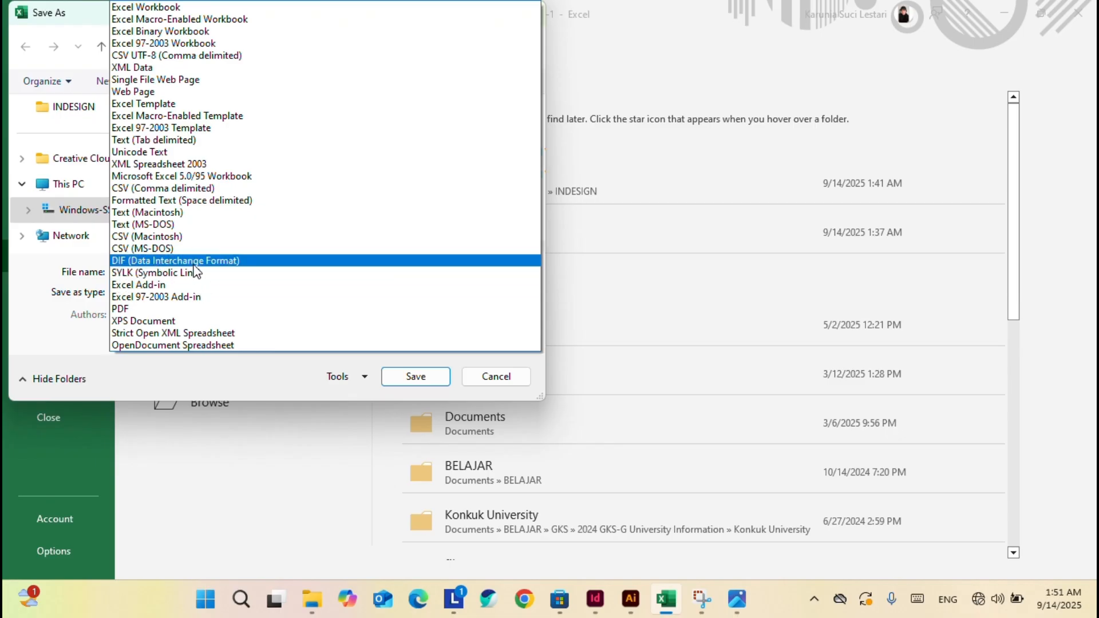
click(232, 191)
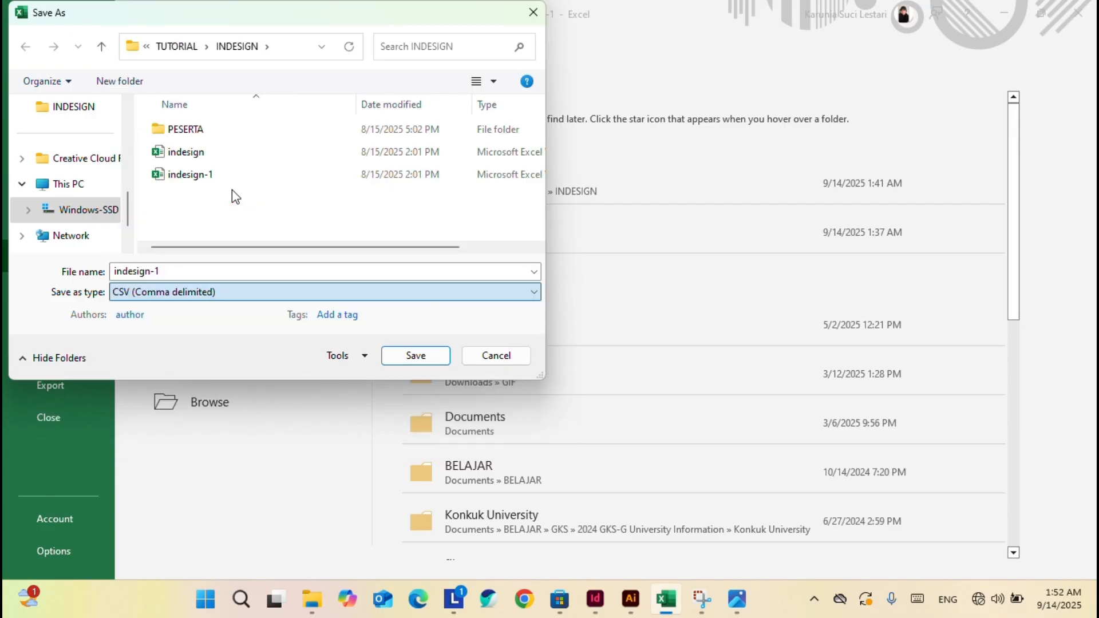
click(196, 292)
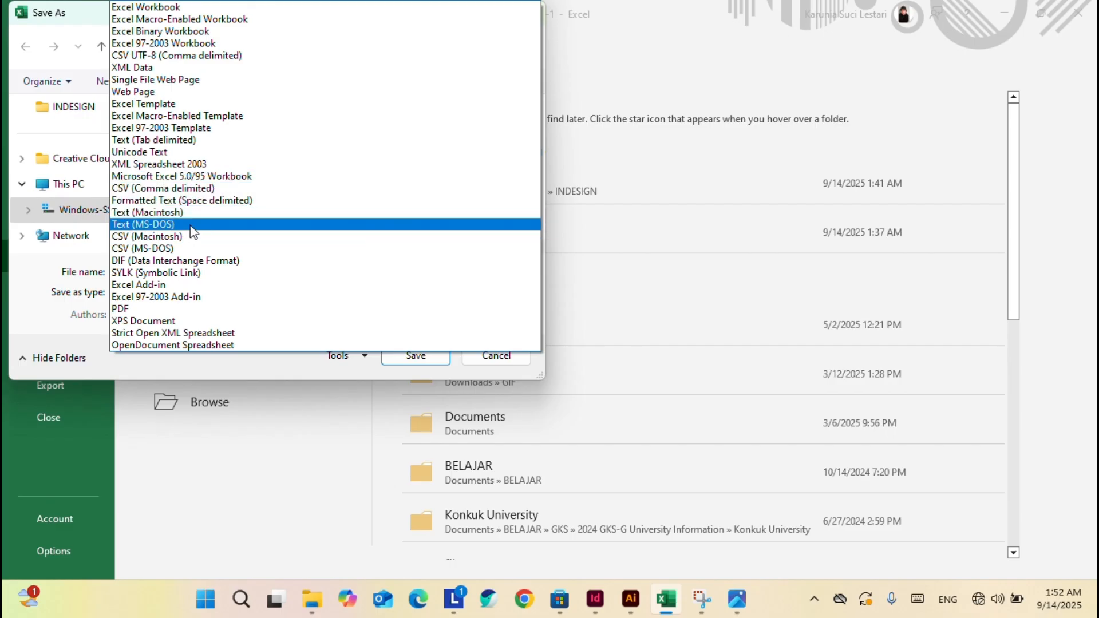
click(172, 225)
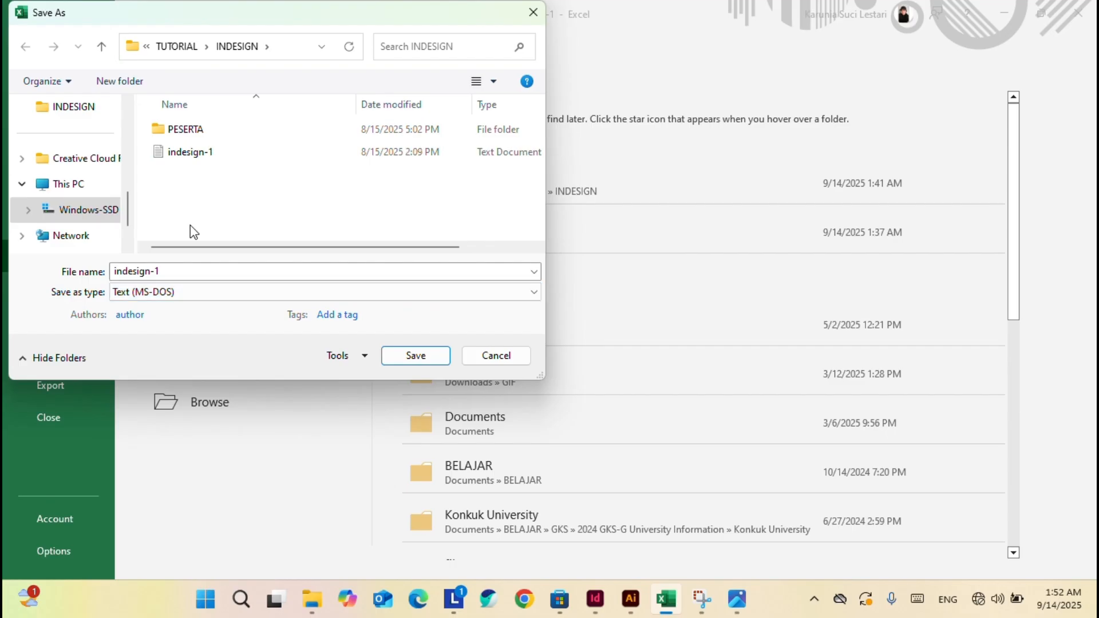
click(211, 270)
click(210, 271)
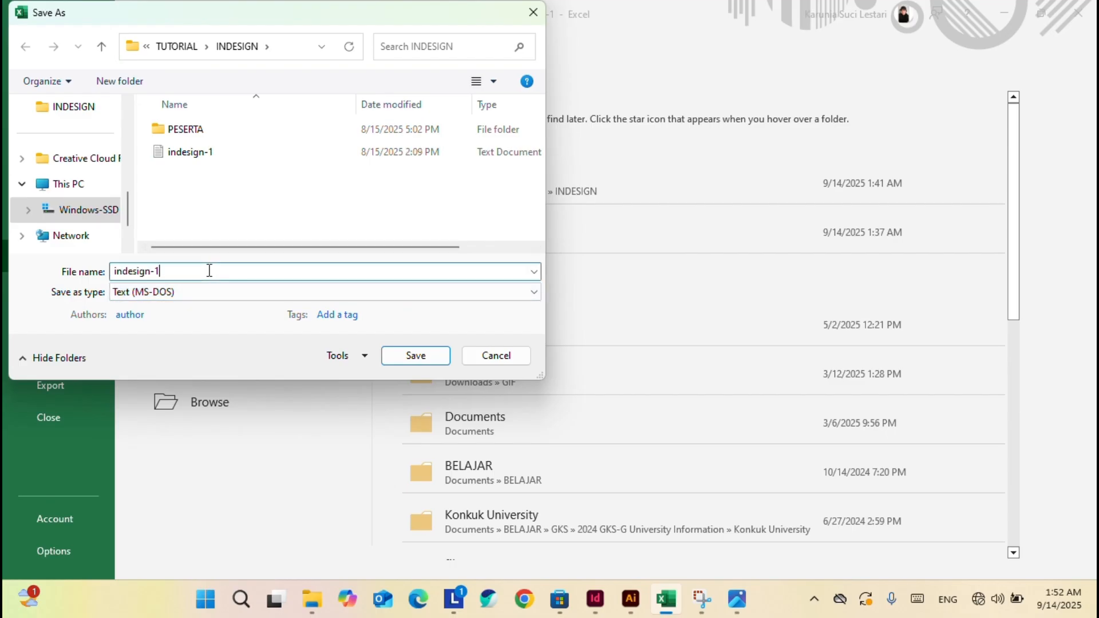
key(BackSpace)
key(BackSpace)
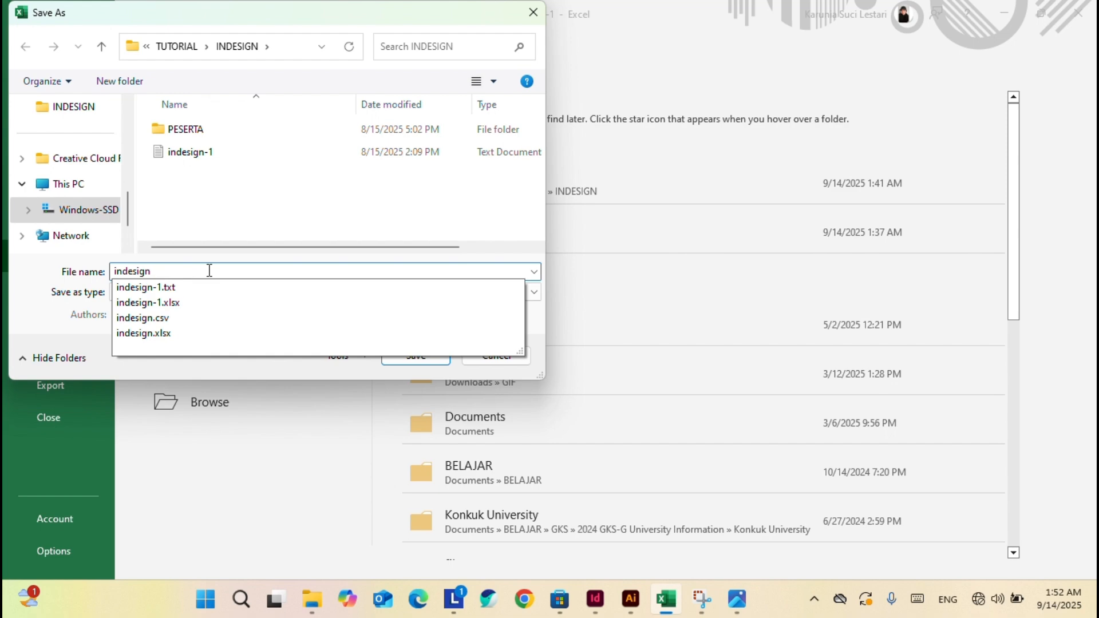
click(227, 234)
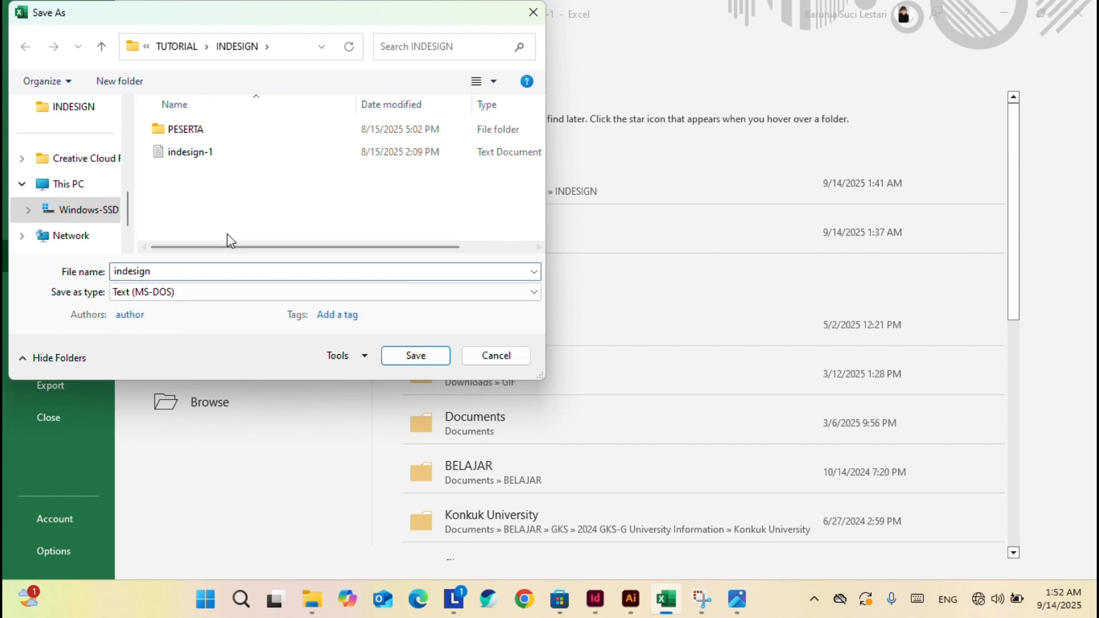
click(418, 358)
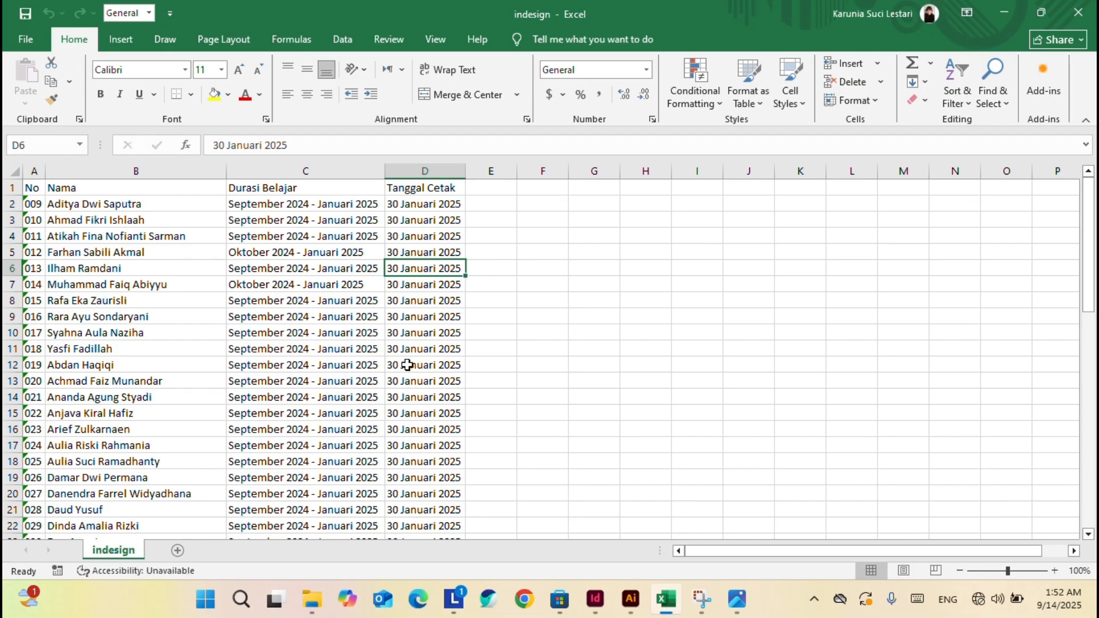
click(544, 334)
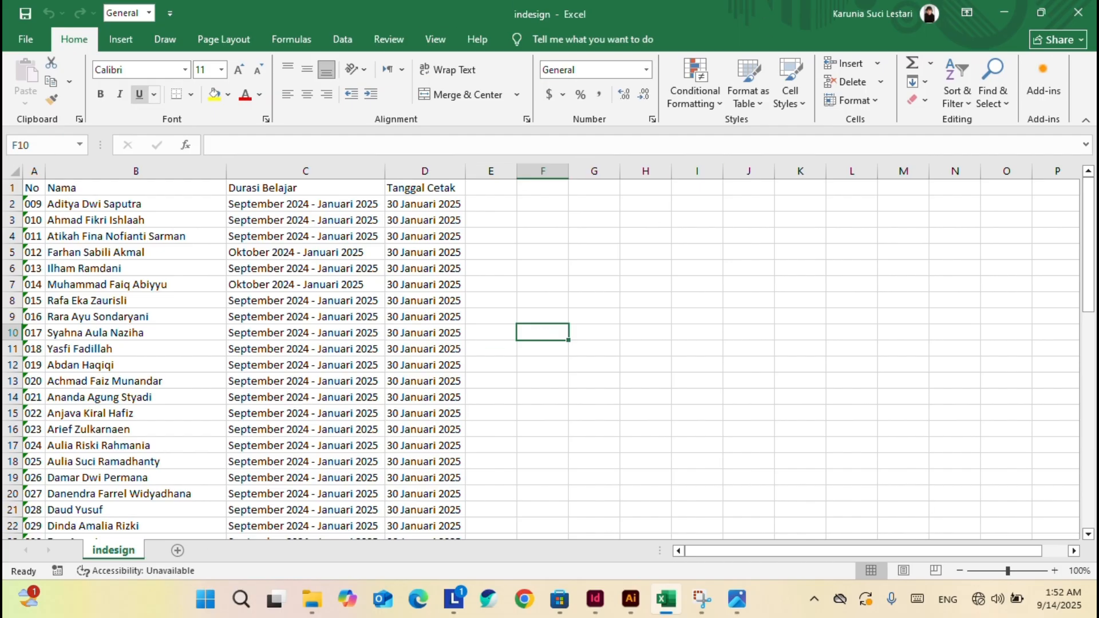
In InDesign's Data Merge panel, start selecting a data source limited to comma/tab-separated files.
click(595, 599)
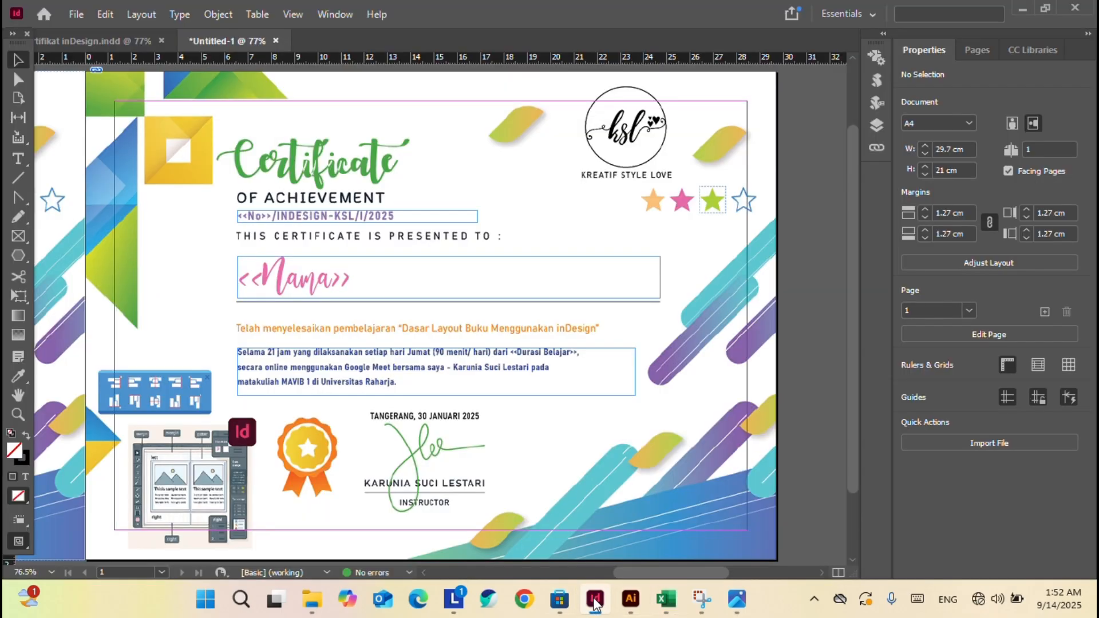
click(876, 57)
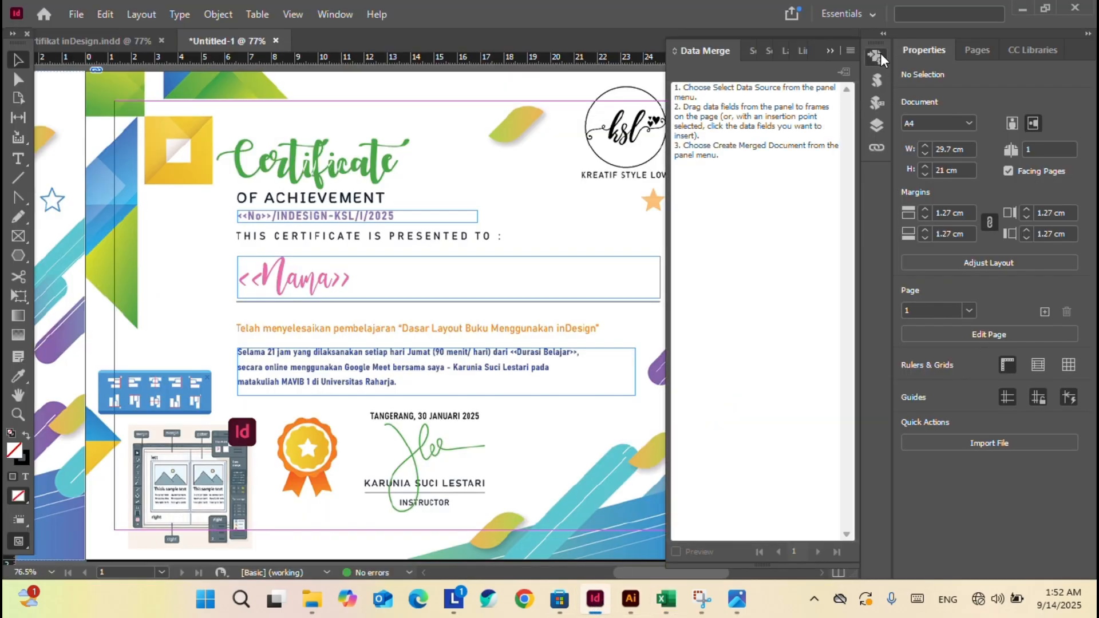
click(850, 51)
click(889, 57)
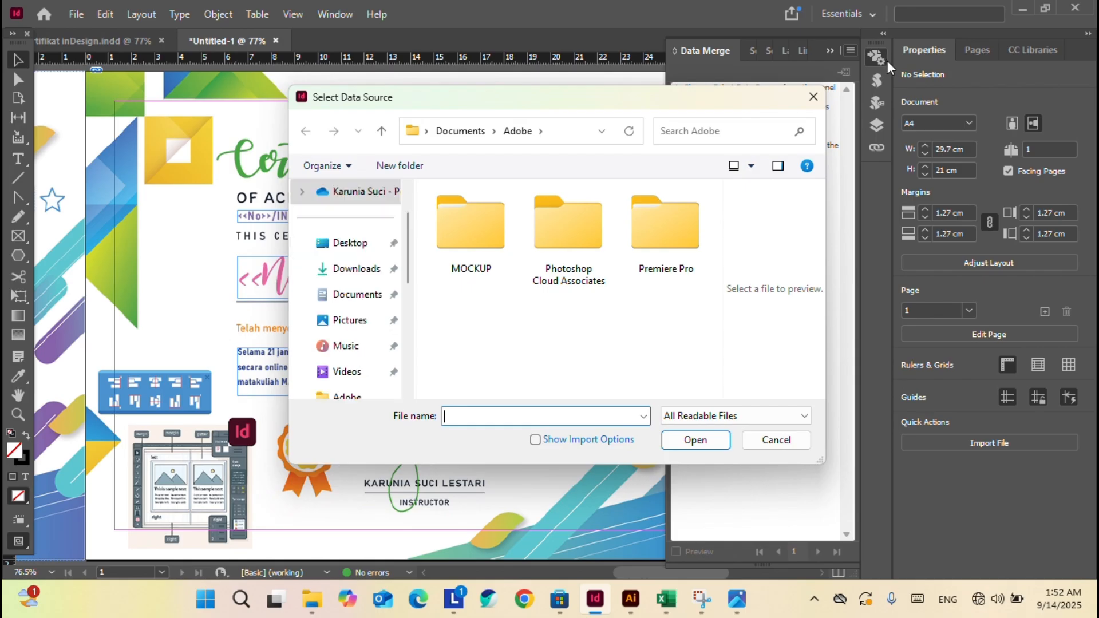
click(688, 424)
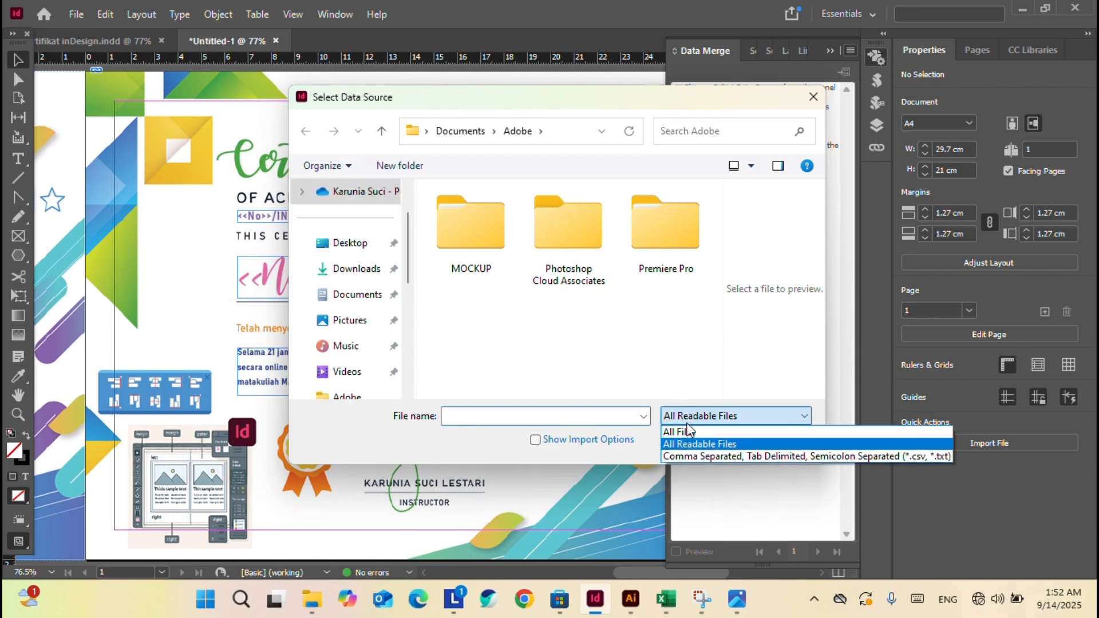
click(694, 456)
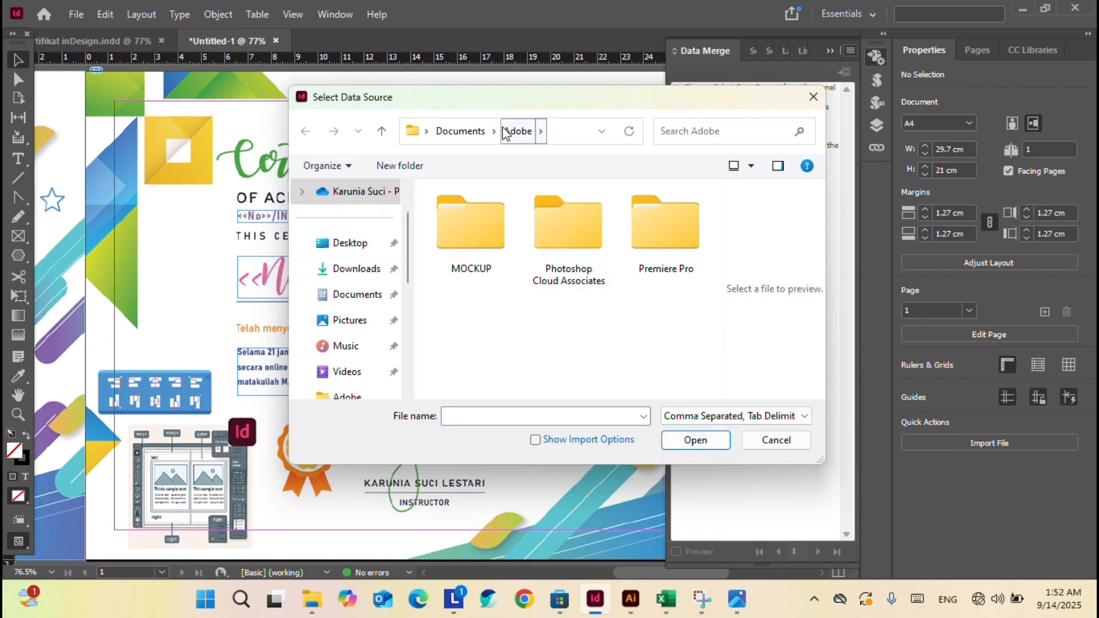
Load the indesign text file from Documents > TUTORIAL > INDESIGN and dismiss the cannot-open error.
click(458, 131)
scroll(515, 307, down, 5)
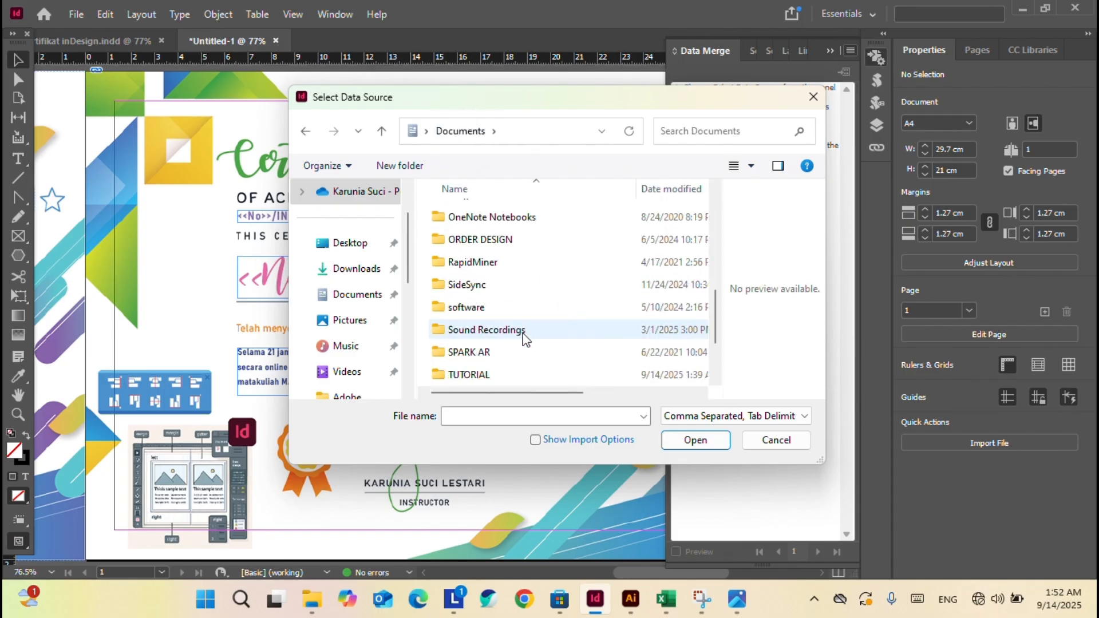
double_click(493, 375)
double_click(520, 217)
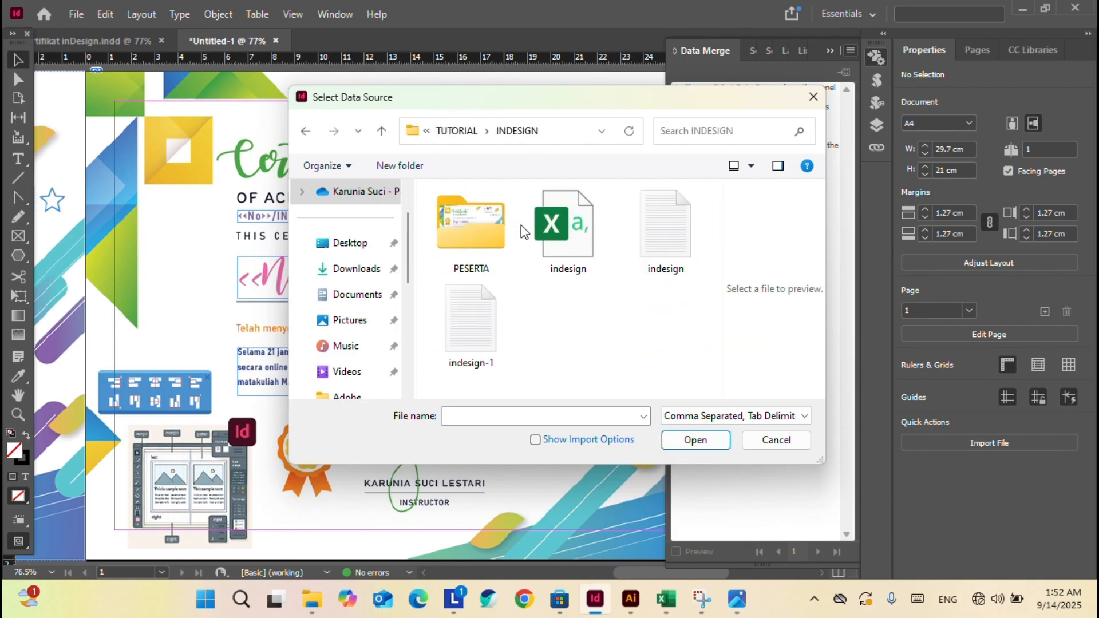
click(699, 236)
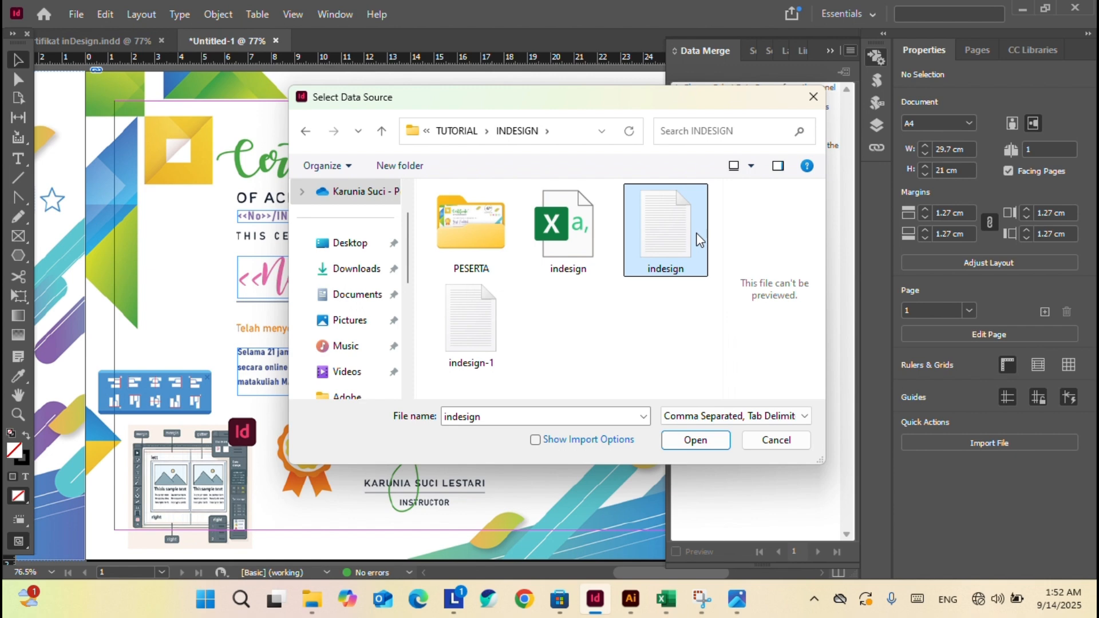
click(694, 441)
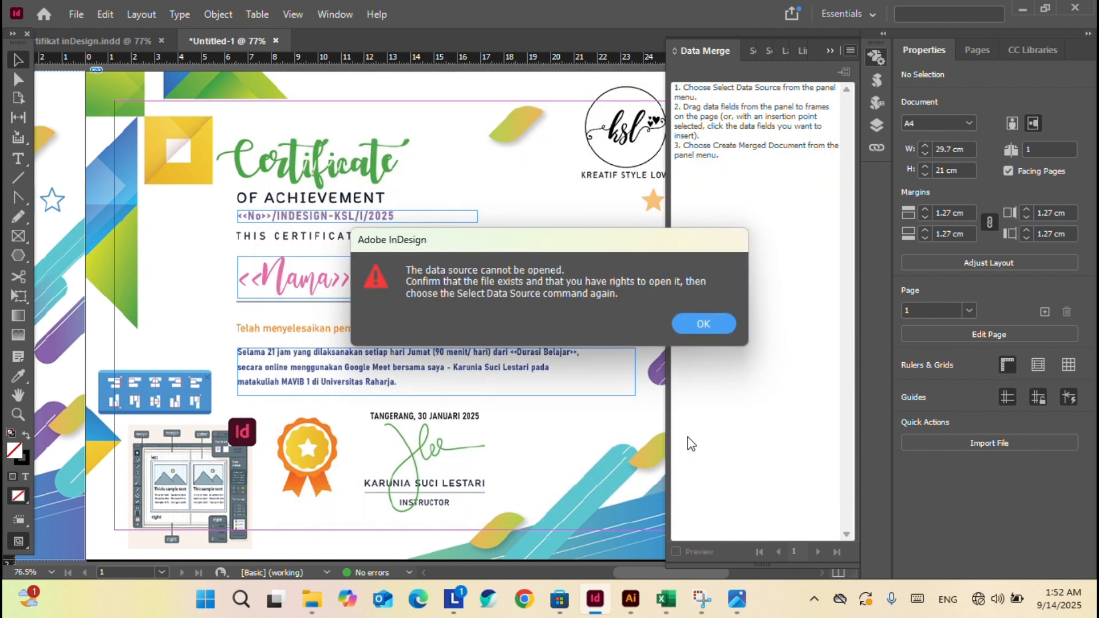
click(666, 599)
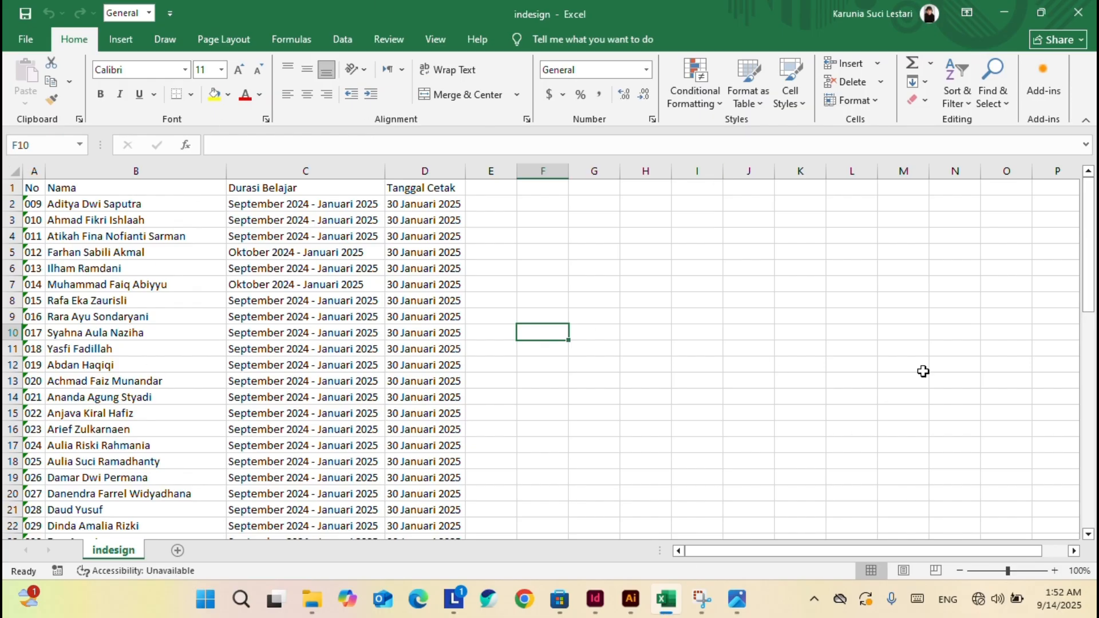
click(666, 608)
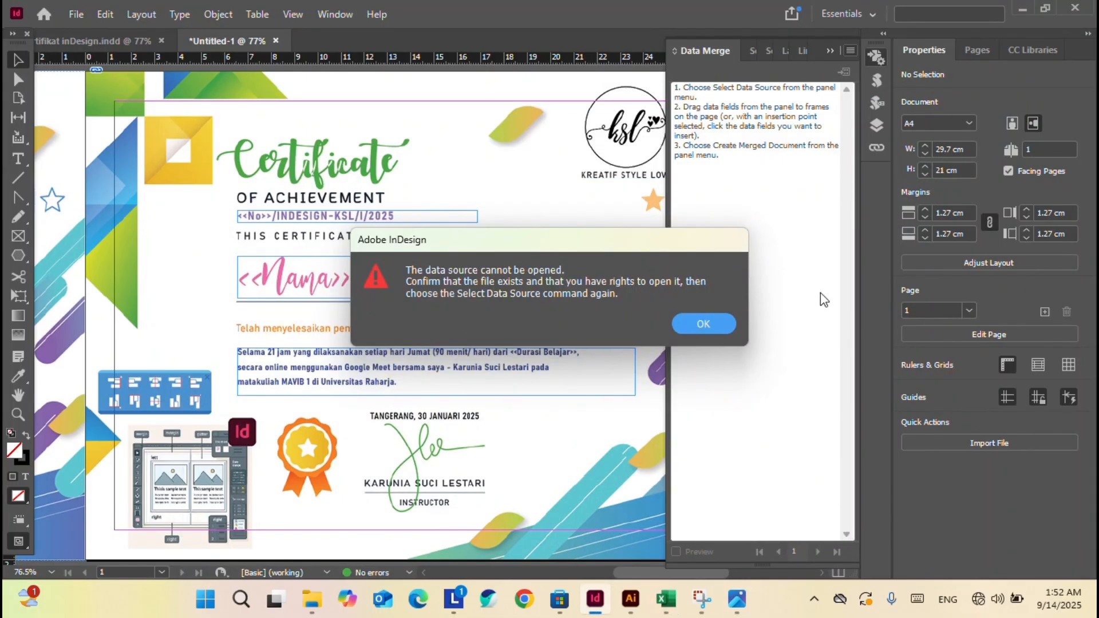
click(703, 324)
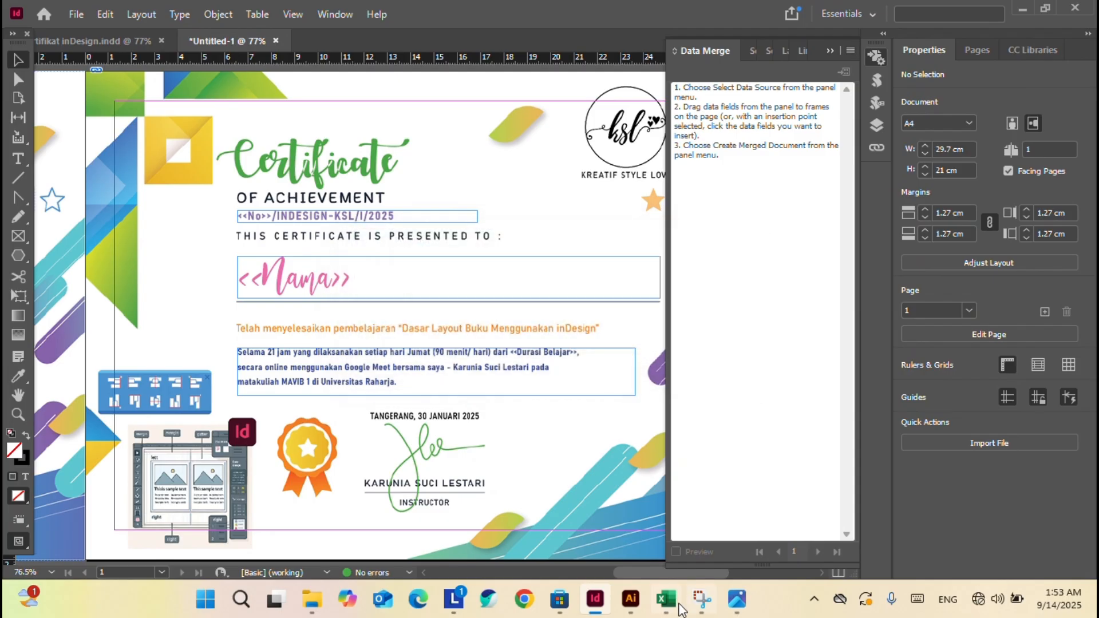
click(666, 599)
Reopen indesign-1 from Excel's recent files, minimise the indesign workbook, and return to InDesign.
click(25, 39)
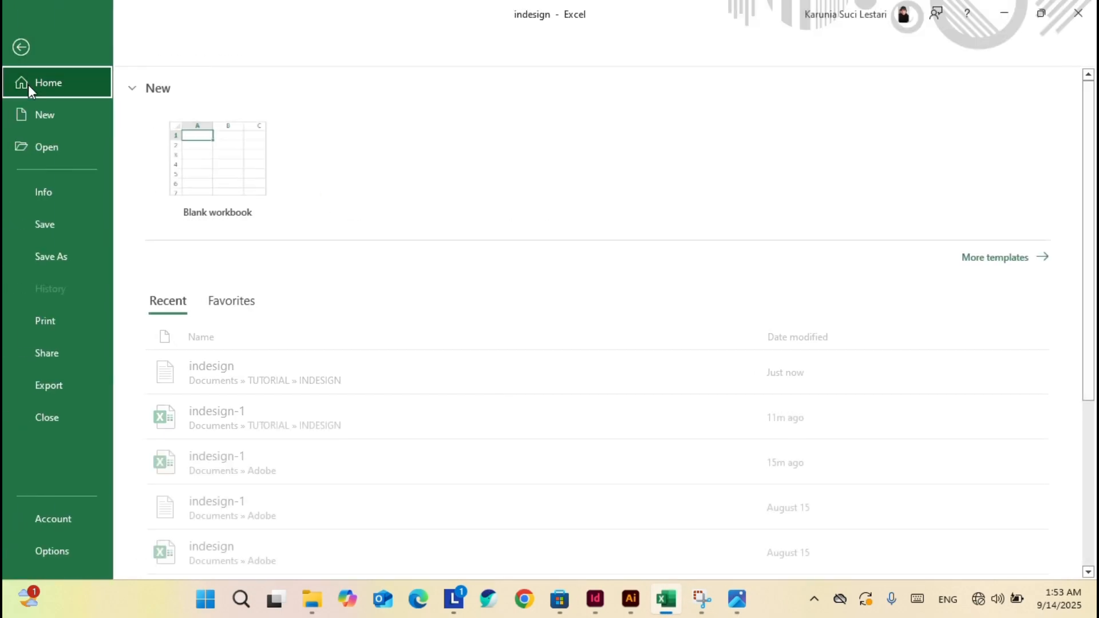
click(444, 429)
mouse_move(665, 599)
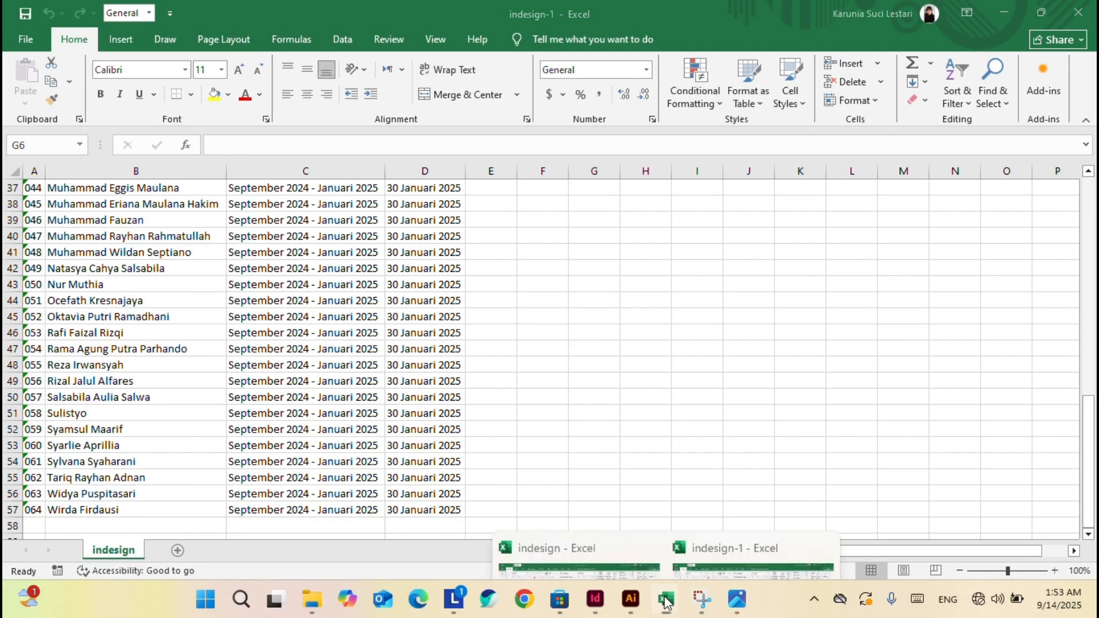
click(592, 550)
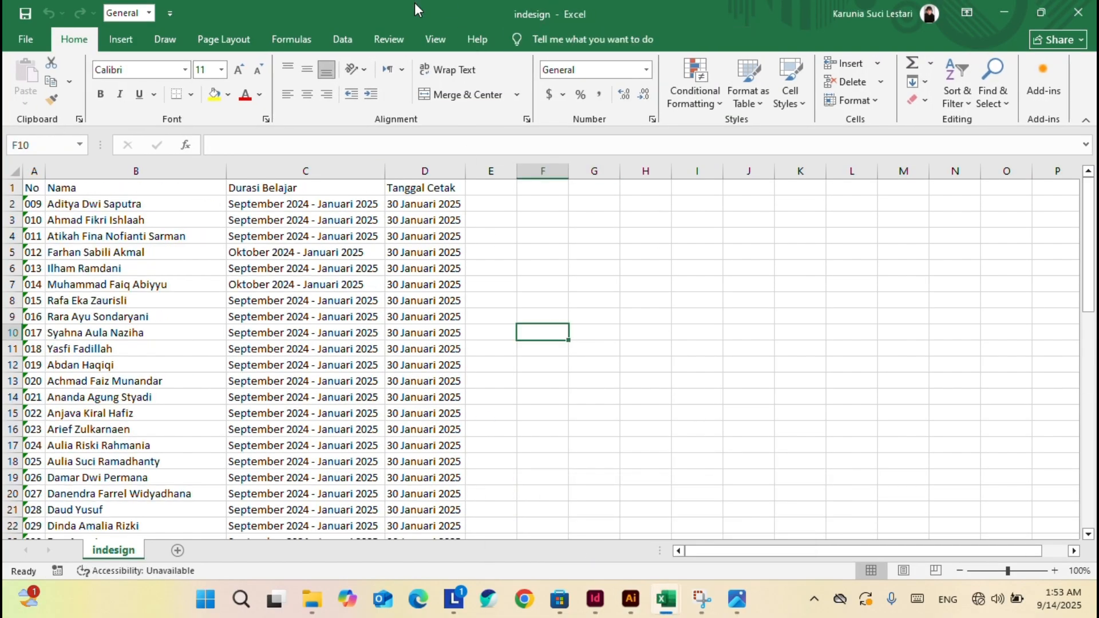
click(1079, 13)
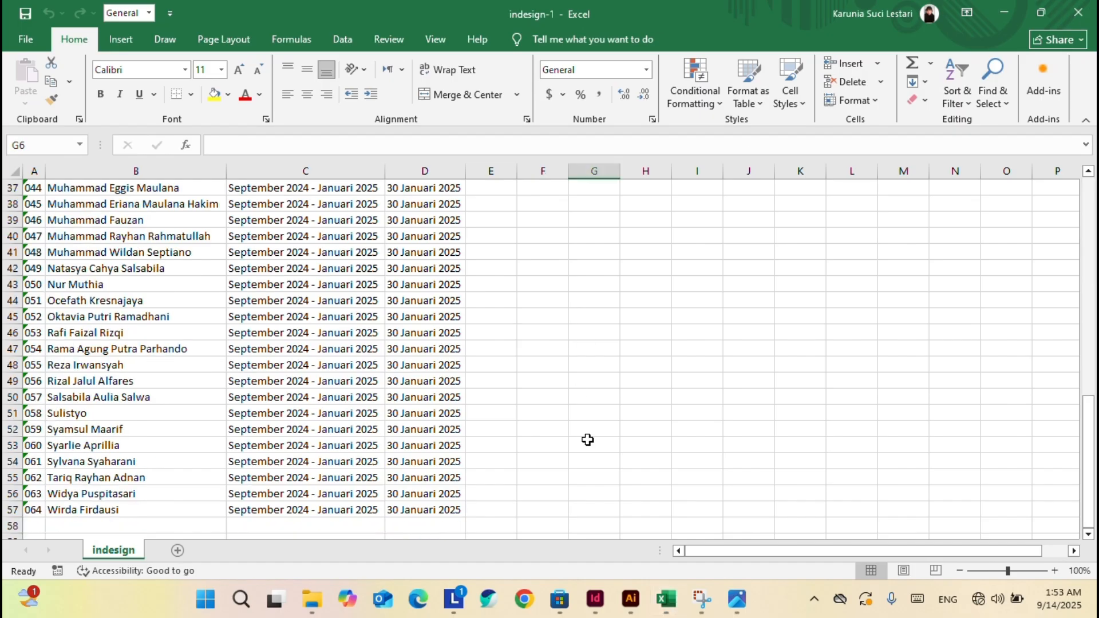
click(595, 599)
Select indesign.txt from the INDESIGN folder as the Data Merge source.
click(850, 53)
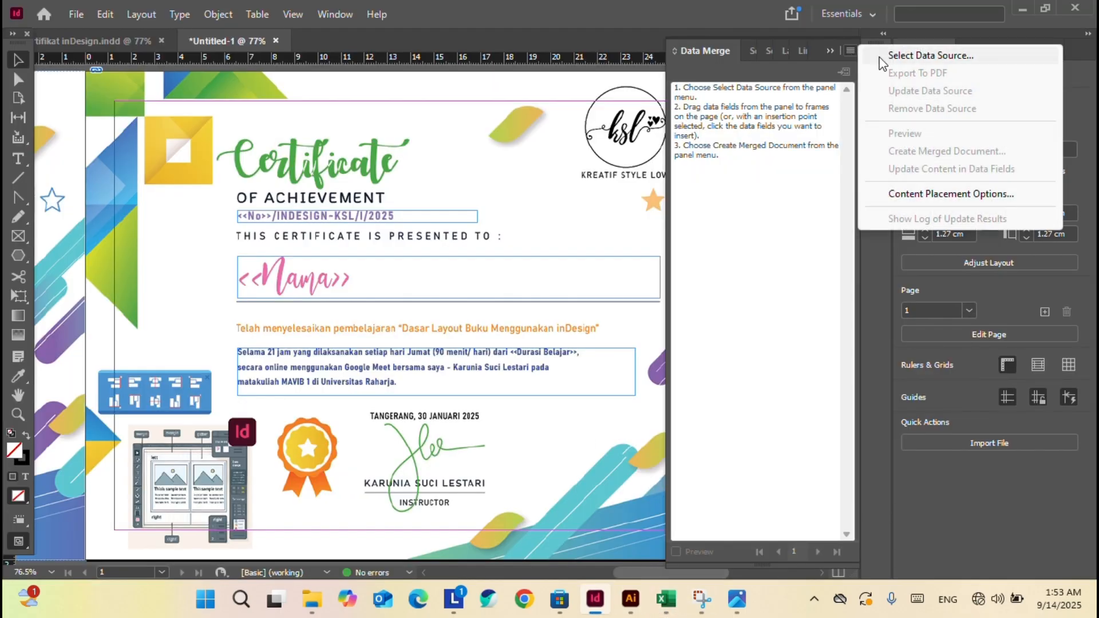
click(887, 57)
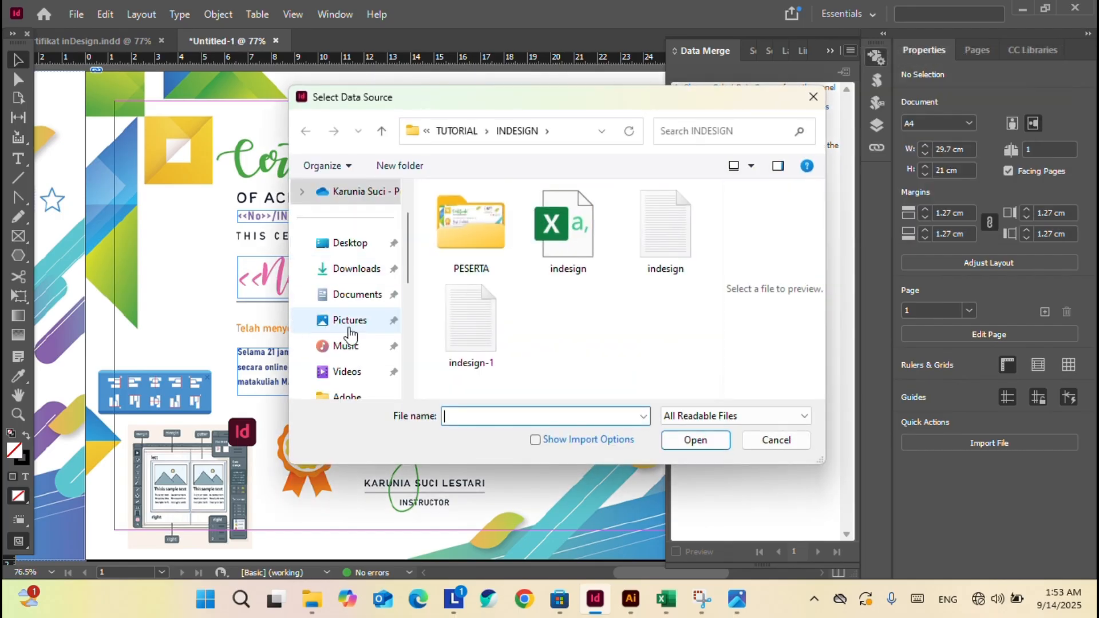
click(692, 234)
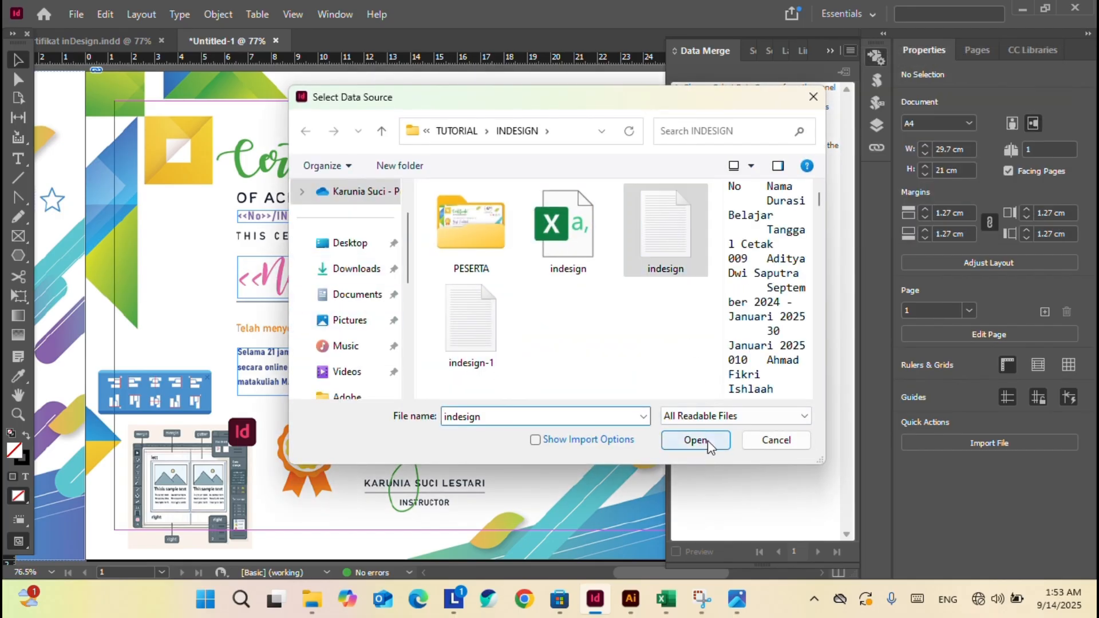
click(709, 446)
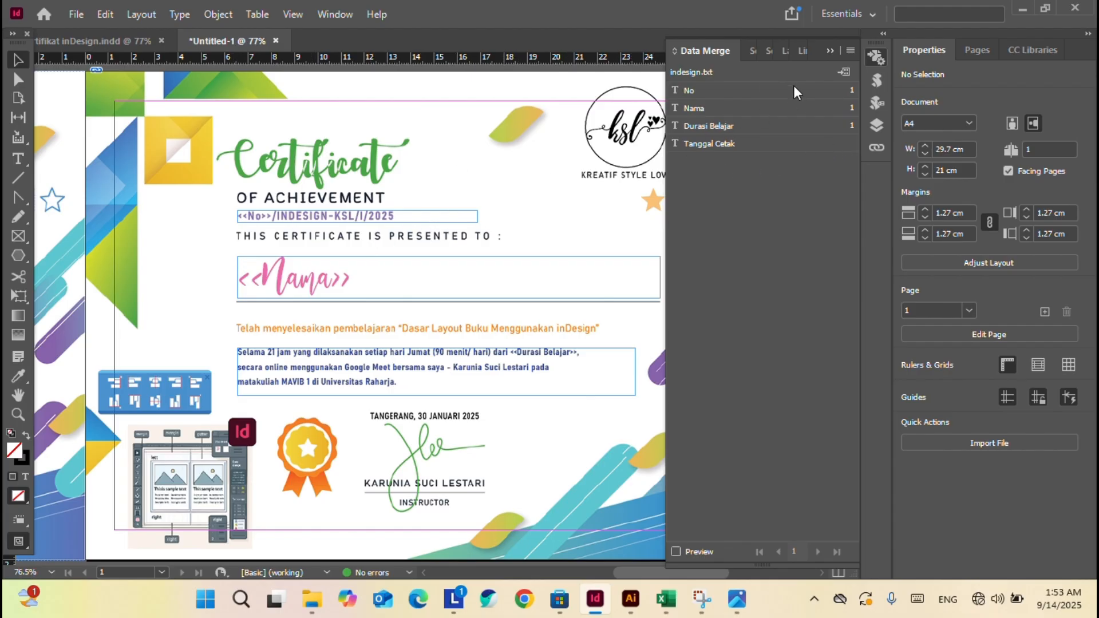
Replace the No, Nama and Durasi Belajar placeholders with 001, a sample name and '2 Januari 2025,'.
double_click(258, 217)
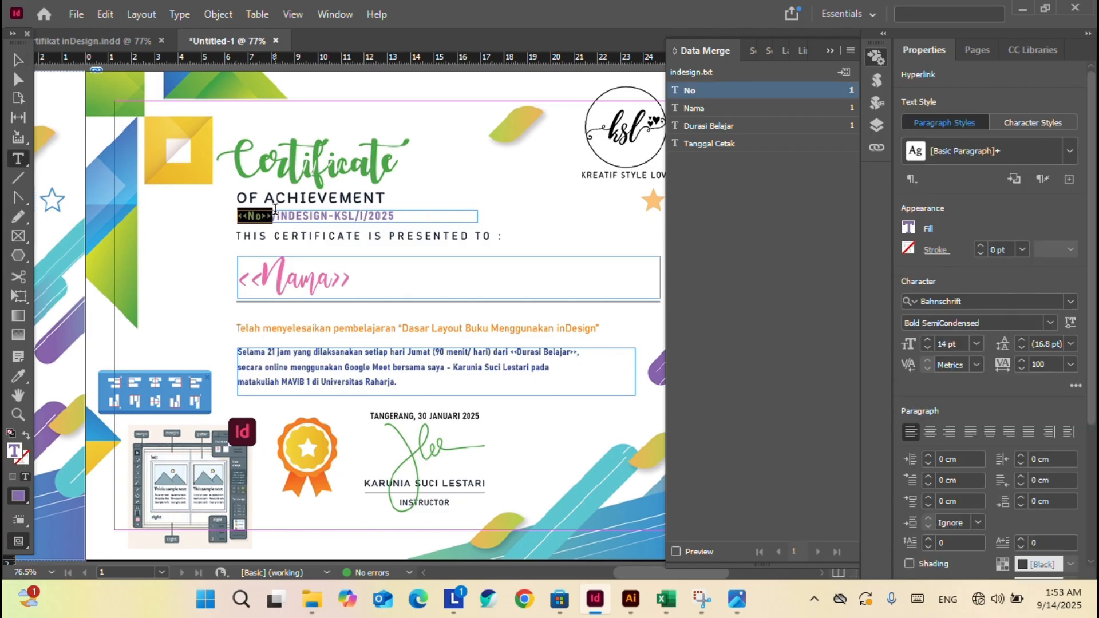
text(001)
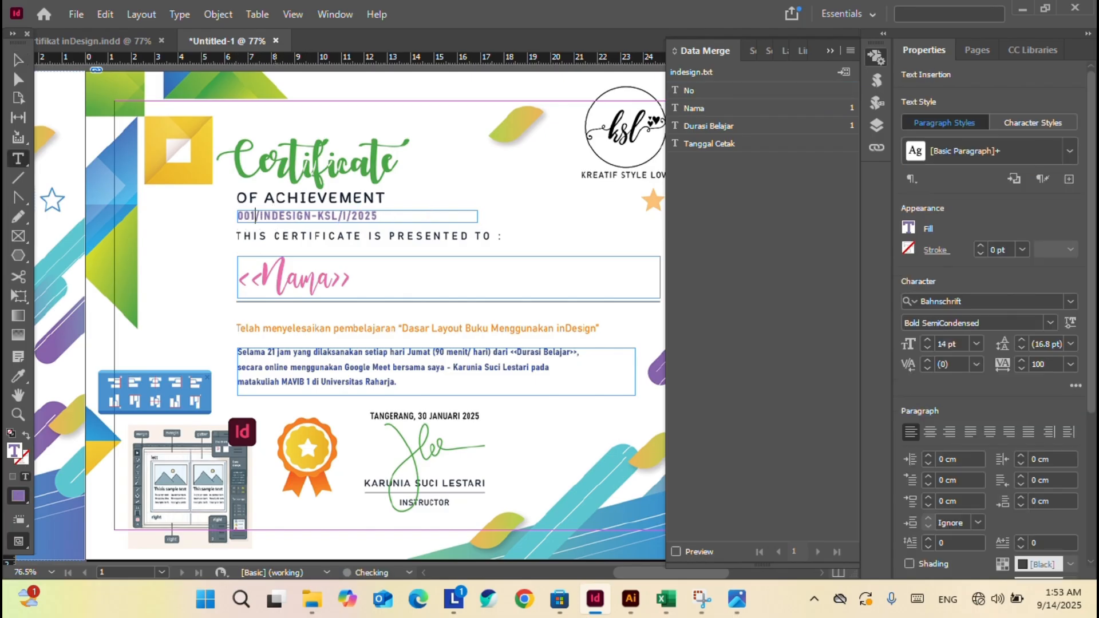
double_click(332, 278)
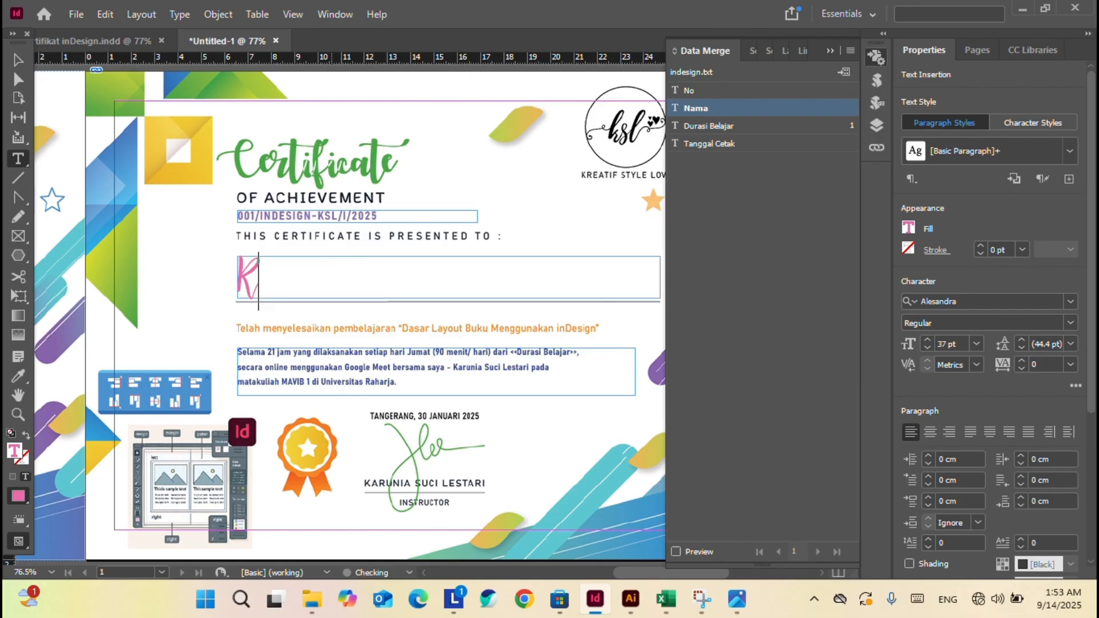
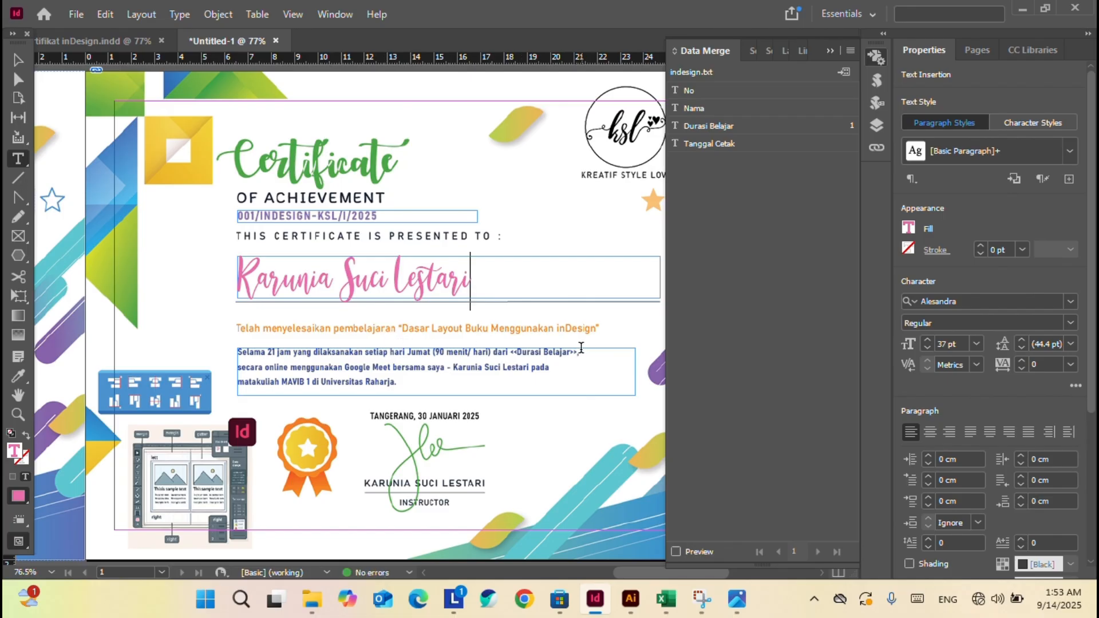
drag(579, 351, 516, 348)
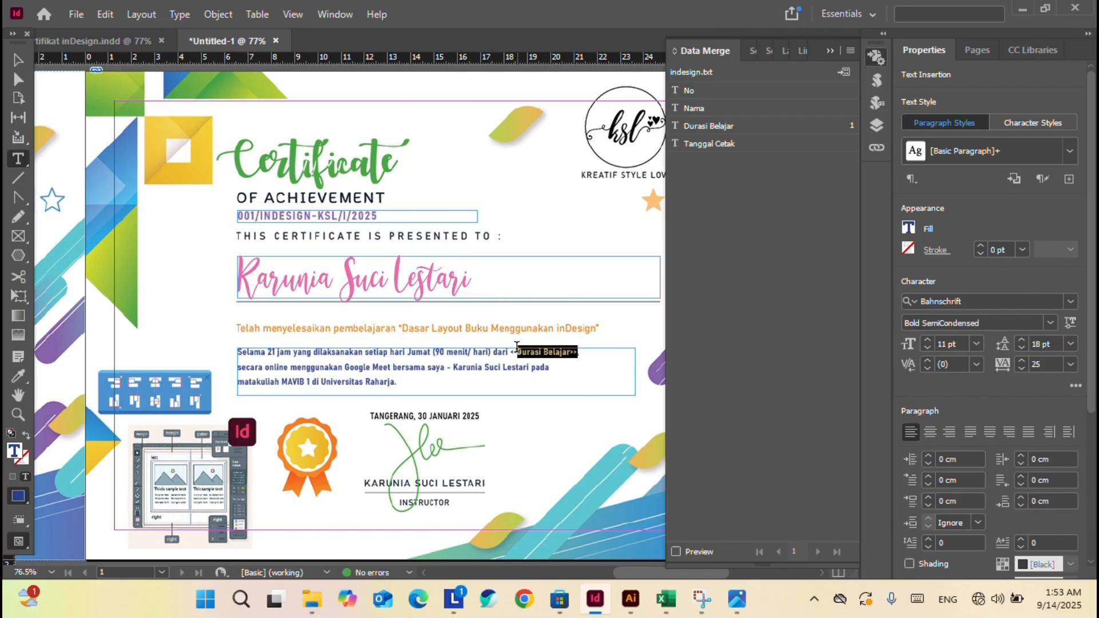
text(2)
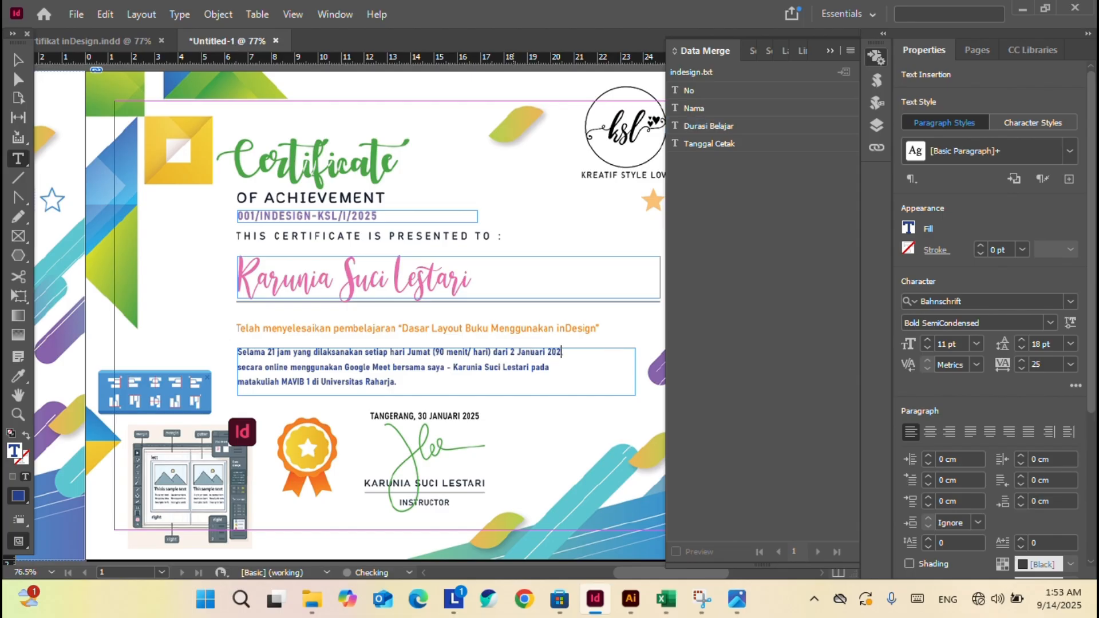
text(5,)
click(496, 276)
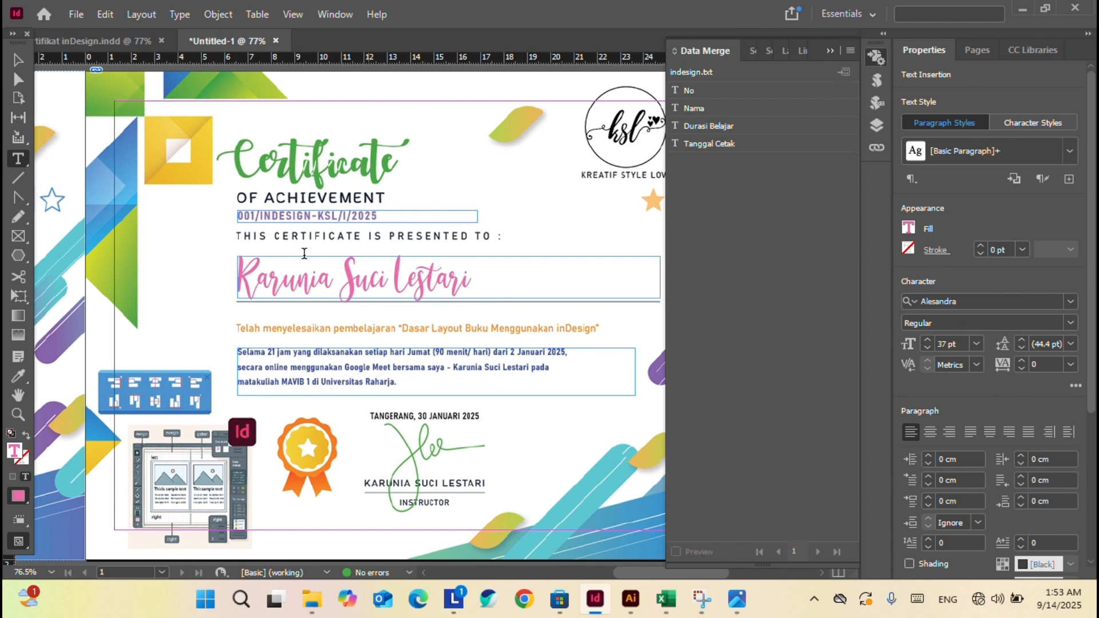
Swap 001, the sample name and the date back to the No, Nama and Durasi Belajar fields.
drag(256, 216, 233, 222)
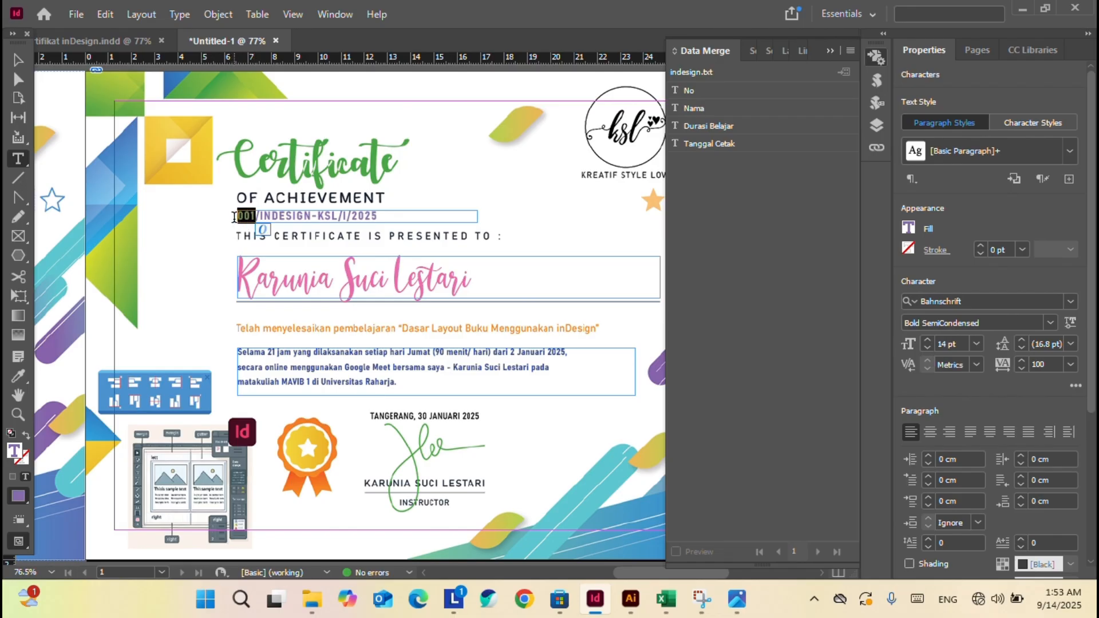
click(837, 94)
drag(471, 280, 210, 280)
click(839, 107)
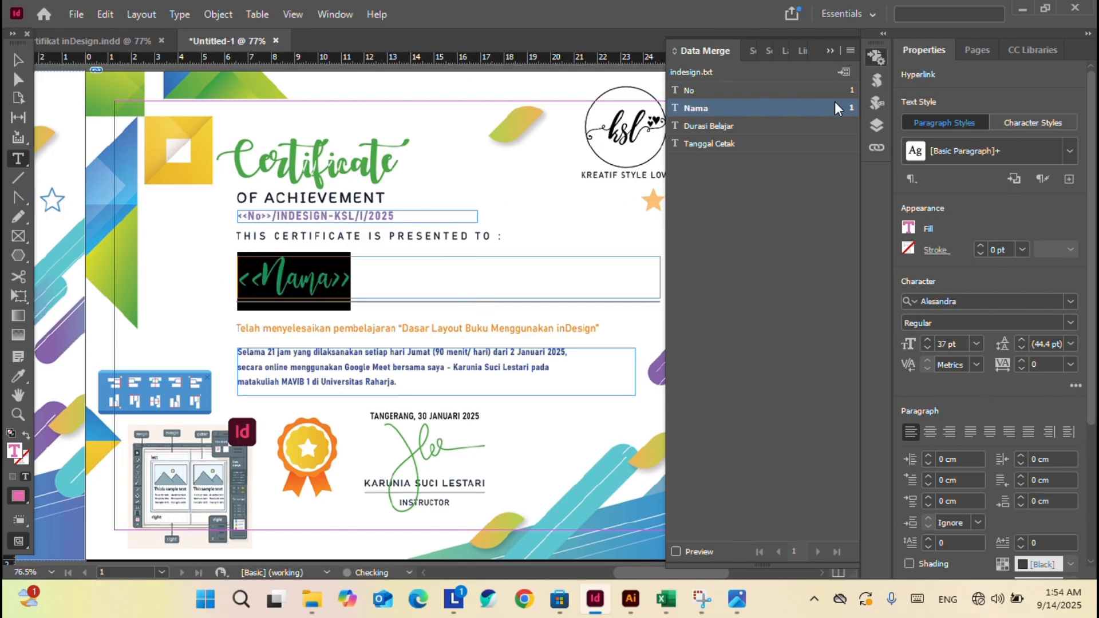
drag(567, 353, 511, 353)
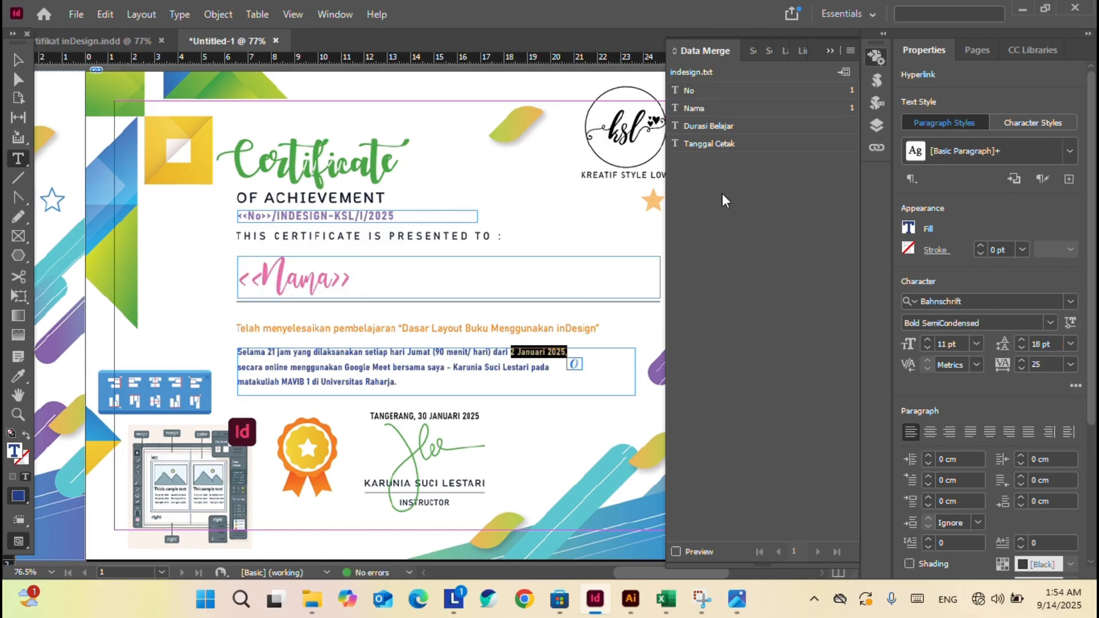
click(767, 126)
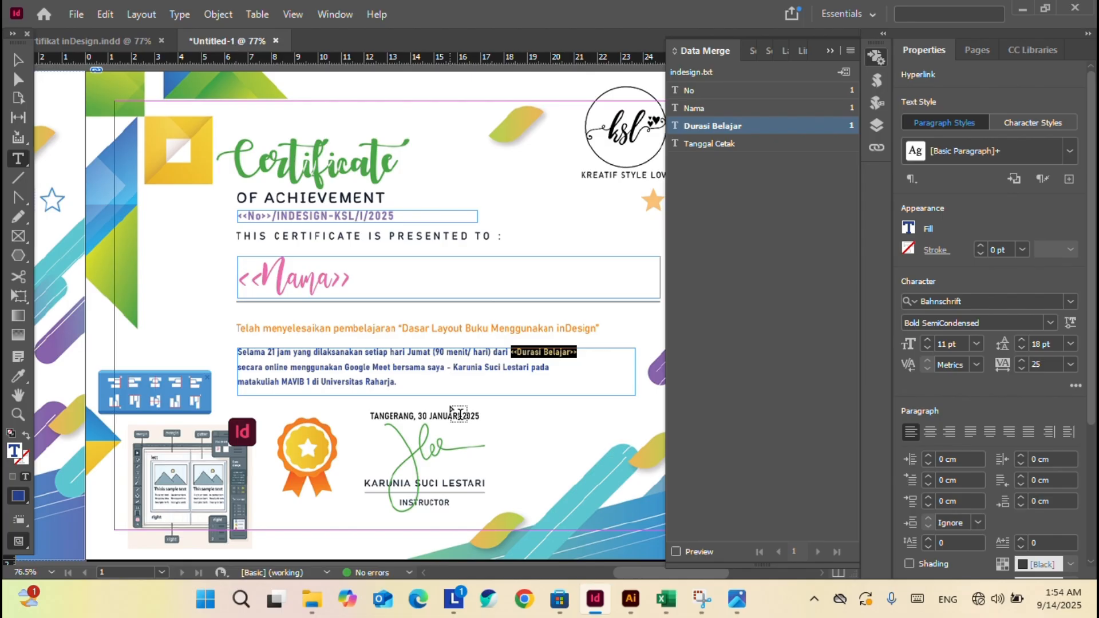
click(666, 599)
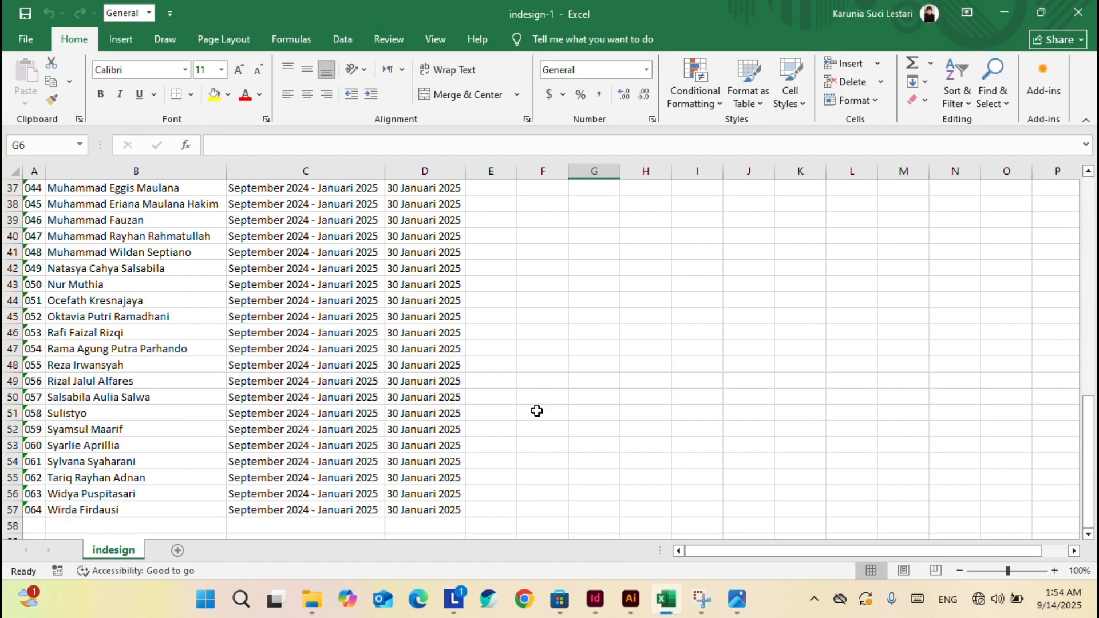
Change the period in C57 to Februari and copy it into C54:C56.
scroll(422, 254, up, 5)
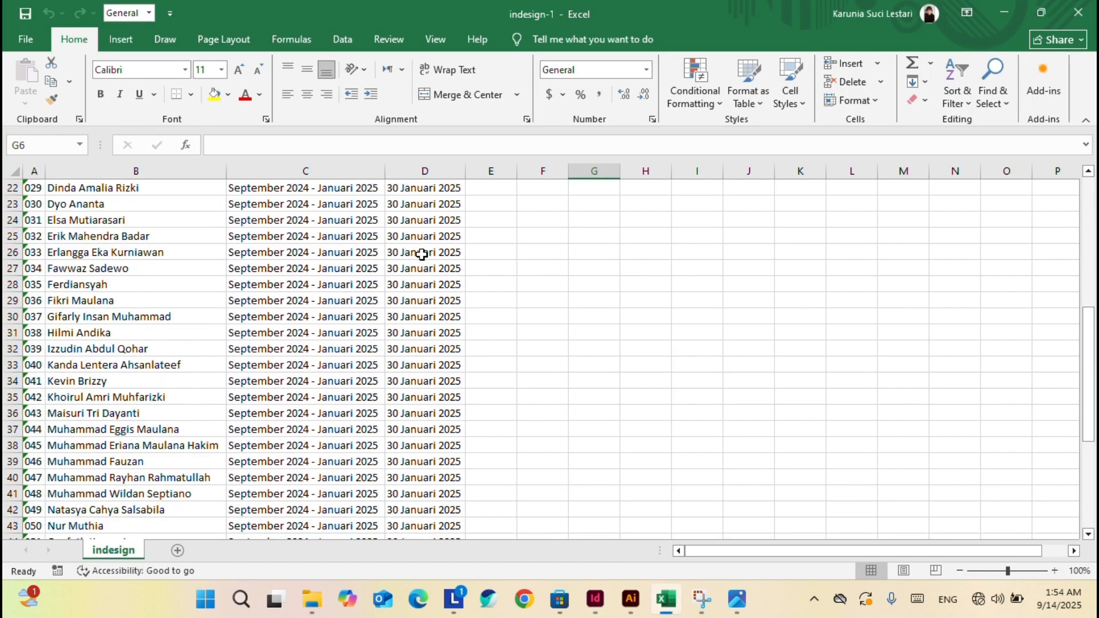
scroll(422, 254, up, 7)
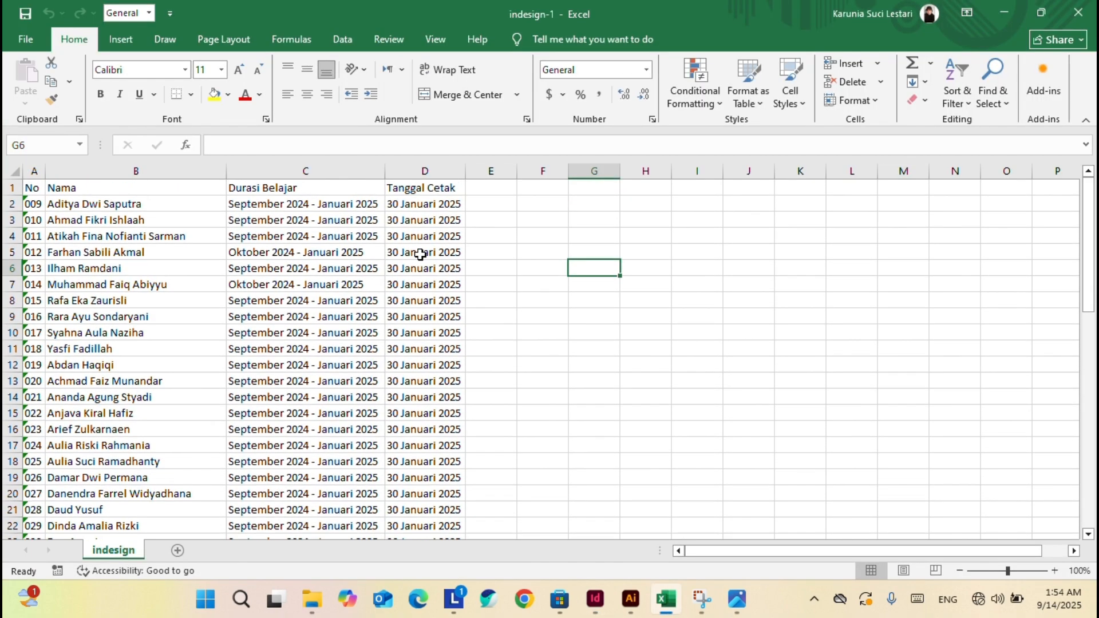
scroll(421, 254, down, 17)
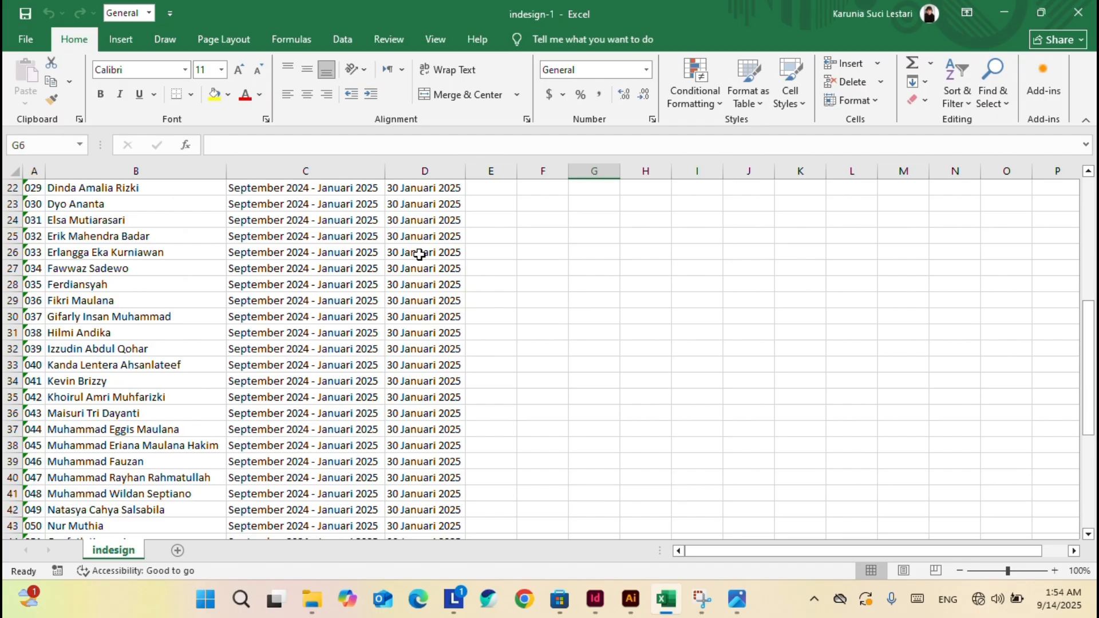
click(335, 266)
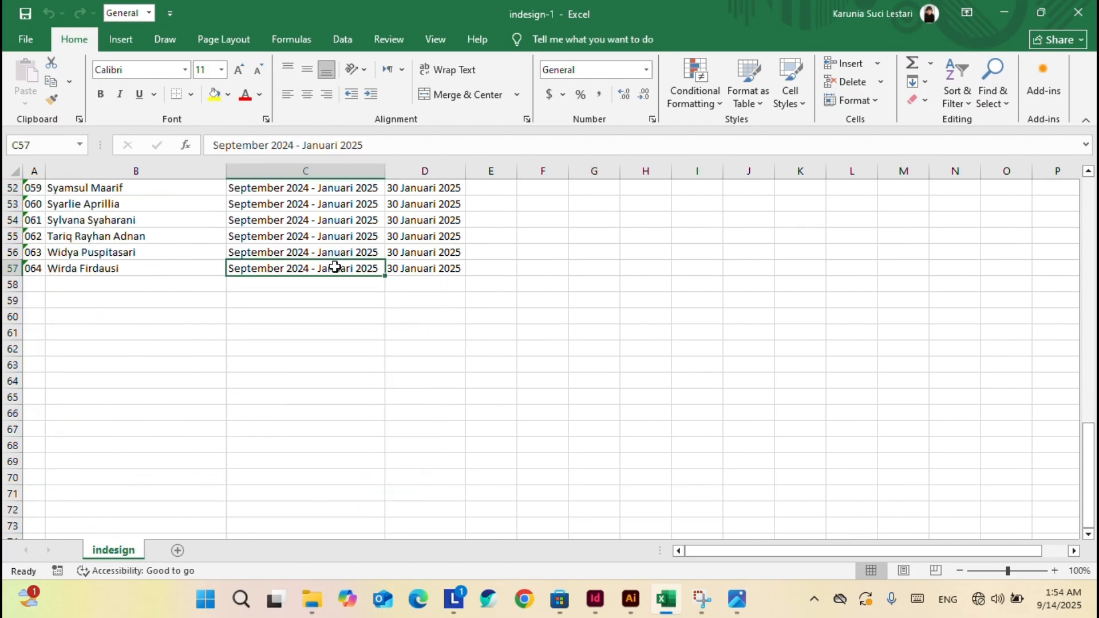
double_click(335, 267)
double_click(336, 268)
text(Feb)
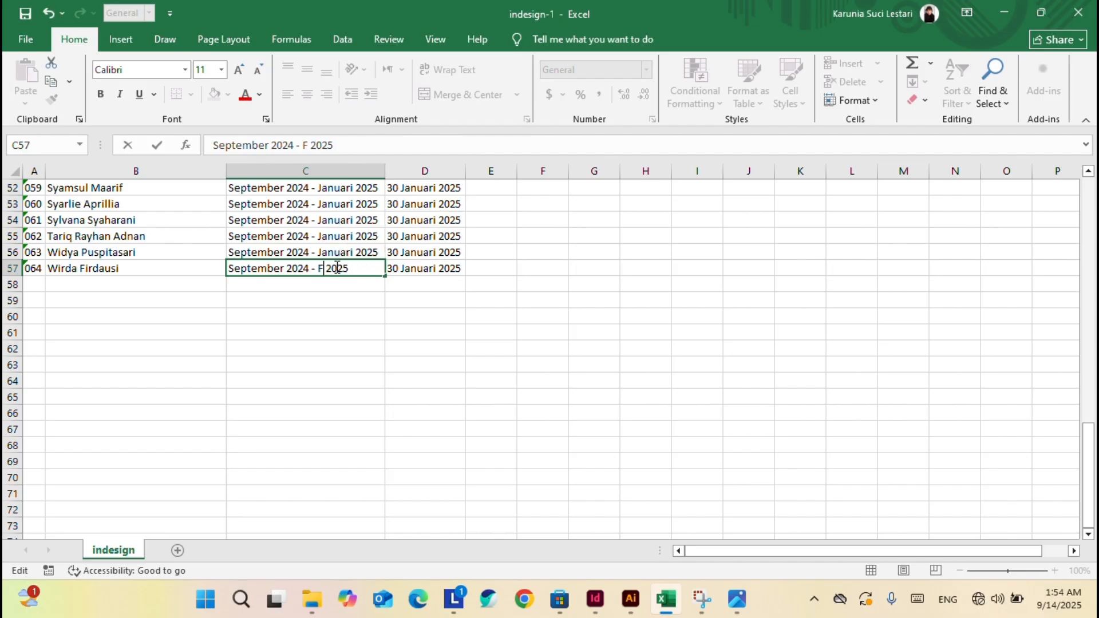
text(ruari)
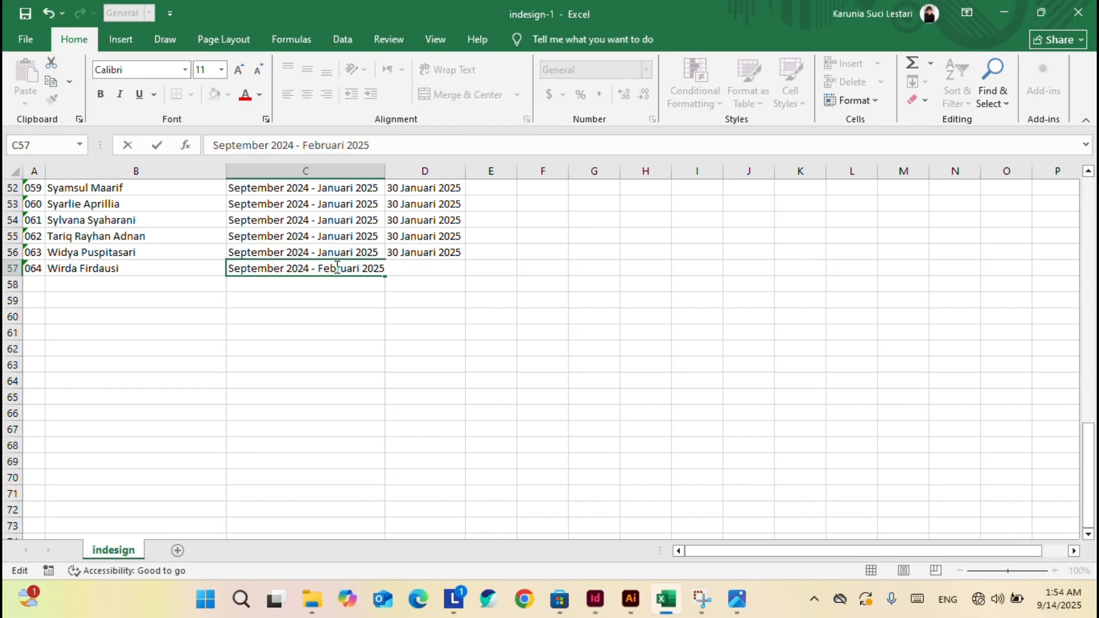
key(Return)
click(338, 269)
key(ctrl+c)
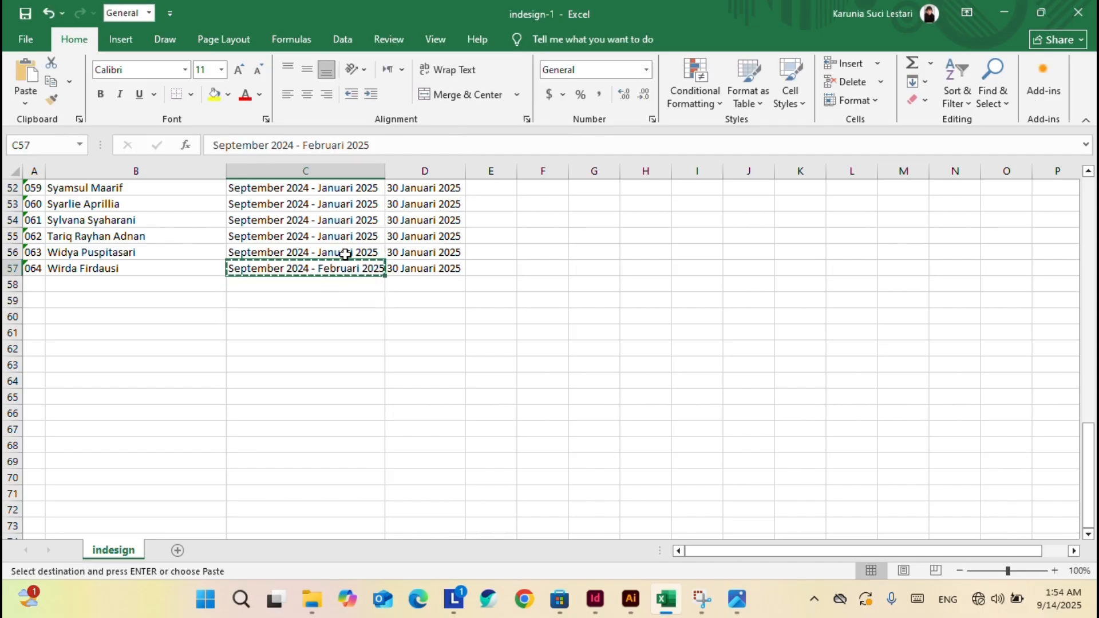
drag(345, 254, 345, 219)
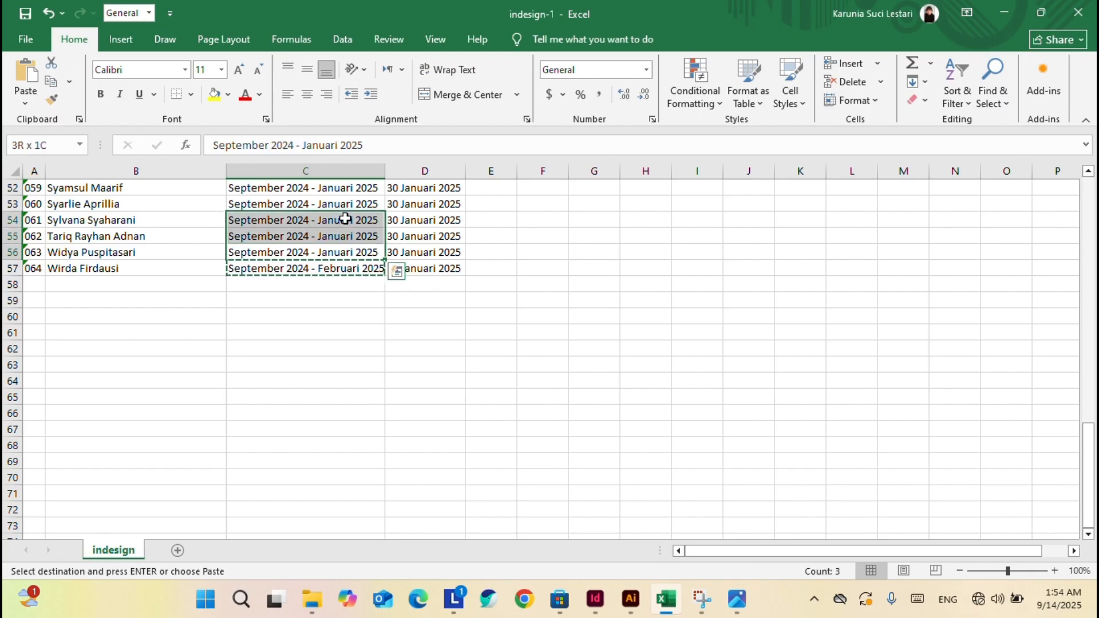
key(ctrl+v)
click(363, 333)
Set D54 to 15 Februari 2025, copy it into D55:D57, and widen column D.
double_click(420, 220)
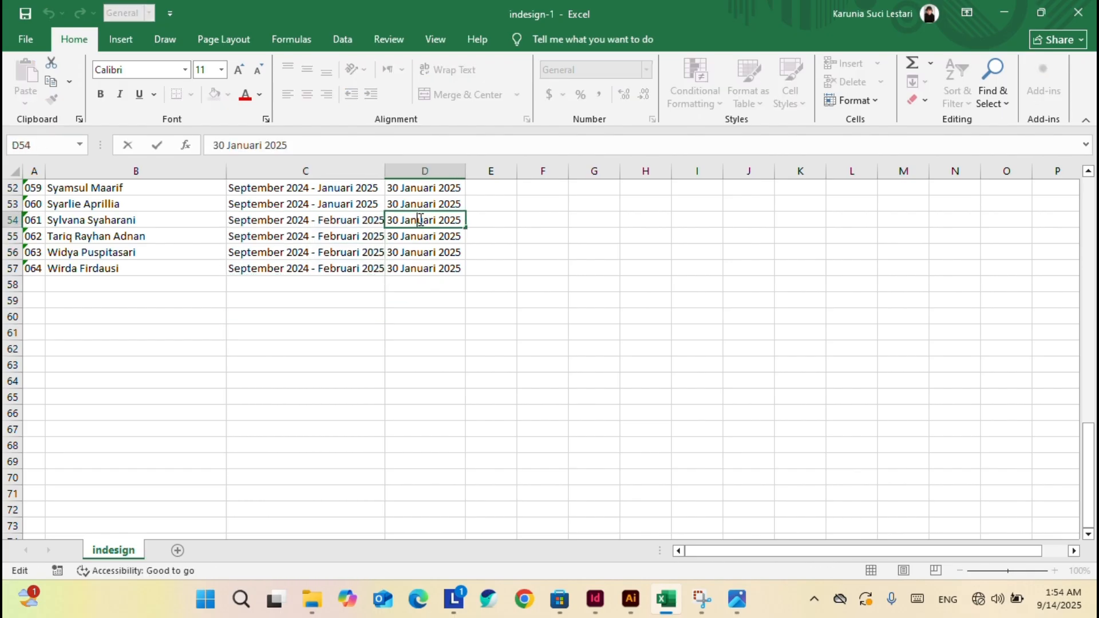
drag(400, 216, 390, 216)
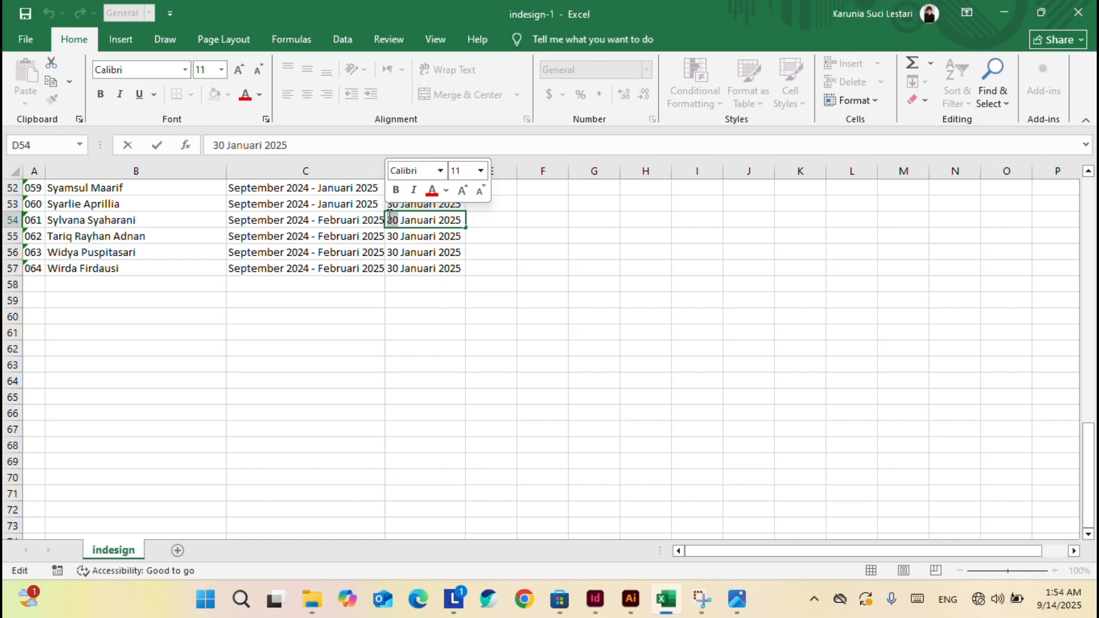
text(15)
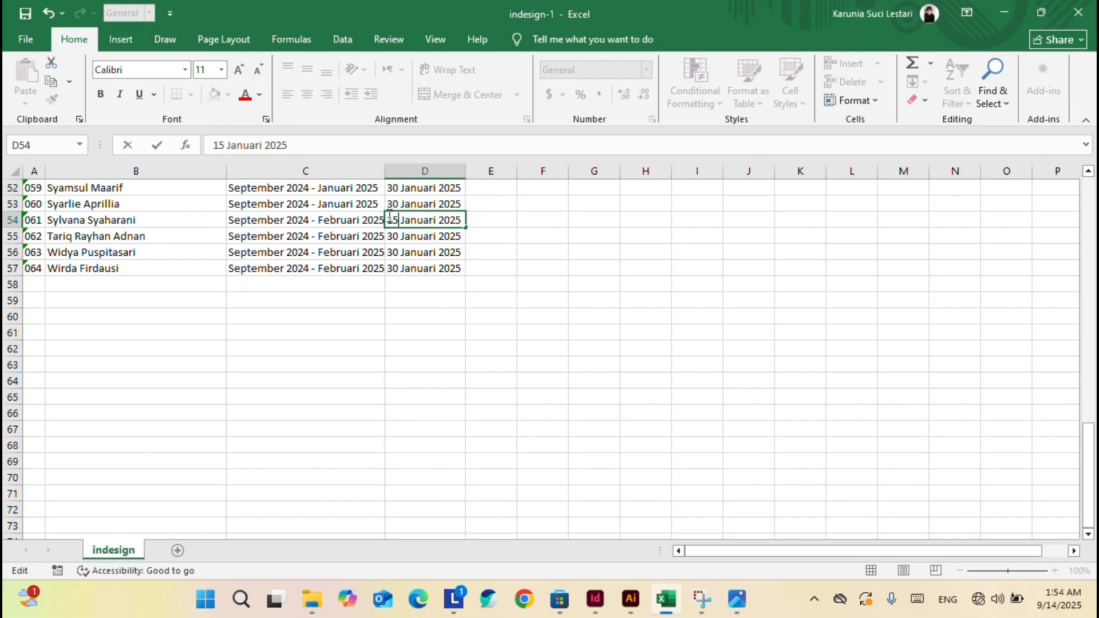
key(shift+Right)
key(shift+Right)
key(shift+Right)
text(Februari)
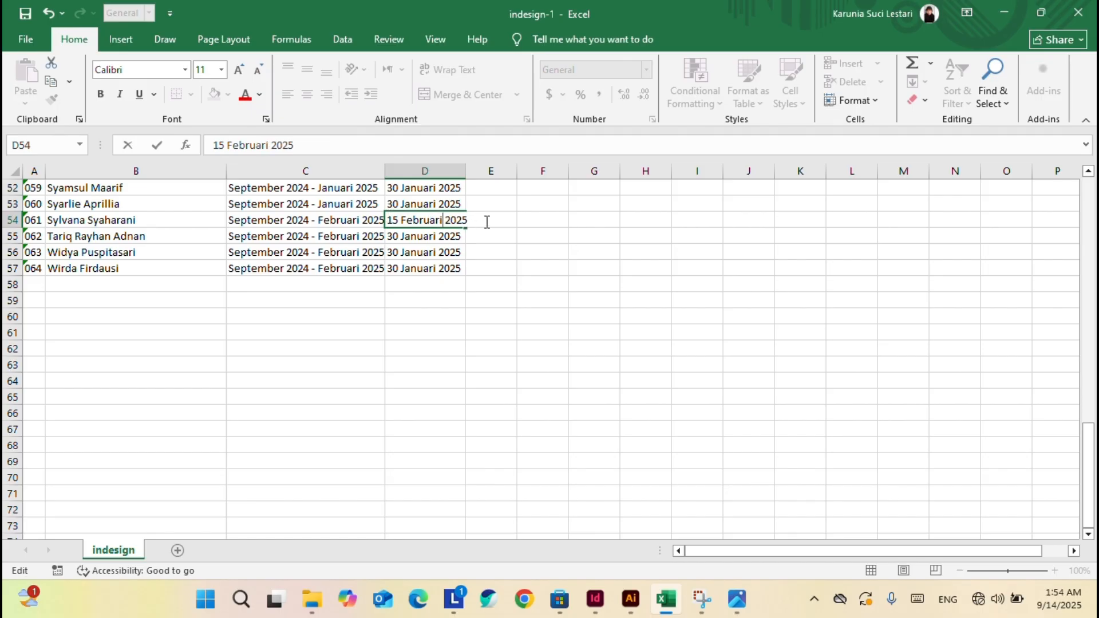
click(535, 235)
click(430, 219)
key(ctrl+c)
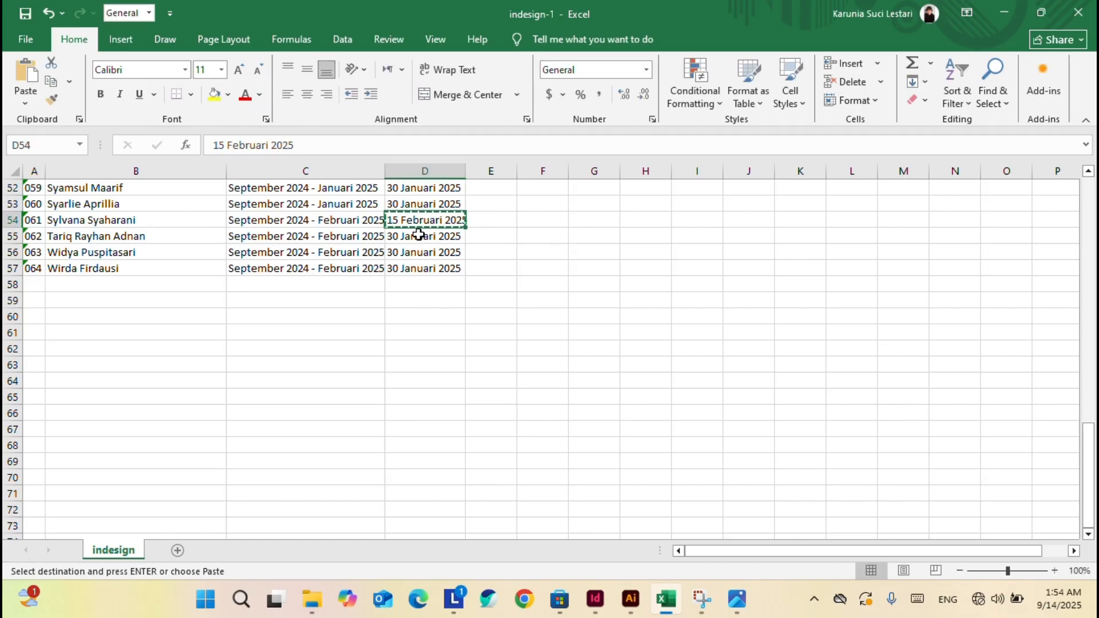
drag(419, 234, 420, 268)
key(ctrl+v)
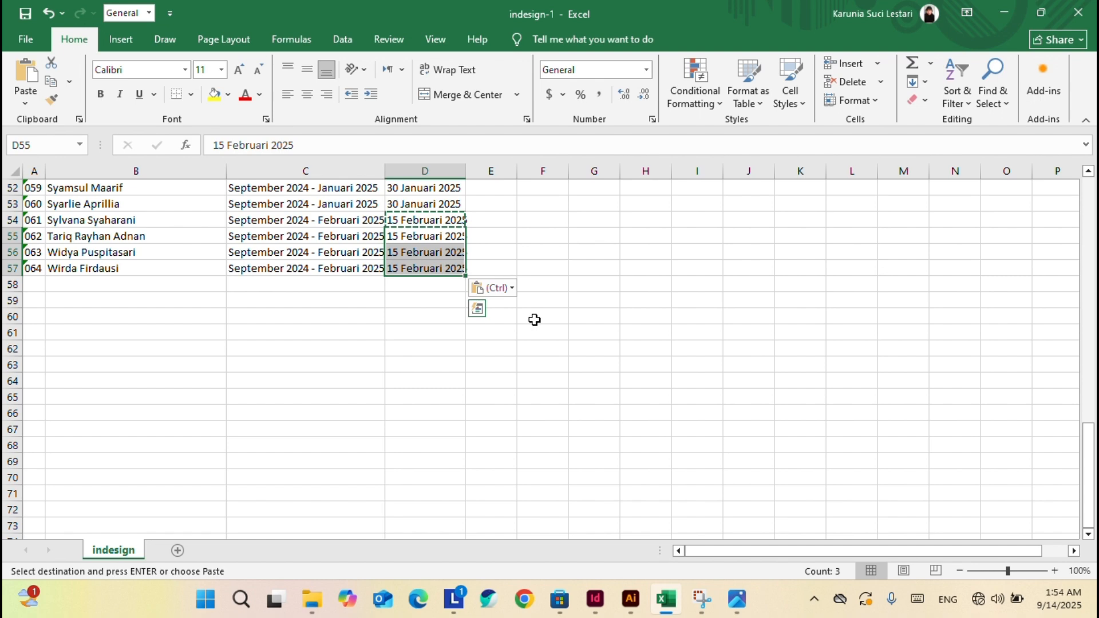
drag(466, 171, 472, 170)
click(624, 296)
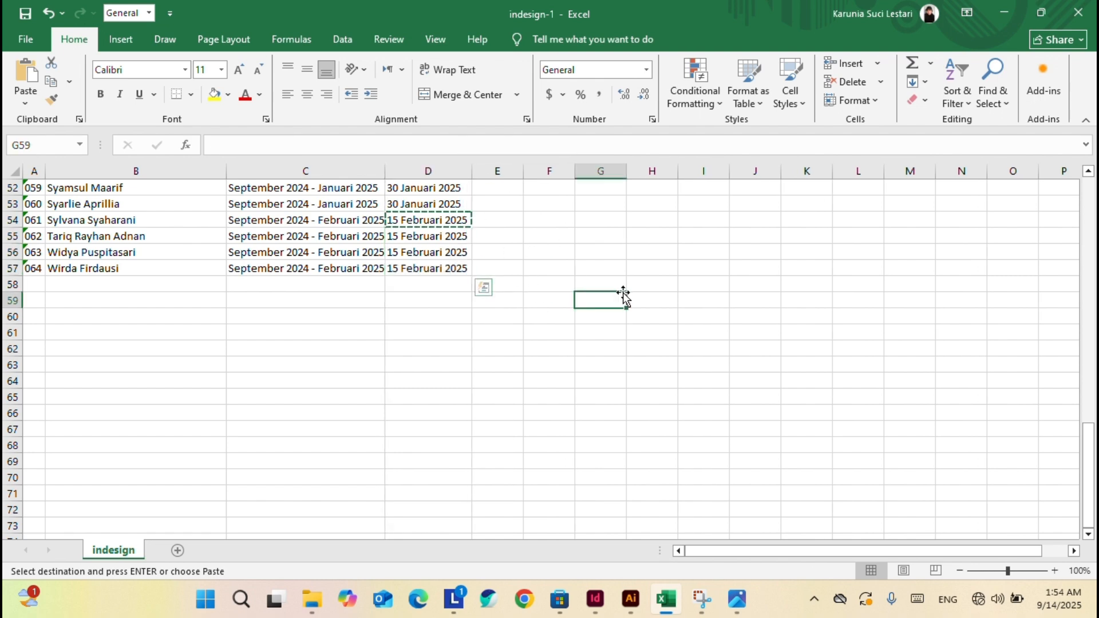
scroll(623, 296, up, 4)
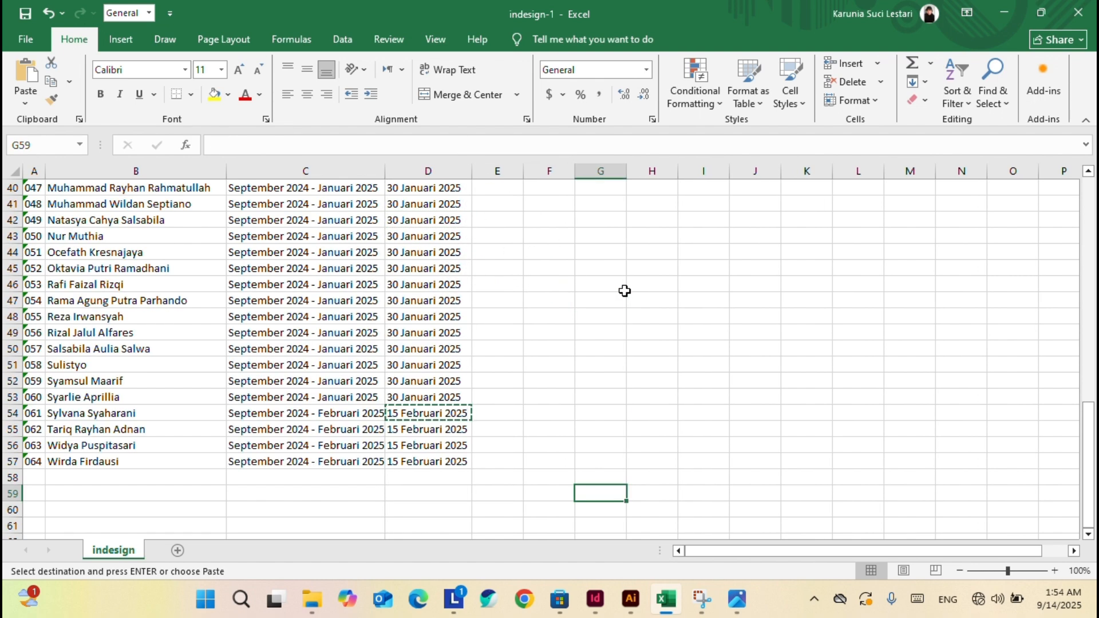
Check the certificate number line in InDesign, then return to the participant spreadsheet.
click(598, 599)
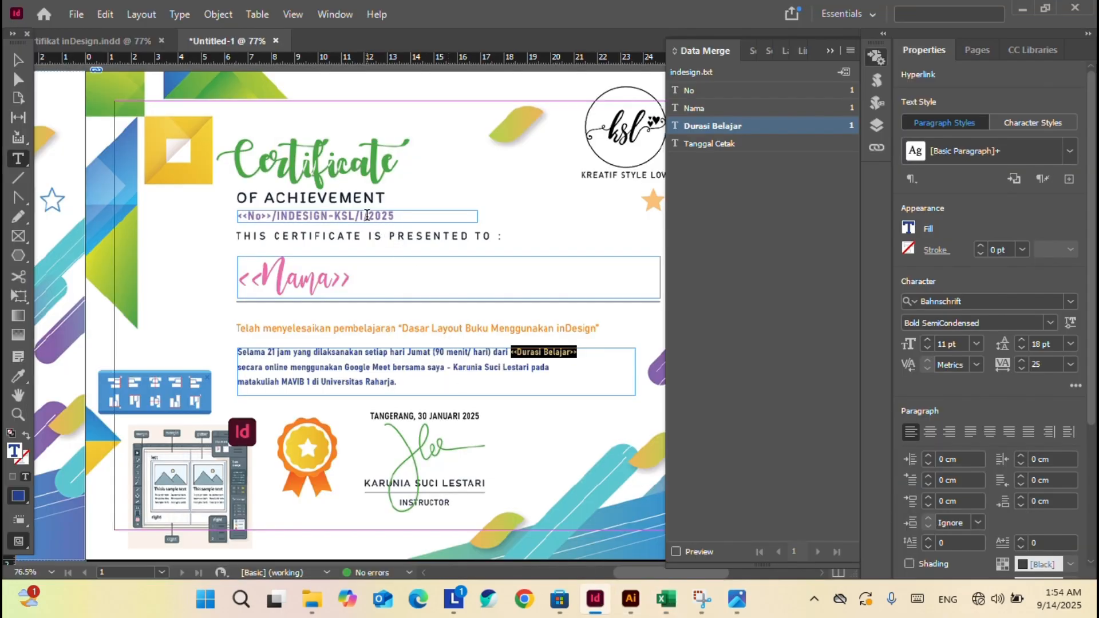
click(366, 215)
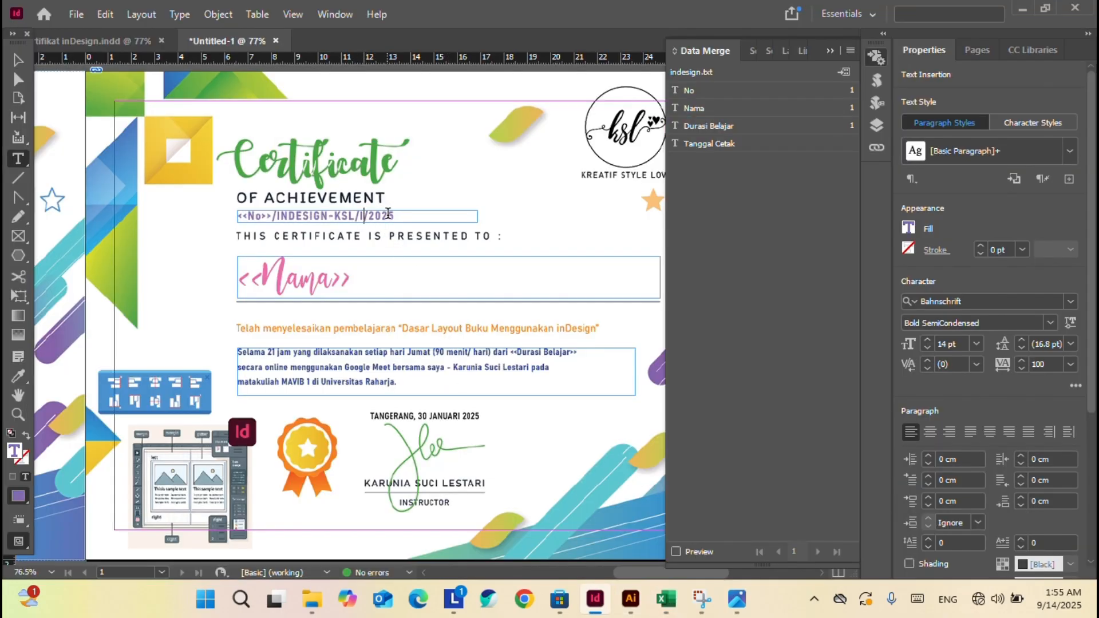
click(666, 599)
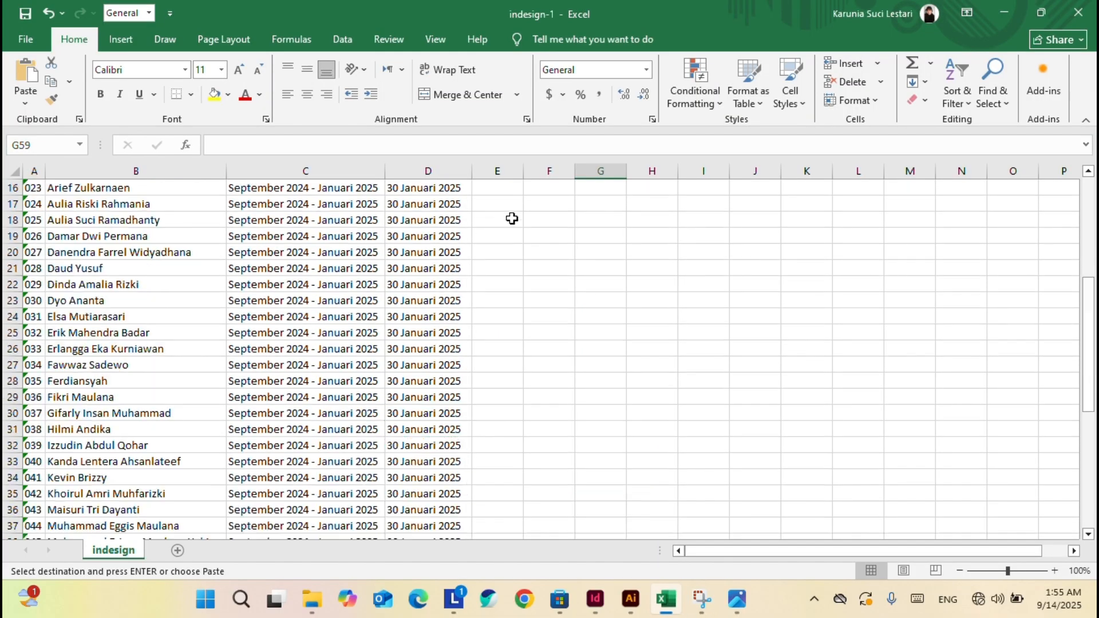
scroll(512, 218, up, 5)
Add a Bulan header in E1 and fill I down column E to the last participant row.
click(497, 187)
text(Bulan)
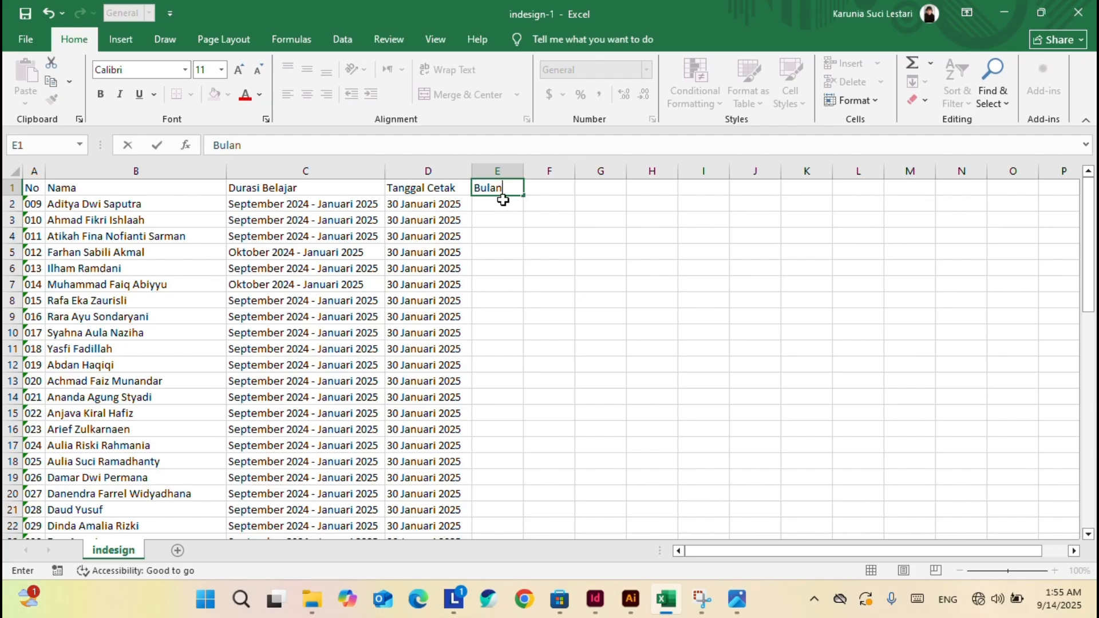
click(501, 202)
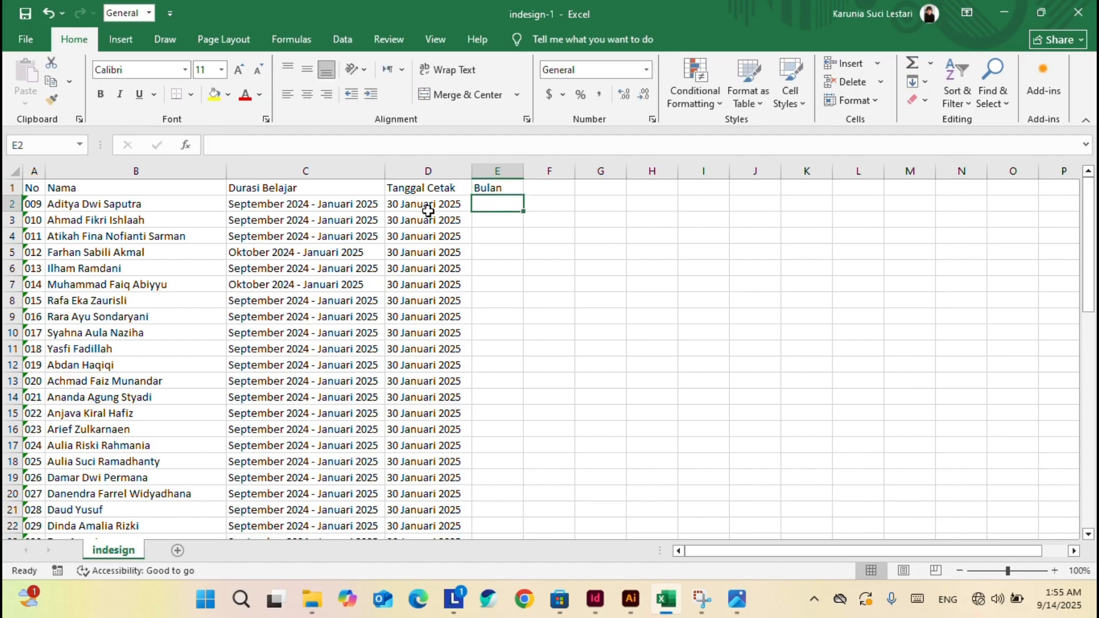
key(Caps_Lock)
text(U)
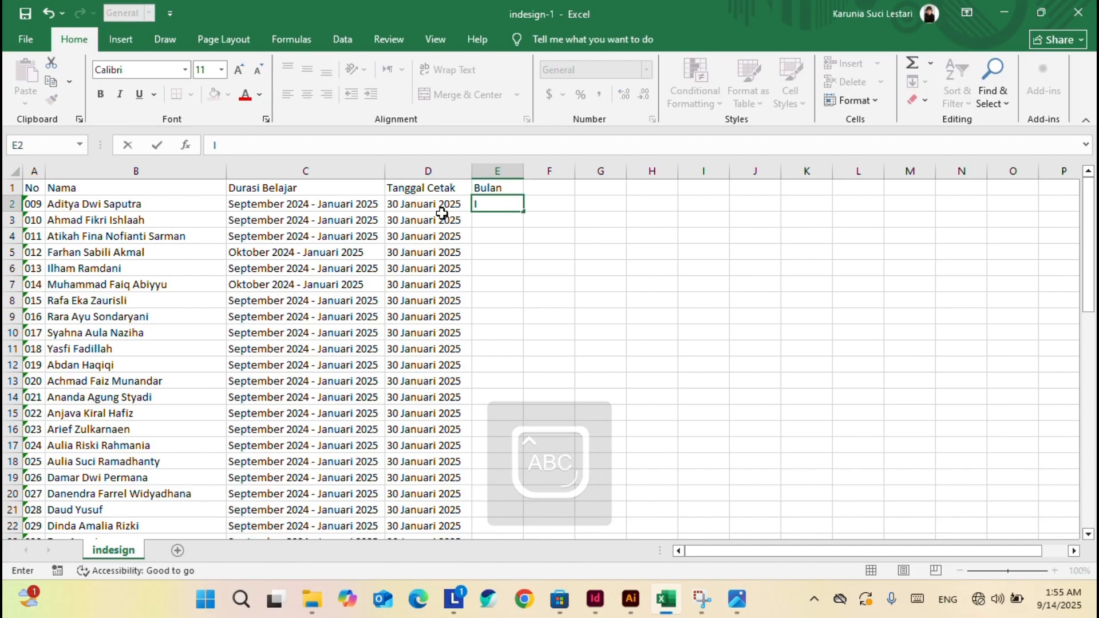
key(Return)
click(510, 207)
drag(524, 212, 482, 506)
scroll(562, 444, down, 5)
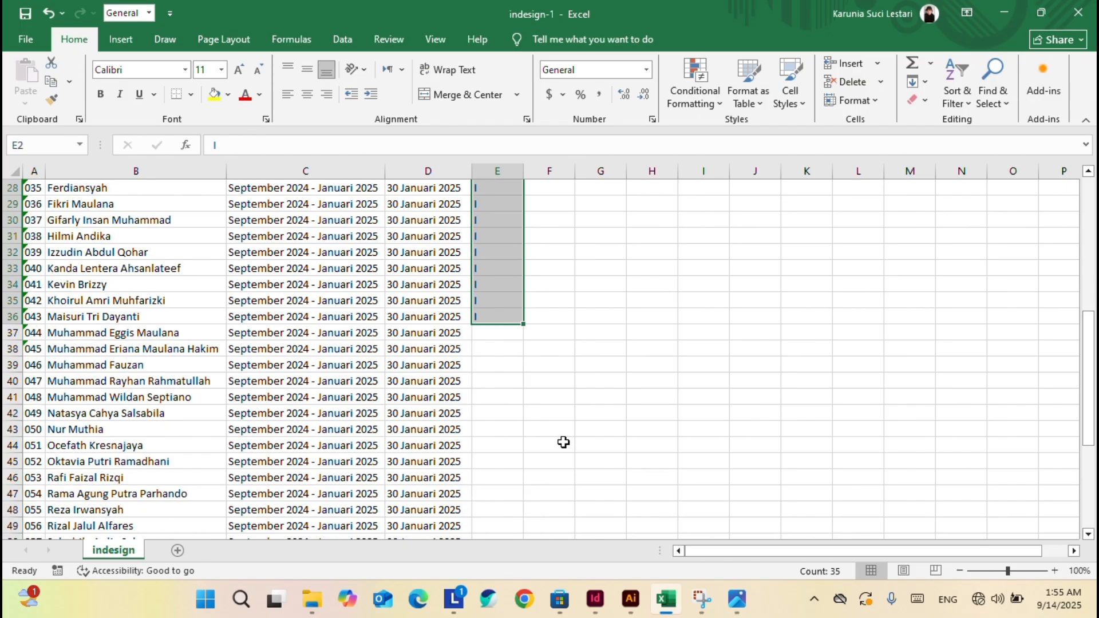
double_click(524, 277)
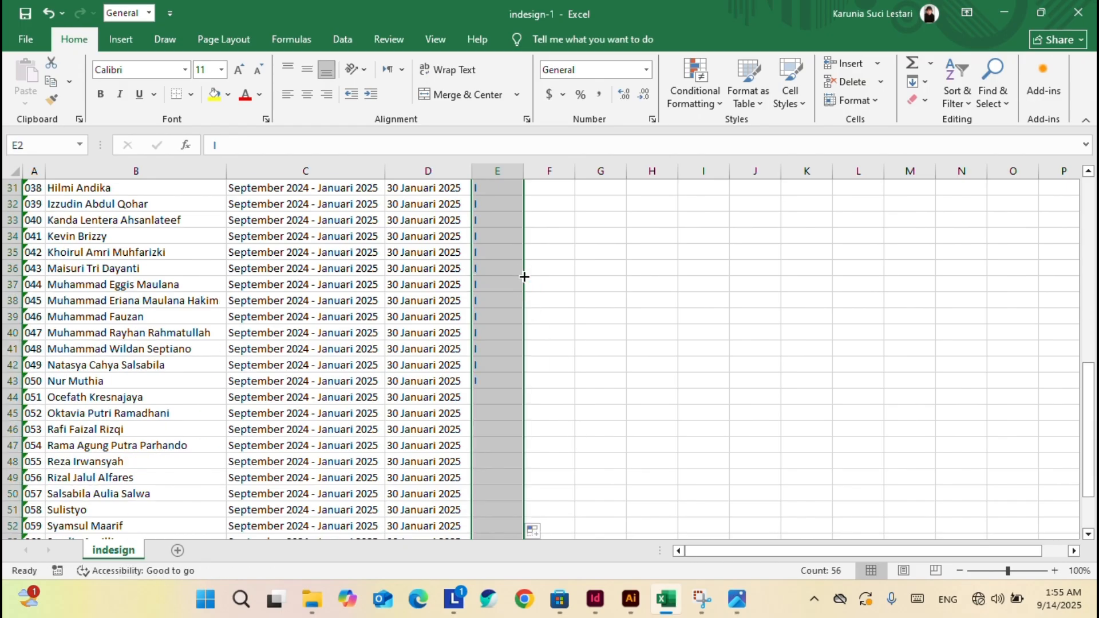
Change E54 to II and fill it down to E57.
scroll(576, 321, down, 6)
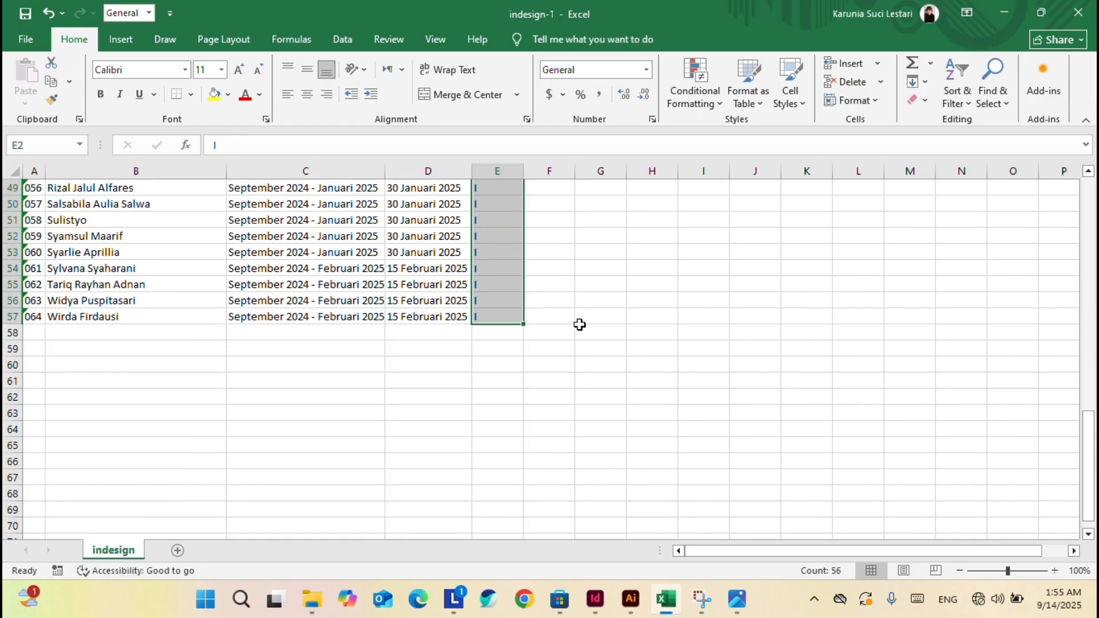
double_click(494, 272)
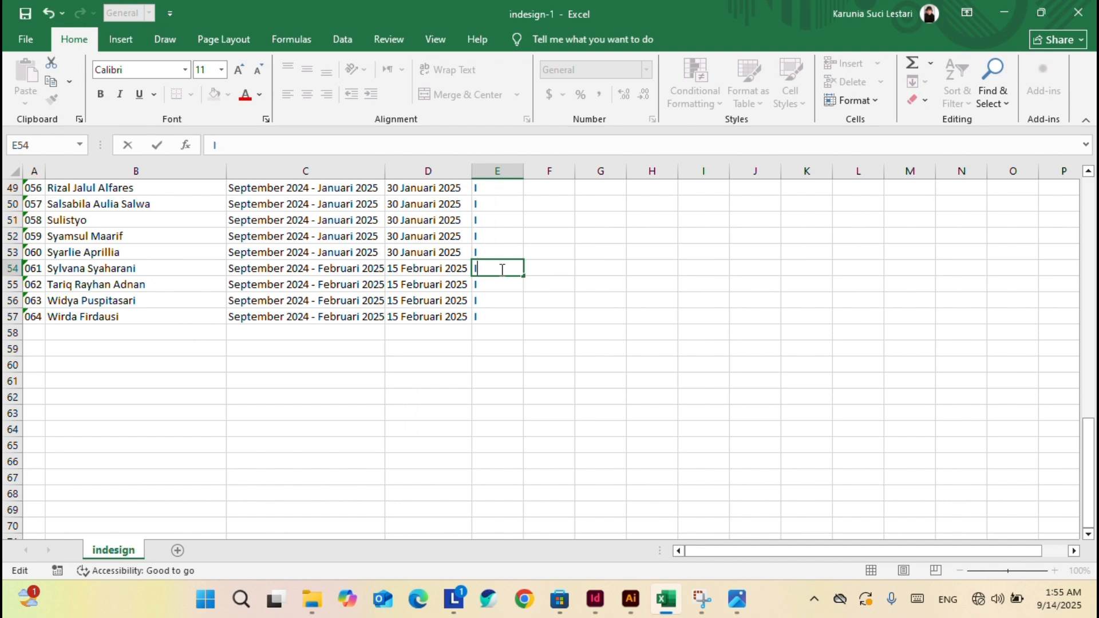
key(Escape)
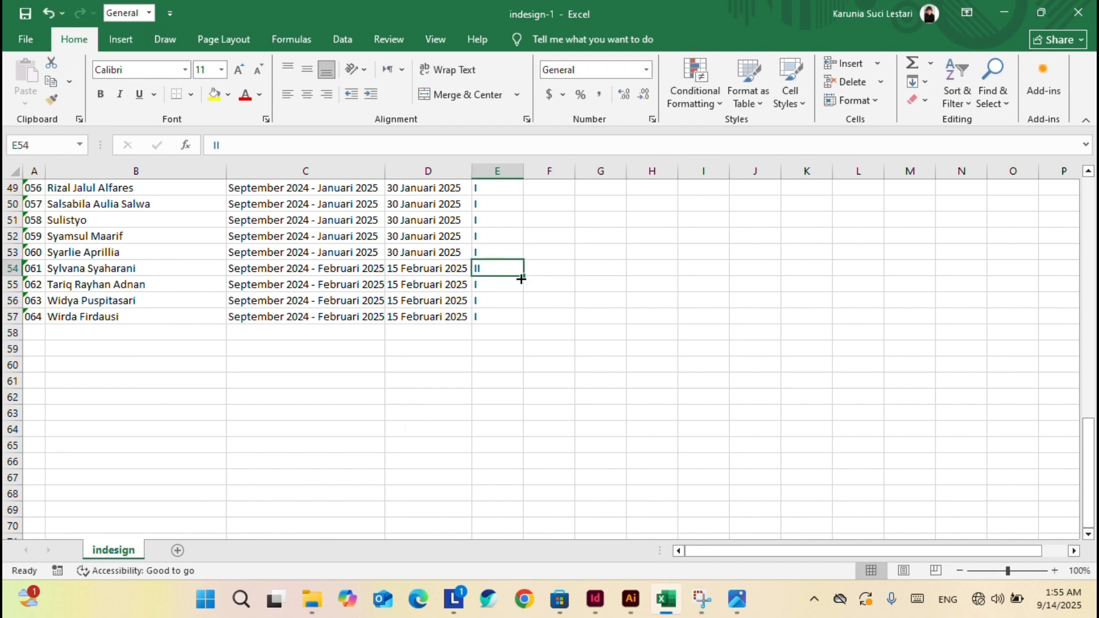
drag(521, 277, 522, 322)
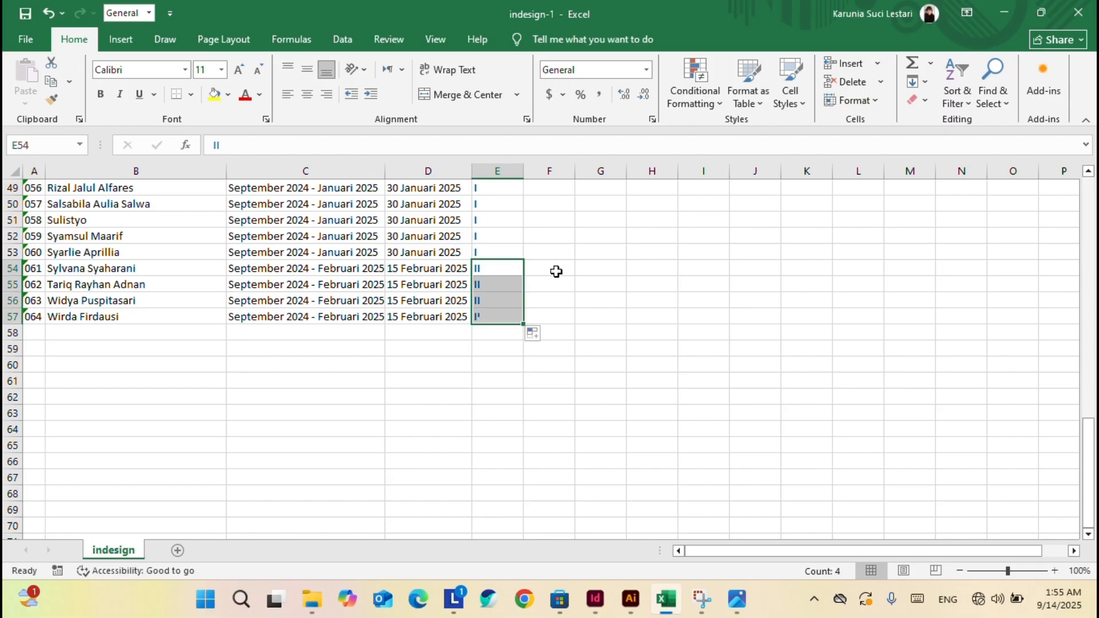
scroll(603, 274, up, 16)
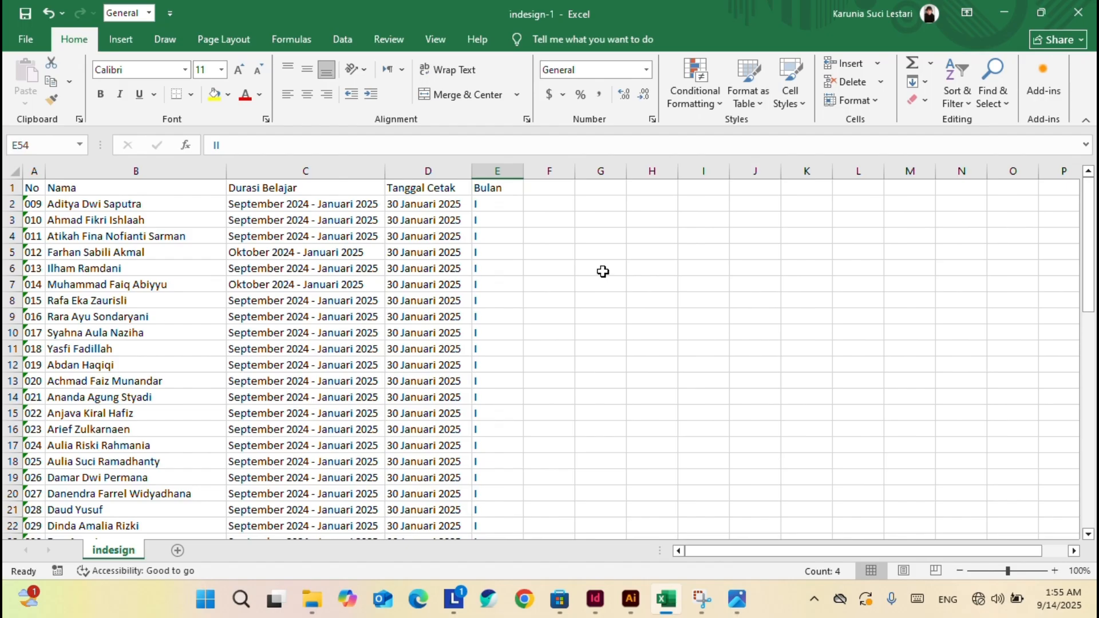
scroll(602, 271, down, 14)
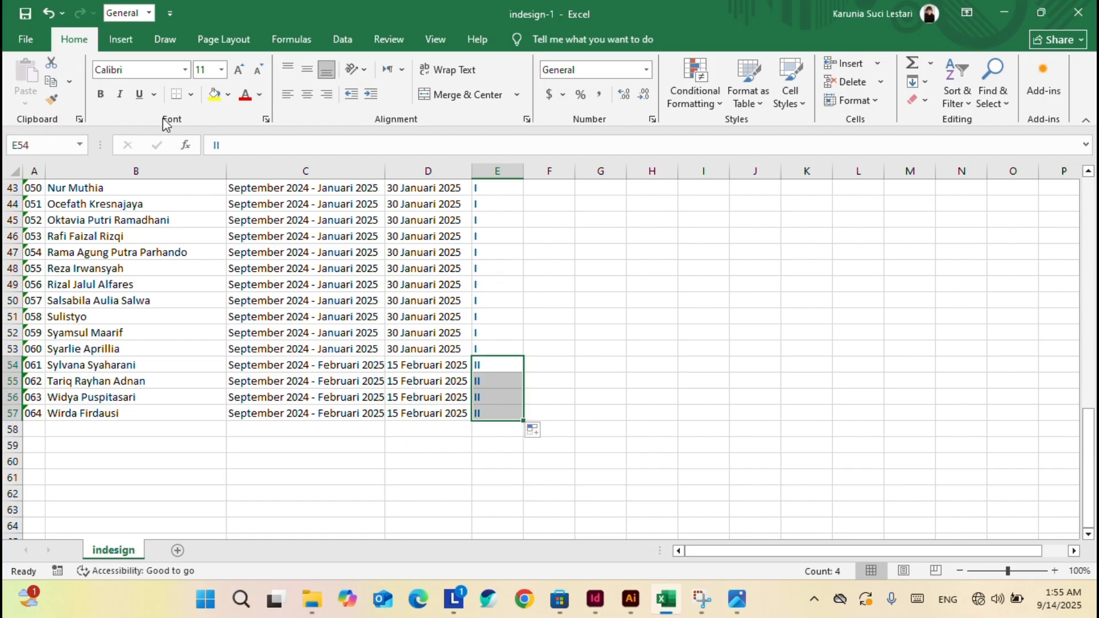
click(21, 38)
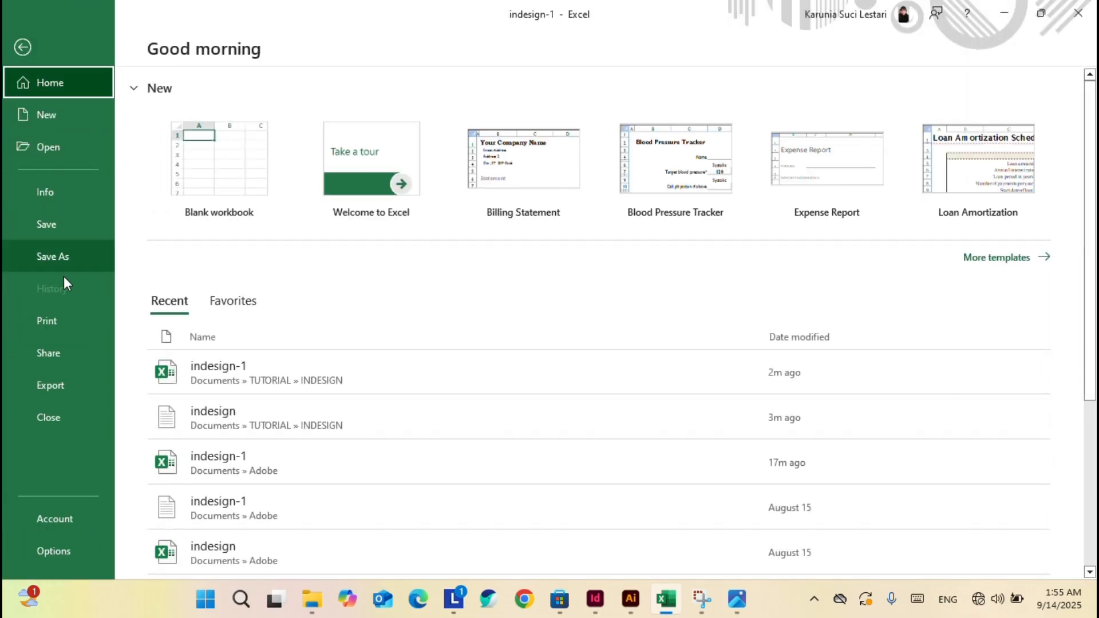
Save the sheet as a CSV (Comma delimited) named indesign FEB 25 in the INDESIGN folder.
click(70, 255)
click(668, 173)
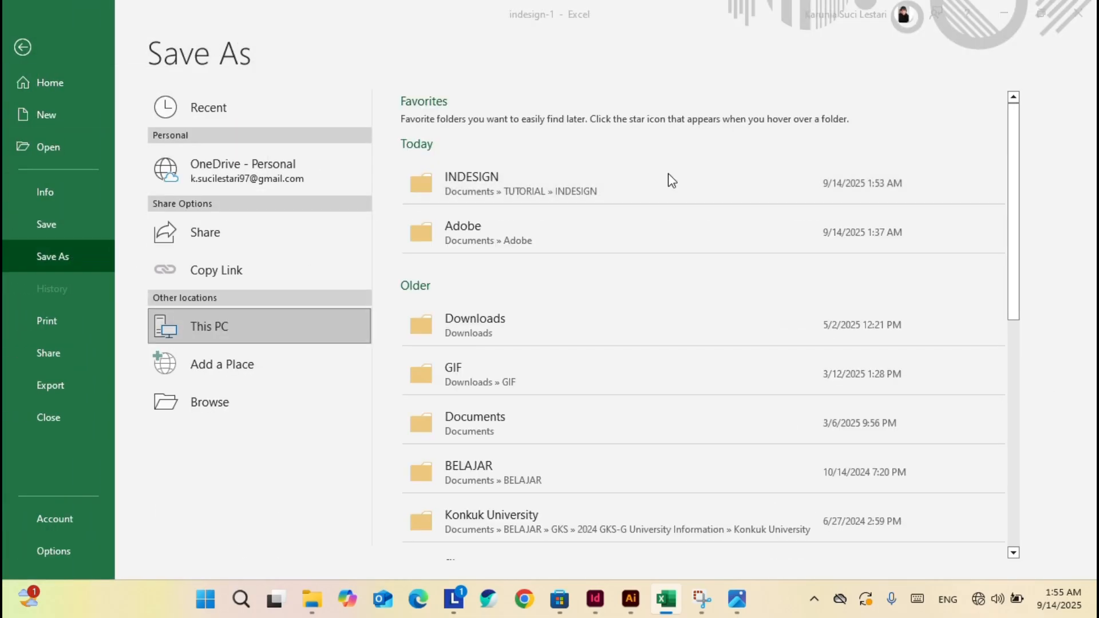
click(189, 293)
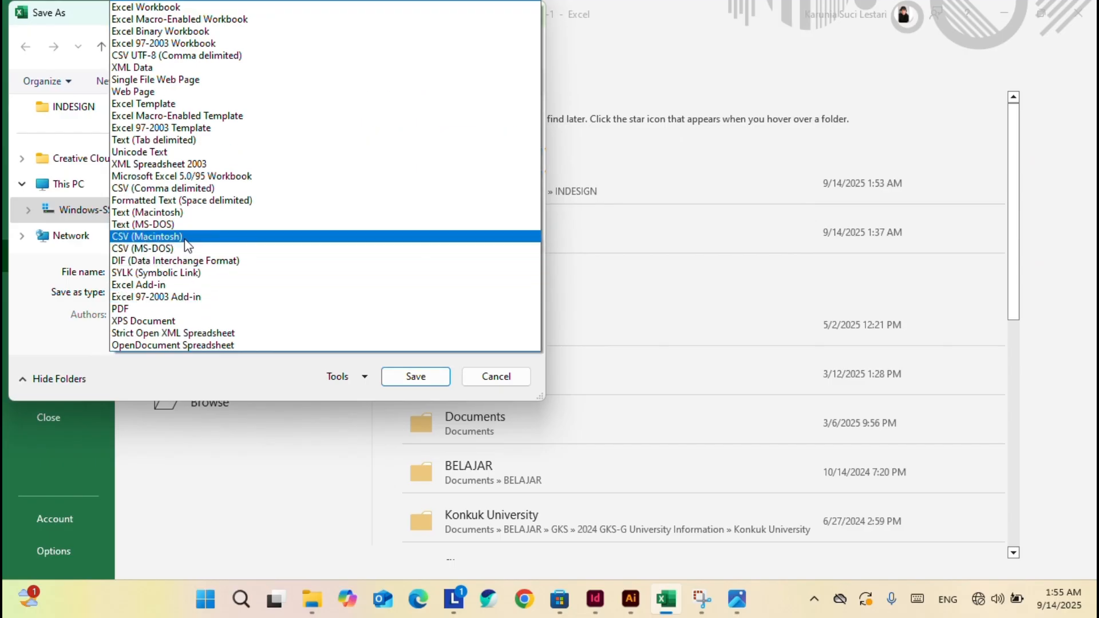
click(197, 188)
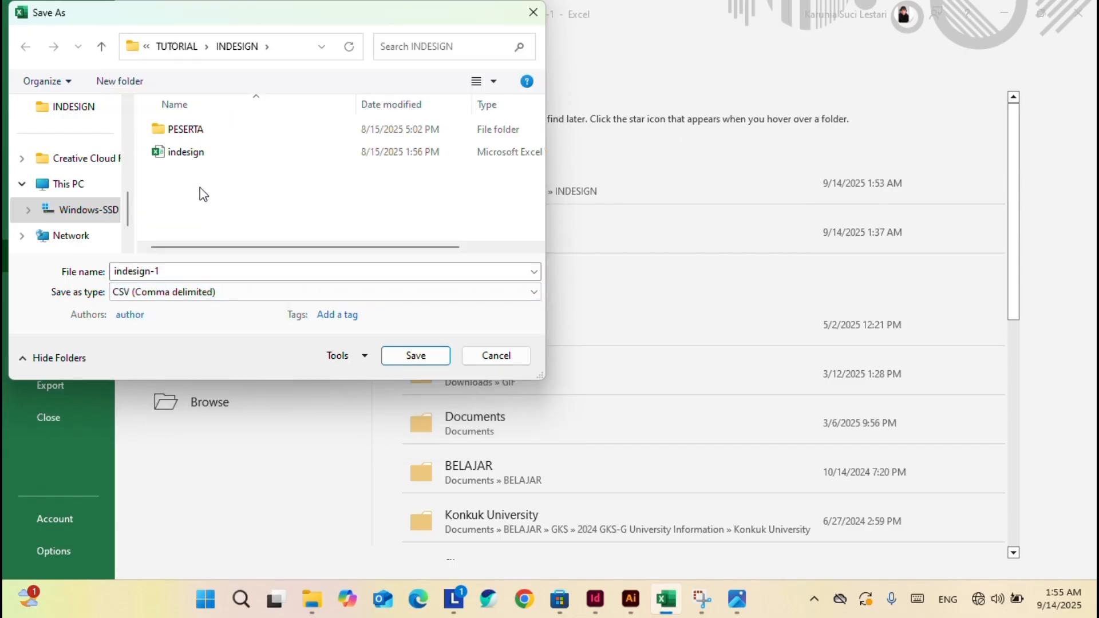
click(184, 269)
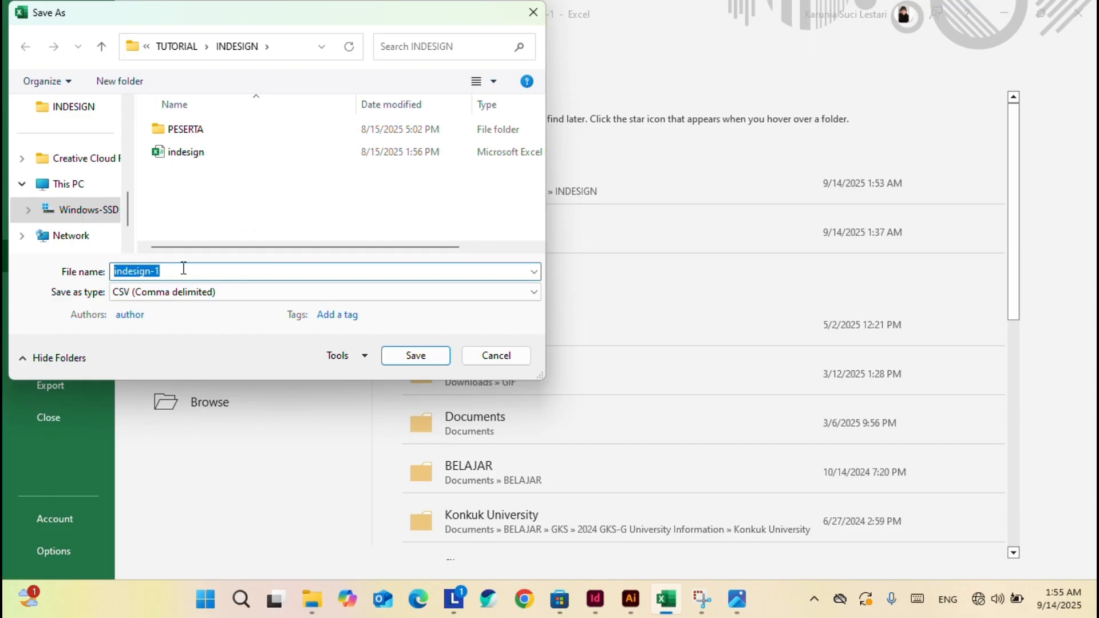
click(183, 269)
key(BackSpace)
key(BackSpace)
text(FEB )
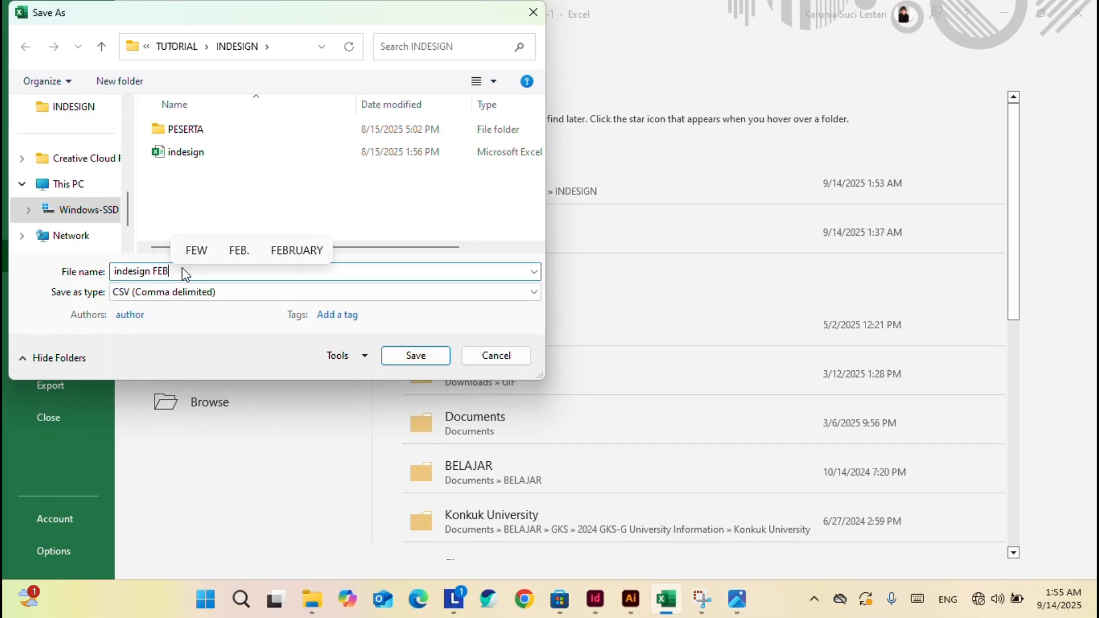
text(25)
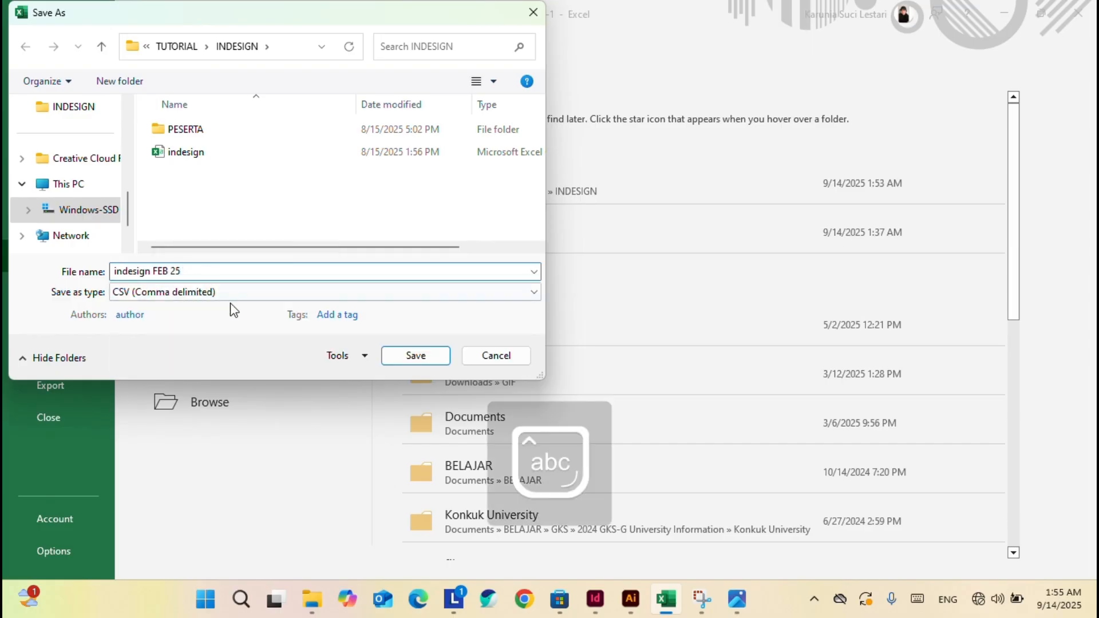
click(435, 366)
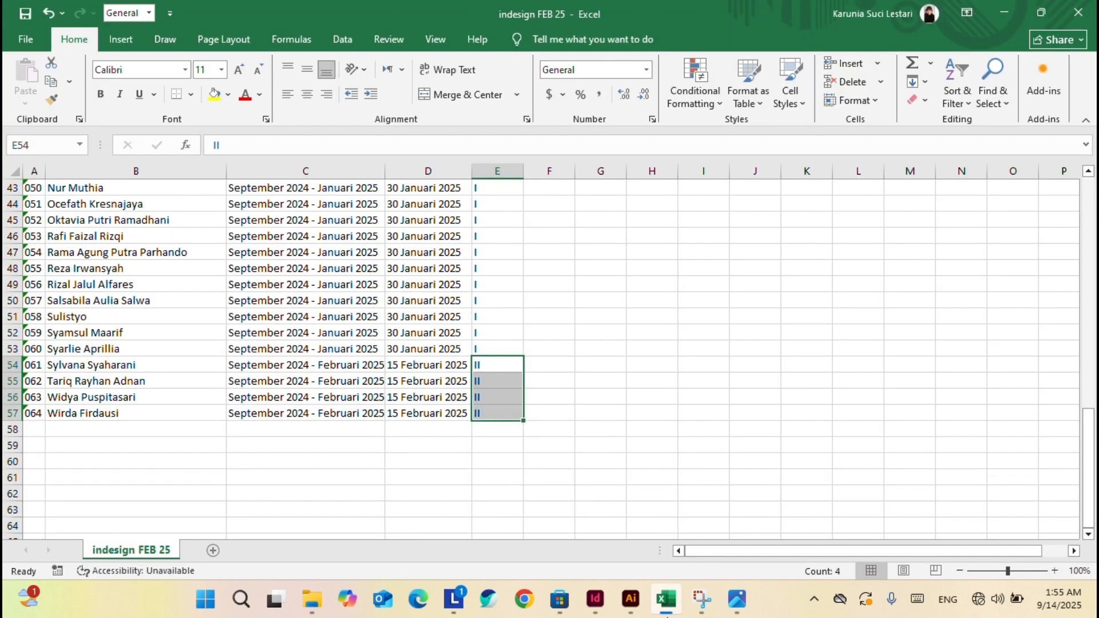
Close the indesign FEB 25 workbook window, leaving indesign-1 showing.
click(666, 599)
click(666, 600)
click(20, 37)
click(35, 224)
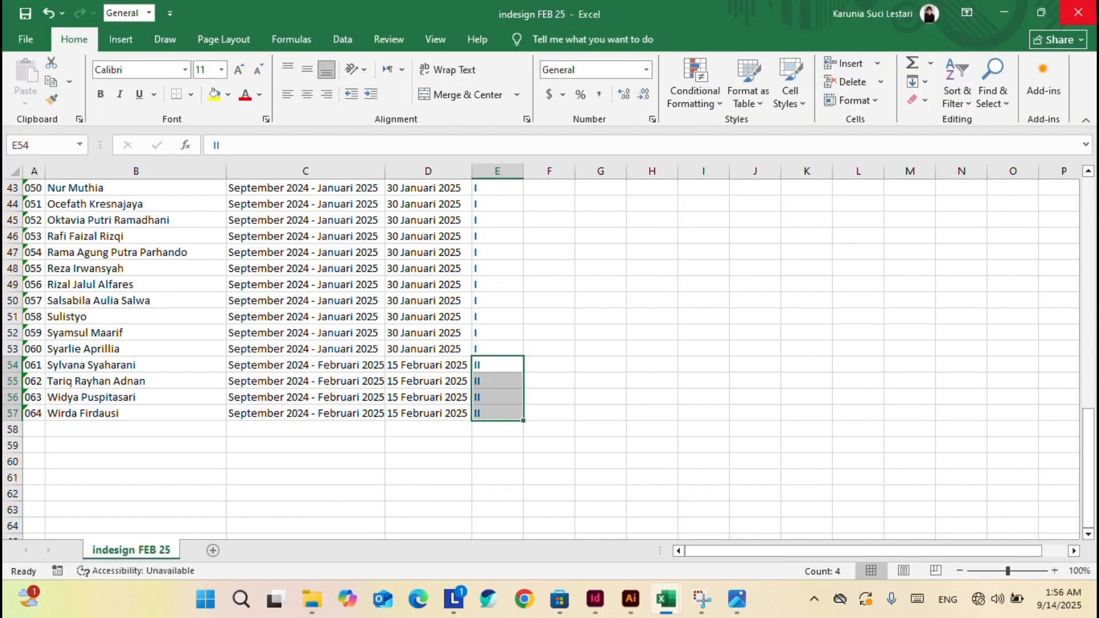
click(1093, 7)
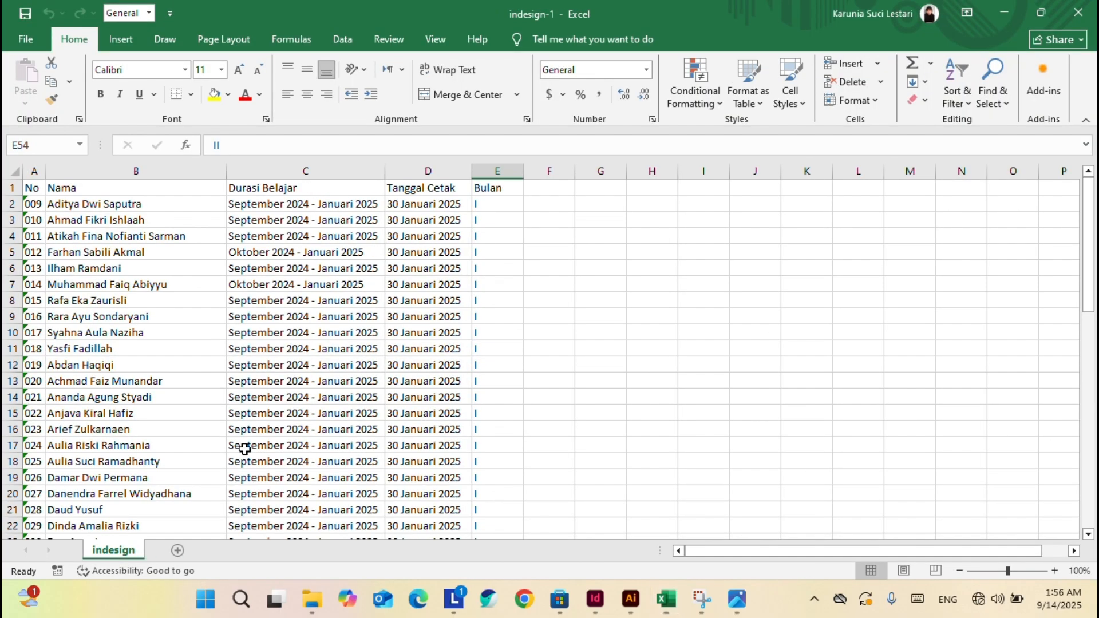
Relink Data Merge to indesign FEB 25.csv and replace the numeral after KSL with the Bulan field.
click(596, 600)
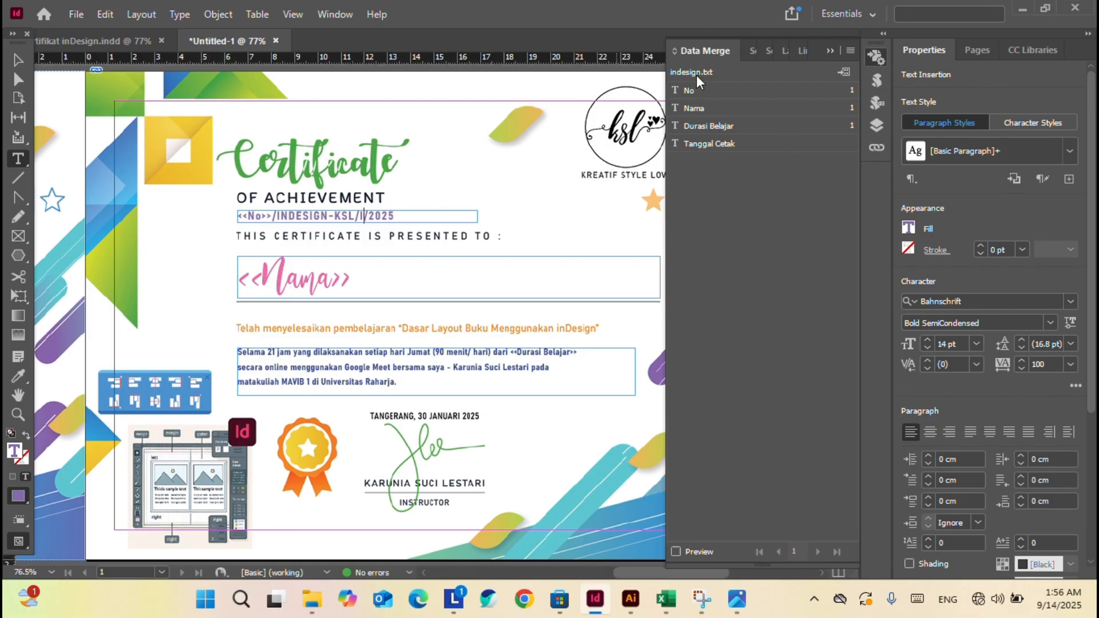
click(850, 51)
click(893, 57)
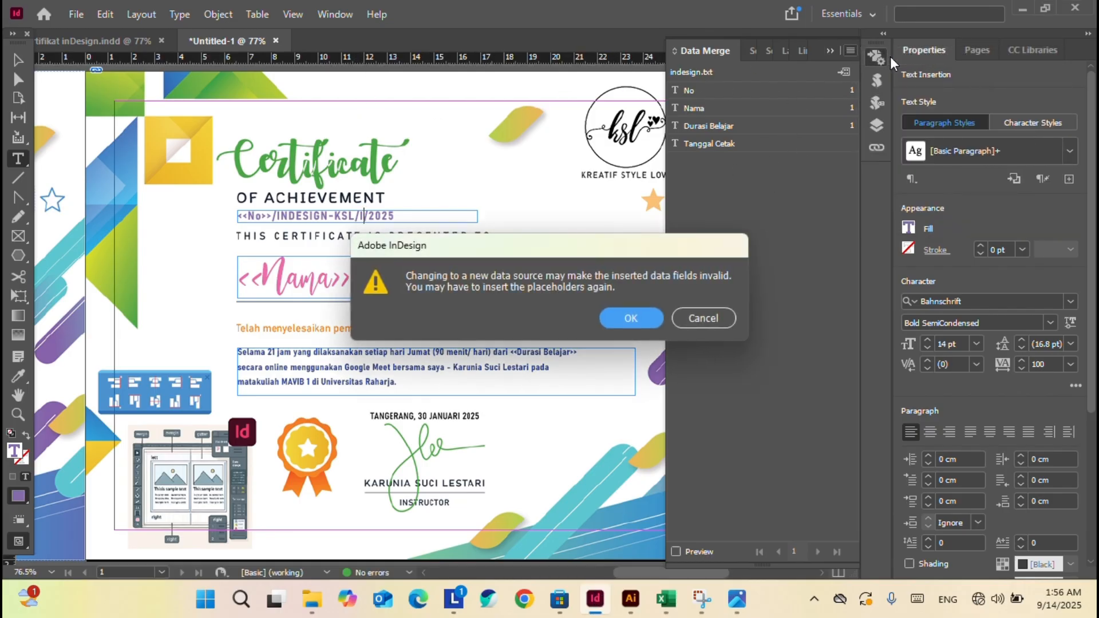
click(631, 317)
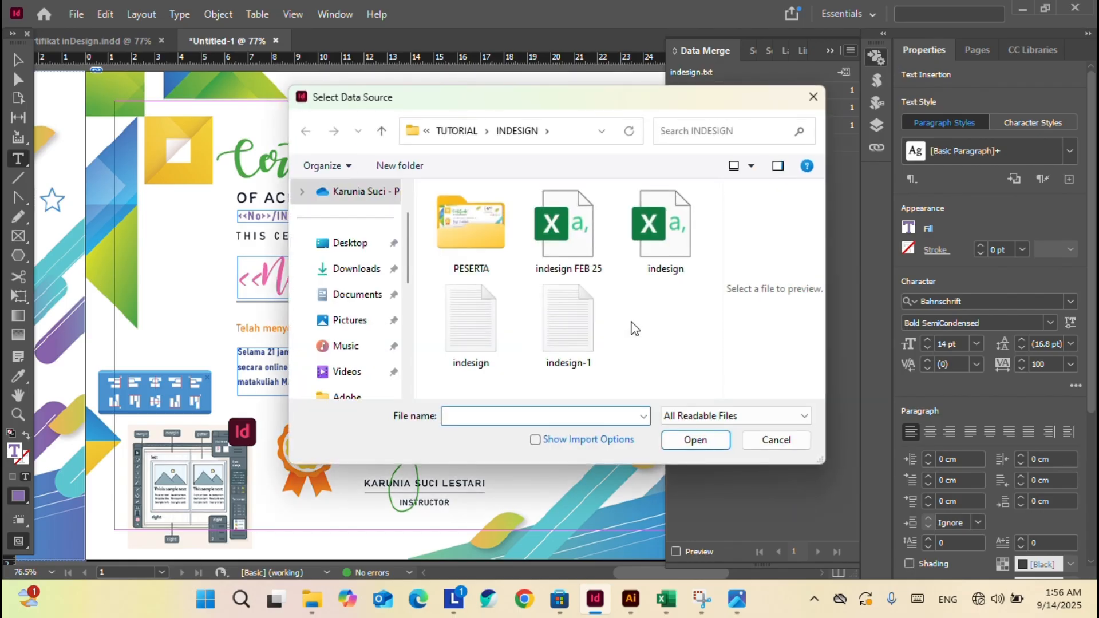
click(567, 229)
click(689, 440)
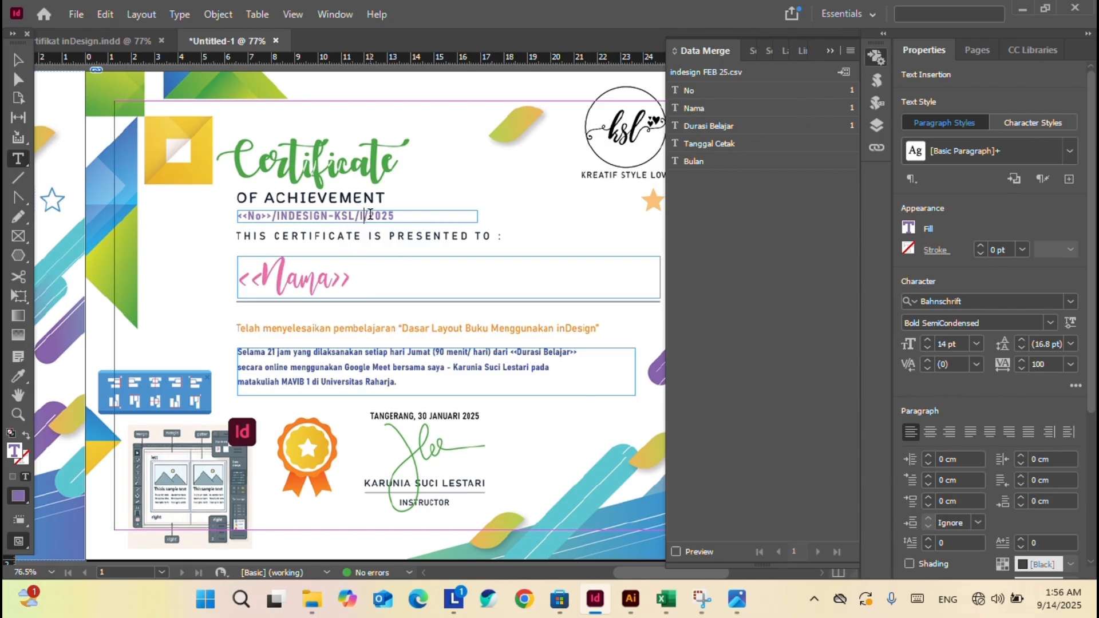
drag(355, 215, 364, 215)
click(794, 162)
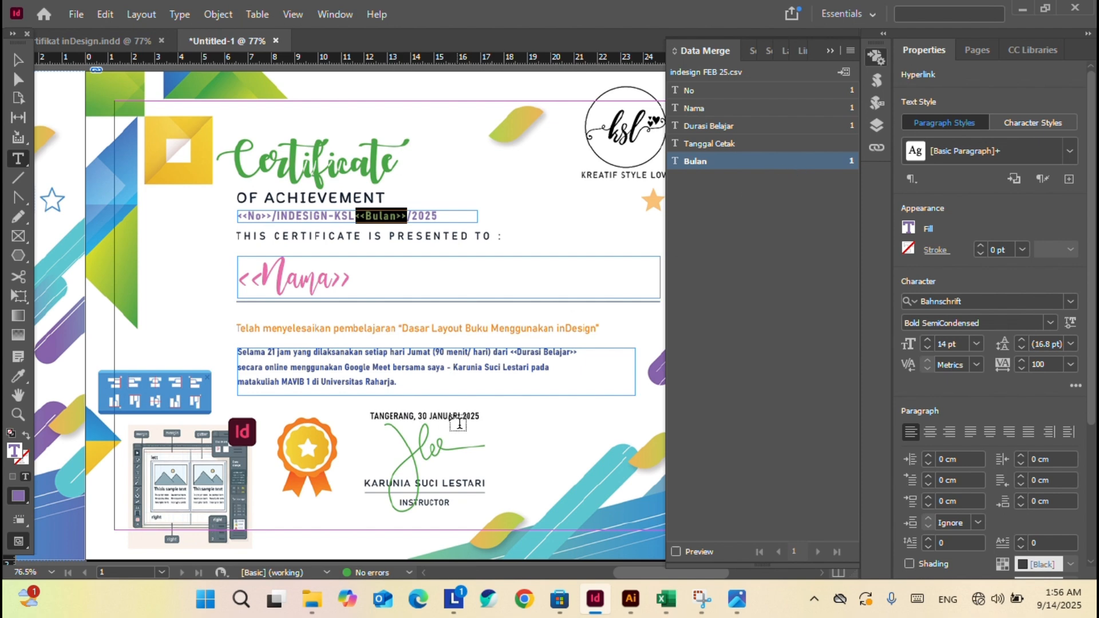
Switch to Illustrator to bring up the Sertifikat inDesign record.ai certificate design.
click(630, 598)
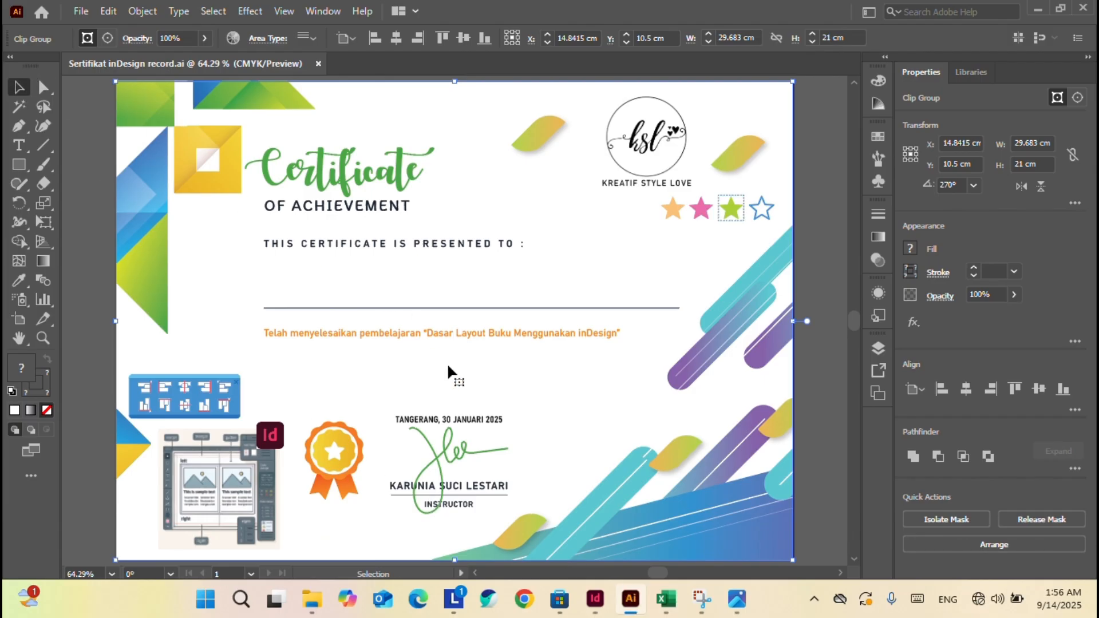
Delete the 'TANGERANG, 30 JANUARI 2025' date text from inside the nested certificate artwork.
double_click(492, 426)
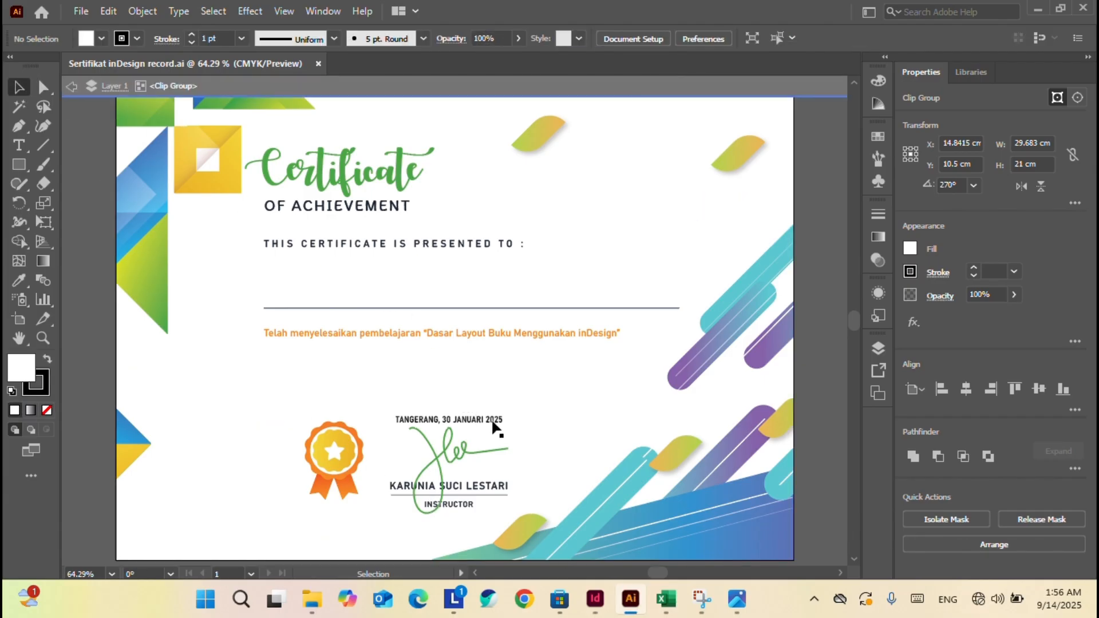
click(494, 426)
double_click(493, 426)
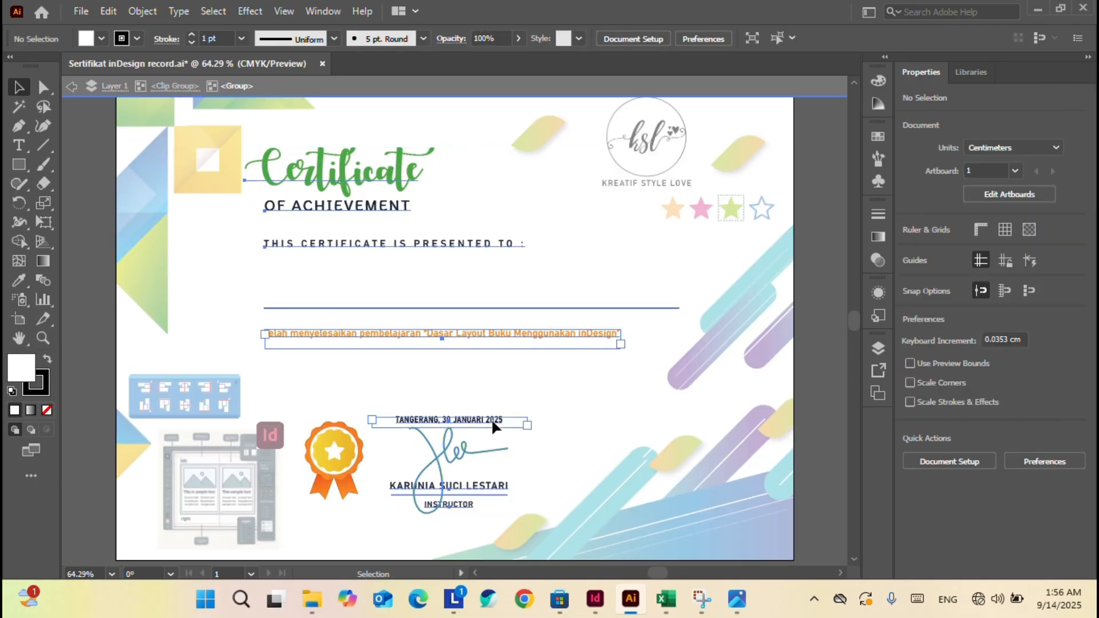
double_click(494, 426)
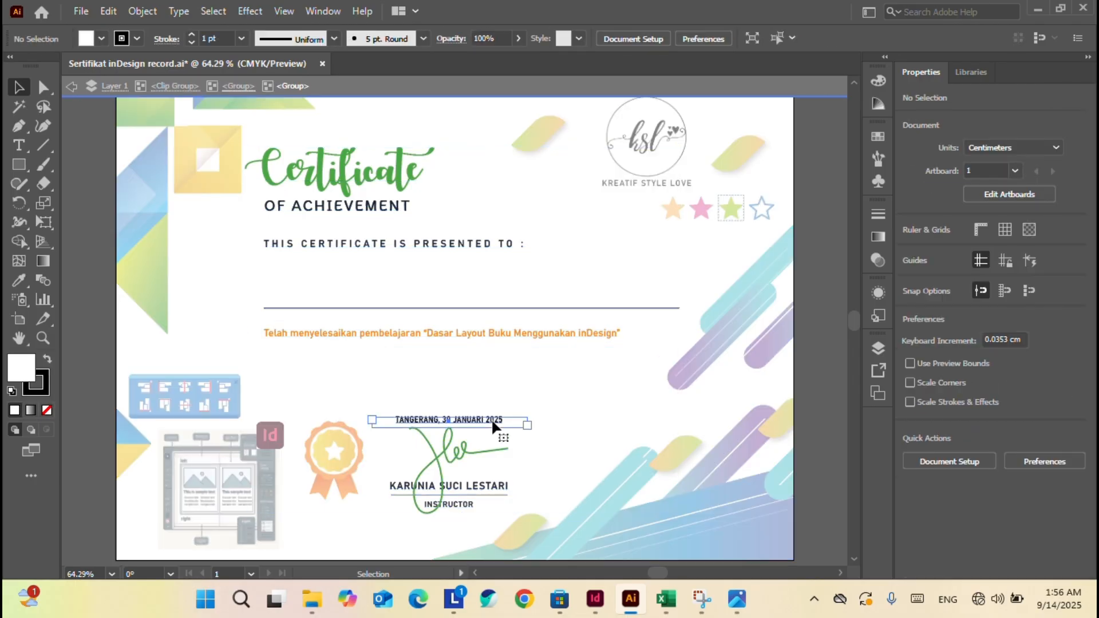
click(494, 427)
key(Delete)
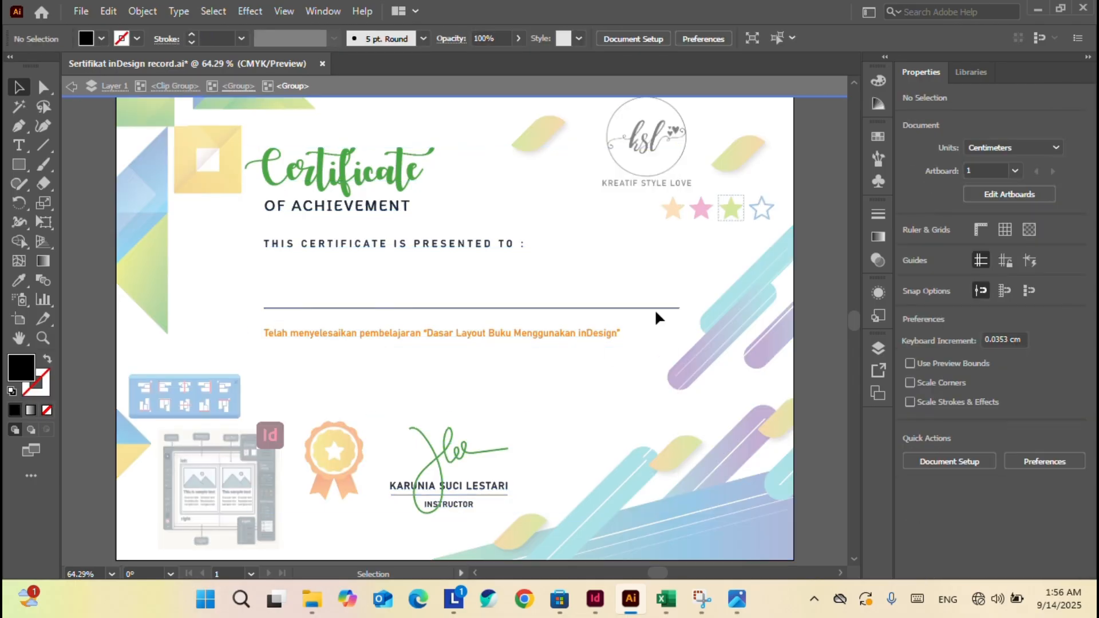
double_click(810, 122)
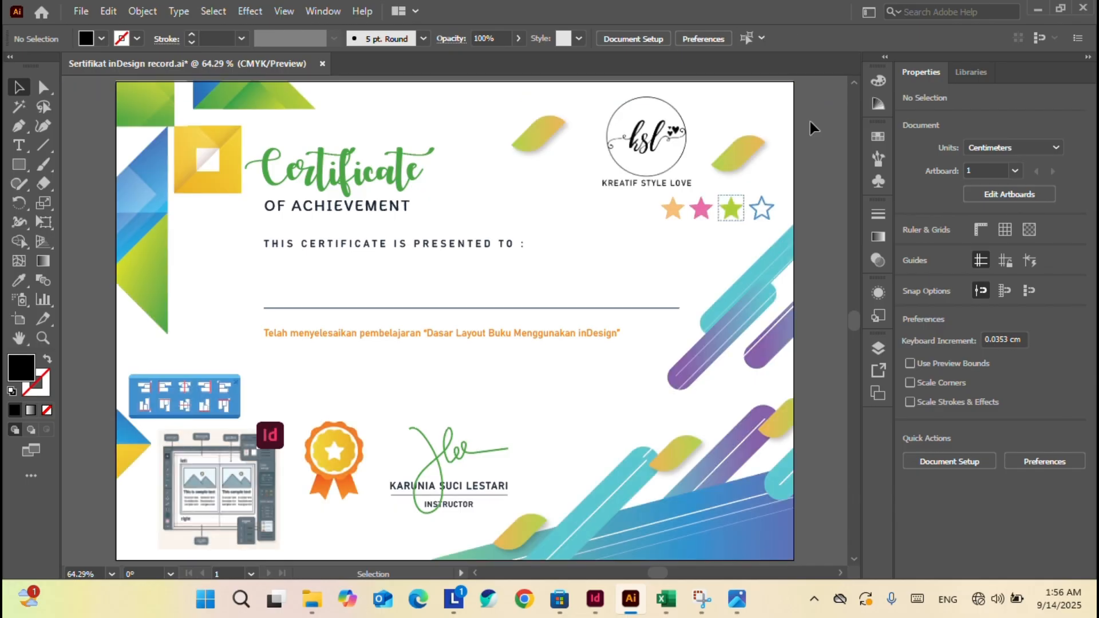
Export the artboard as JPEG 'Sertifikat inDesign record feb 25', CMYK at maximum quality.
click(83, 15)
mouse_move(184, 326)
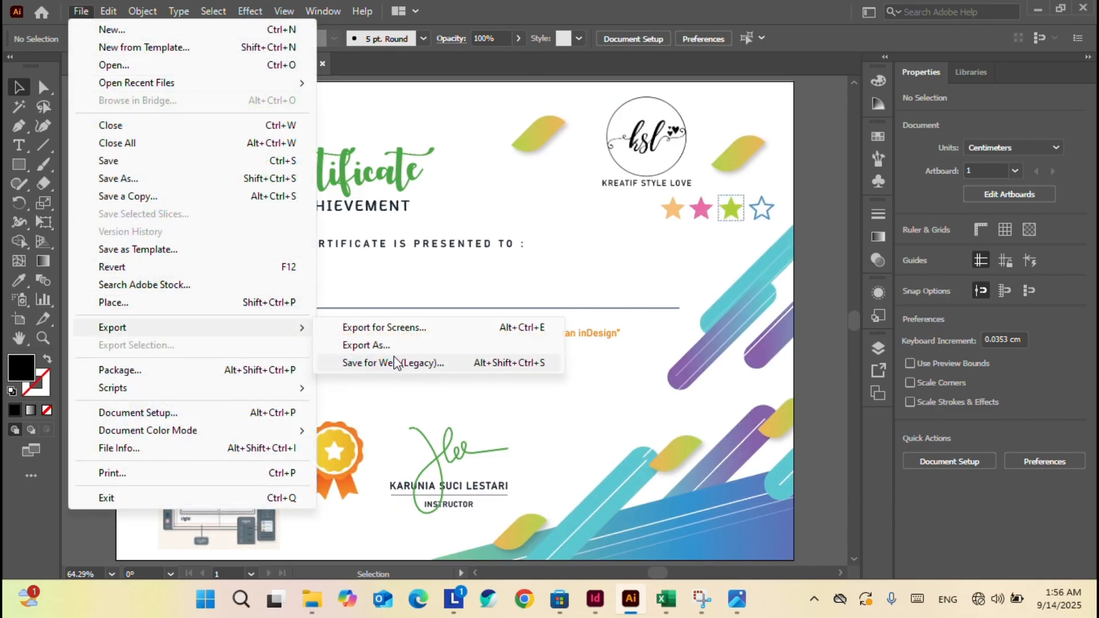
click(397, 346)
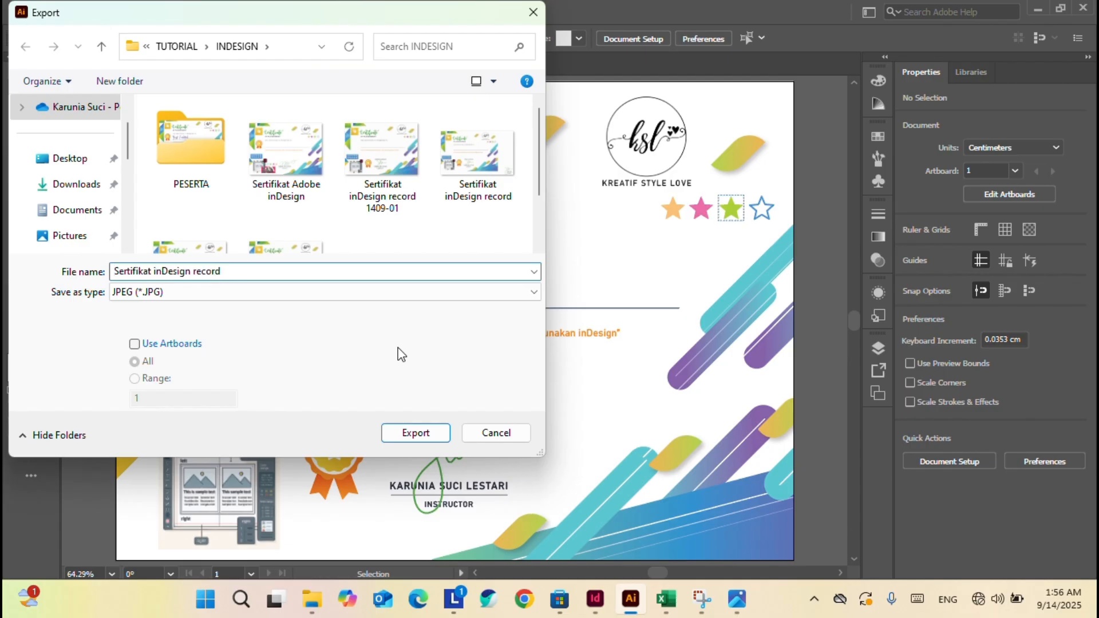
text(feb)
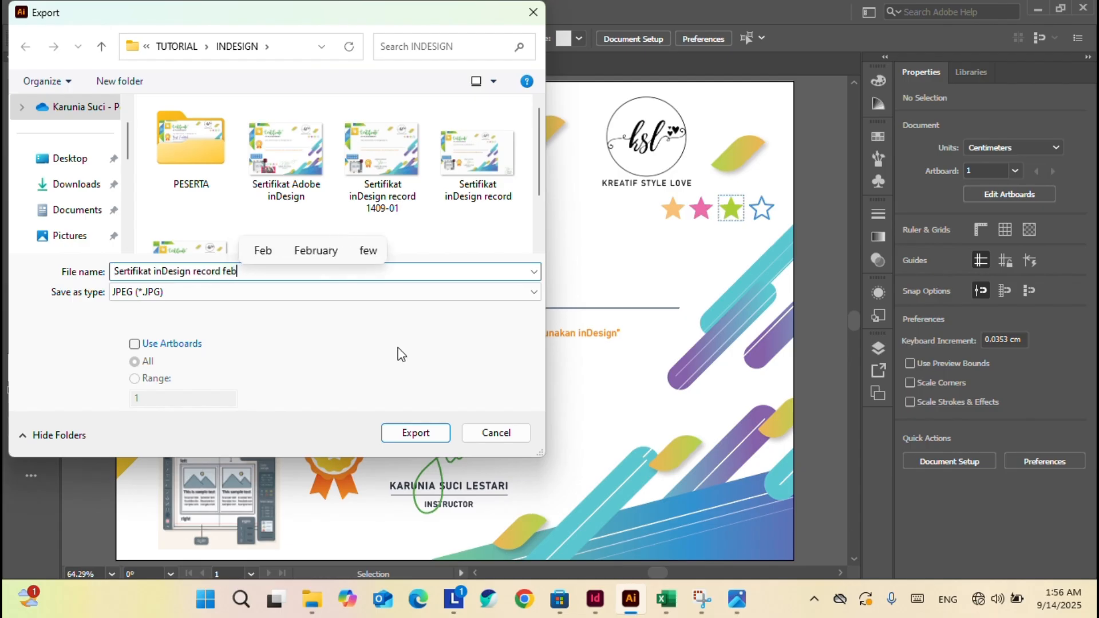
text( 25)
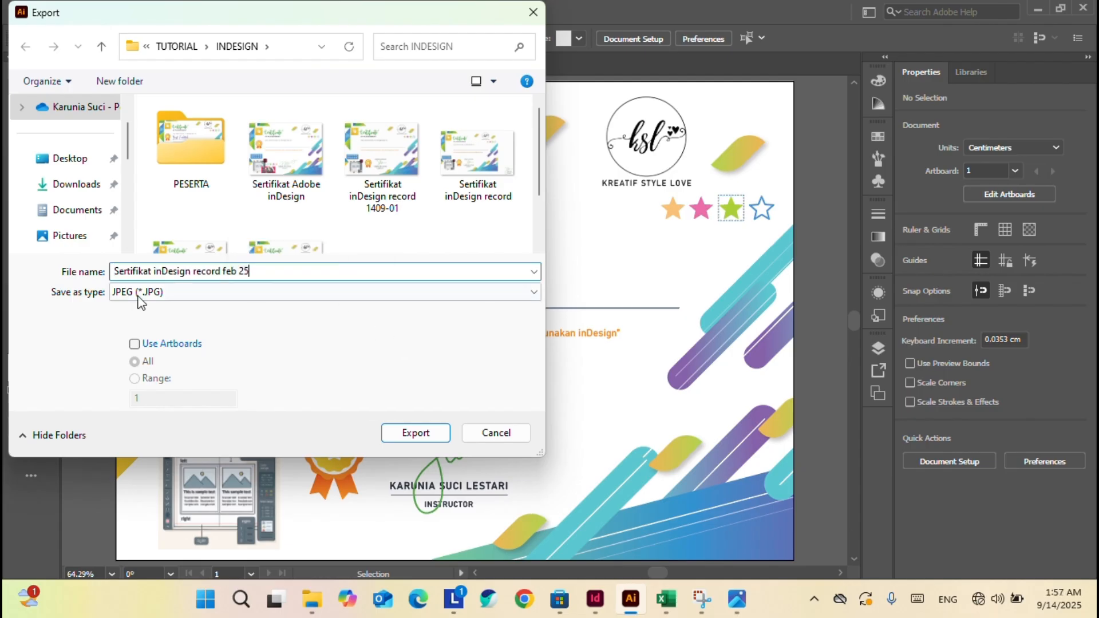
click(151, 347)
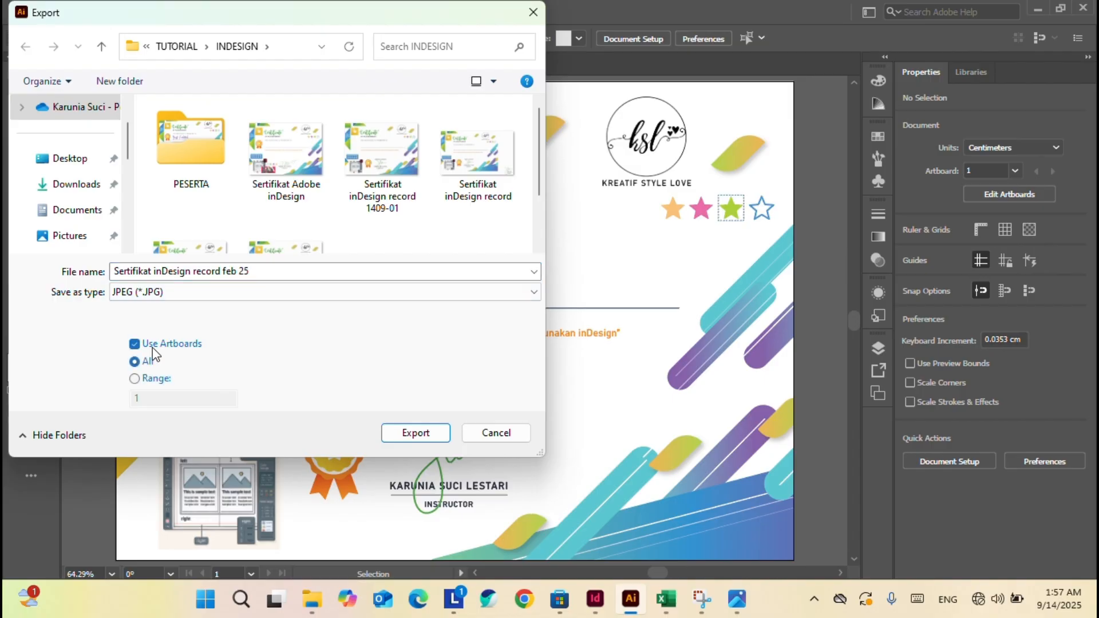
click(425, 433)
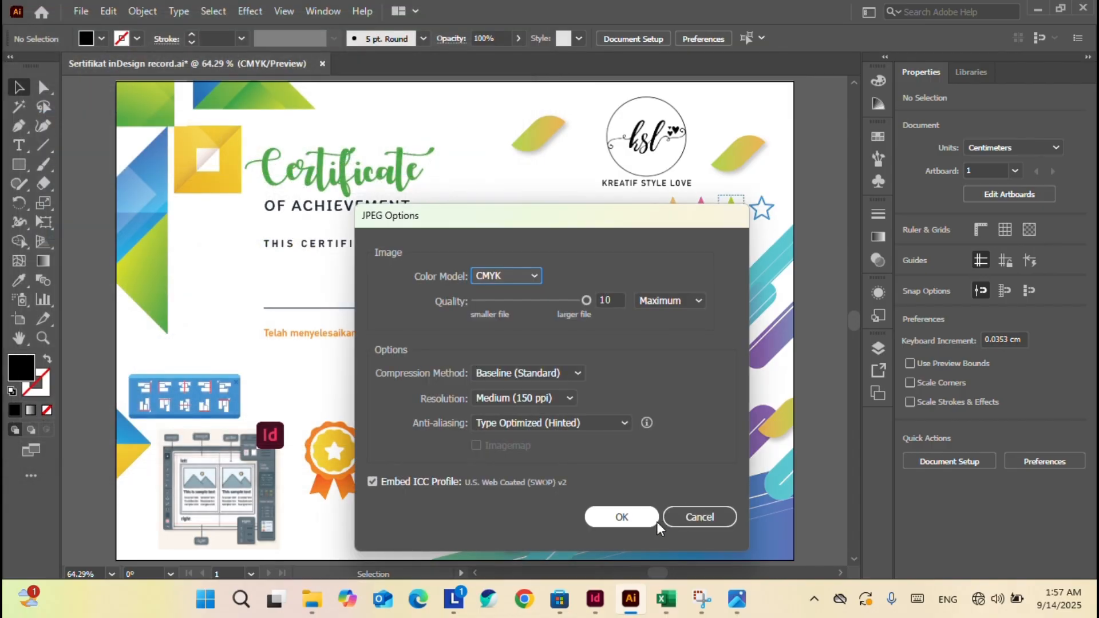
click(634, 526)
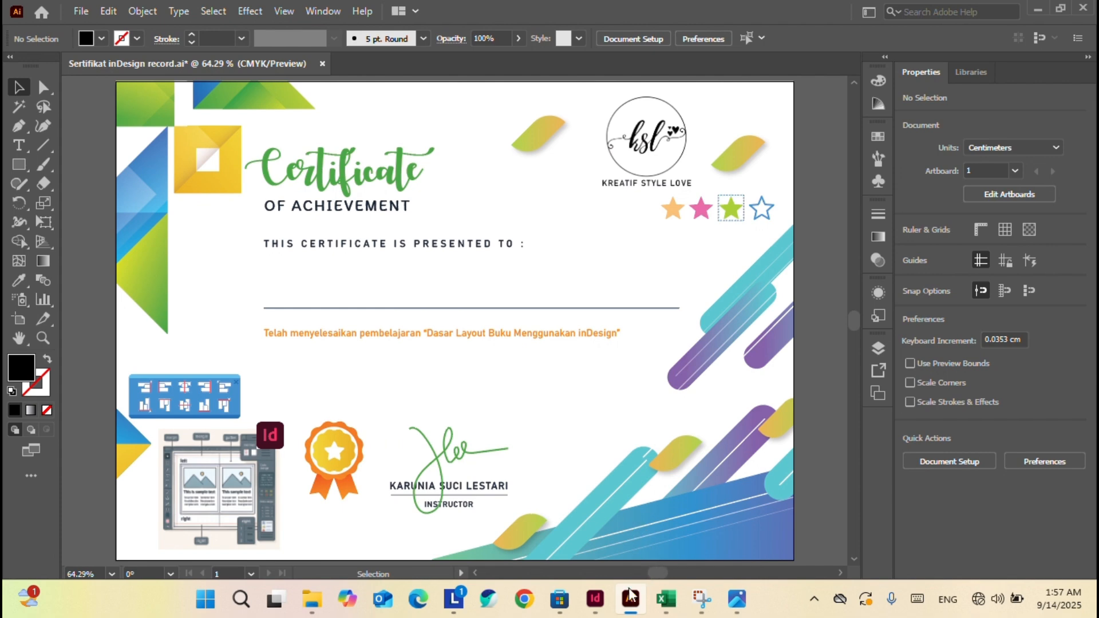
Back in InDesign, close the Data Merge panel and go to the A-Master.
click(596, 599)
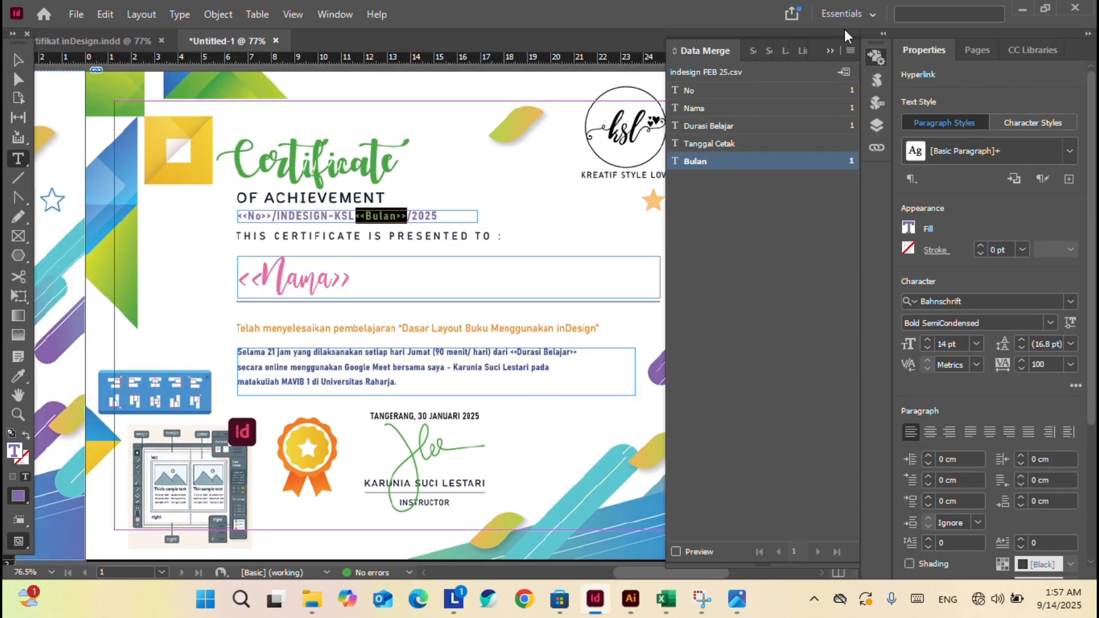
click(830, 53)
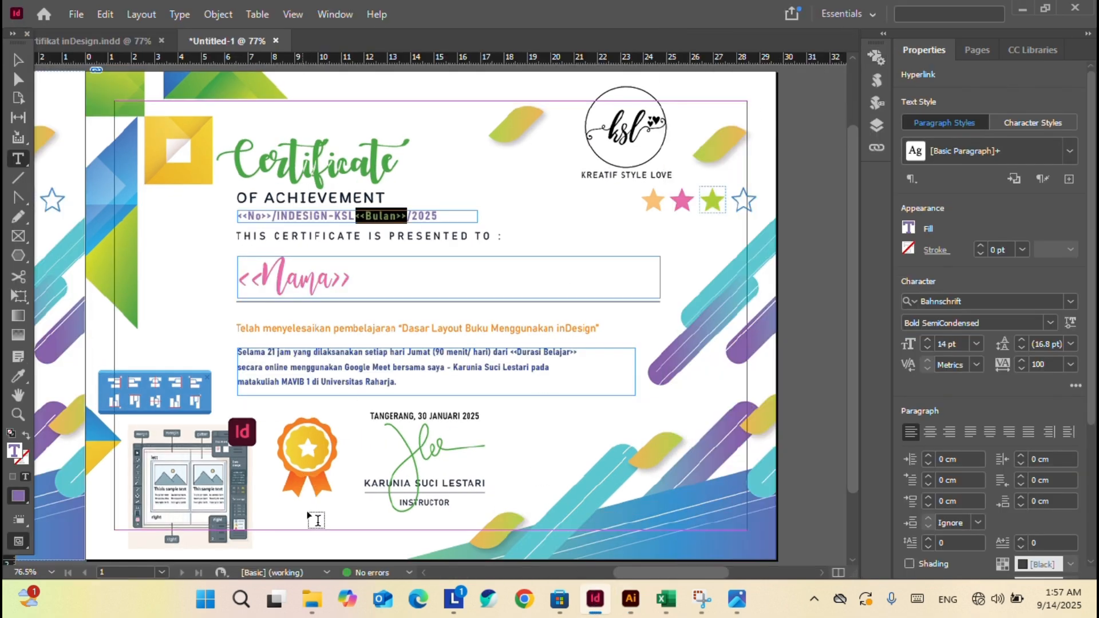
click(163, 573)
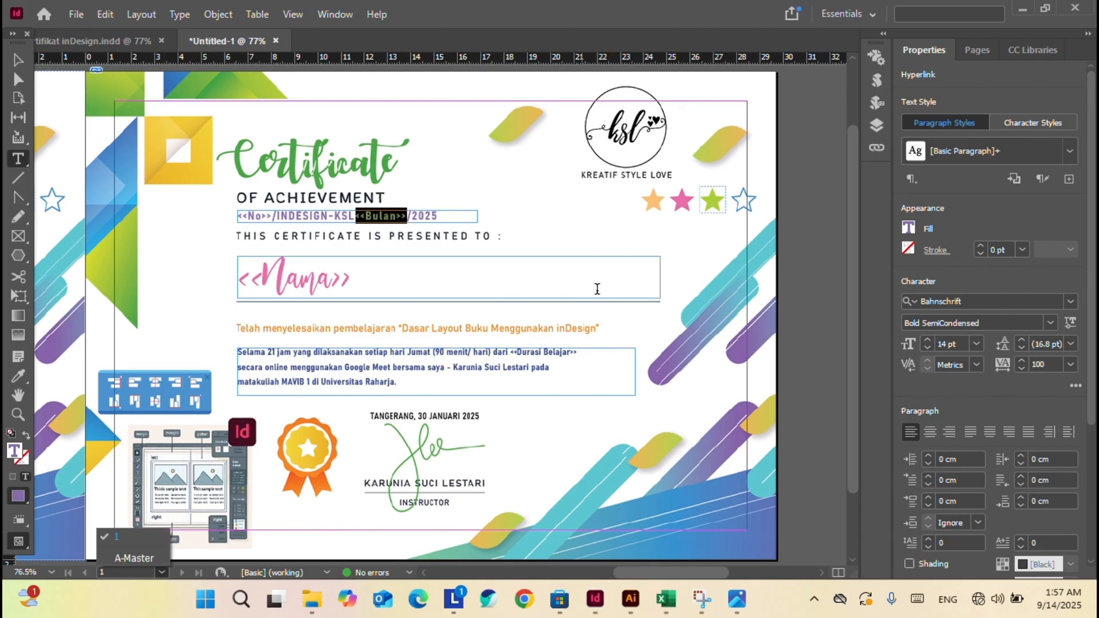
click(134, 558)
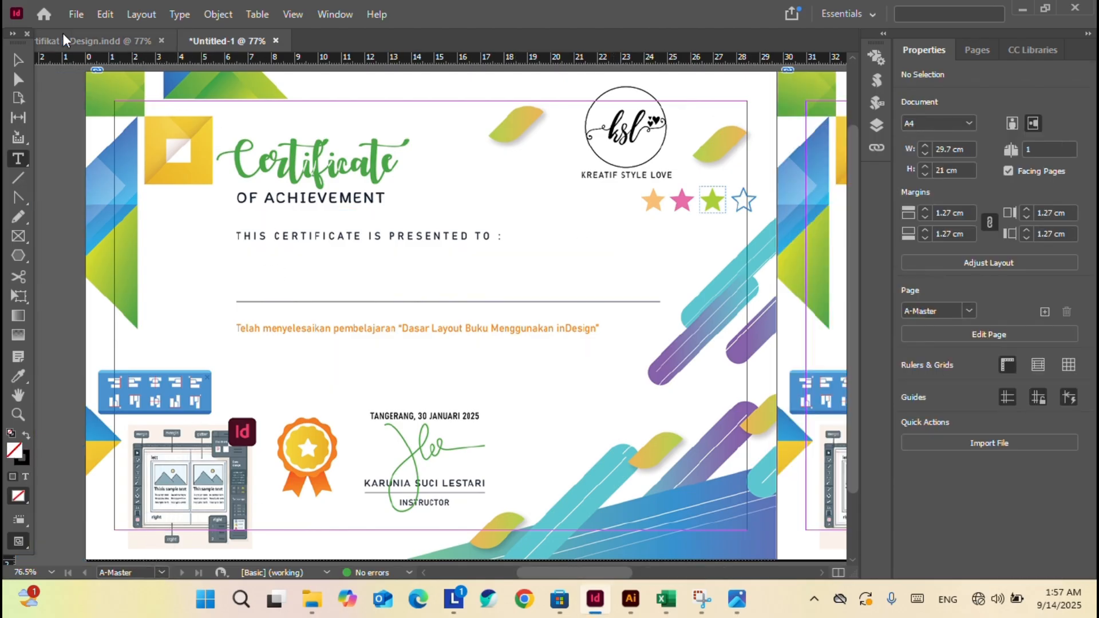
Replace the left master page's background with Sertifikat inDesign record feb 25-01.jpg.
key(v)
click(130, 85)
click(75, 15)
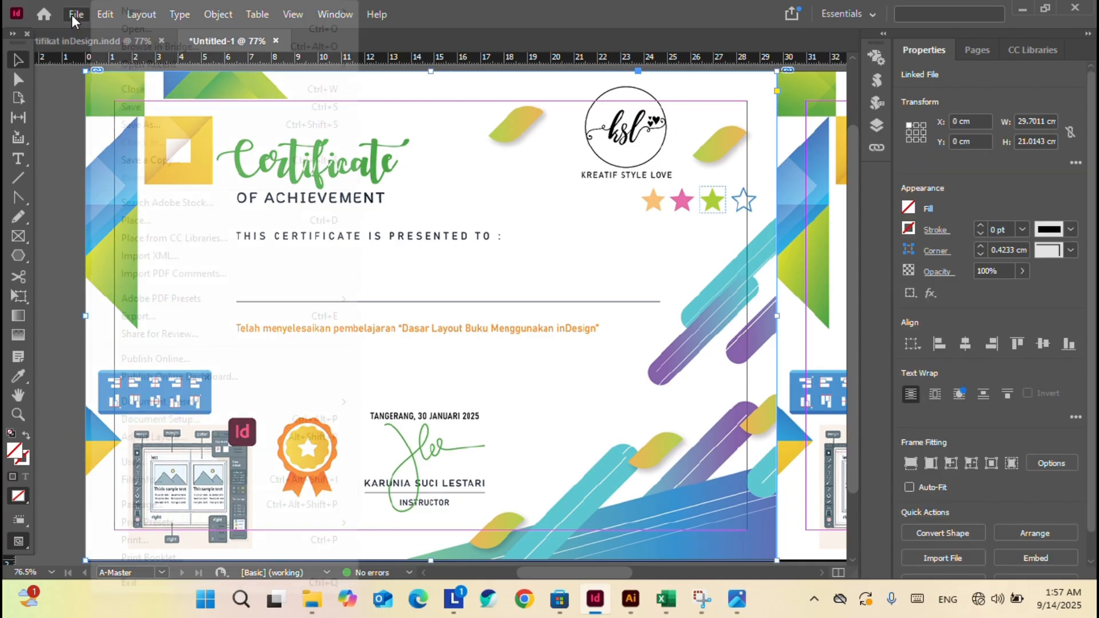
click(171, 220)
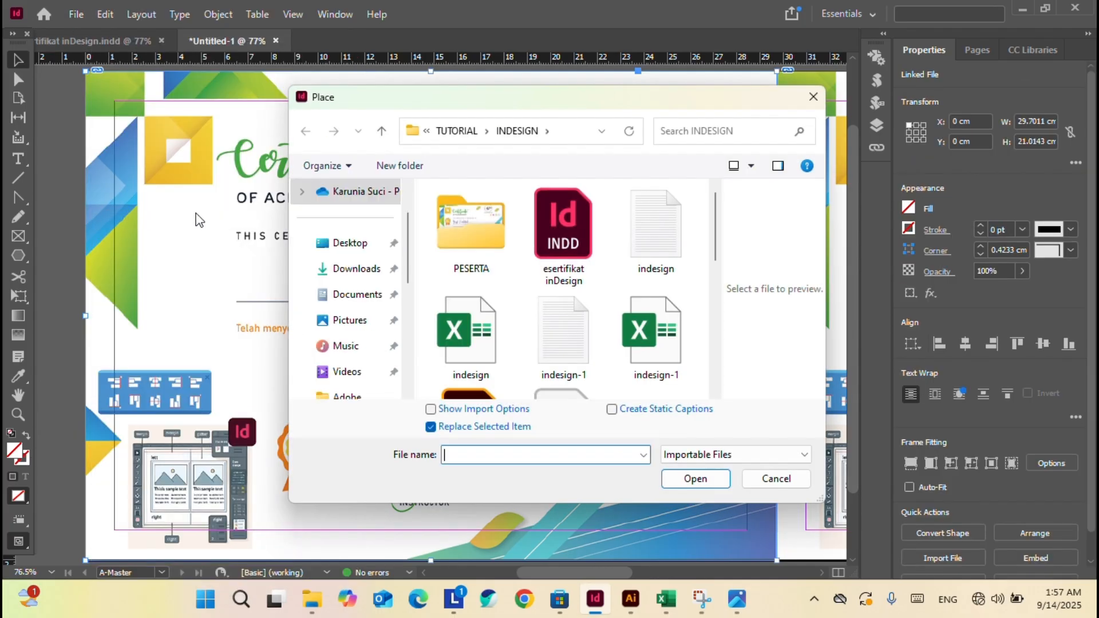
scroll(589, 336, down, 5)
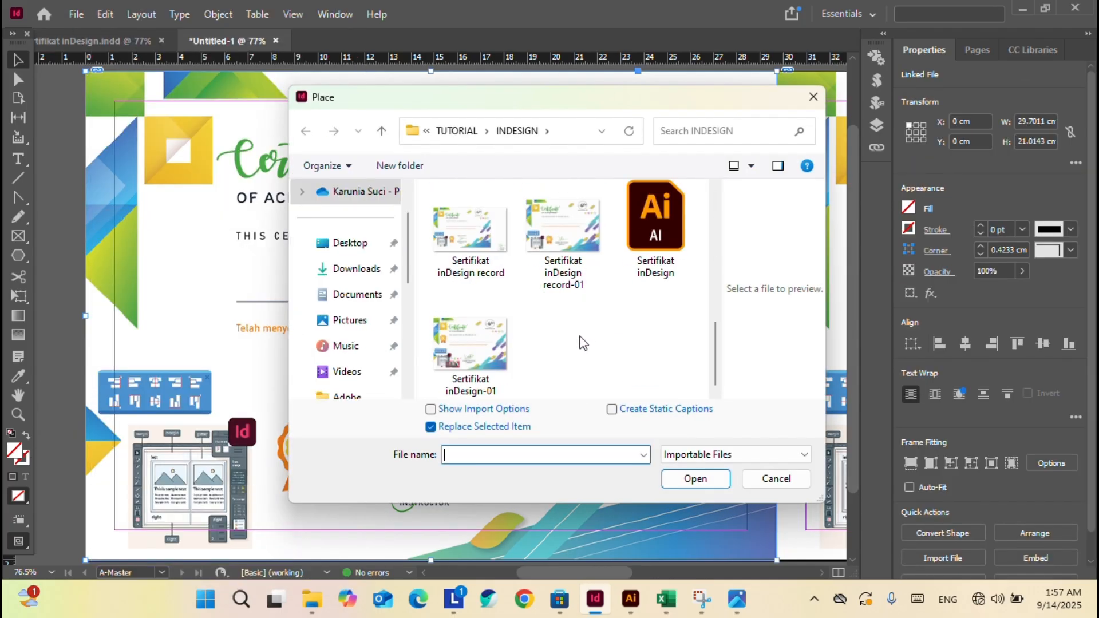
scroll(583, 342, up, 2)
click(593, 289)
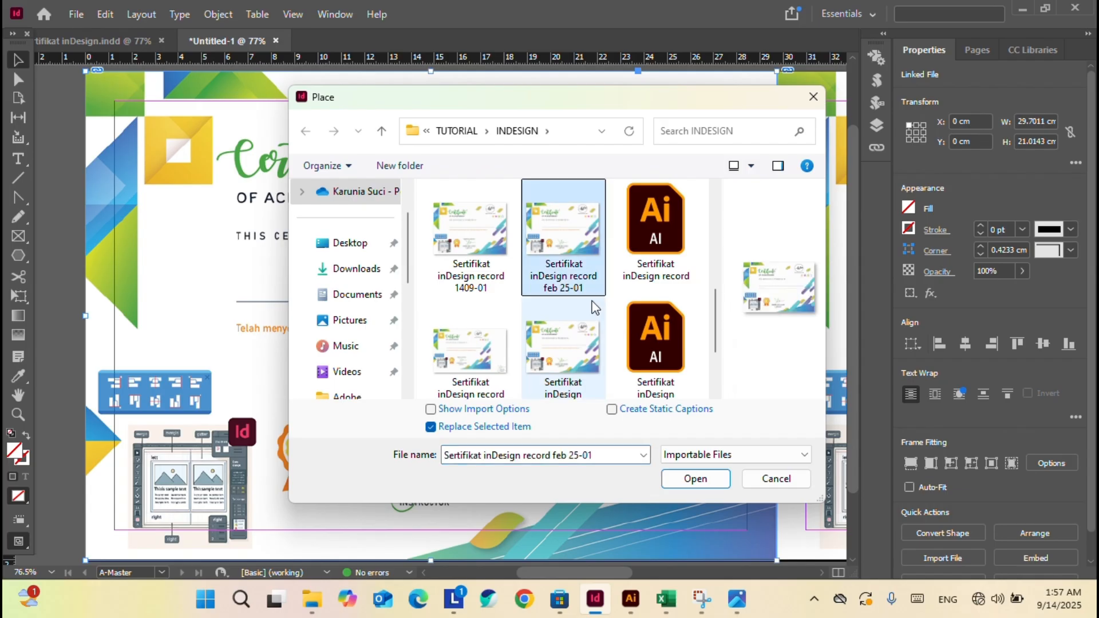
click(695, 479)
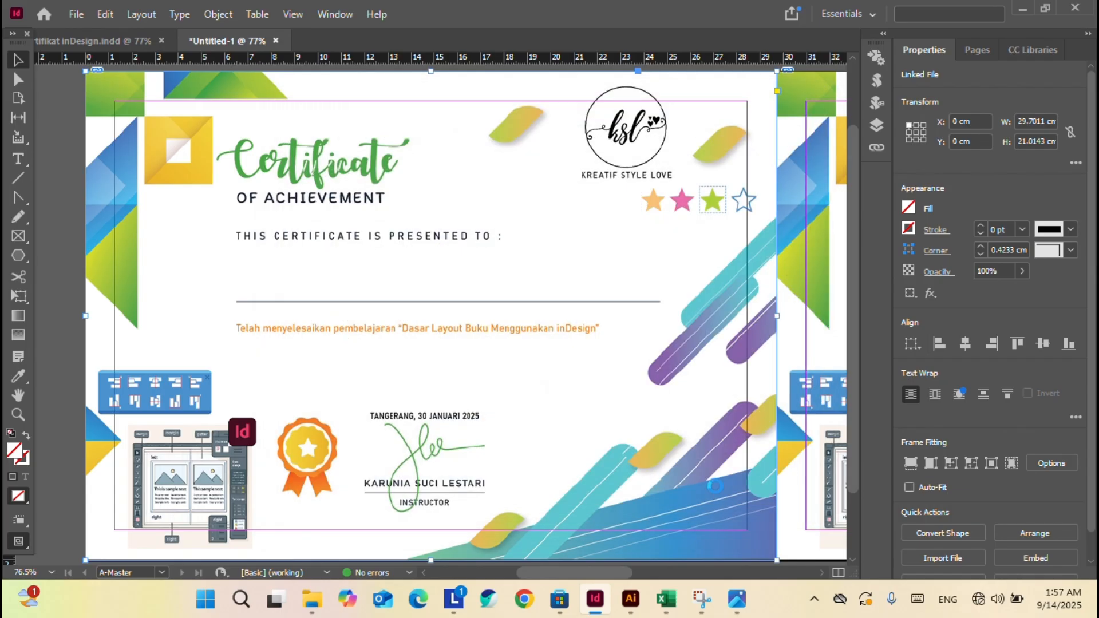
Replace the right master page's background with the same feb 25-01 image.
click(807, 95)
click(76, 15)
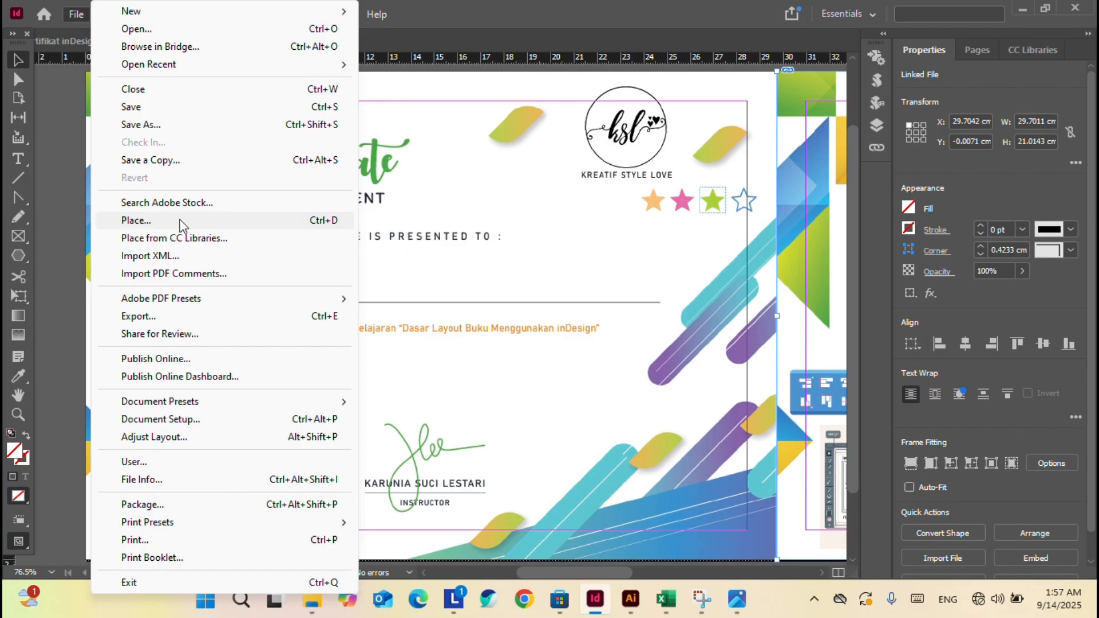
click(181, 222)
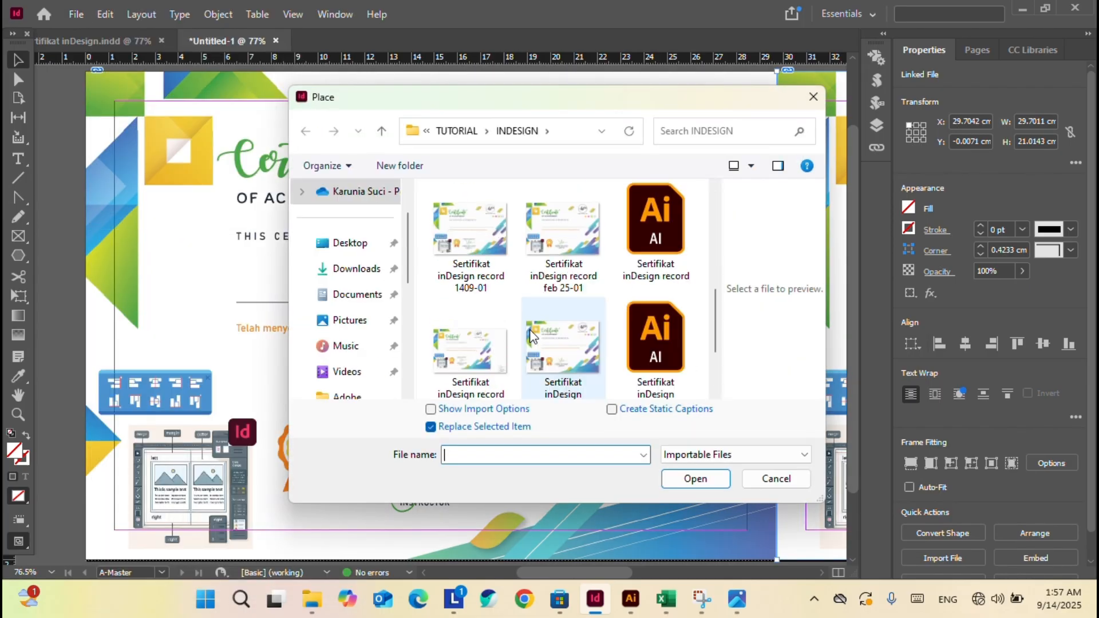
click(564, 240)
click(696, 479)
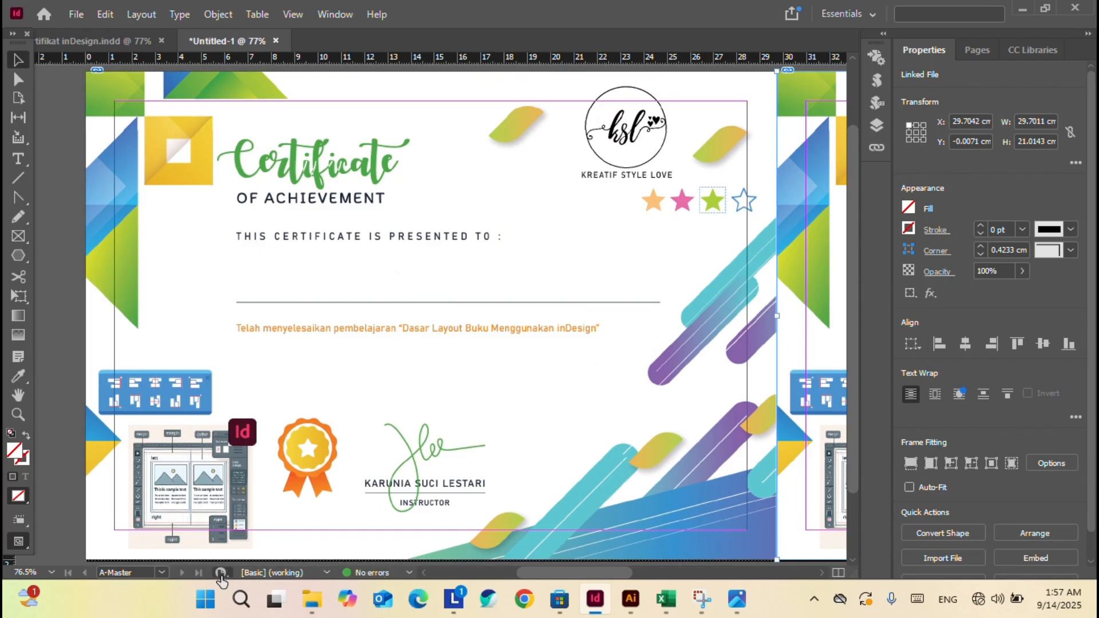
click(162, 573)
On page 1, duplicate the body text frame above the signature and begin typing 'Tangerang, 0'.
click(136, 539)
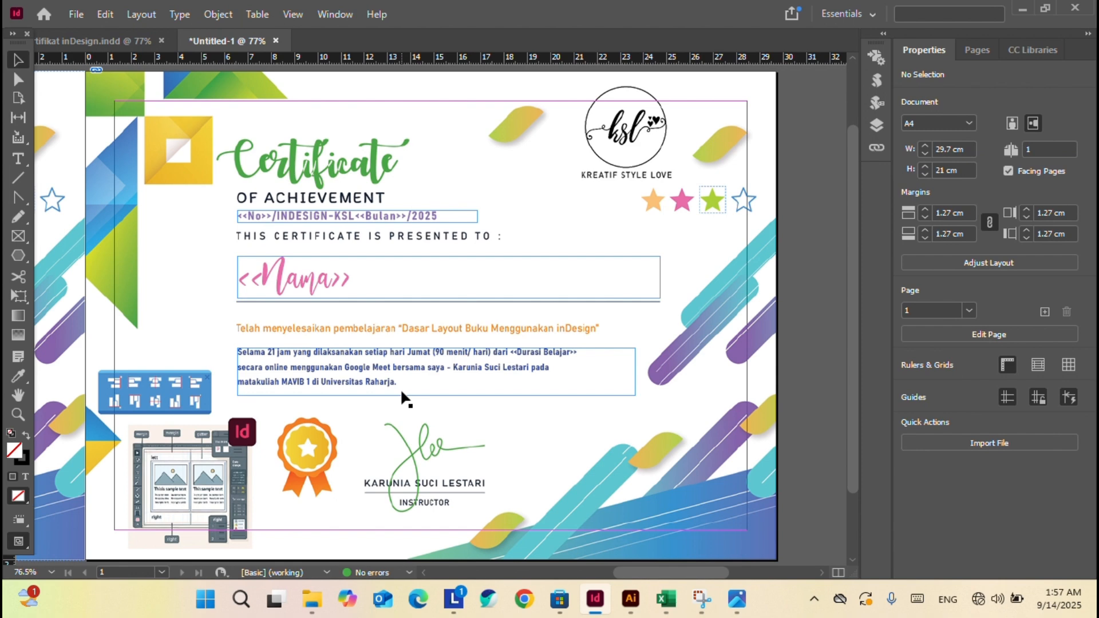
click(309, 218)
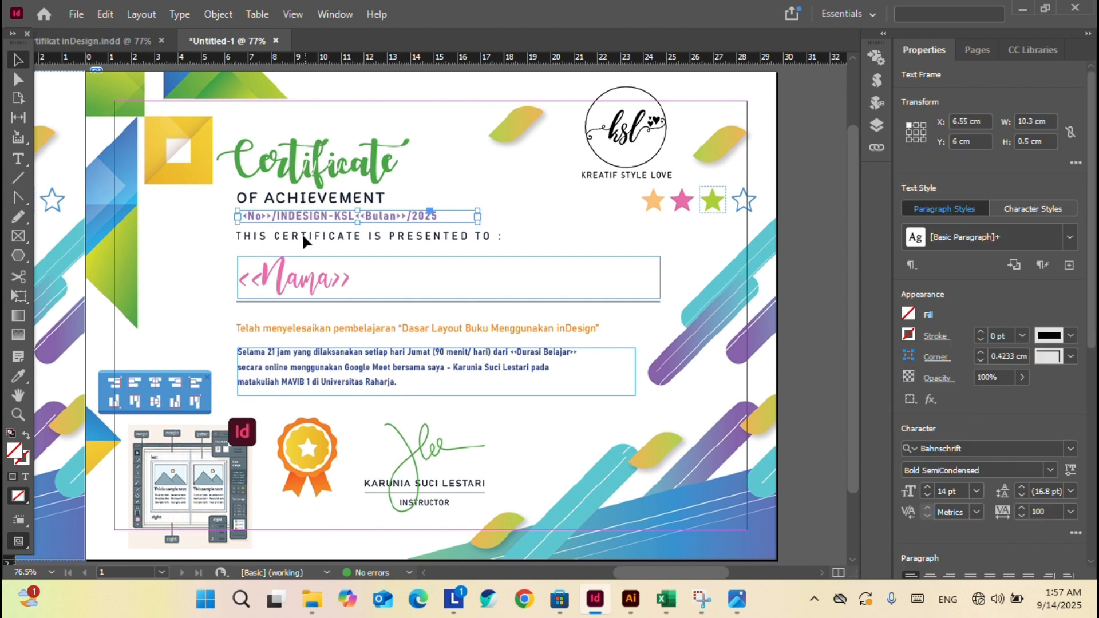
click(321, 384)
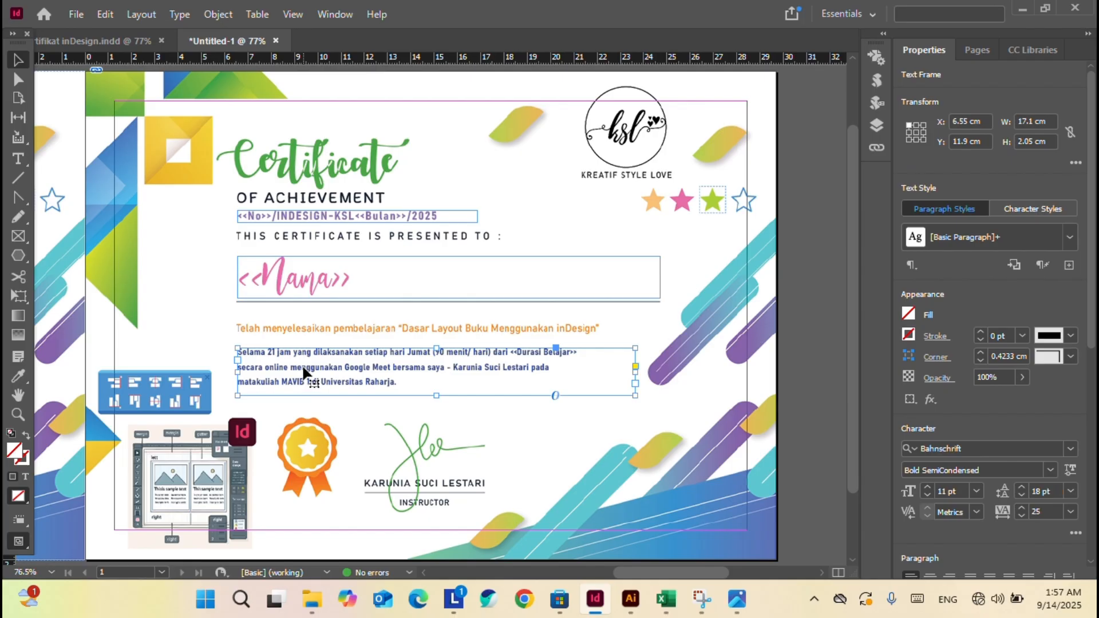
drag(306, 373, 421, 433)
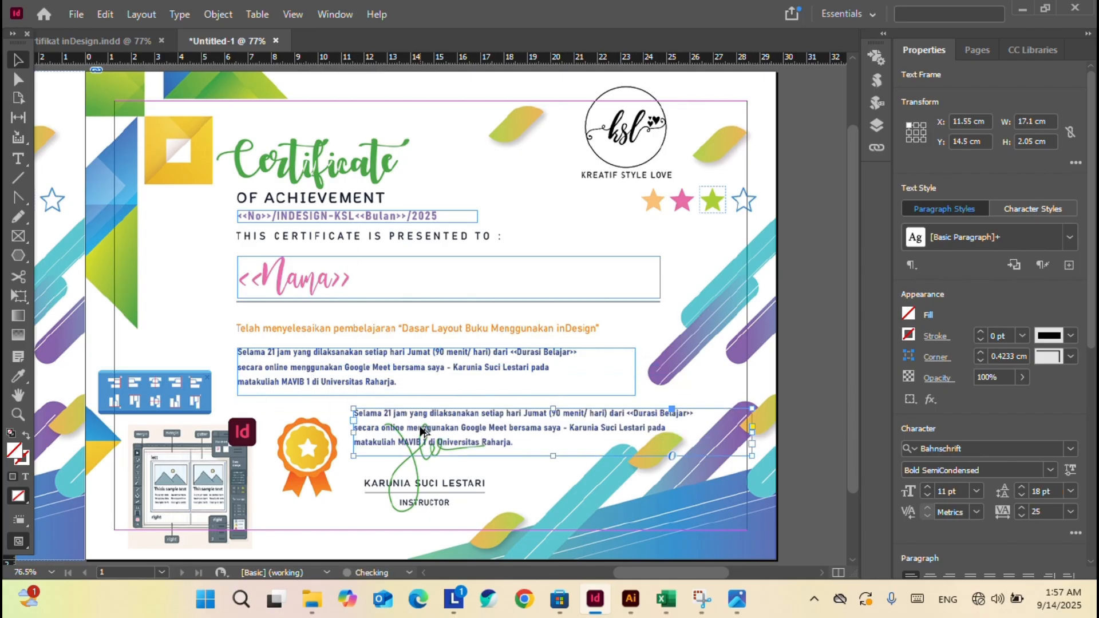
double_click(482, 430)
key(ctrl+a)
text(Ta)
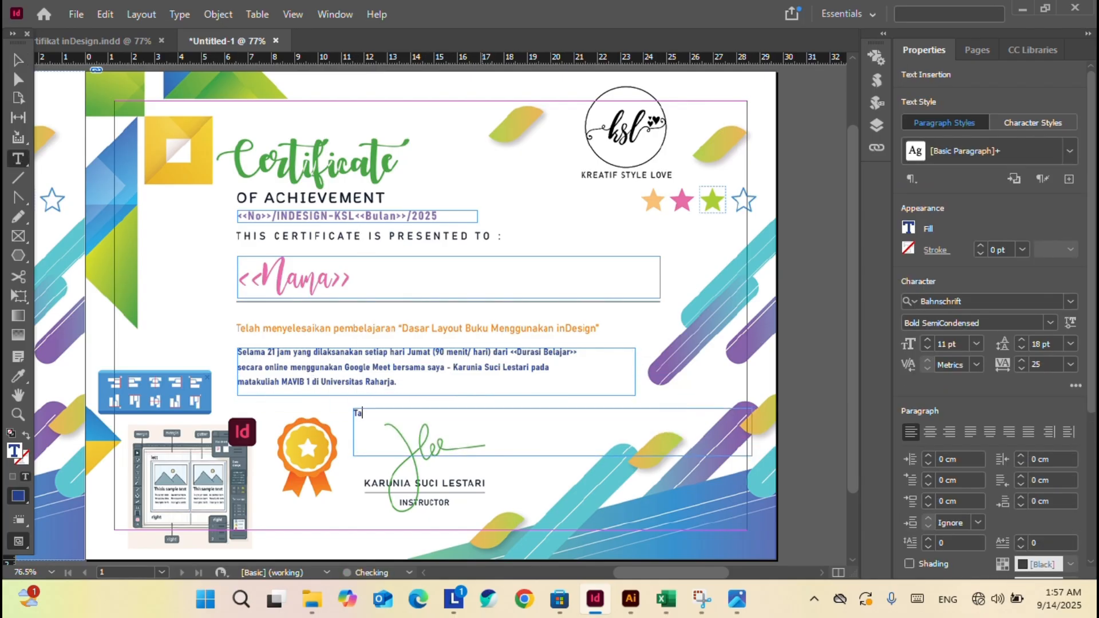
text(ngerang, 02 Februari 2025)
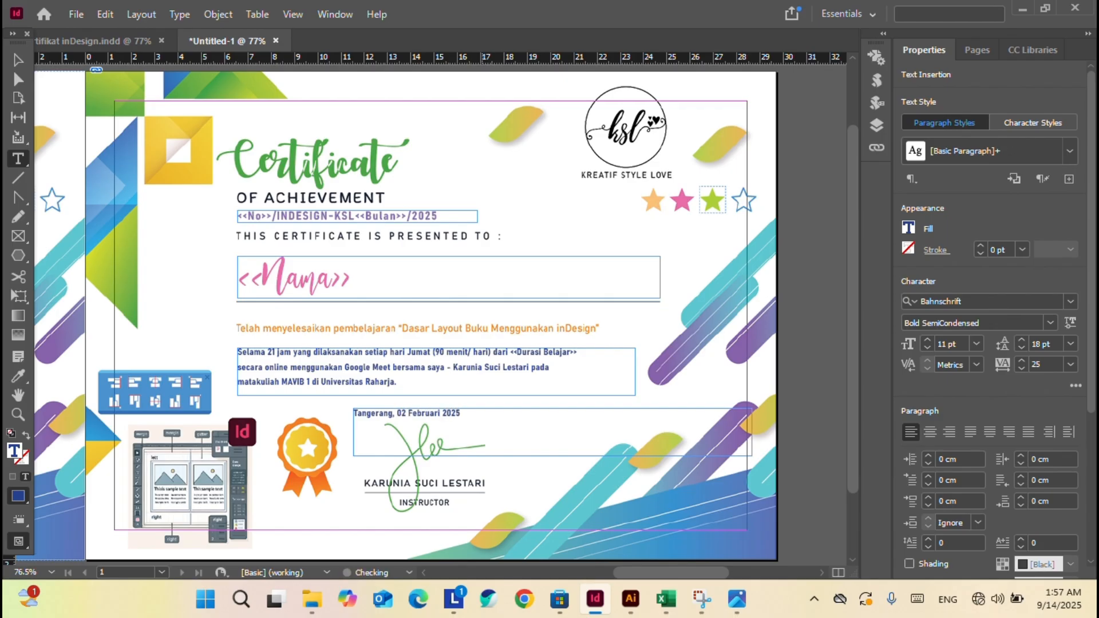
Centre-align the 'Tangerang, 02 Februari 2025' text within its frame.
click(17, 60)
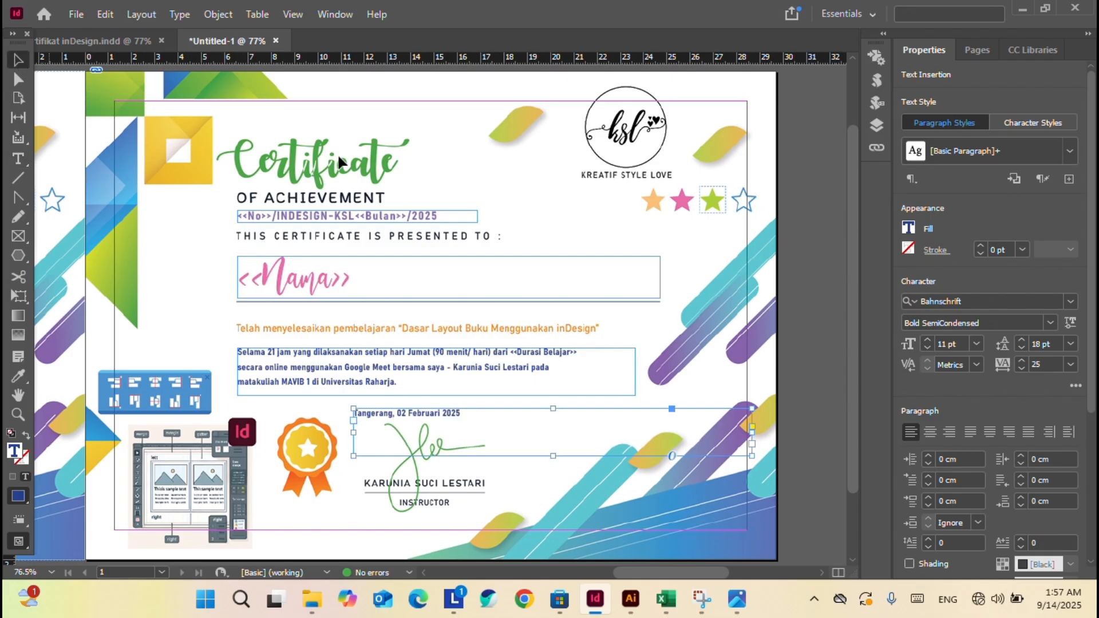
click(500, 483)
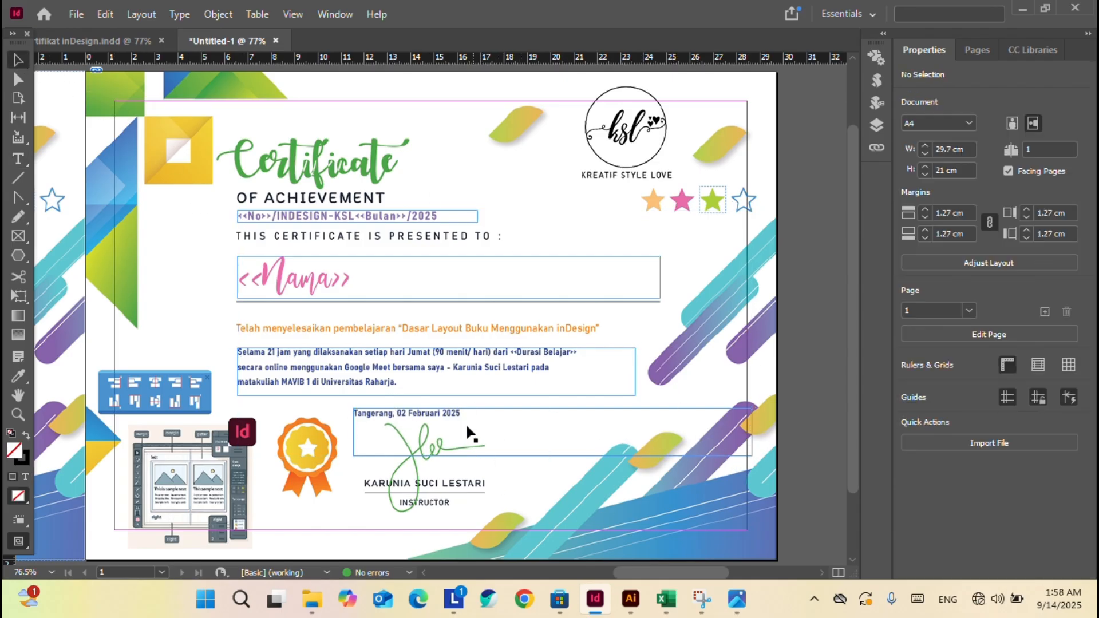
click(451, 413)
double_click(451, 413)
key(ctrl+a)
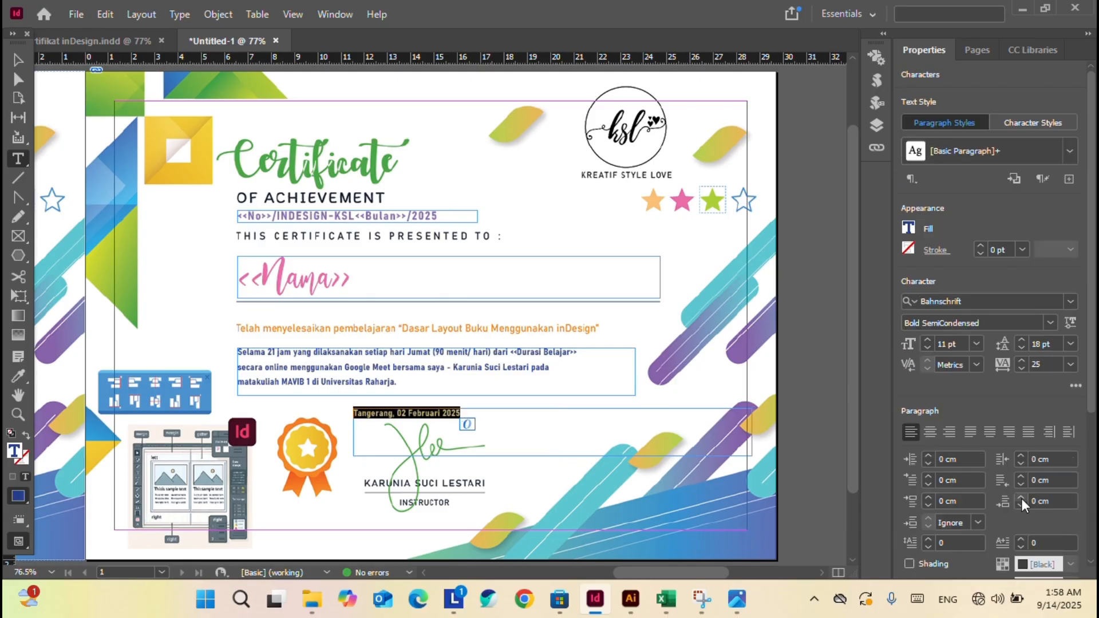
click(931, 431)
key(Escape)
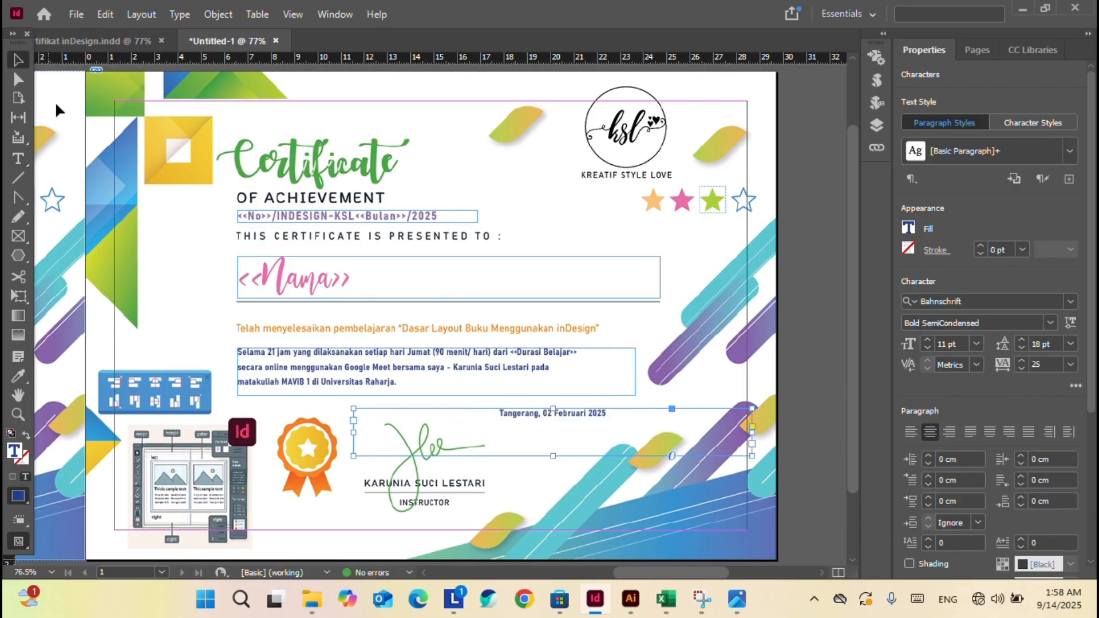
Shorten and narrow the date frame to fit snugly around the single line.
drag(553, 456, 546, 424)
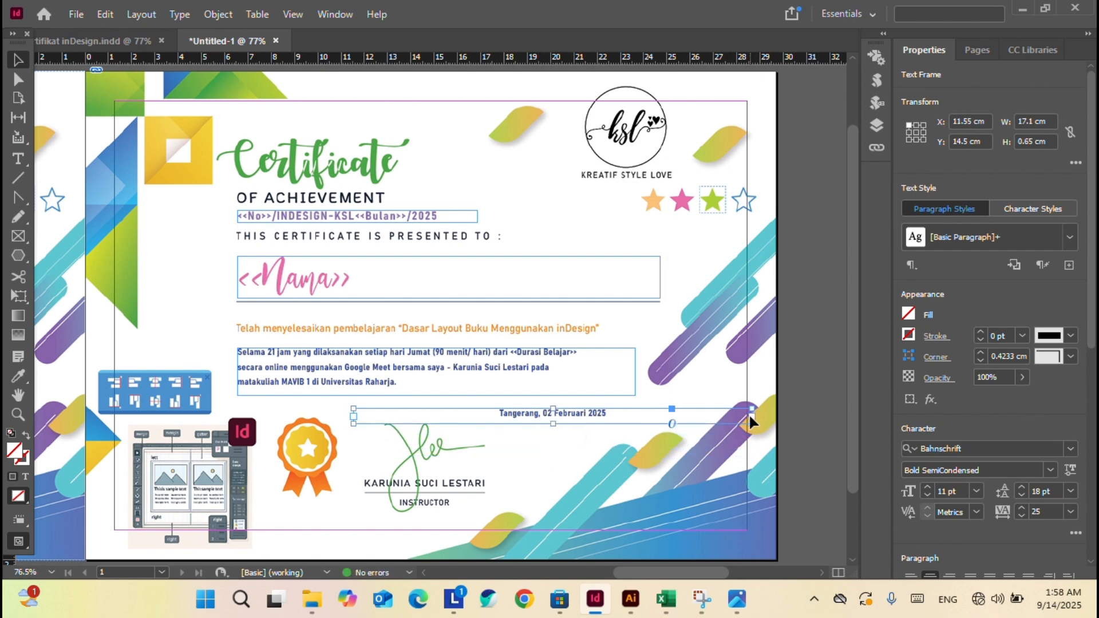
drag(751, 423, 491, 422)
click(524, 445)
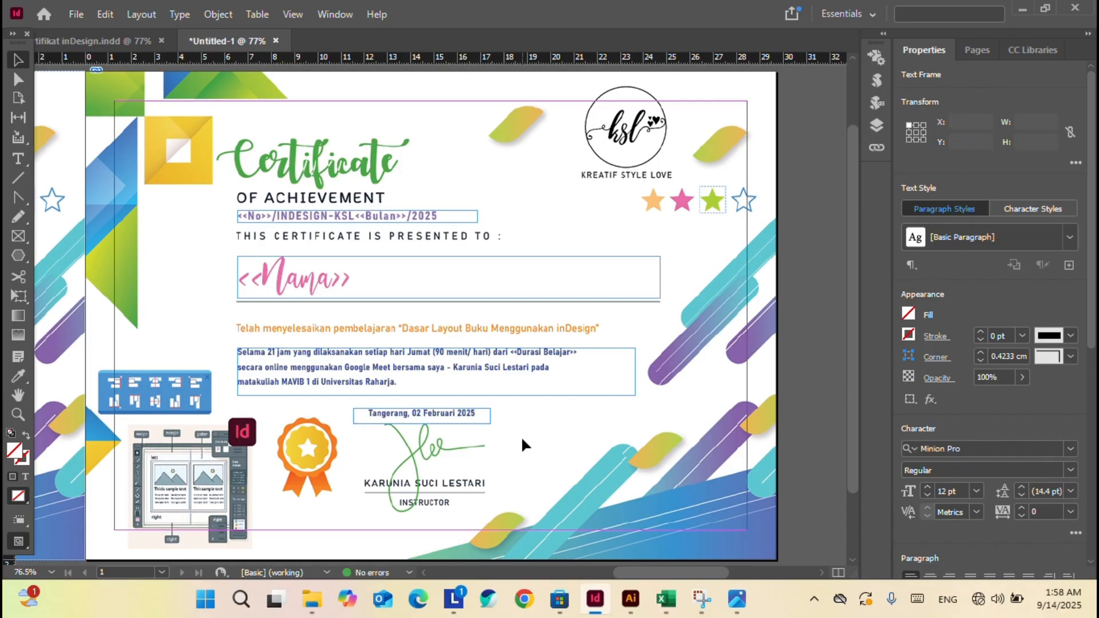
scroll(523, 445, down, 1)
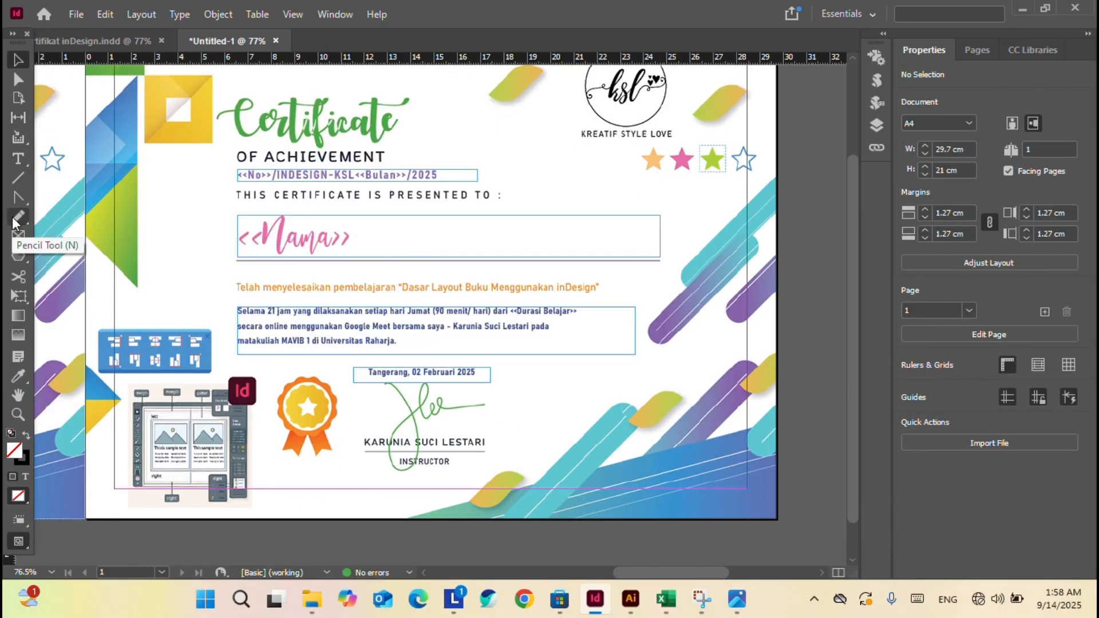
Draw a helper rectangle frame spanning the signature block, trimming its sides to the signature.
click(18, 235)
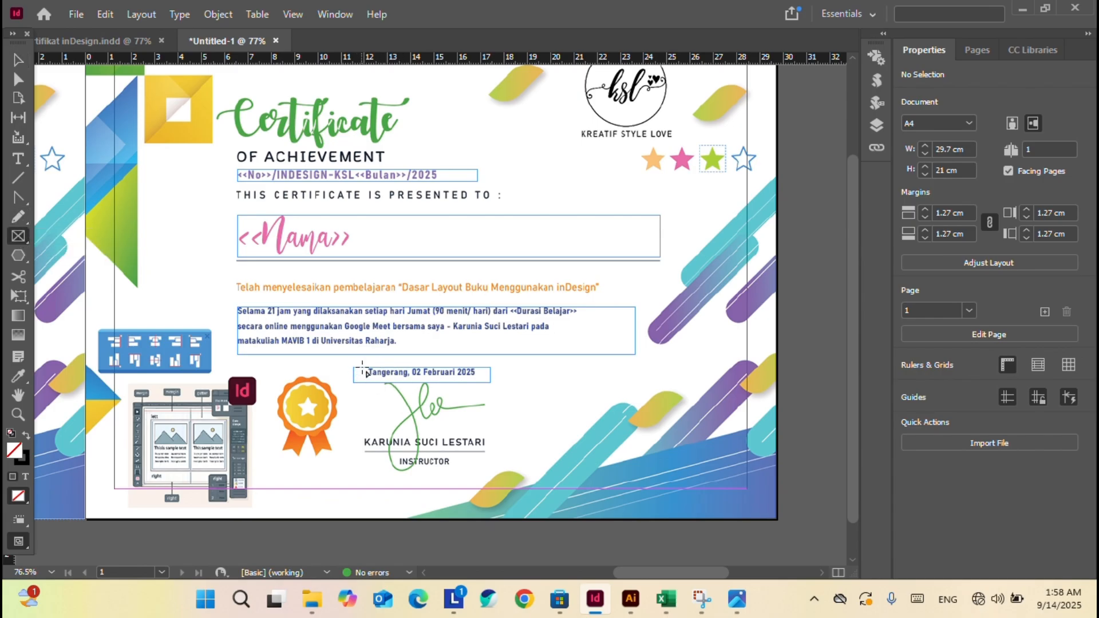
drag(361, 371, 491, 472)
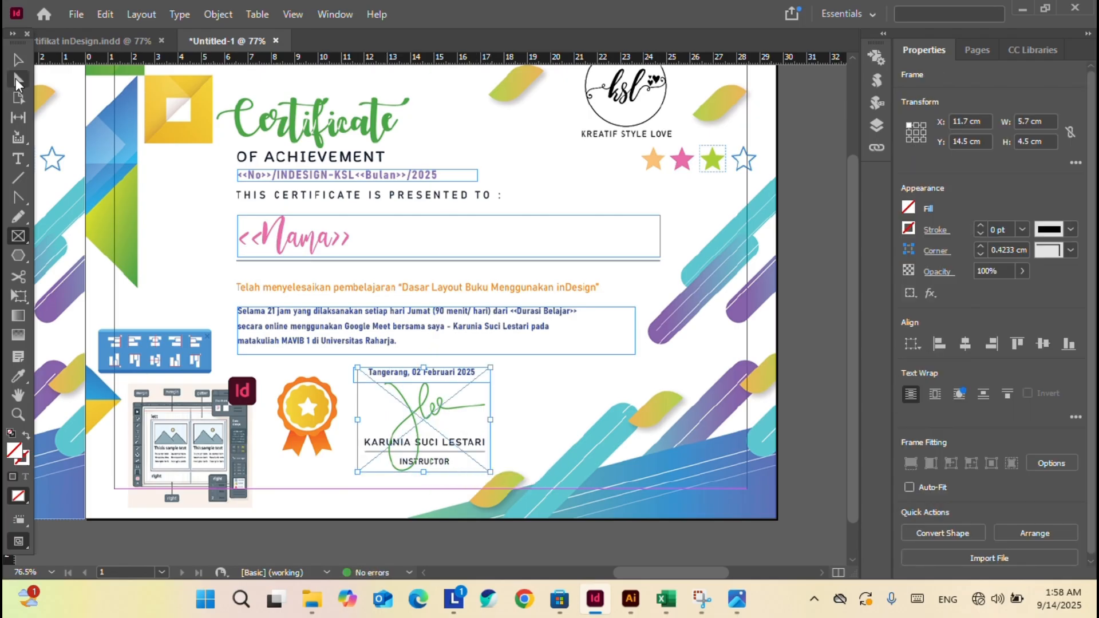
click(18, 61)
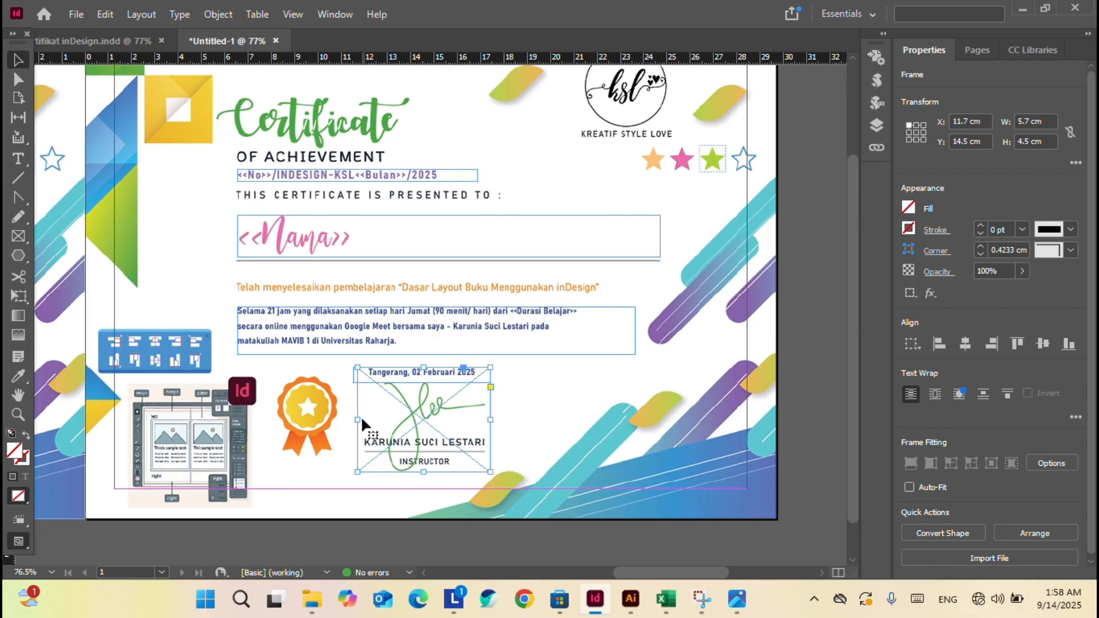
drag(358, 420, 364, 424)
drag(490, 418, 486, 418)
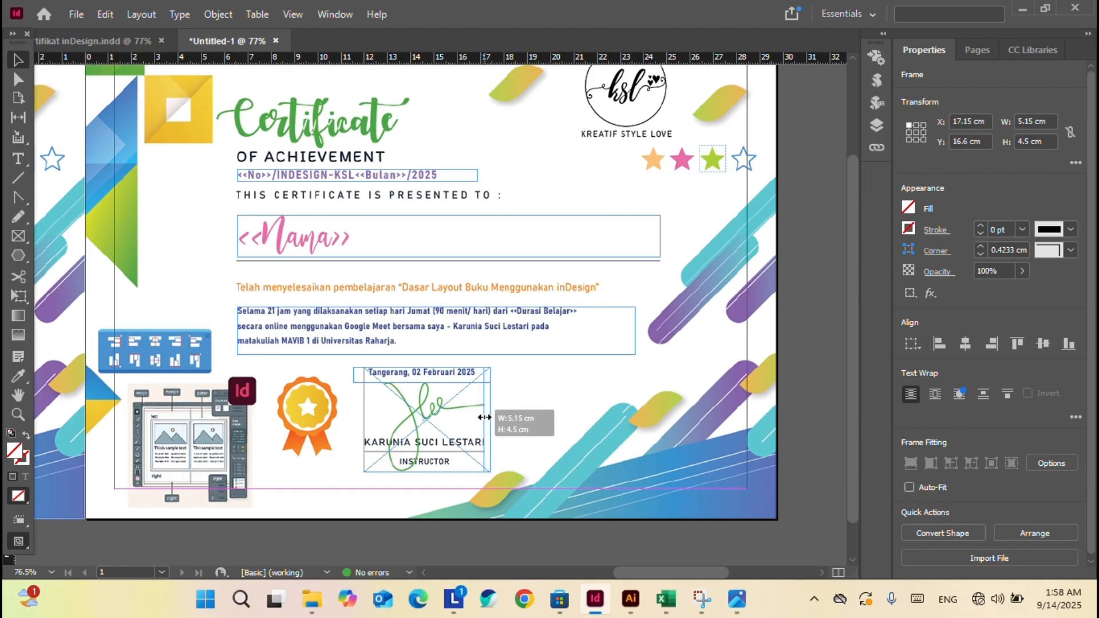
click(527, 393)
Centre the date frame horizontally on the signature frame as key object, then remove the helper frame.
click(358, 376)
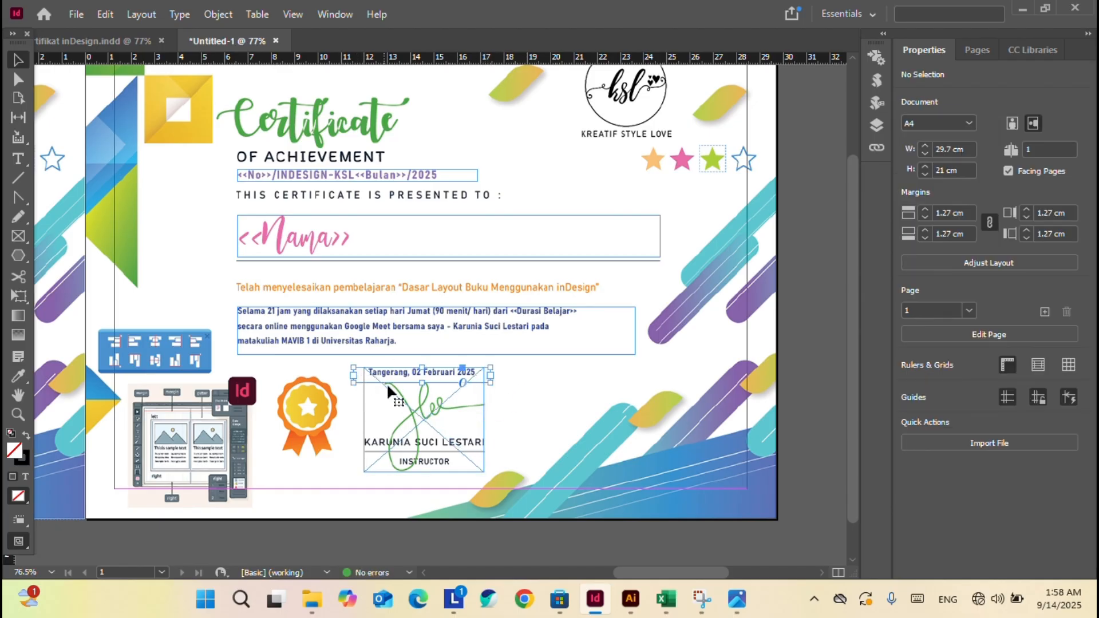
shift+click(404, 403)
click(405, 403)
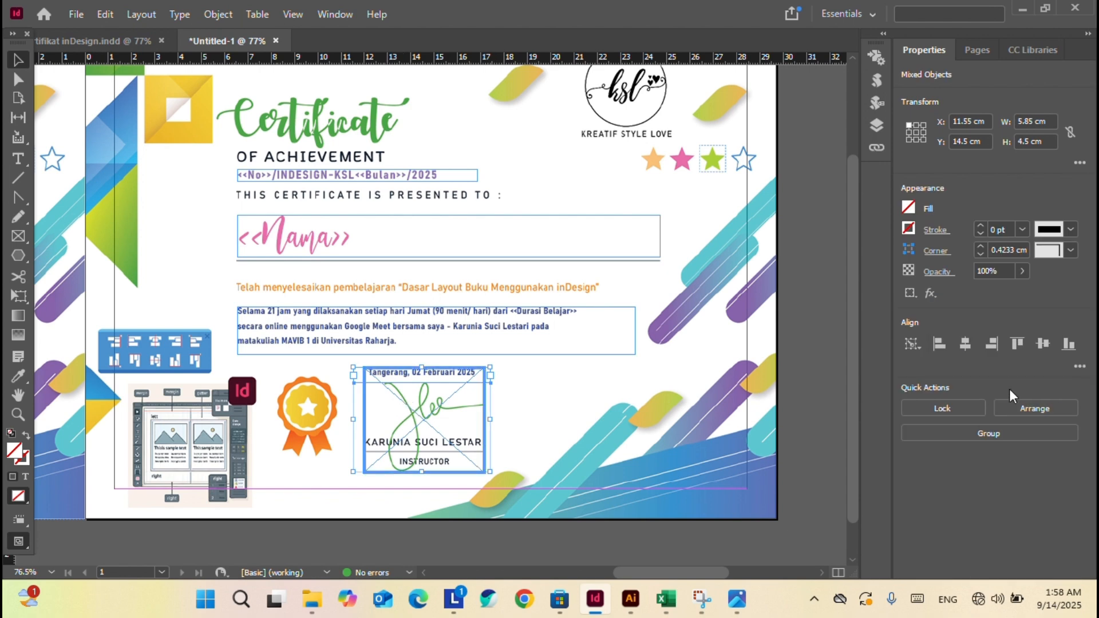
click(965, 344)
click(564, 382)
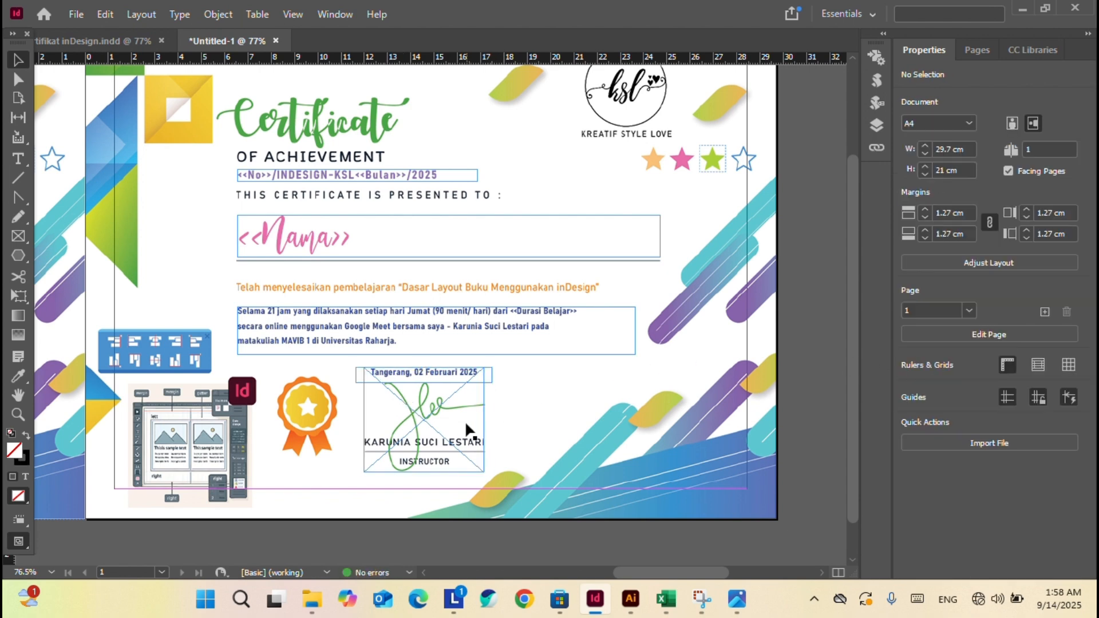
click(442, 424)
key(ctrl+shift+a)
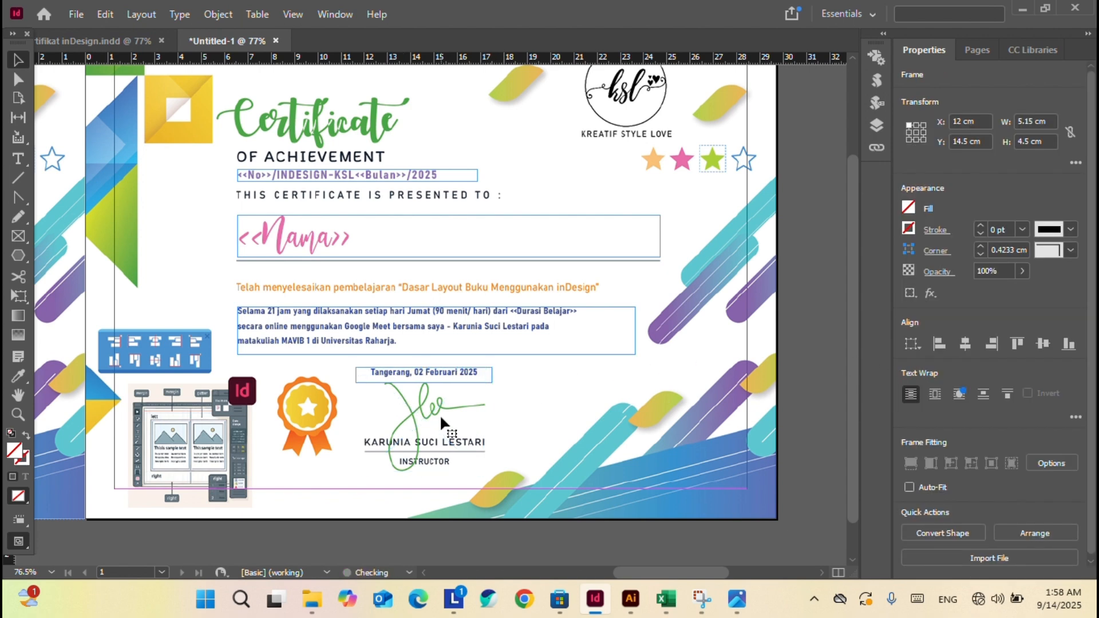
Colour the date line black and raise its font size to 13 pt.
key(t)
triple_click(464, 372)
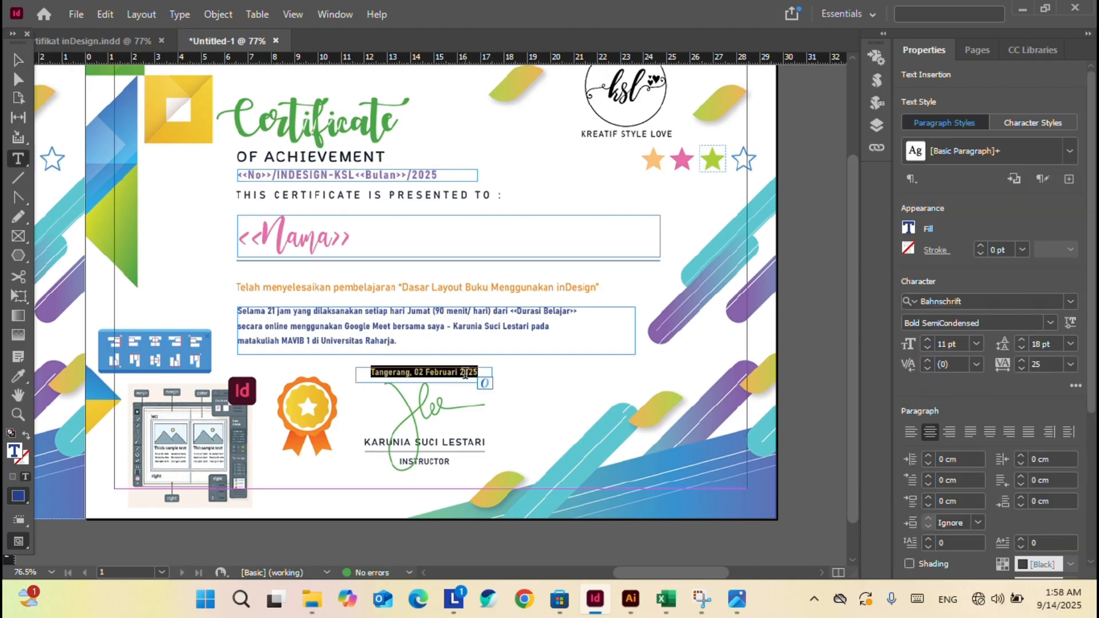
click(914, 229)
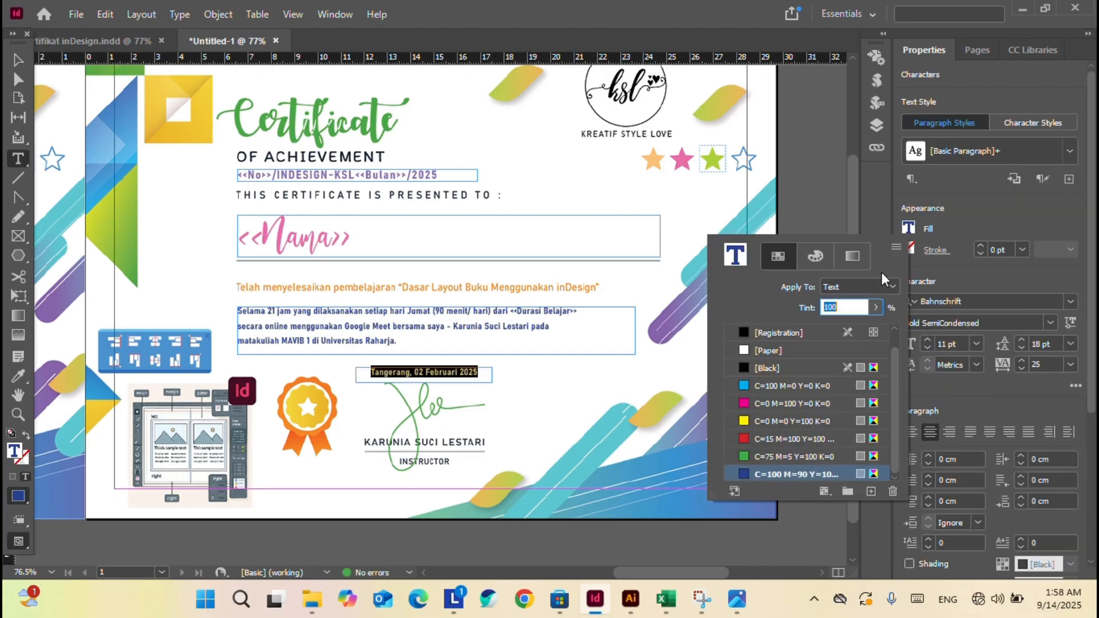
click(744, 332)
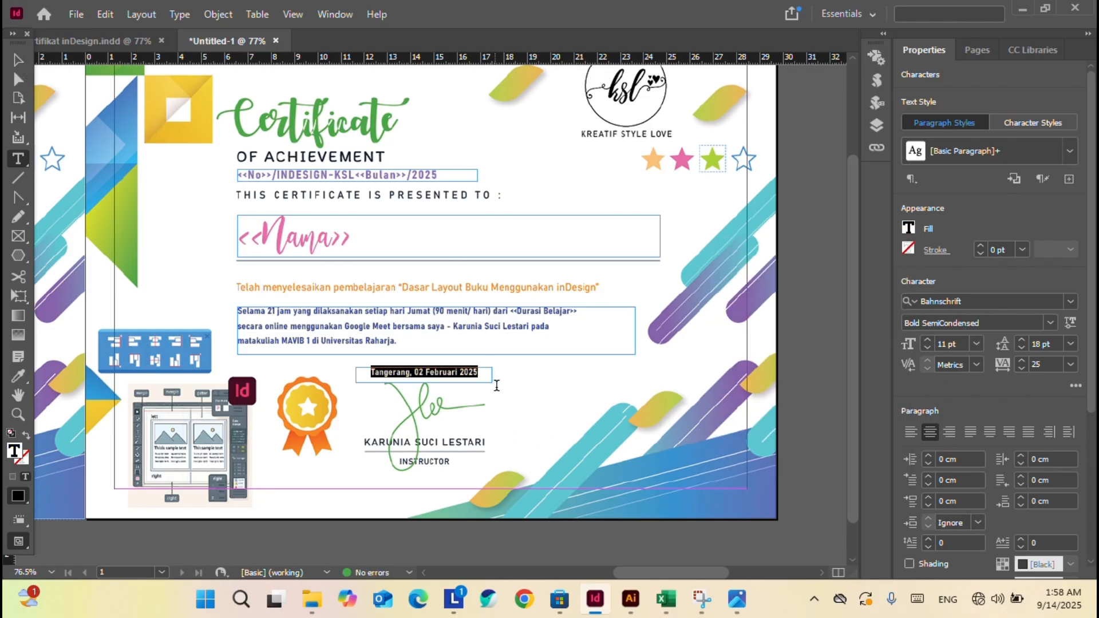
click(926, 339)
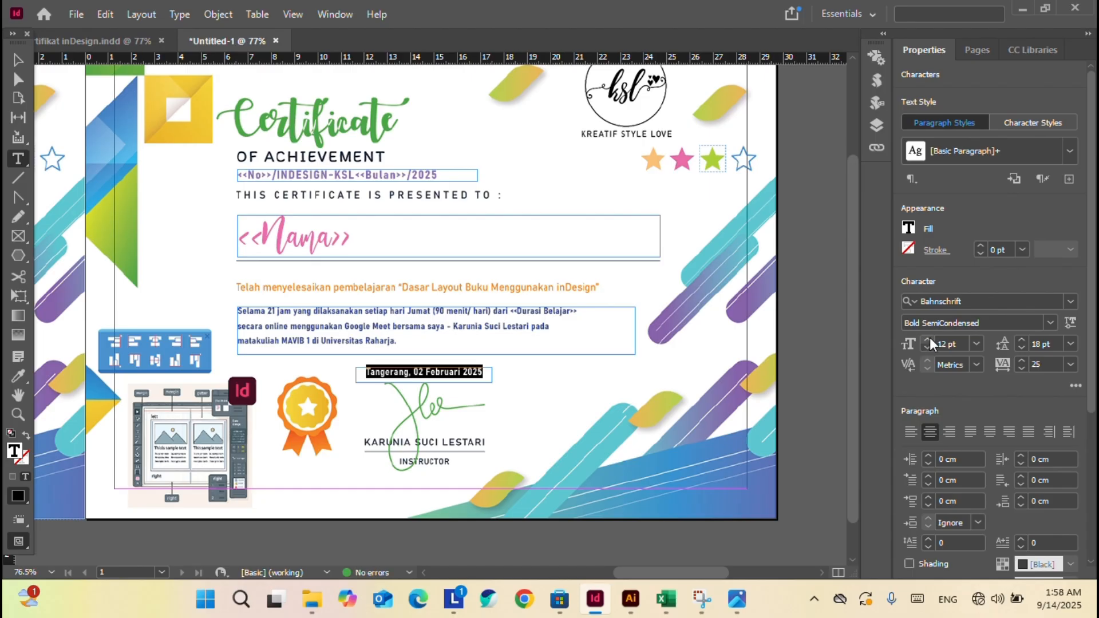
click(928, 339)
Nudge the date text frame slightly lower.
click(18, 59)
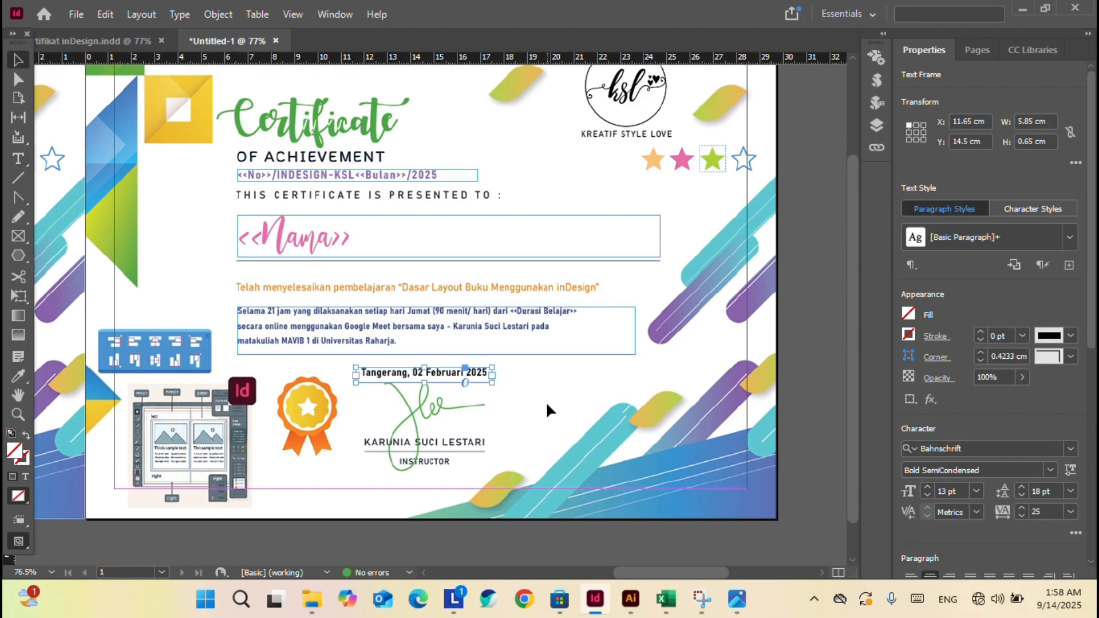
click(534, 413)
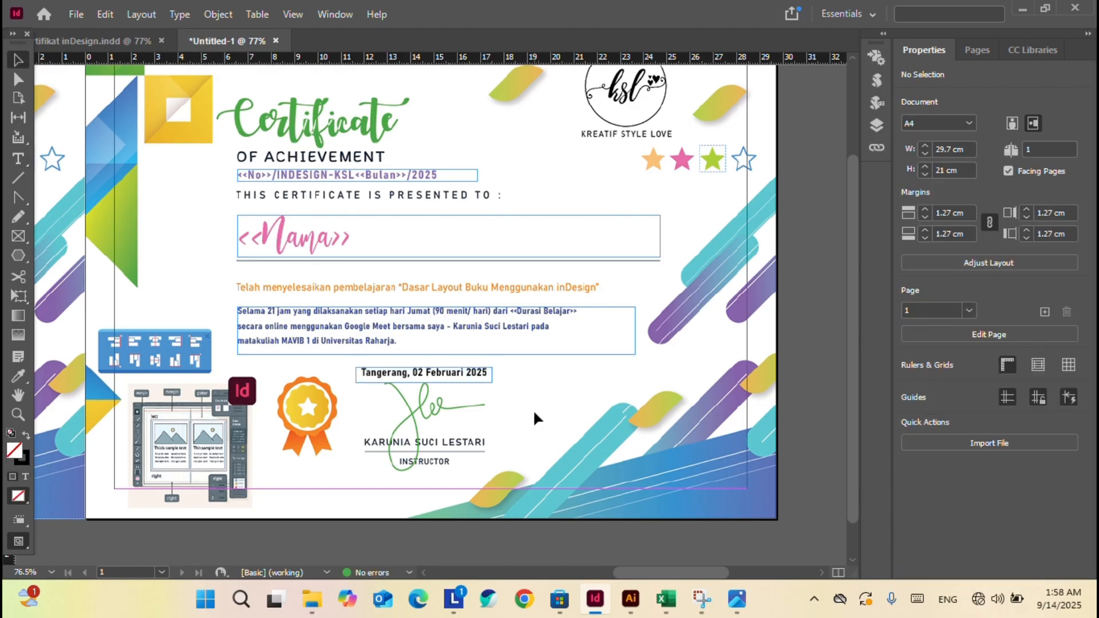
click(468, 372)
drag(476, 379, 476, 381)
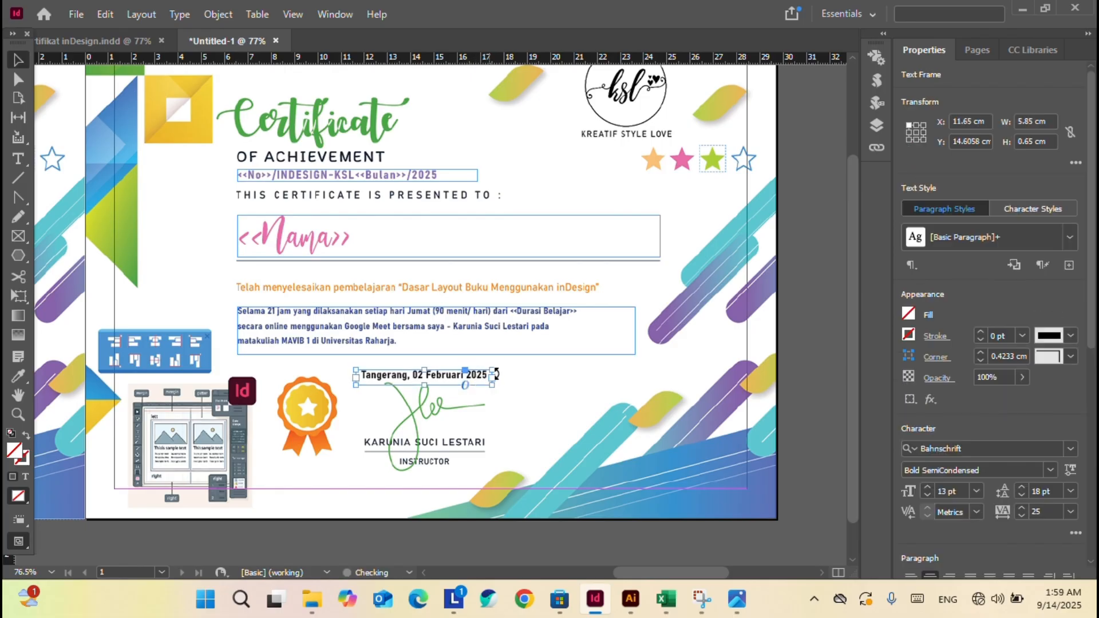
click(527, 372)
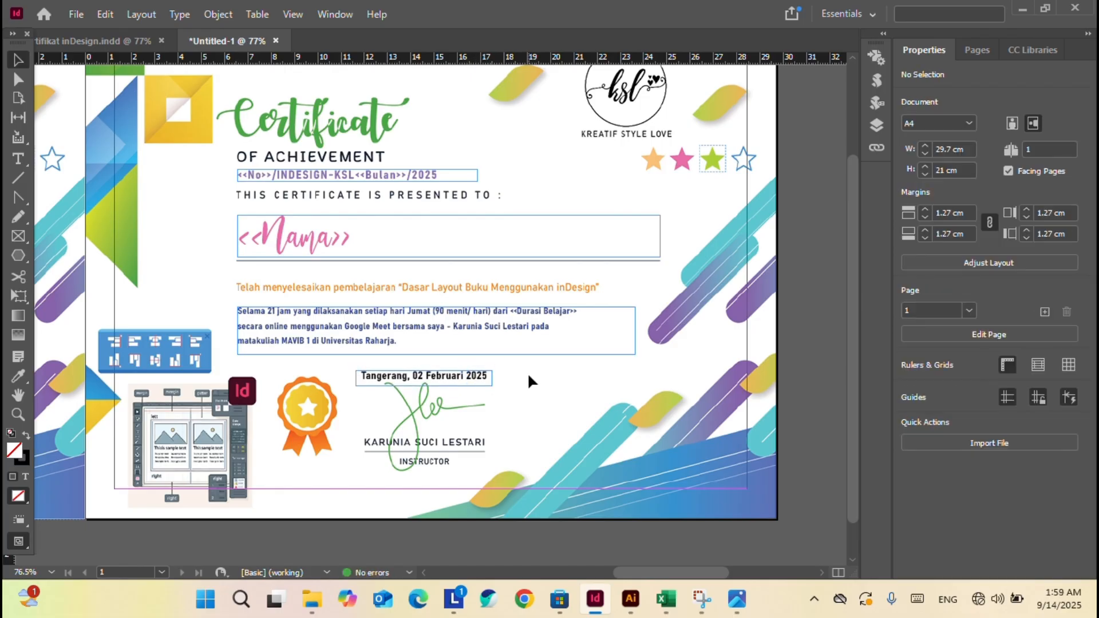
Shift the certificate number frame slightly lower and insert '/' before <<Bulan>>.
scroll(529, 376, up, 1)
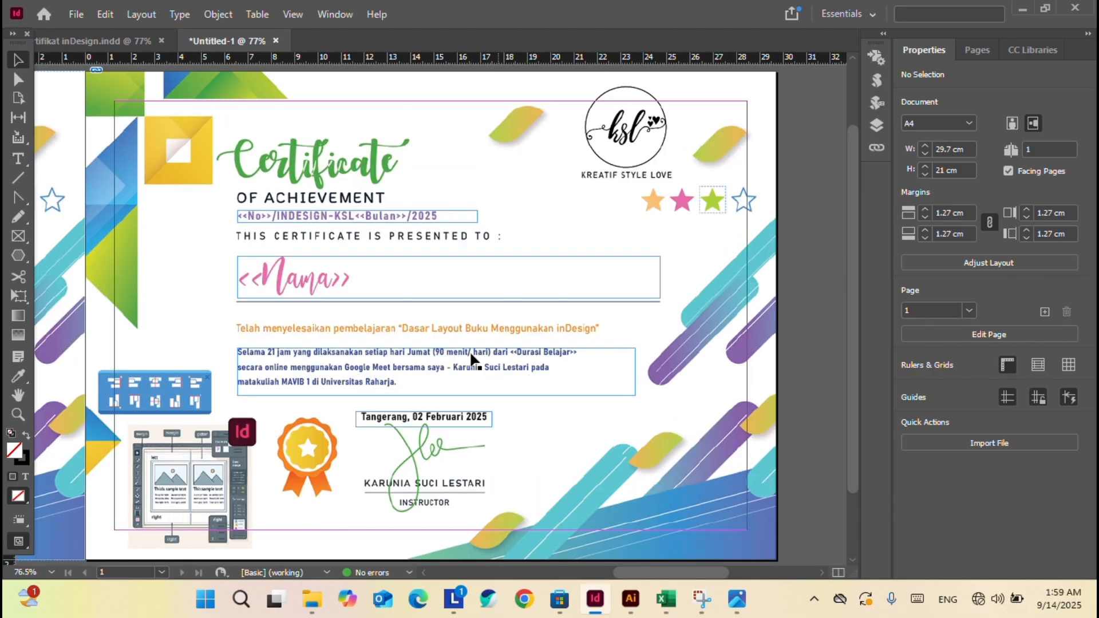
click(355, 213)
drag(357, 210, 357, 214)
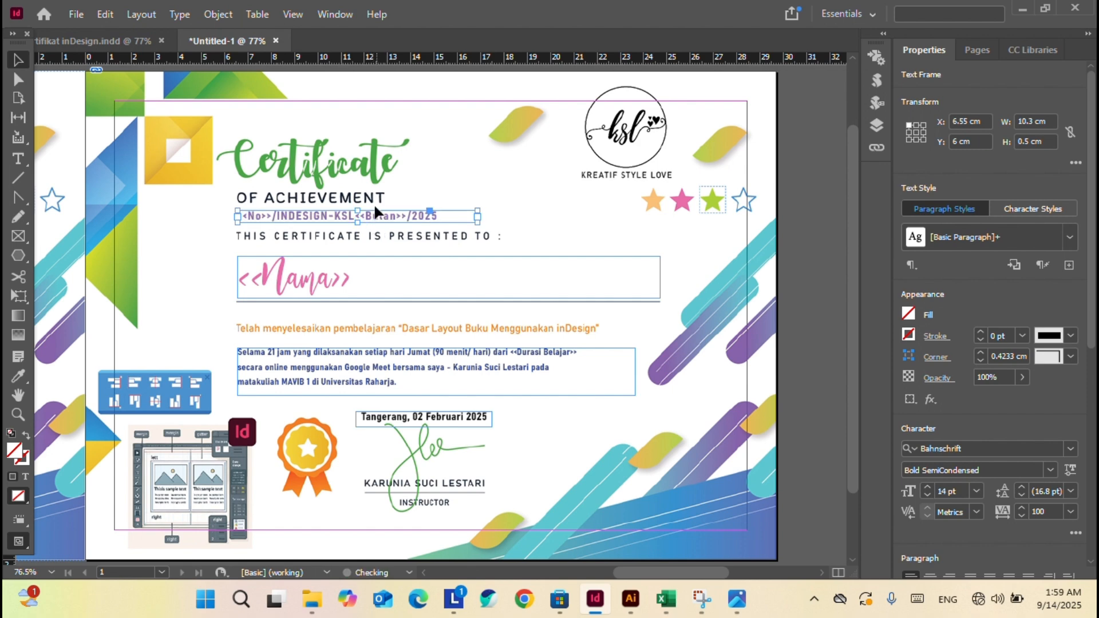
double_click(361, 215)
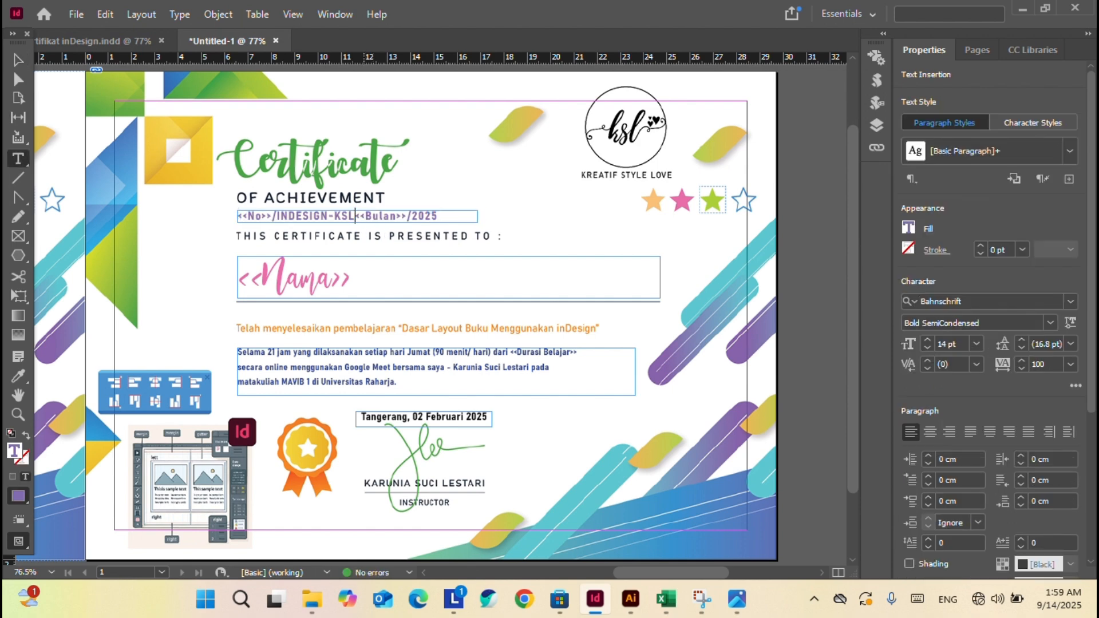
text(/)
Replace '02 Februari 2025' in the date line with the Tanggal Cetak merge field.
click(18, 59)
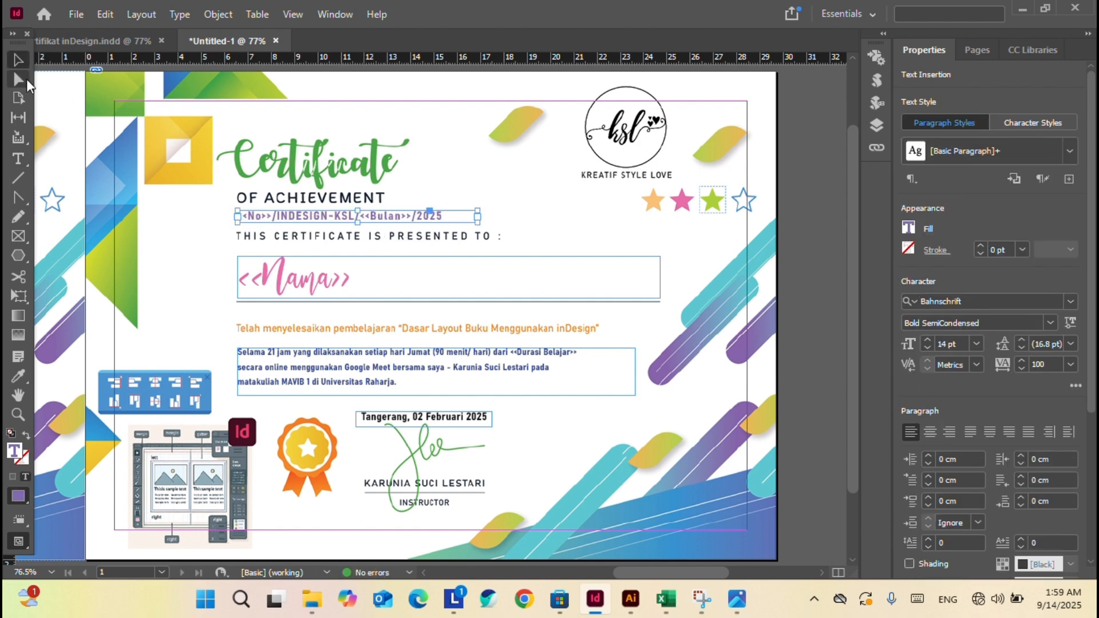
click(874, 58)
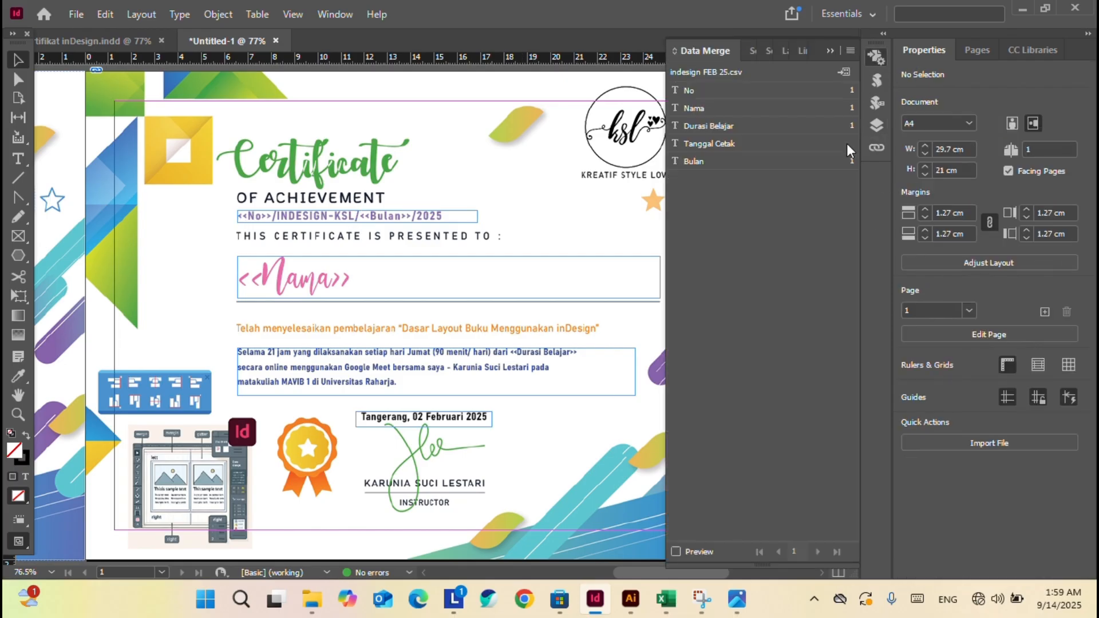
double_click(442, 416)
drag(414, 417, 490, 417)
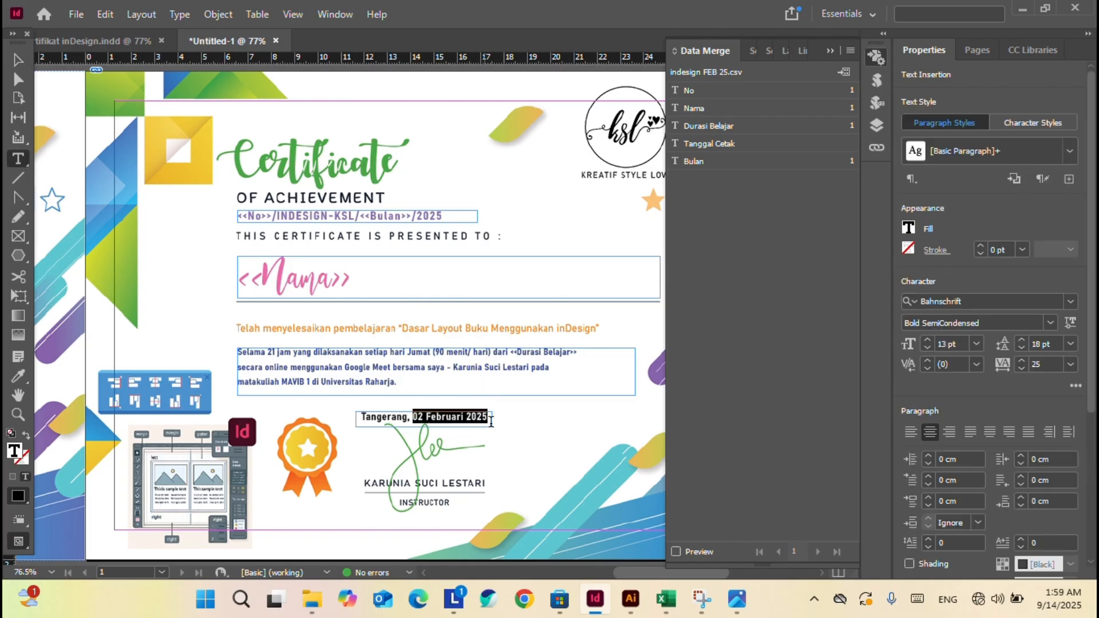
click(759, 144)
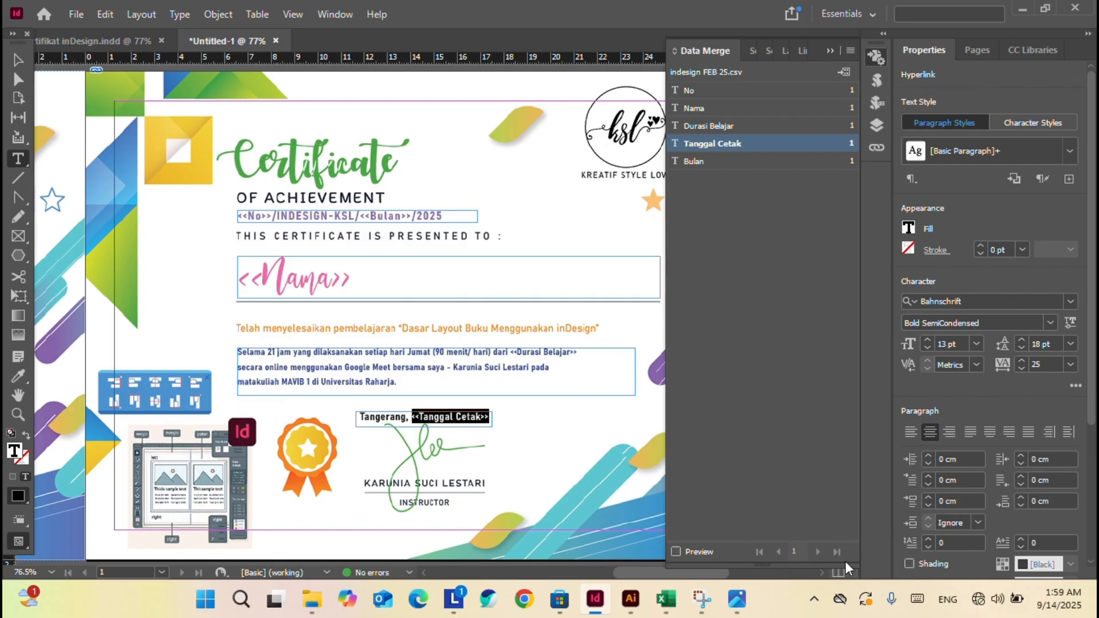
Merge all records into the 56-page Untitled-1-1 and close the overset report flagging page 37.
click(845, 73)
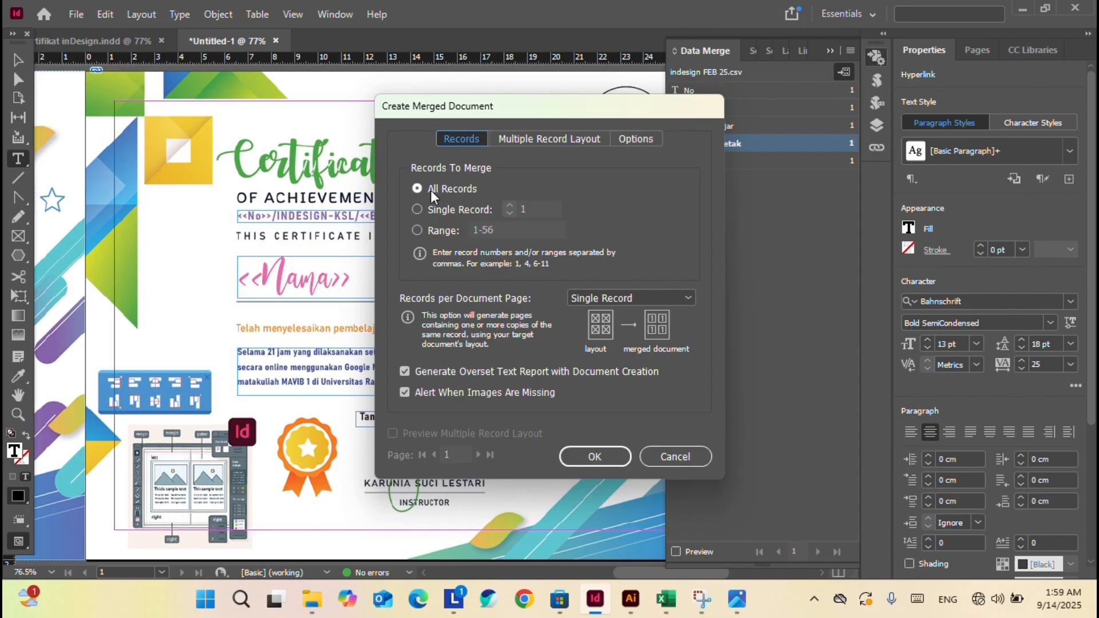
click(595, 456)
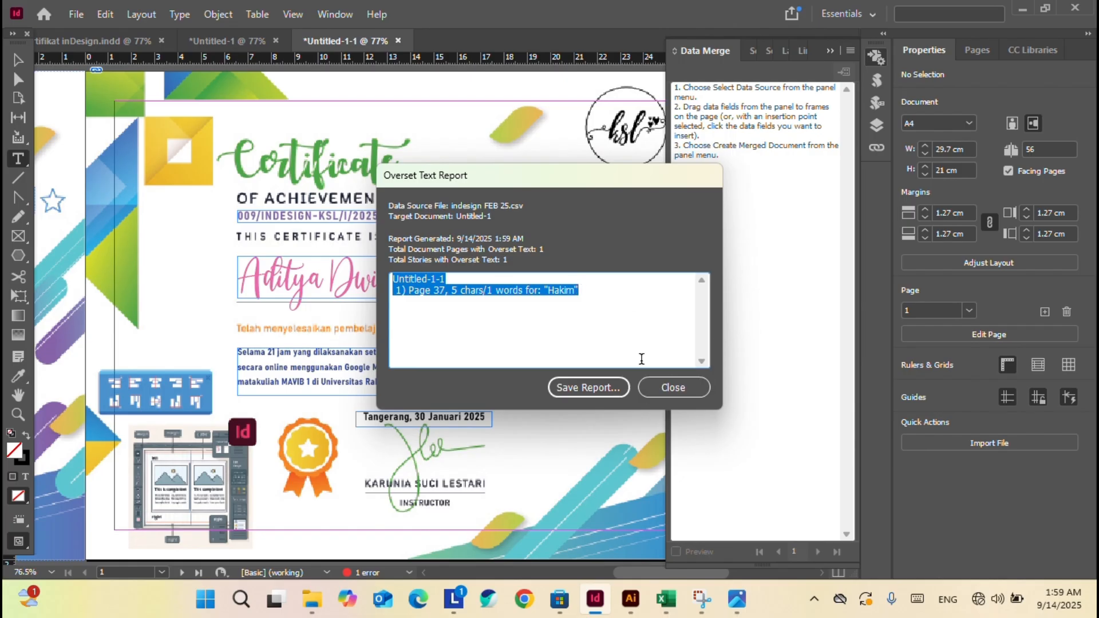
double_click(444, 290)
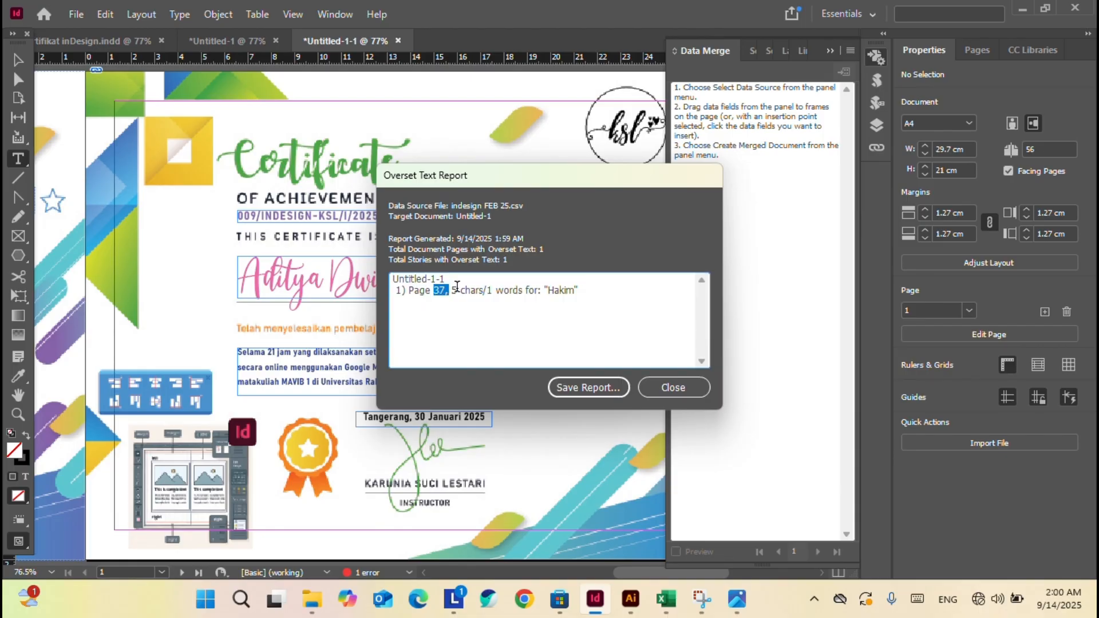
click(678, 388)
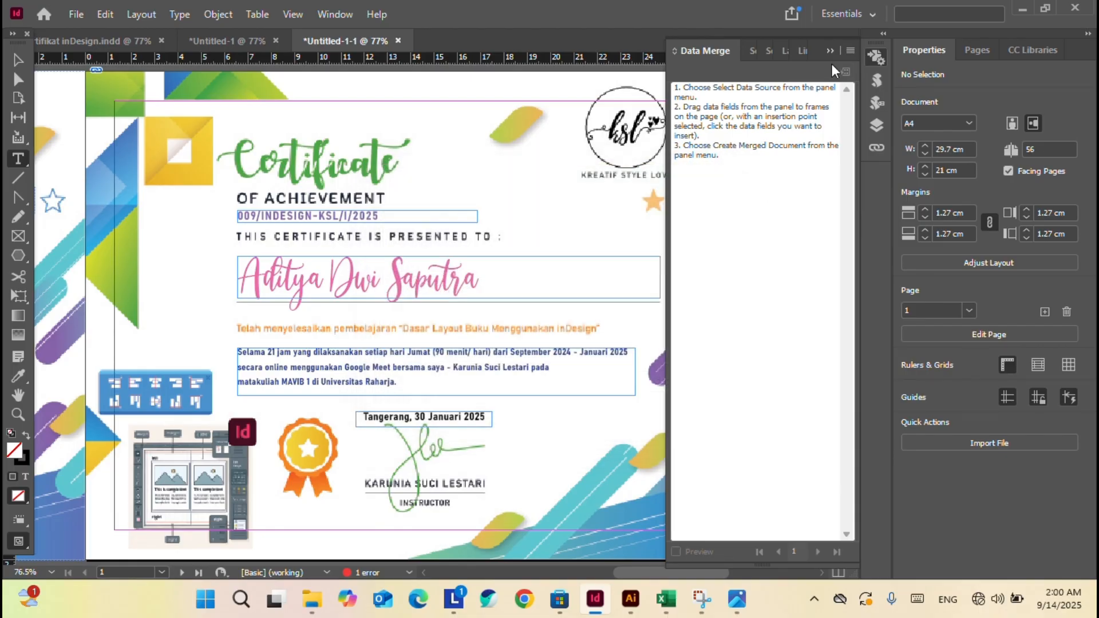
Go to page 37 and widen the participant name frame so the full name fits.
click(830, 52)
click(163, 572)
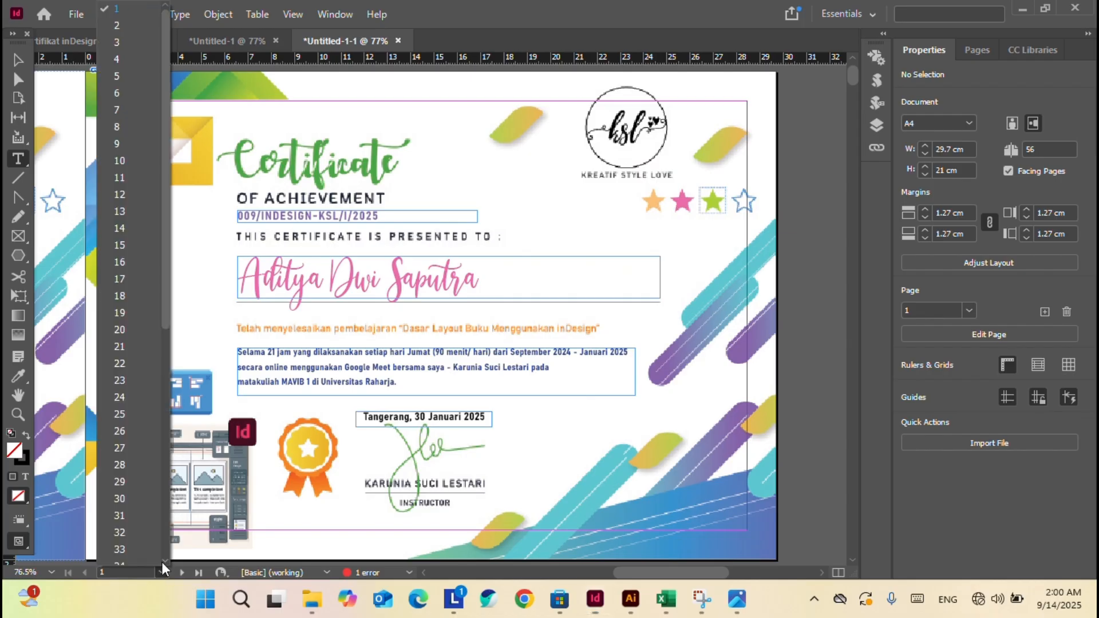
scroll(166, 360, down, 6)
click(133, 338)
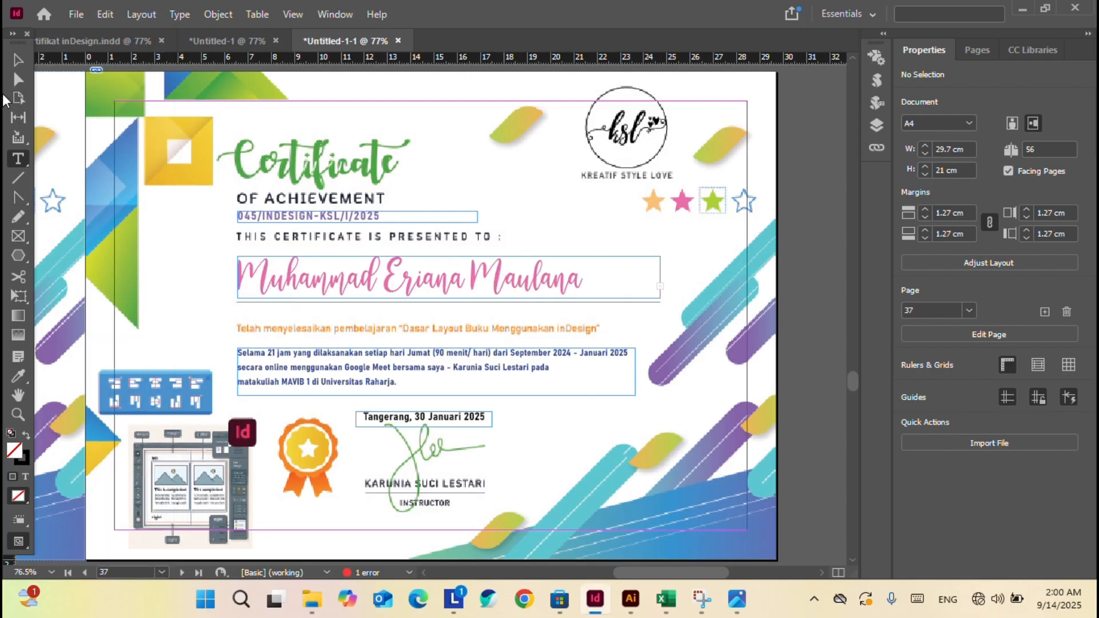
click(18, 59)
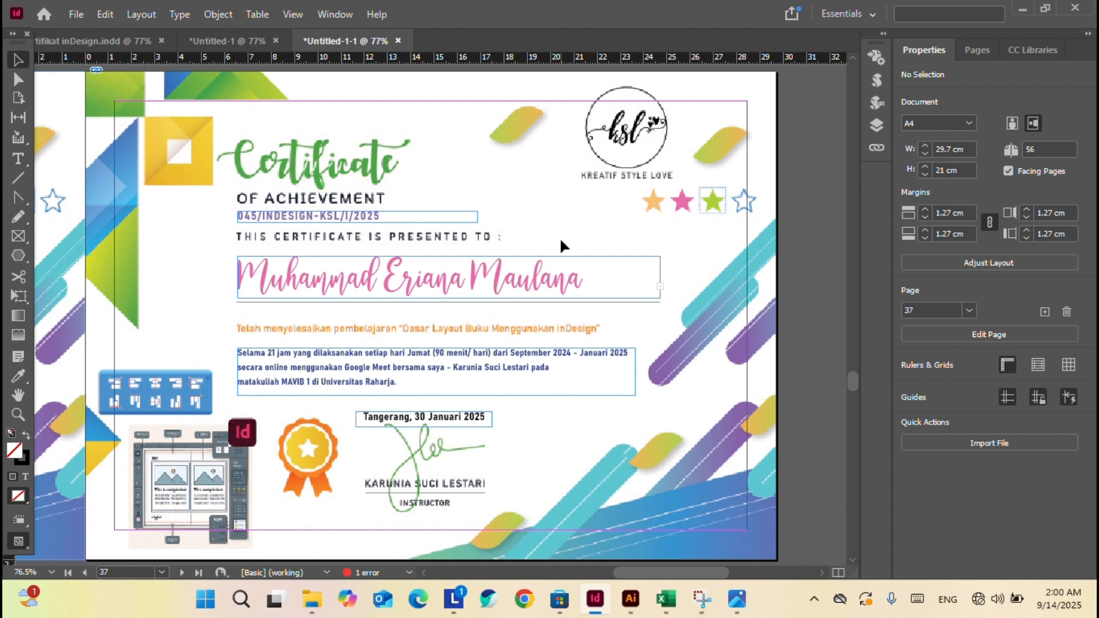
click(628, 281)
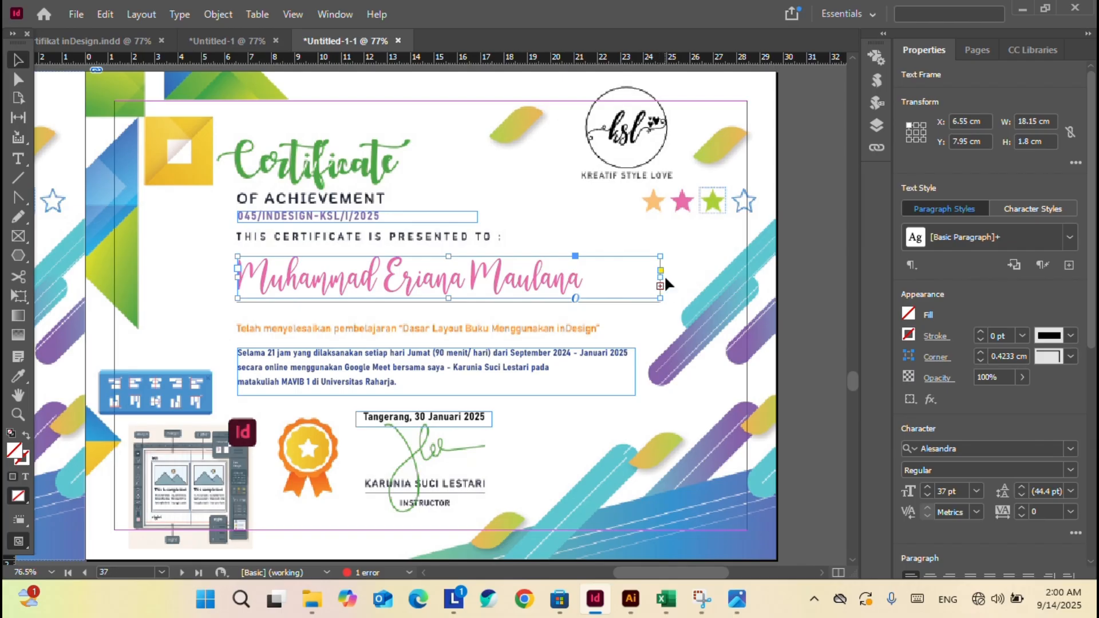
drag(660, 271, 687, 279)
click(654, 319)
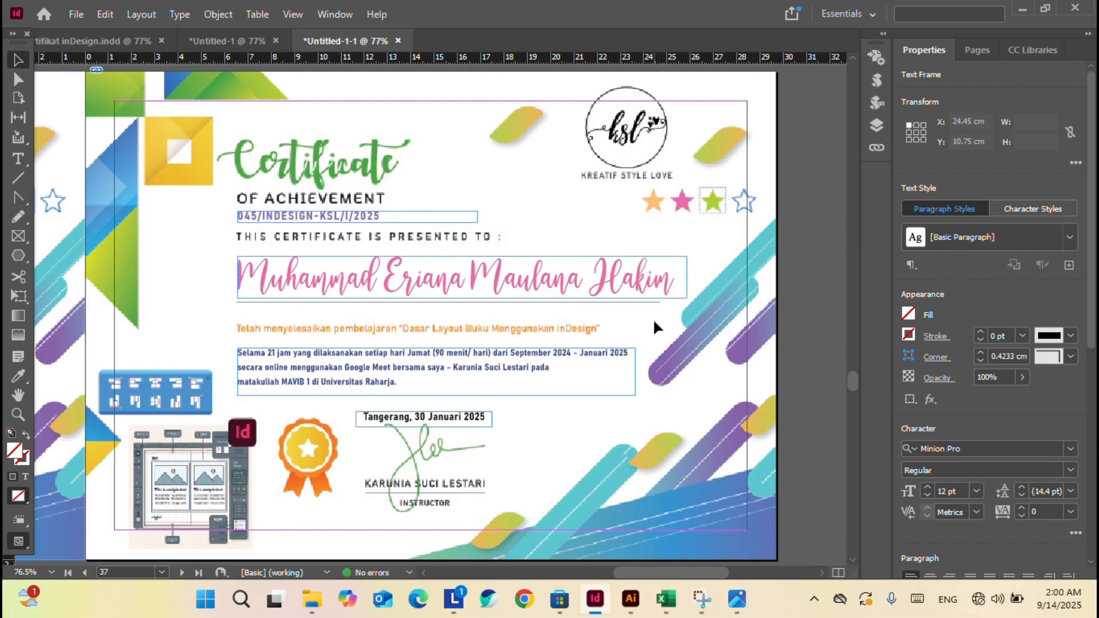
Switch the view to High Quality Display.
click(297, 14)
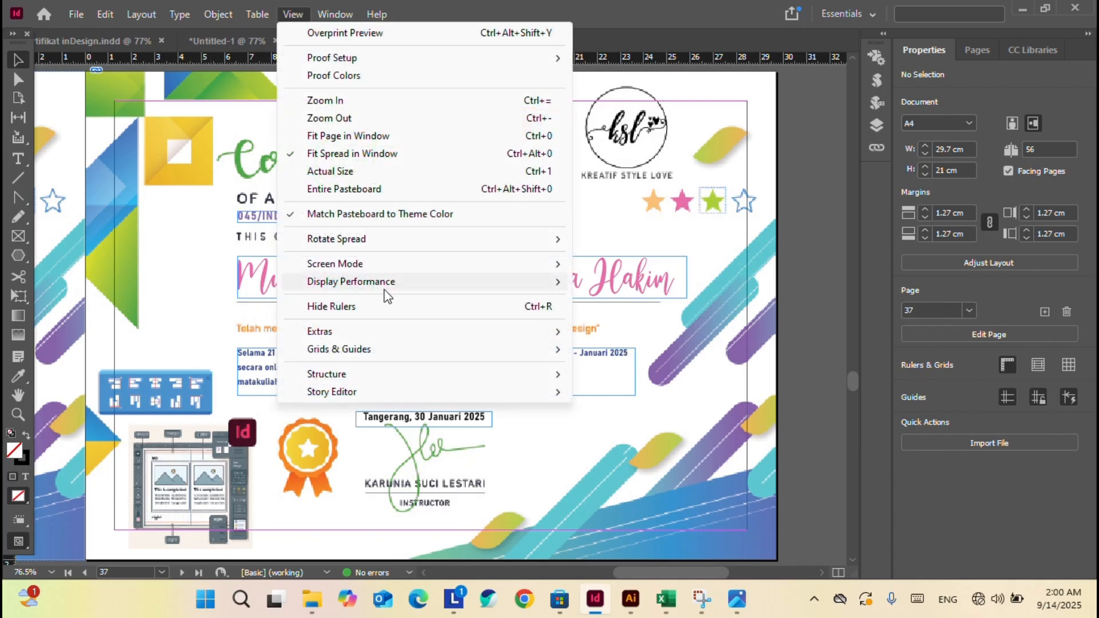
mouse_move(436, 287)
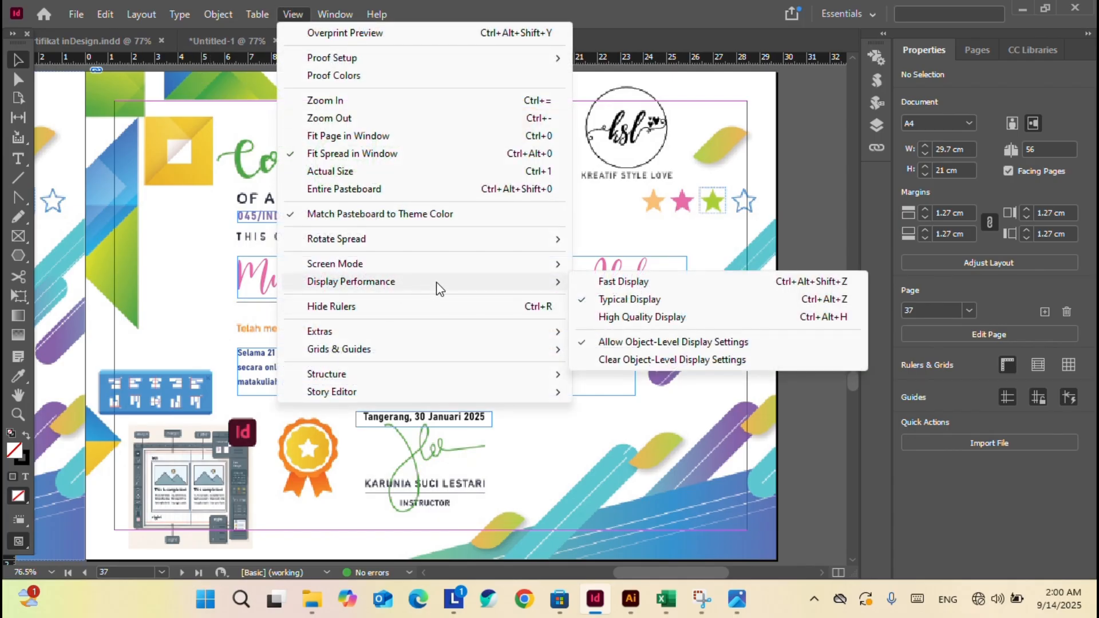
click(626, 318)
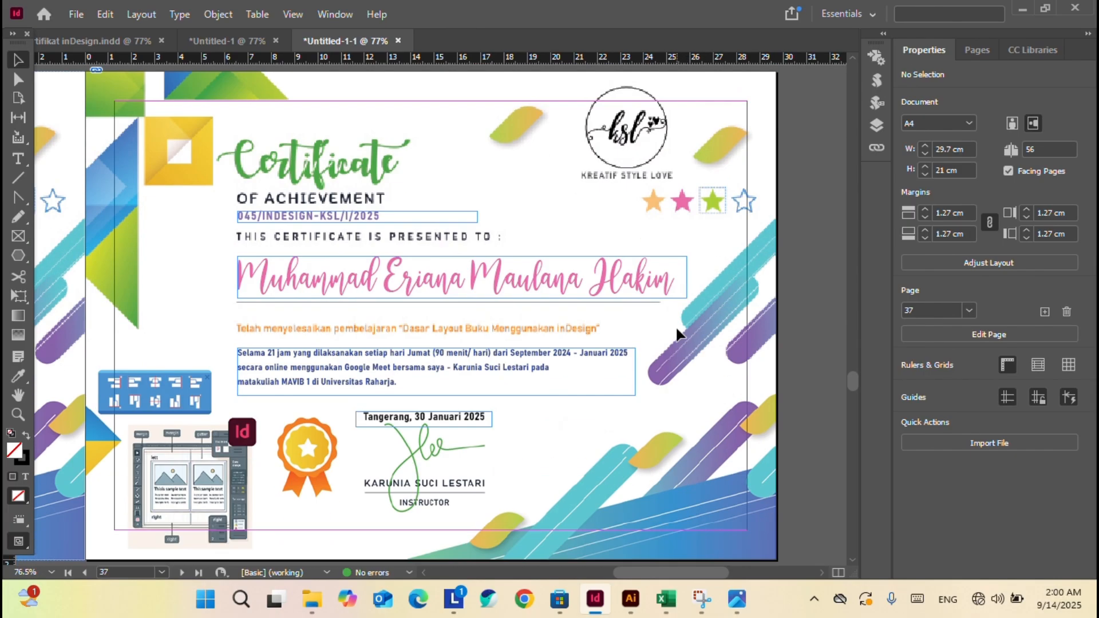
key(ctrl+a)
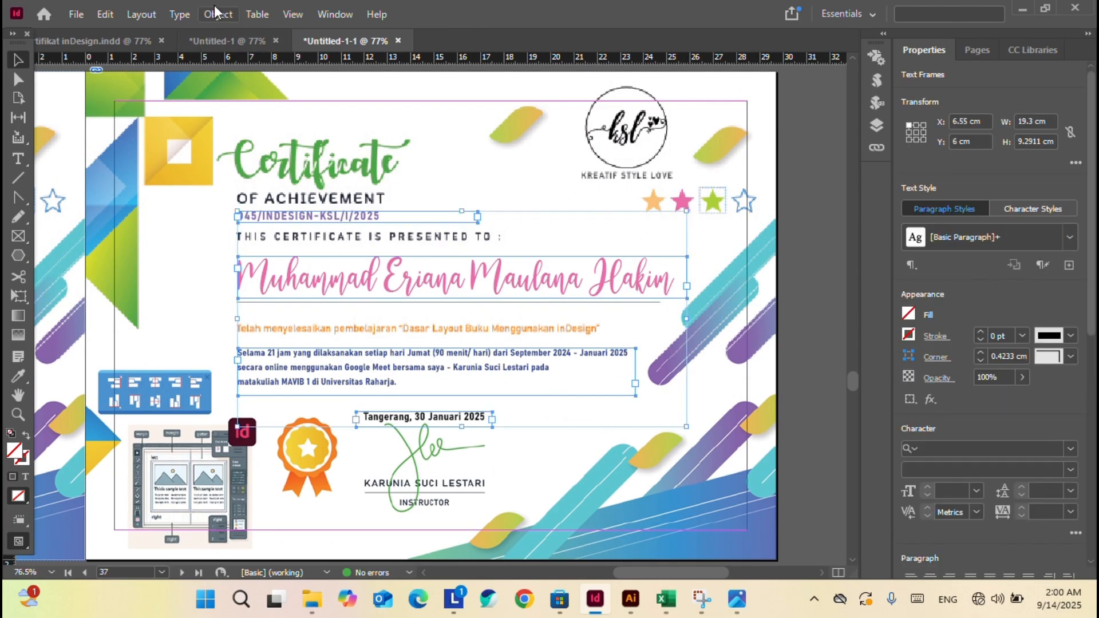
click(794, 154)
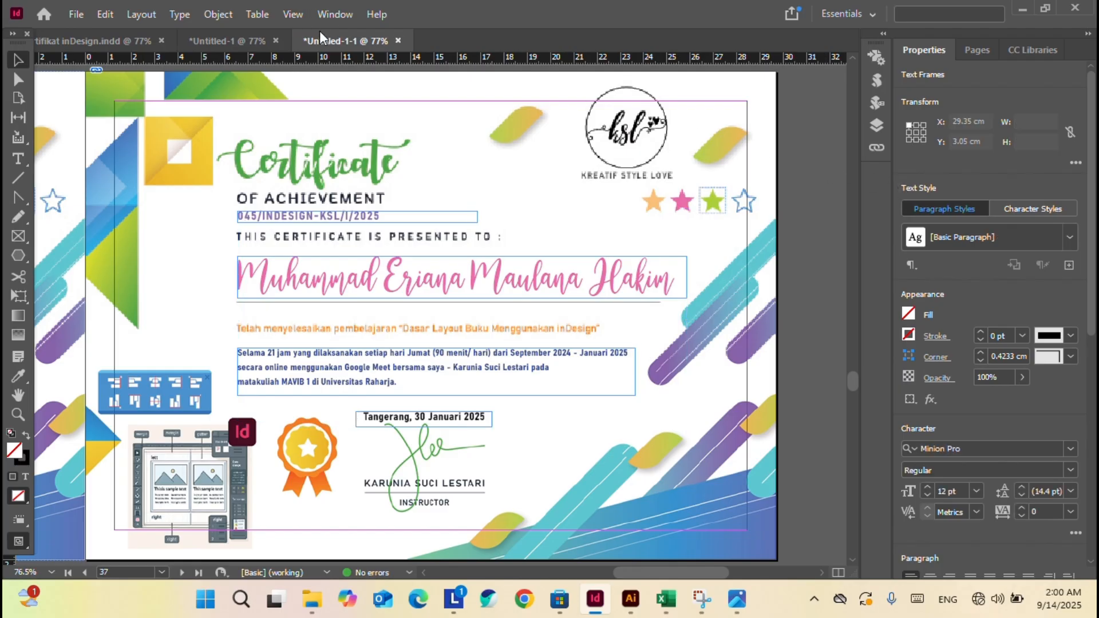
click(292, 13)
mouse_move(377, 286)
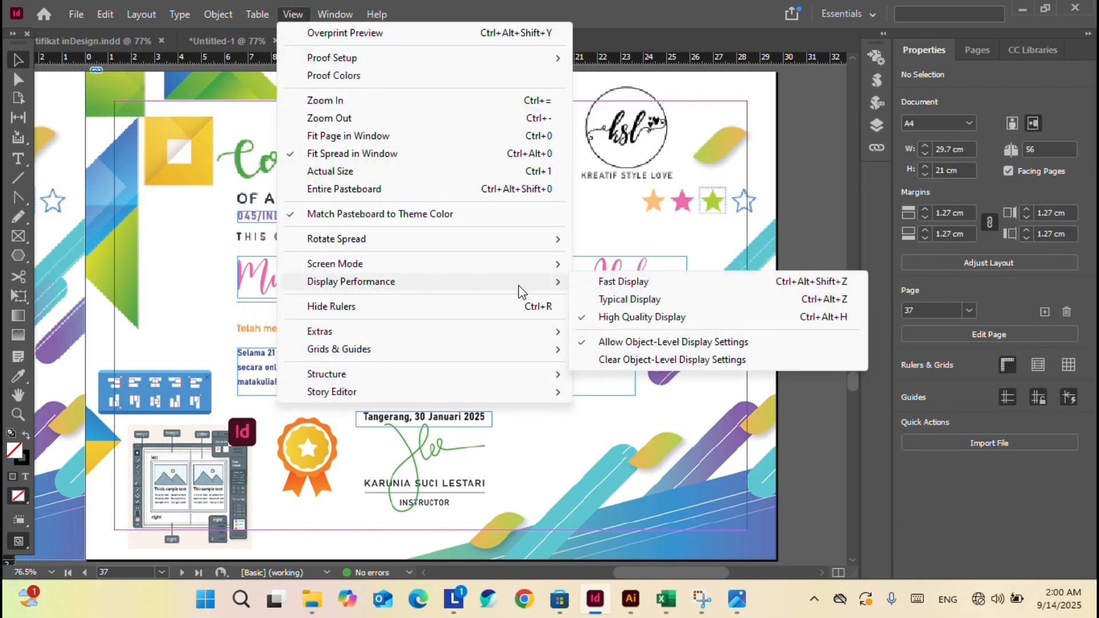
click(644, 316)
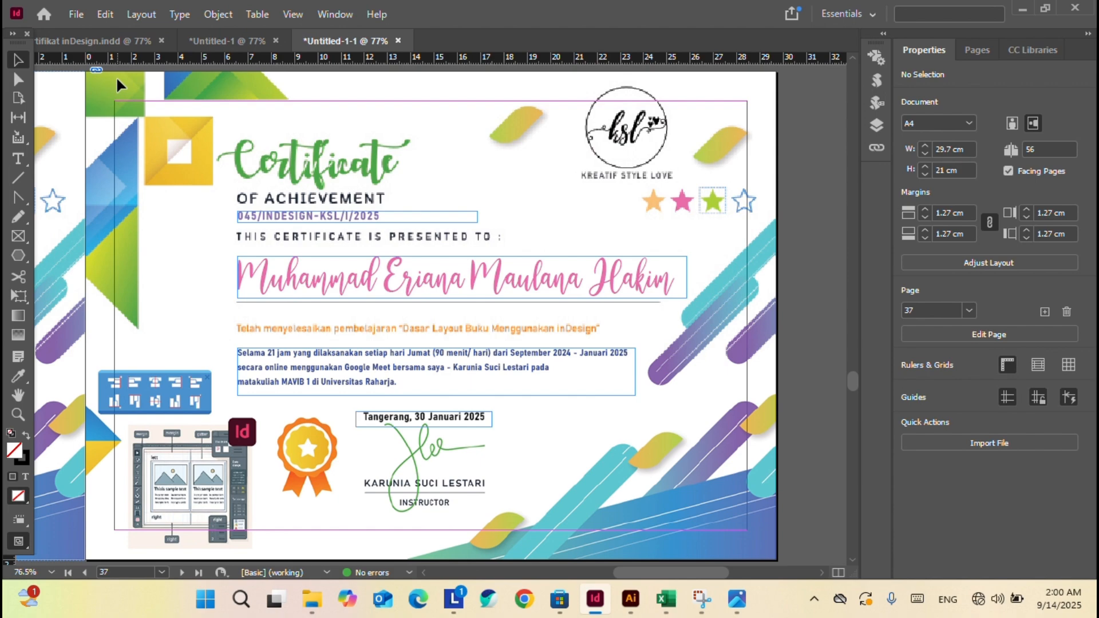
click(78, 20)
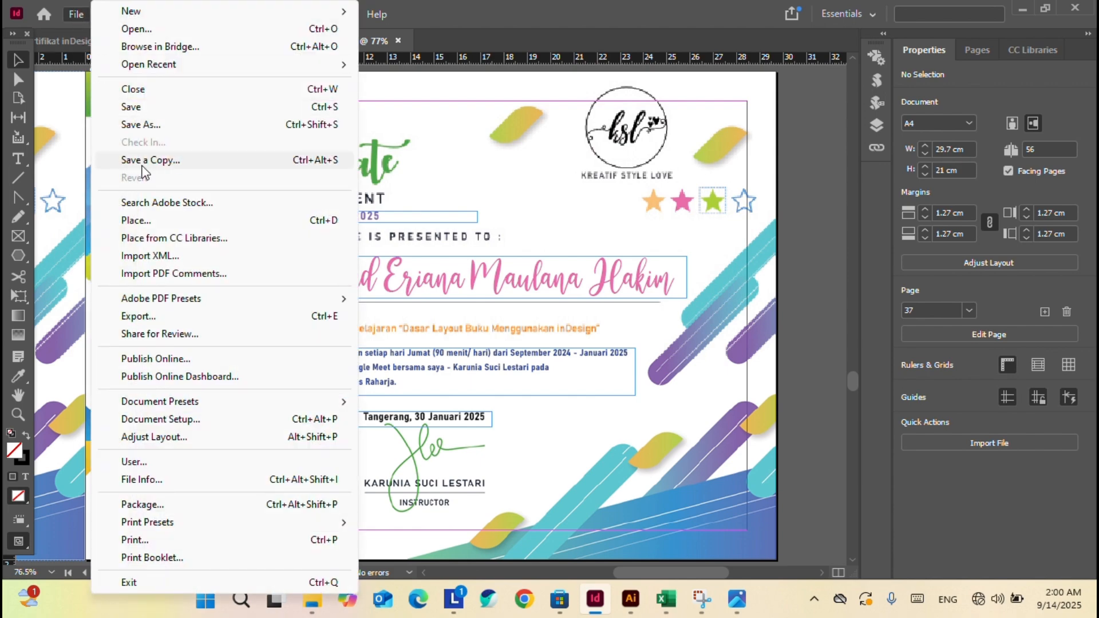
Create a new 'Peserta Workshop' folder inside the INDESIGN folder as the export destination.
click(178, 316)
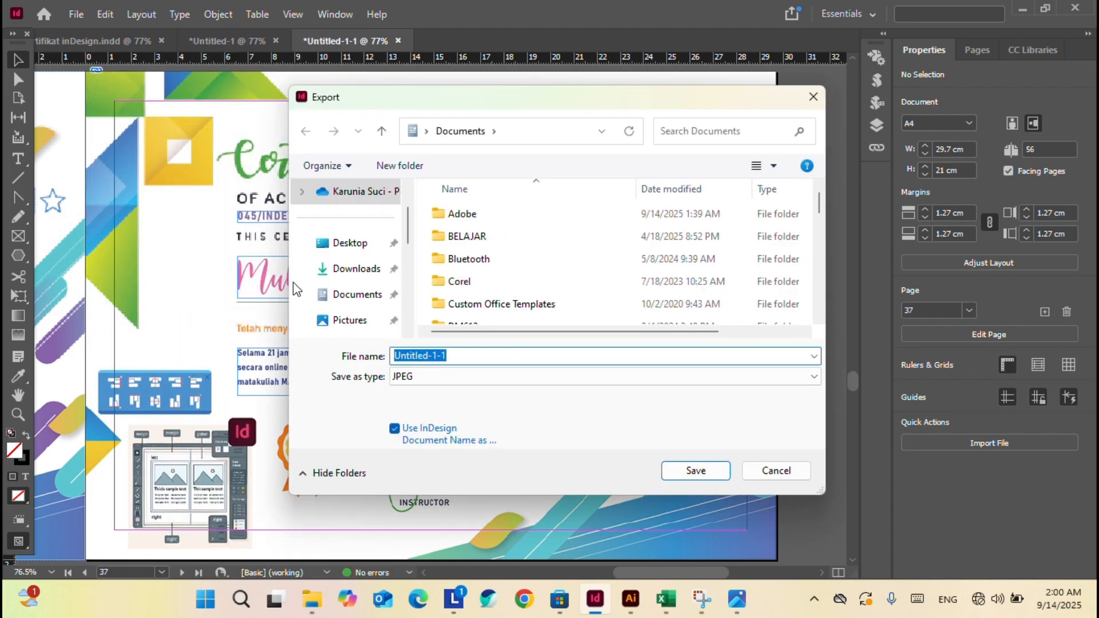
scroll(501, 274, down, 10)
double_click(493, 245)
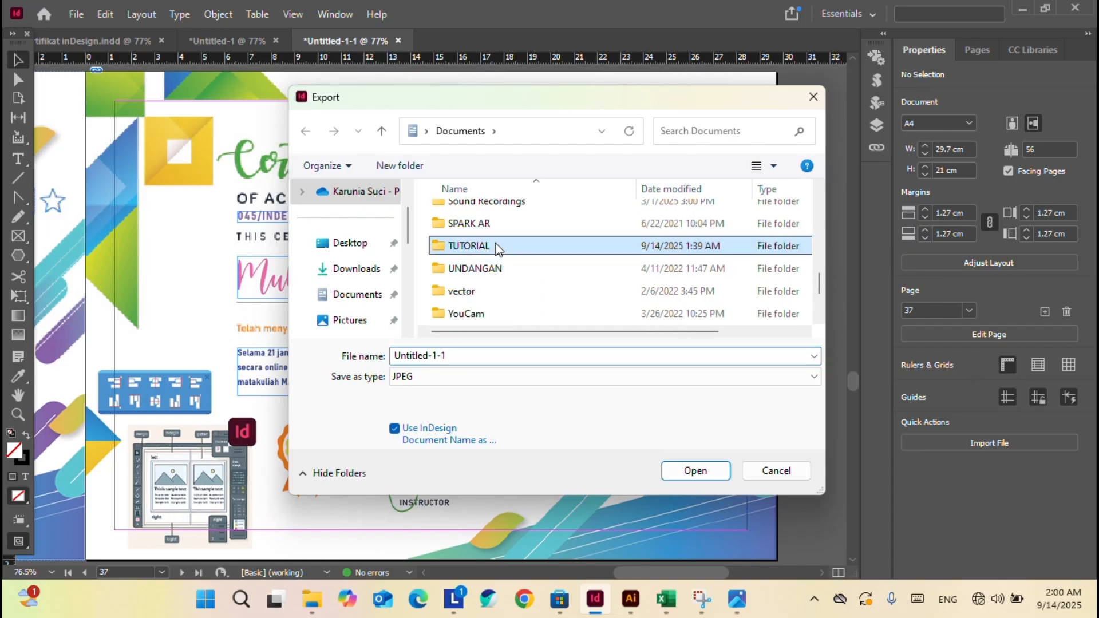
double_click(500, 223)
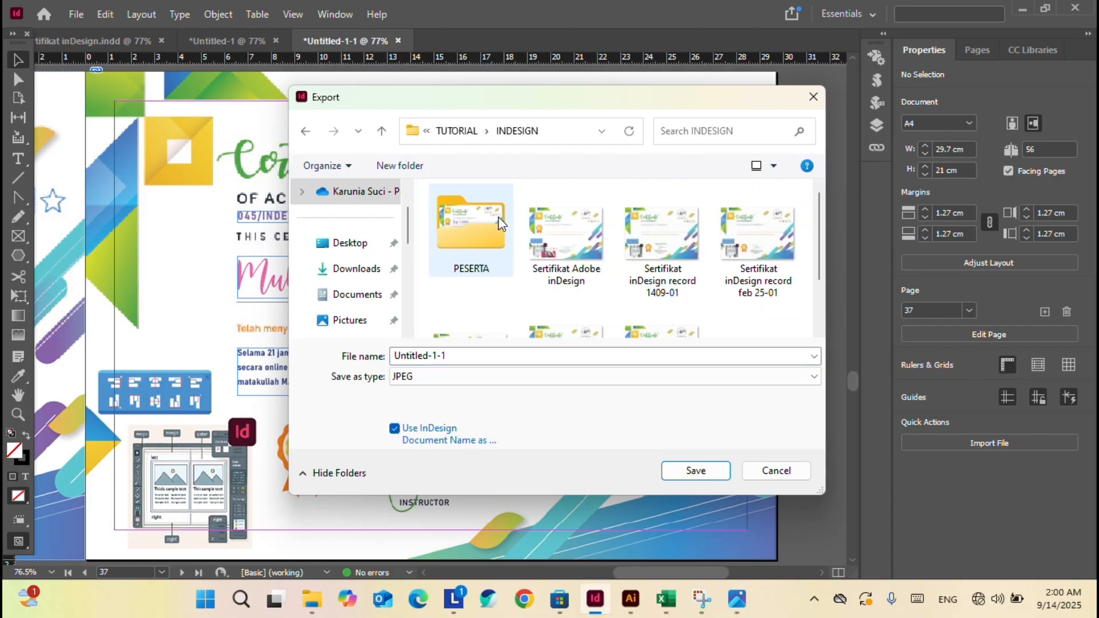
double_click(497, 257)
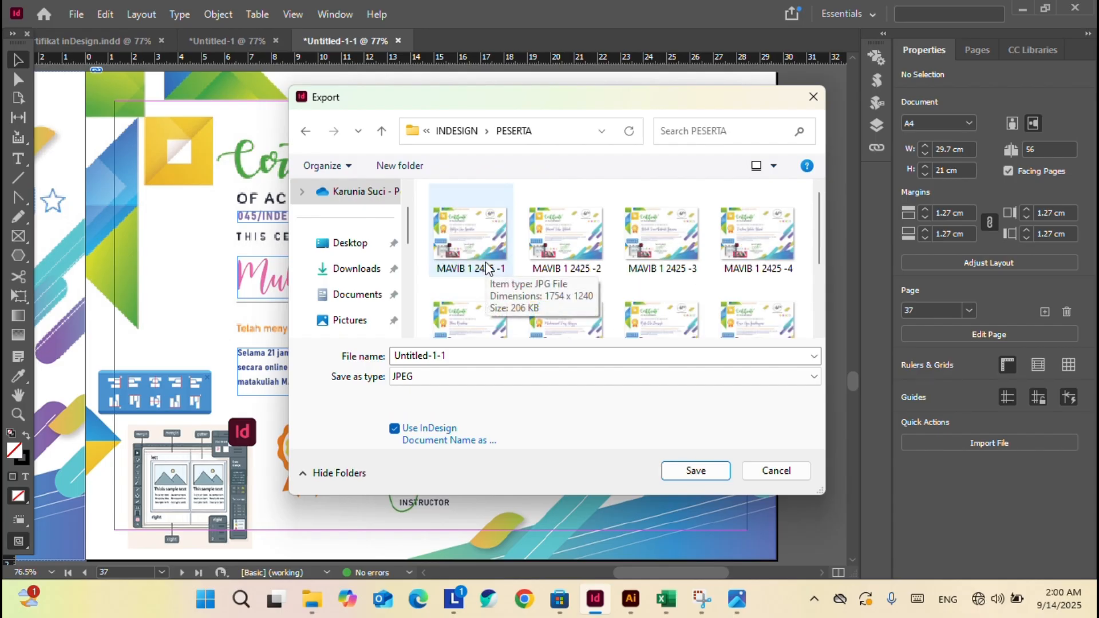
click(457, 133)
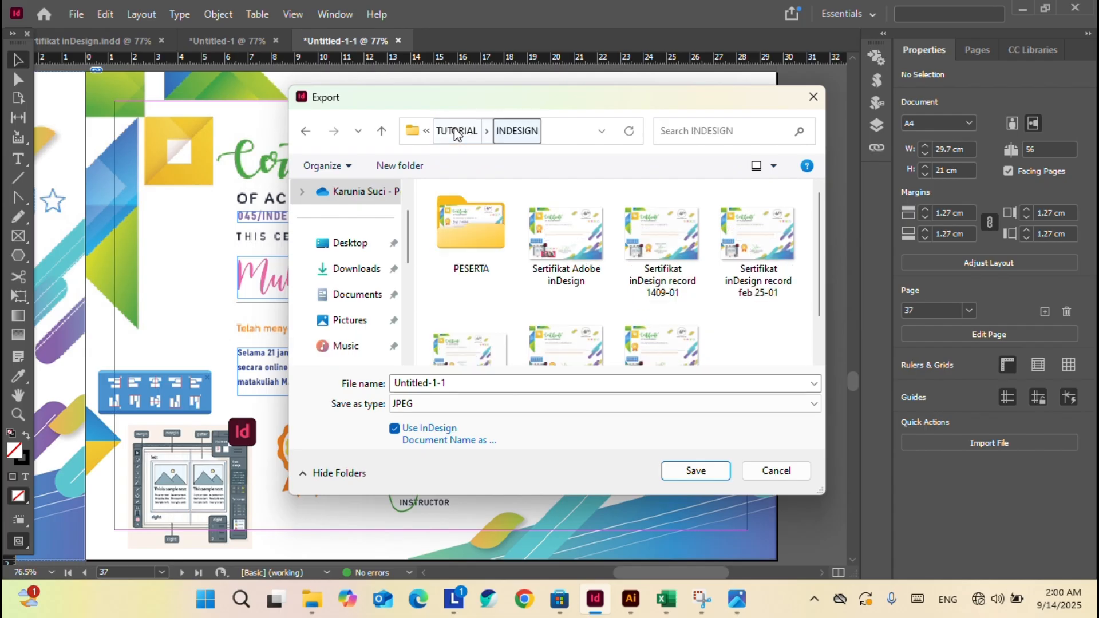
click(418, 168)
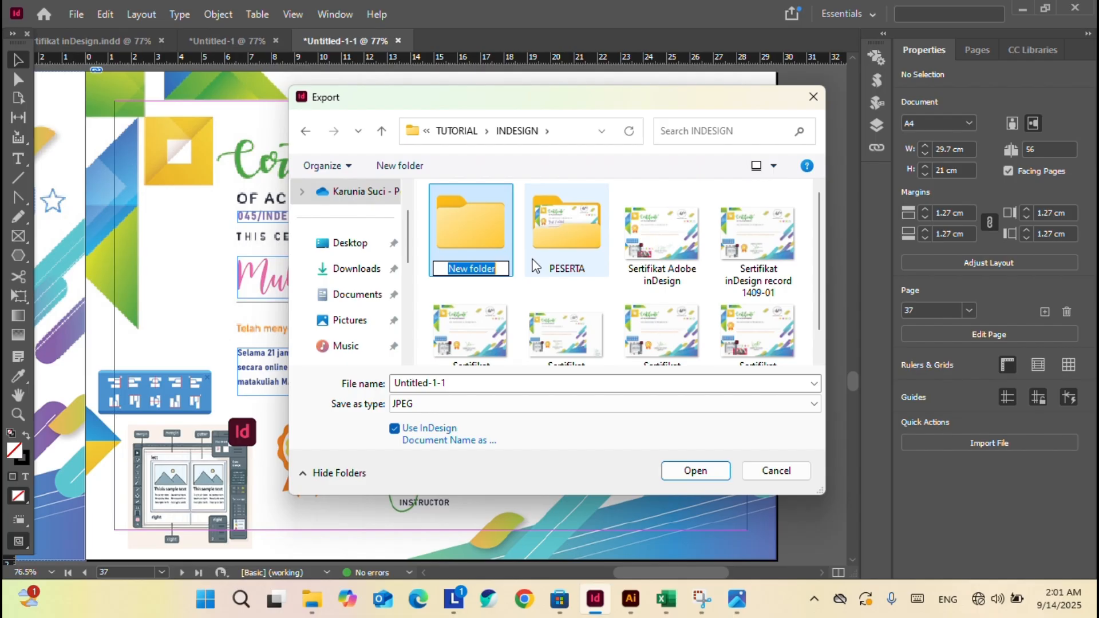
text(T)
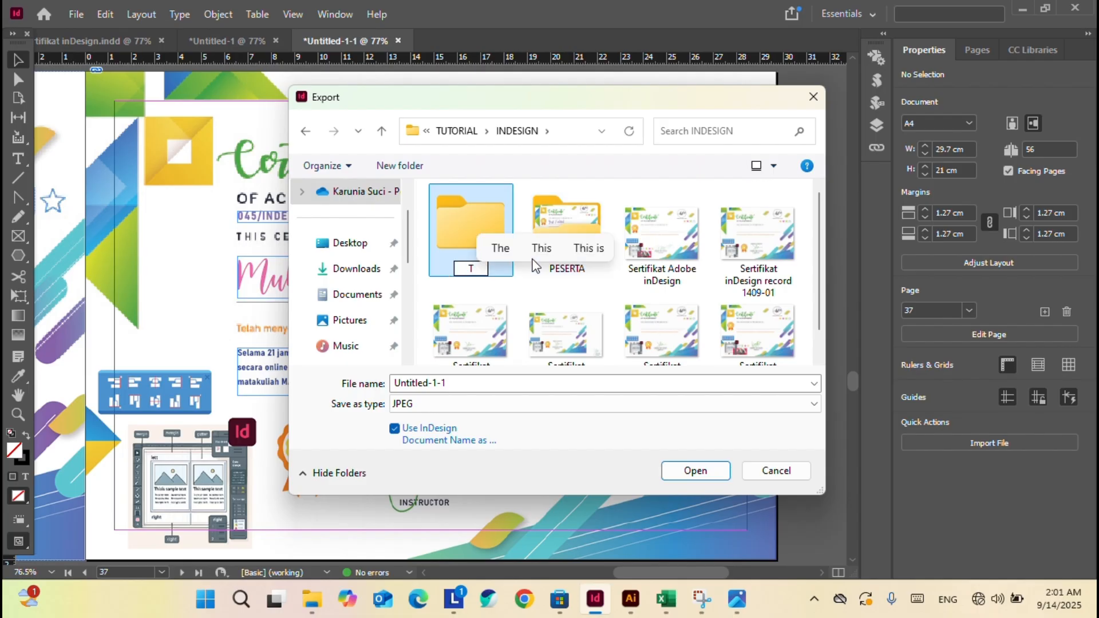
key(BackSpace)
text(Peser)
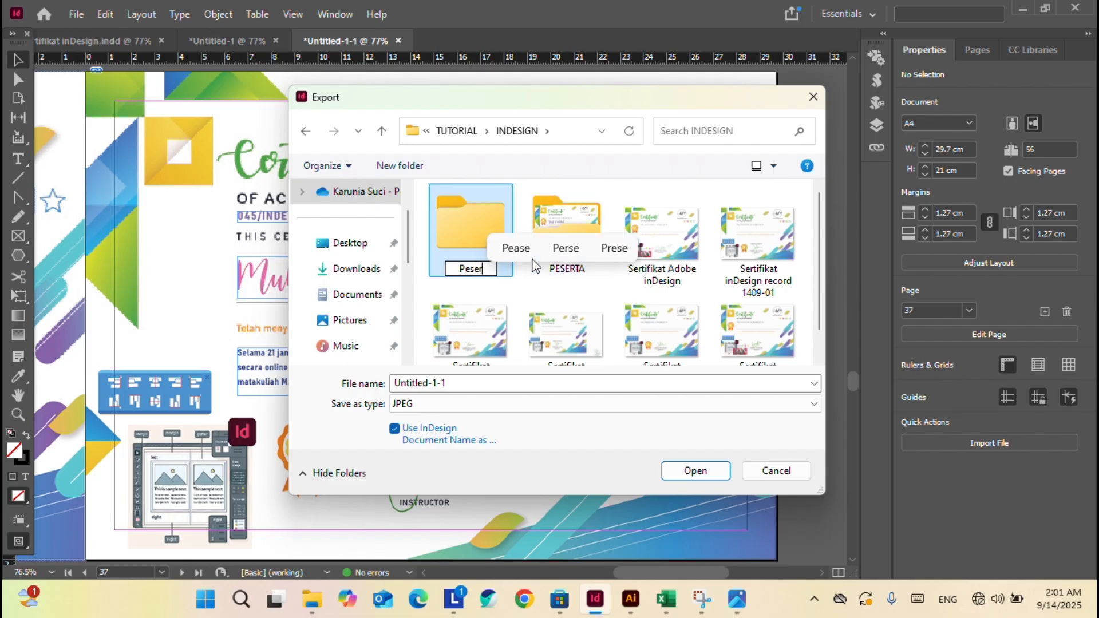
text(ta Work)
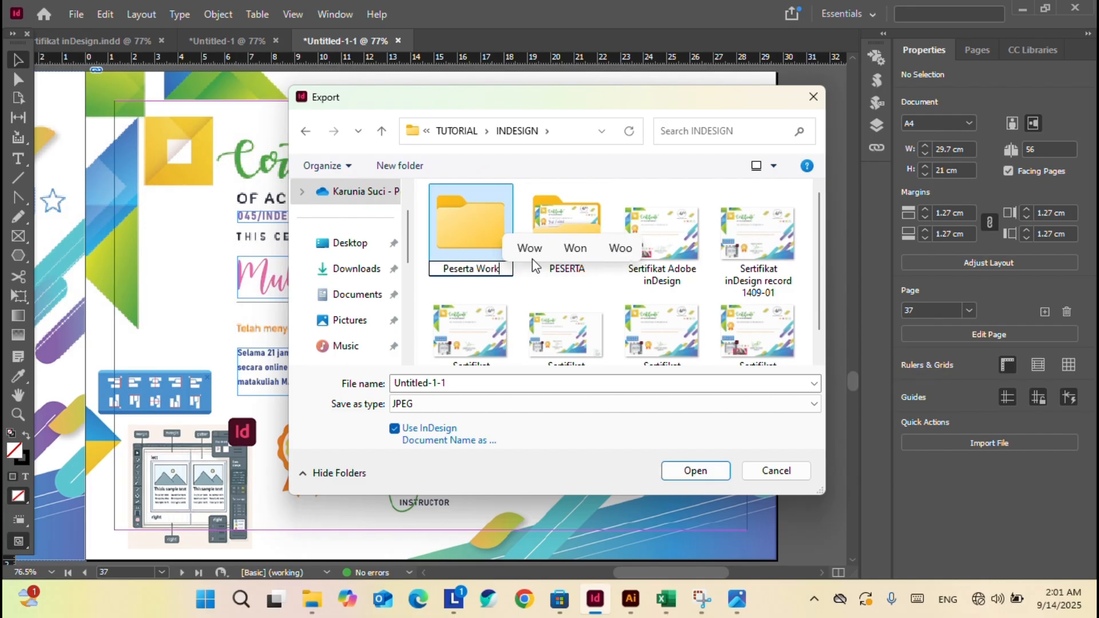
text(shop)
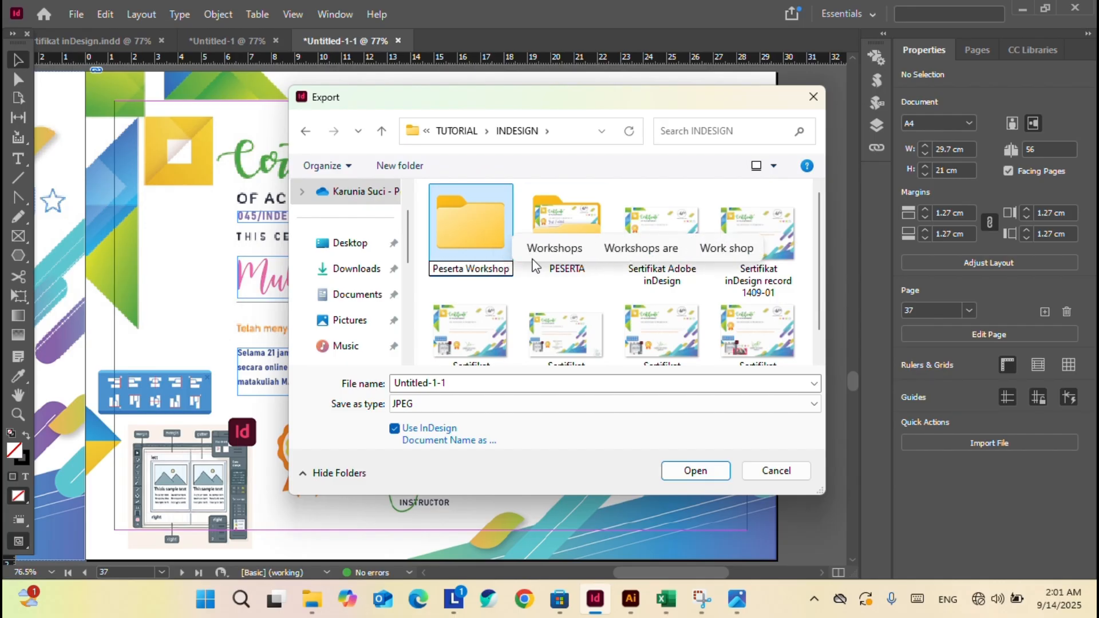
key(Return)
key(Return)
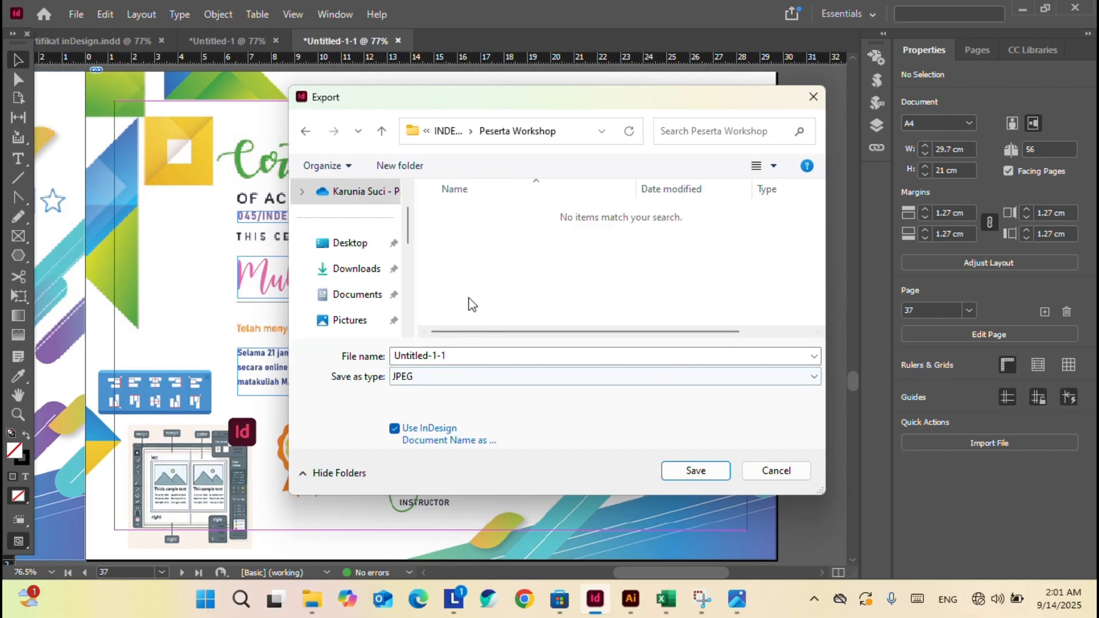
Name the export file 'Peserta Workshop 2025 -'.
click(456, 357)
text(Wor)
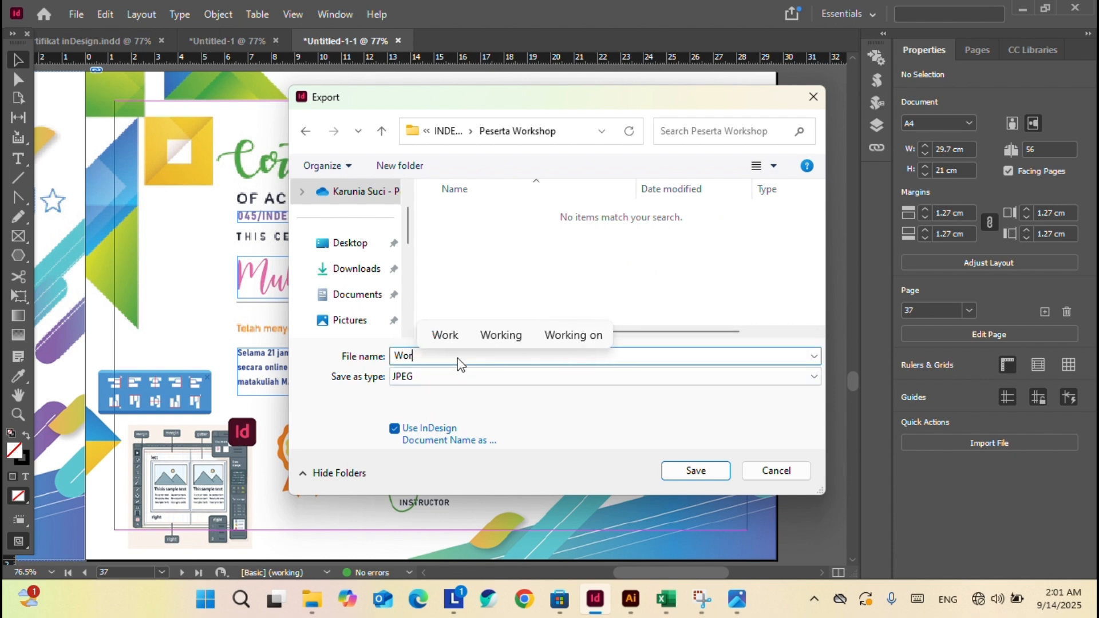
text(kshop)
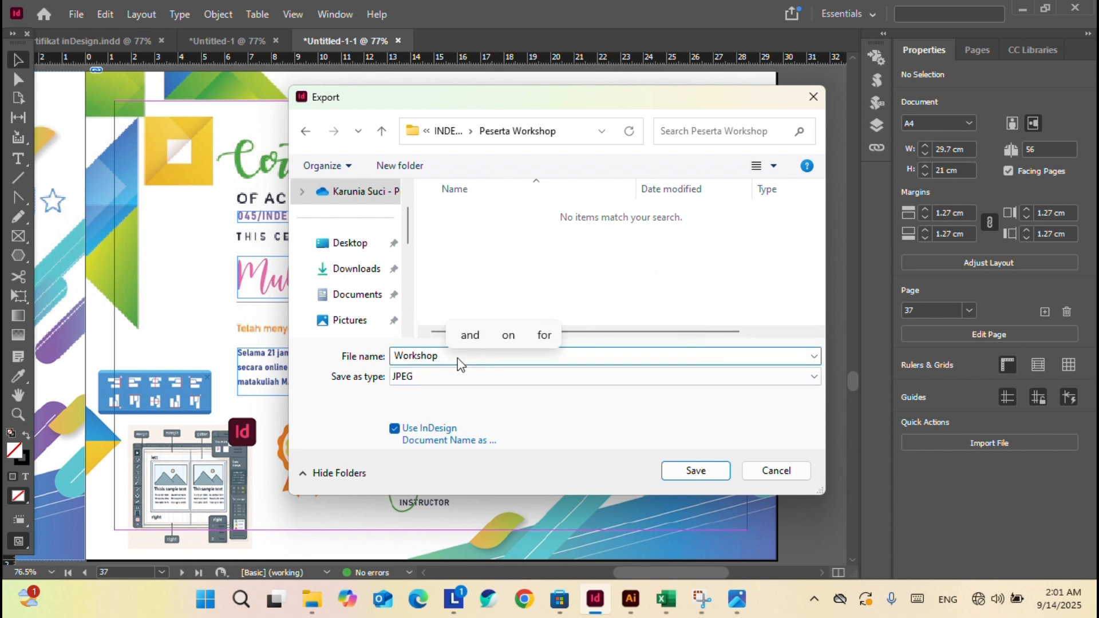
text( 2025)
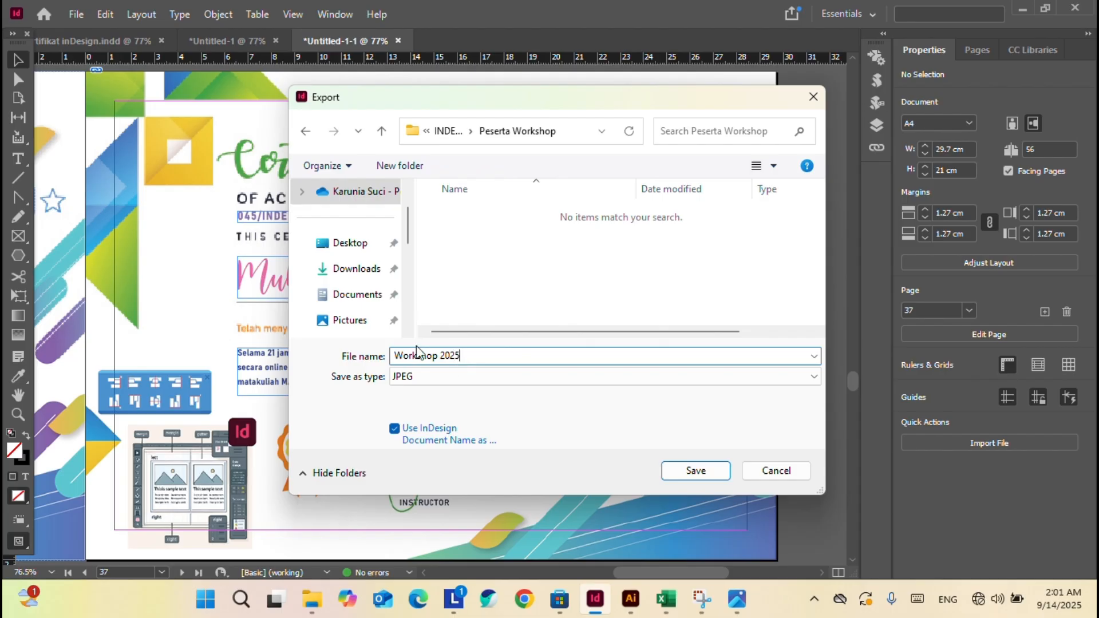
click(394, 356)
text(Peserta)
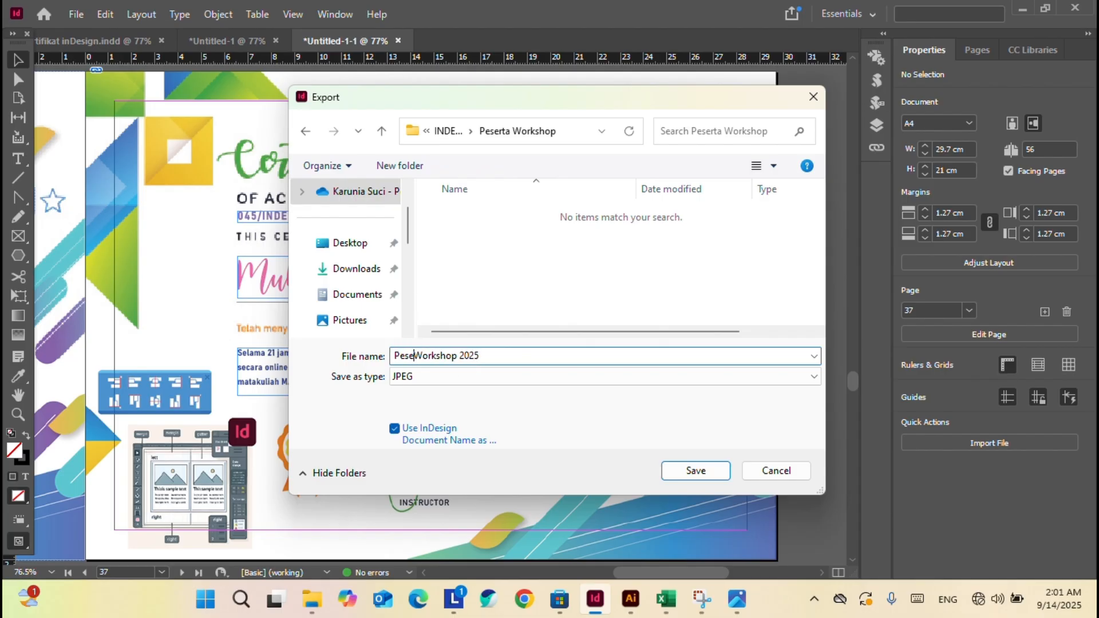
click(517, 357)
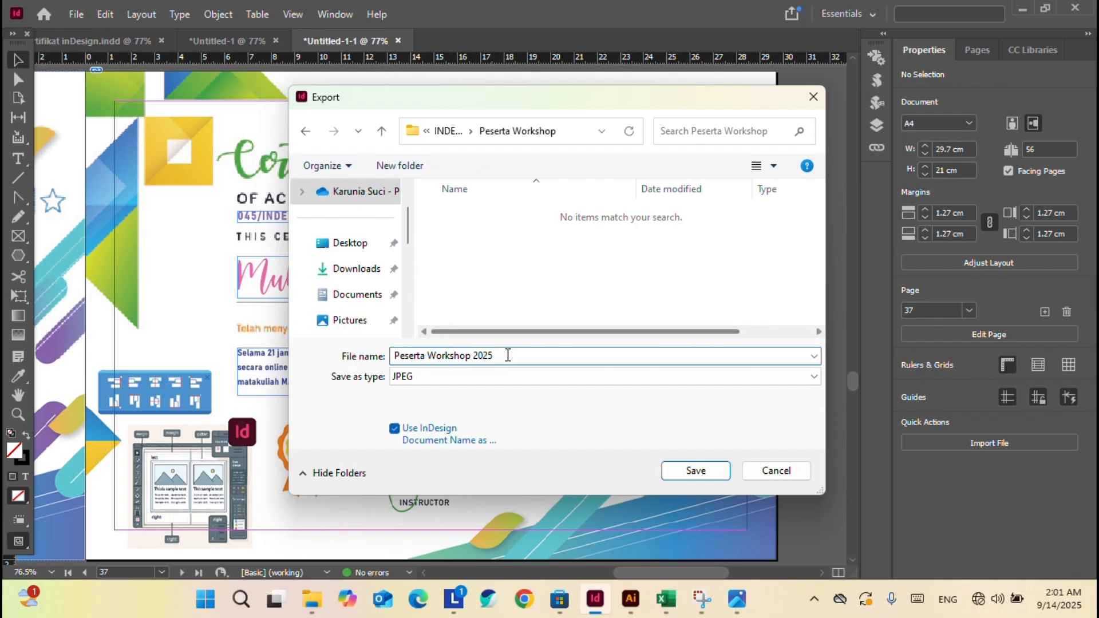
text(-)
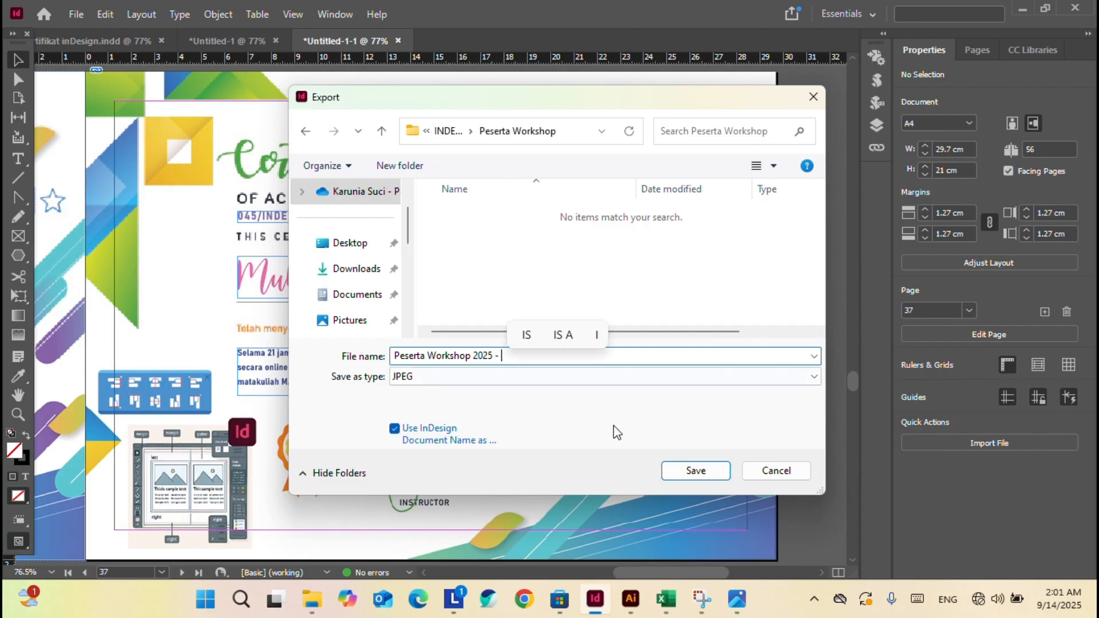
Export it as Adobe PDF (Print).
click(537, 383)
click(518, 422)
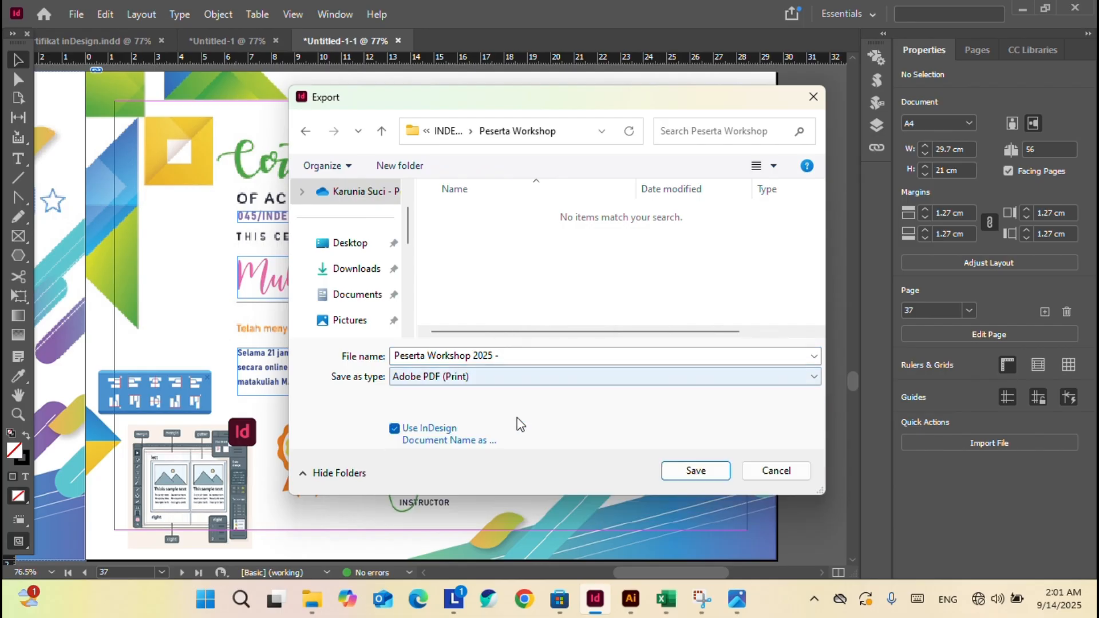
click(714, 472)
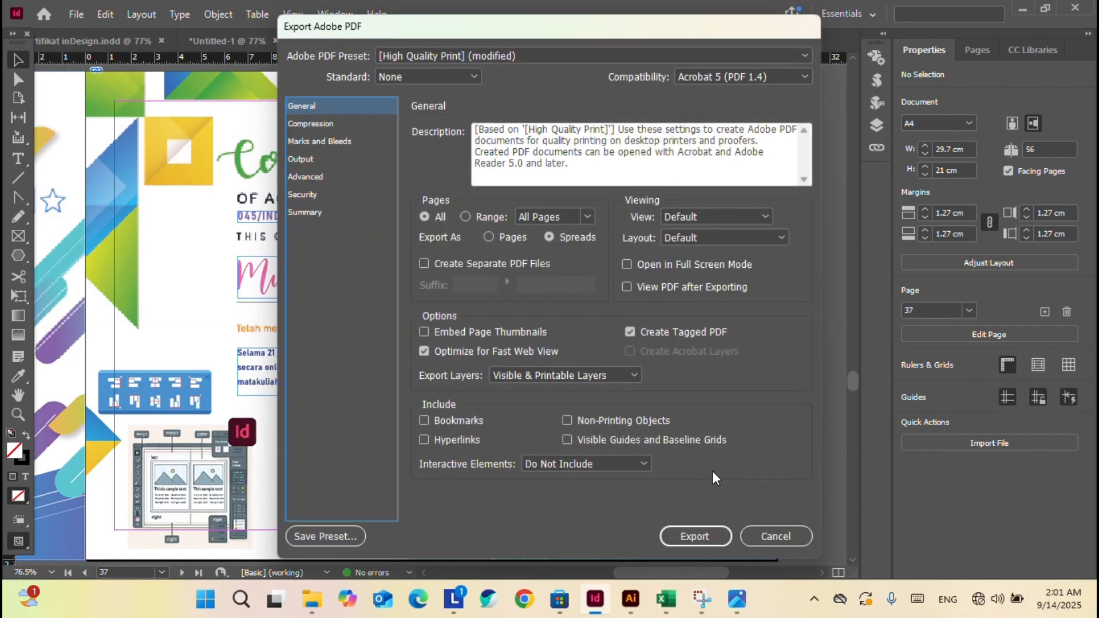
click(695, 535)
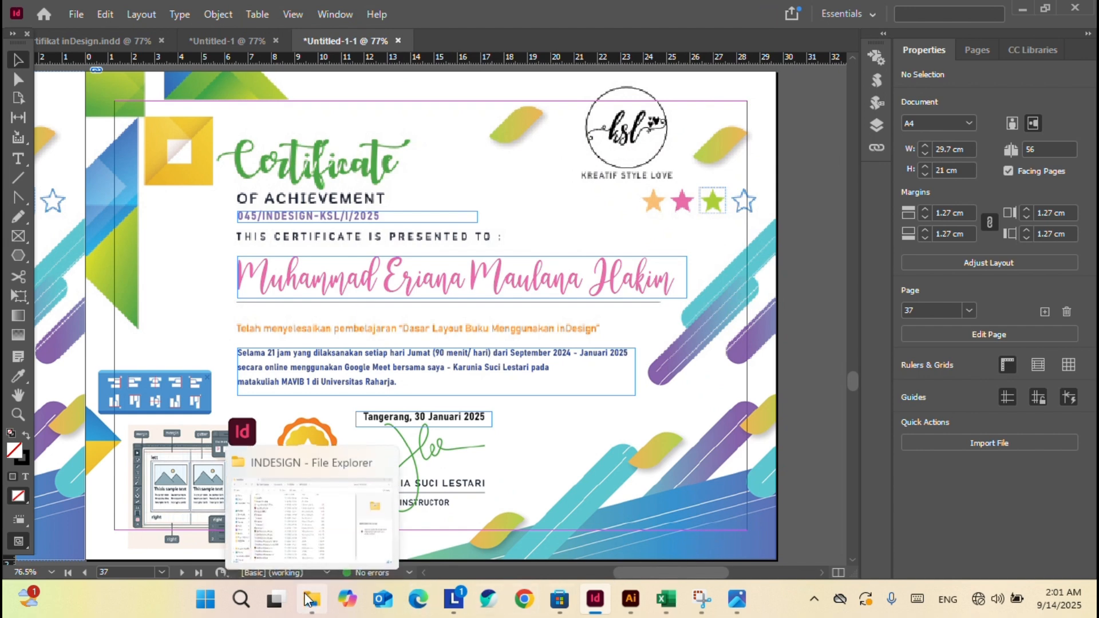
In File Explorer, enter Peserta Workshop and open the 'Peserta Workshop 2025 -' PDF.
click(291, 504)
double_click(273, 167)
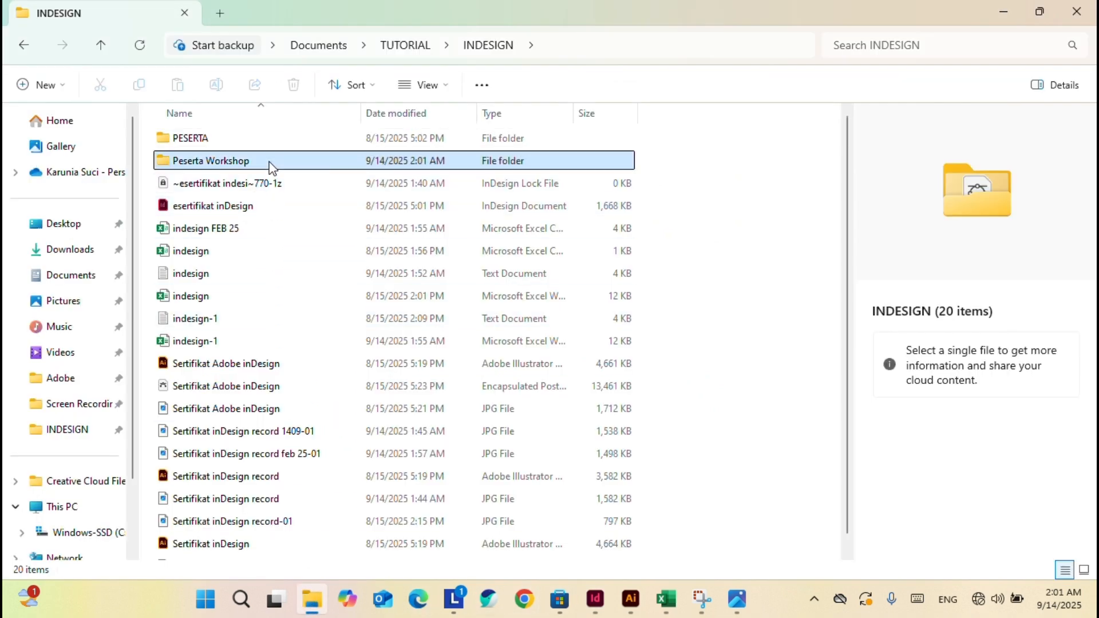
click(273, 146)
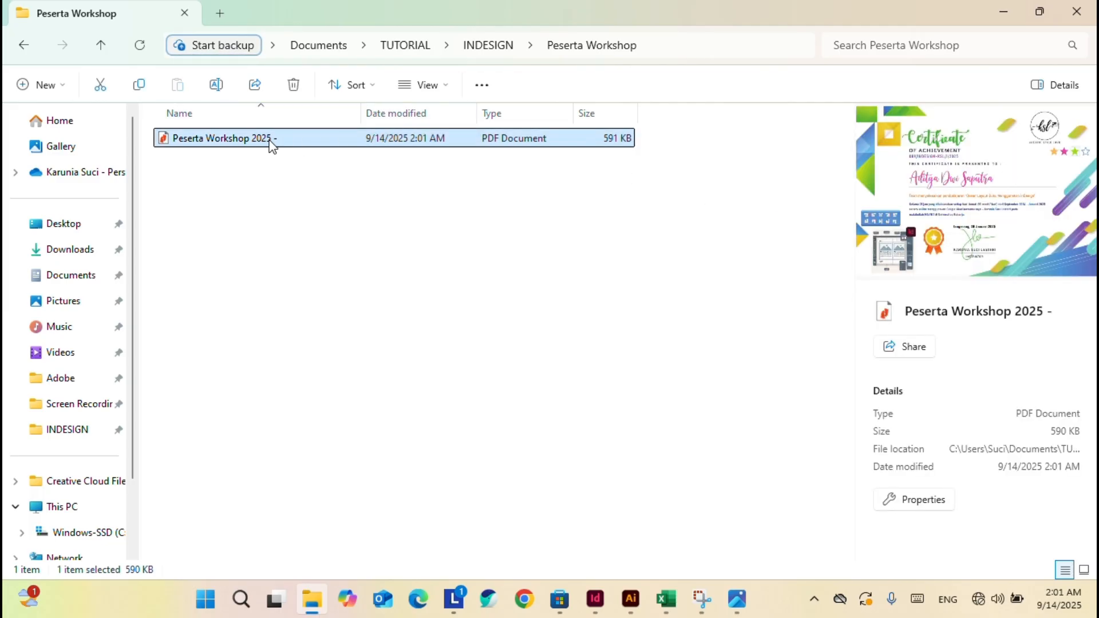
key(Return)
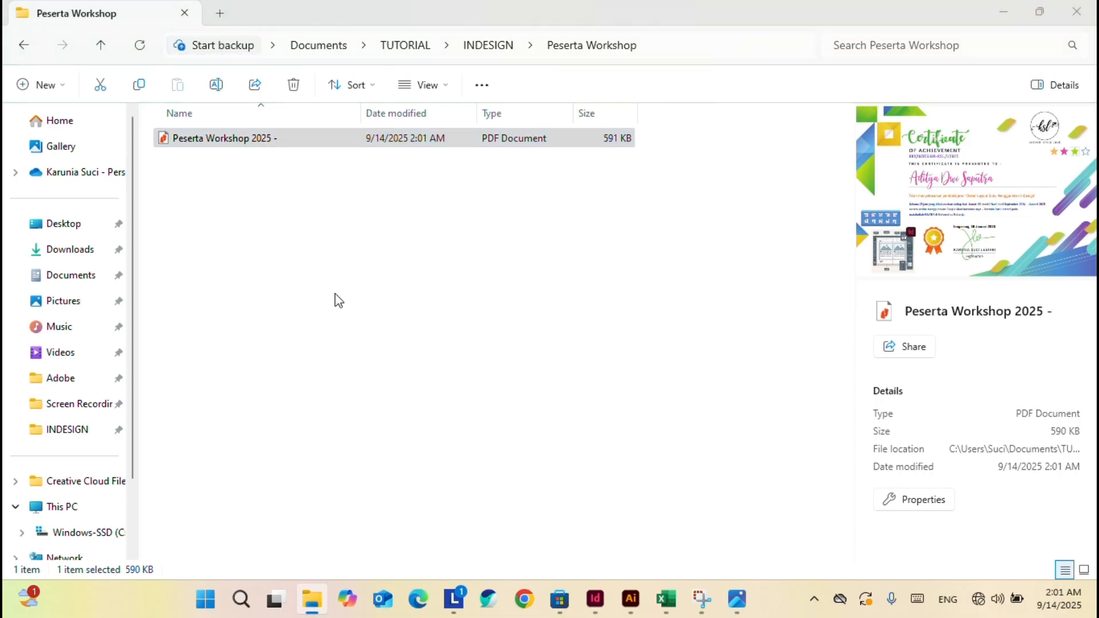
Scroll through the 56-page certificate PDF, then close the document and Nitro Pro.
scroll(572, 461, down, 10)
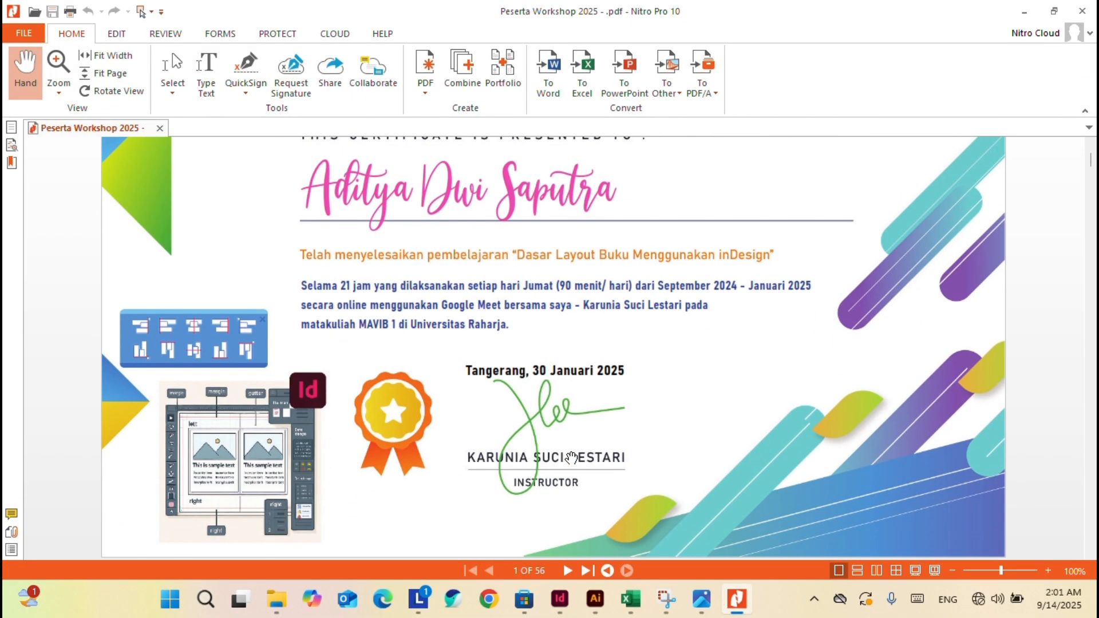
scroll(571, 456, down, 20)
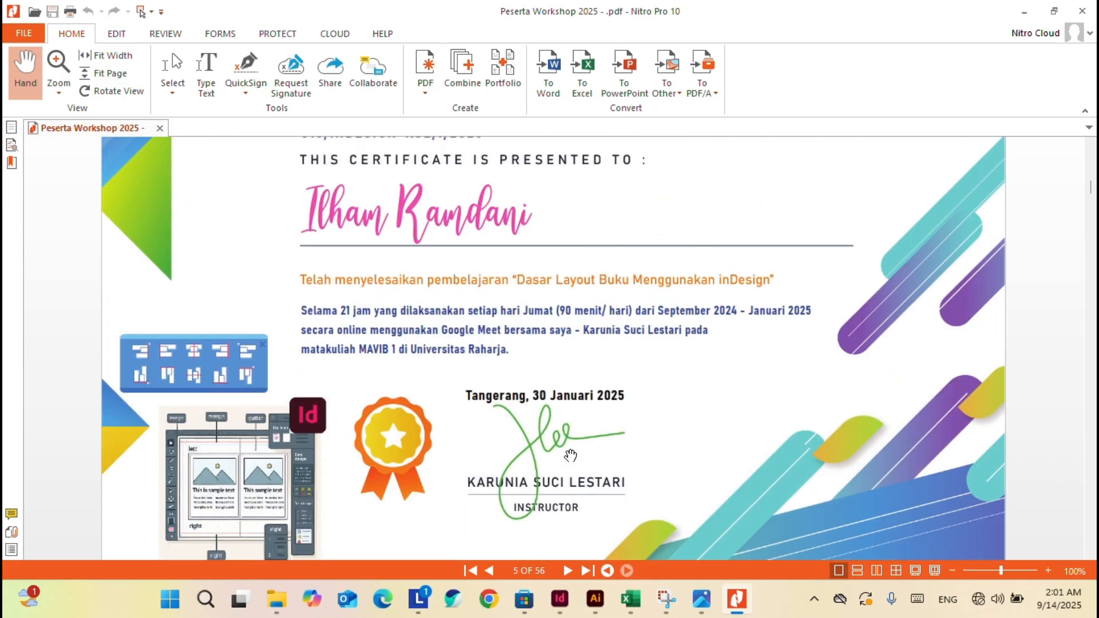
scroll(571, 452, down, 15)
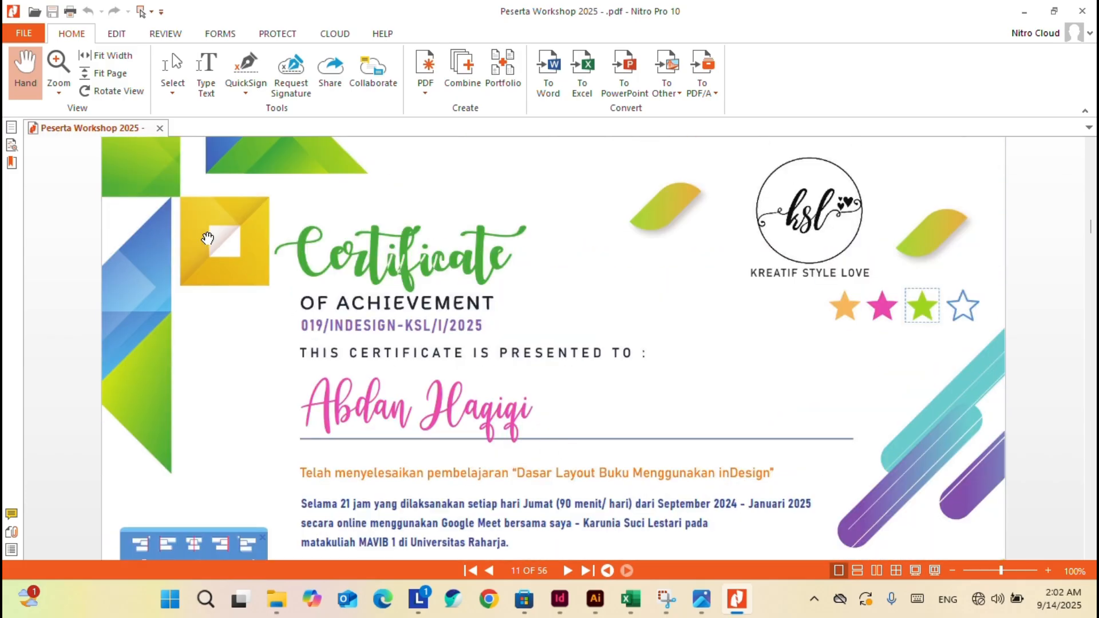
click(159, 127)
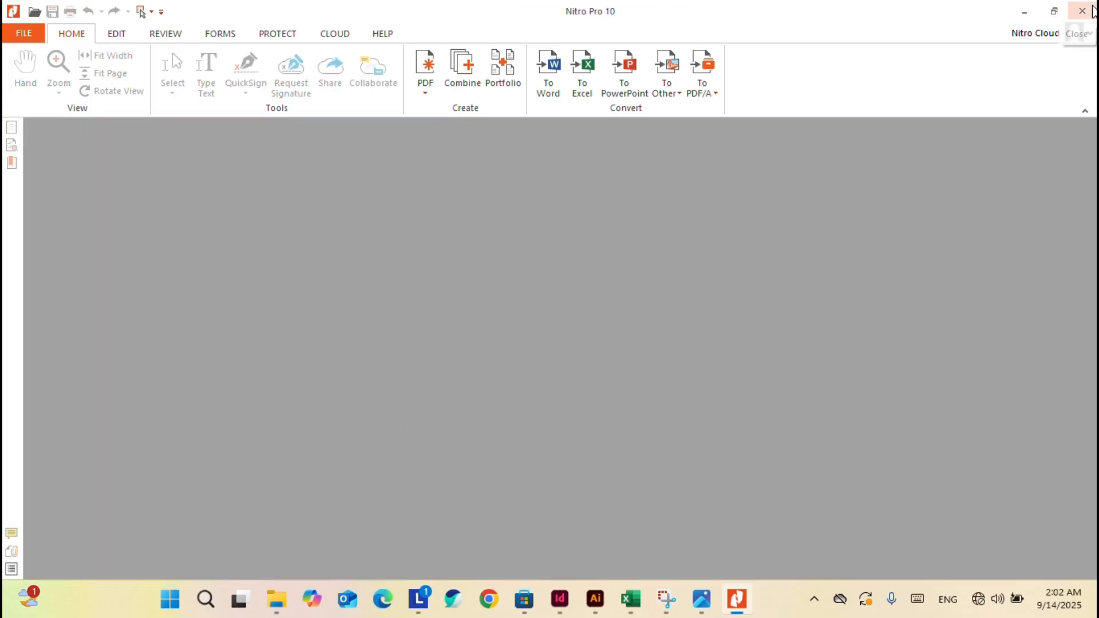
click(1082, 11)
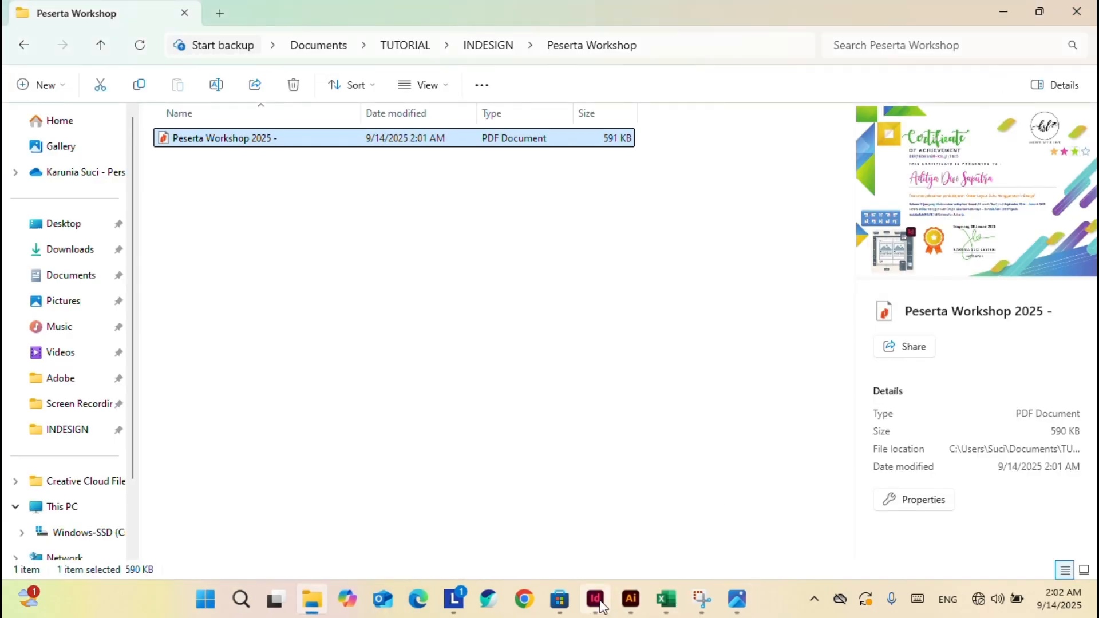
Back in InDesign, reopen Export and reuse the existing 'Peserta Workshop 2025 -' file name.
mouse_move(596, 599)
click(550, 490)
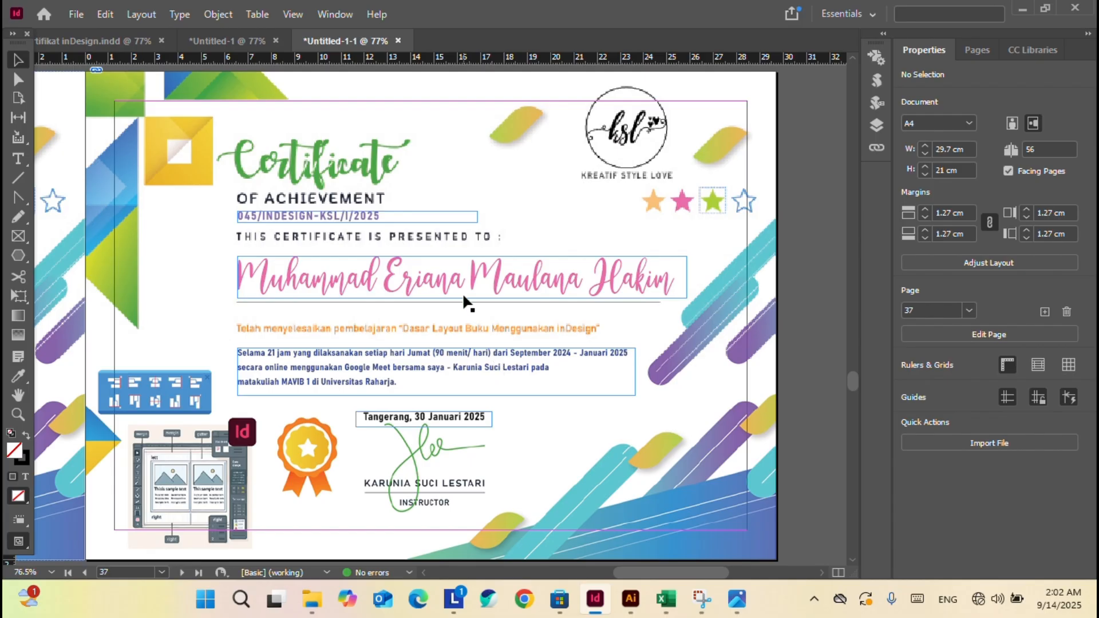
key(ctrl+e)
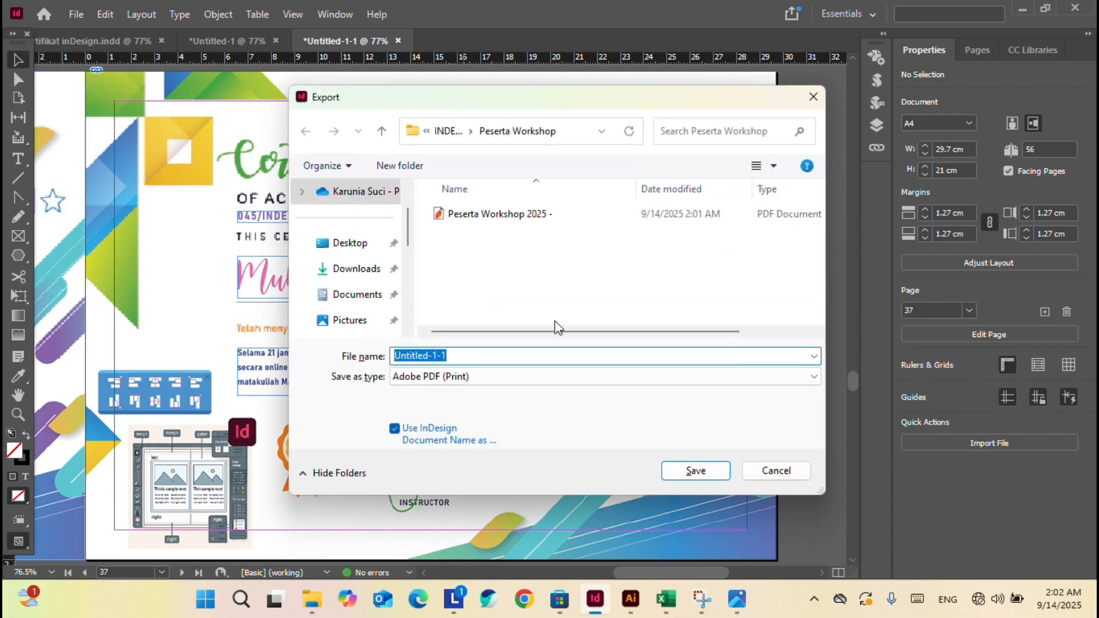
click(784, 472)
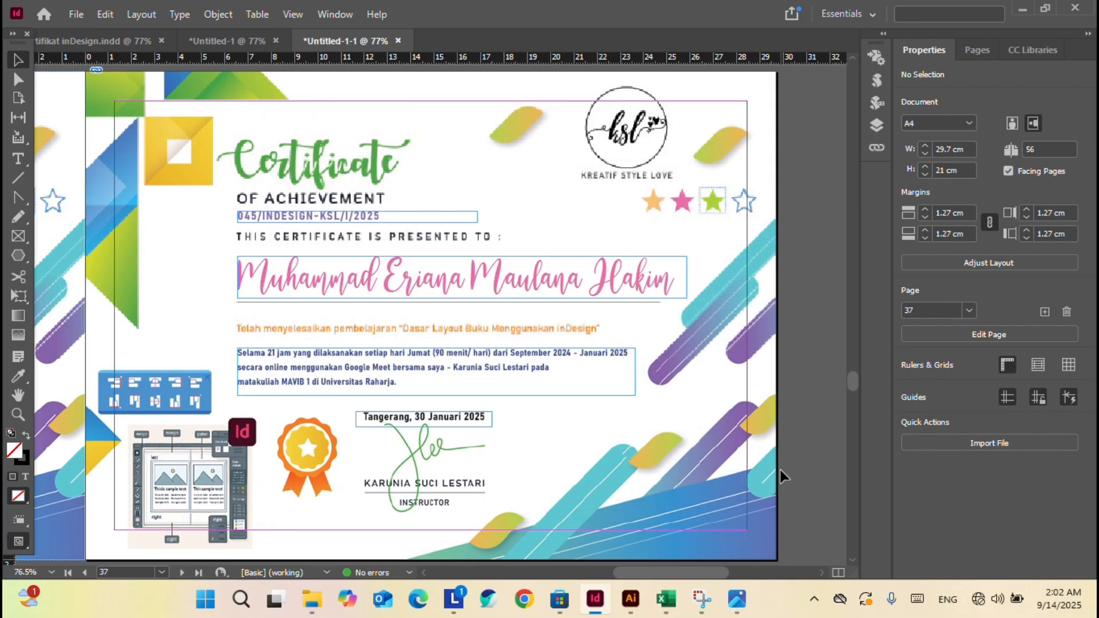
key(ctrl+e)
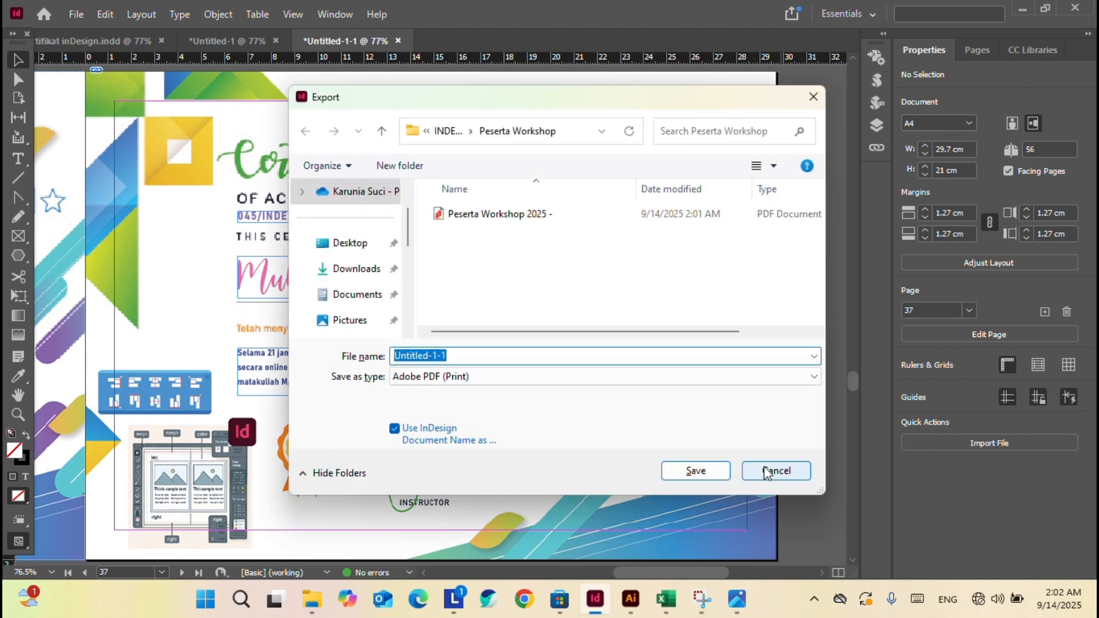
click(470, 378)
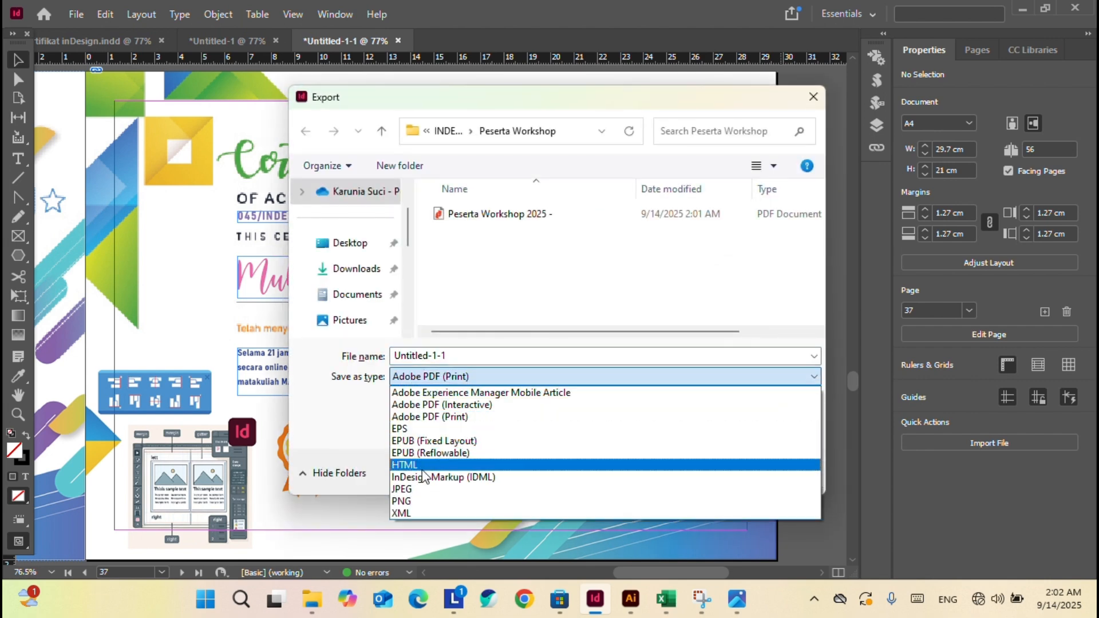
click(418, 489)
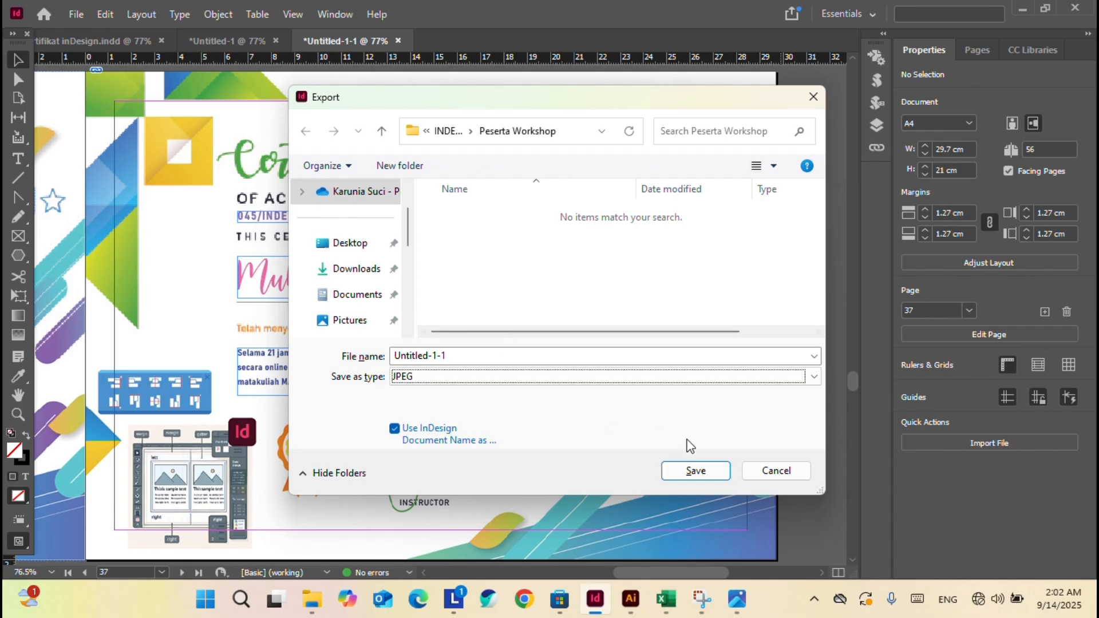
click(561, 383)
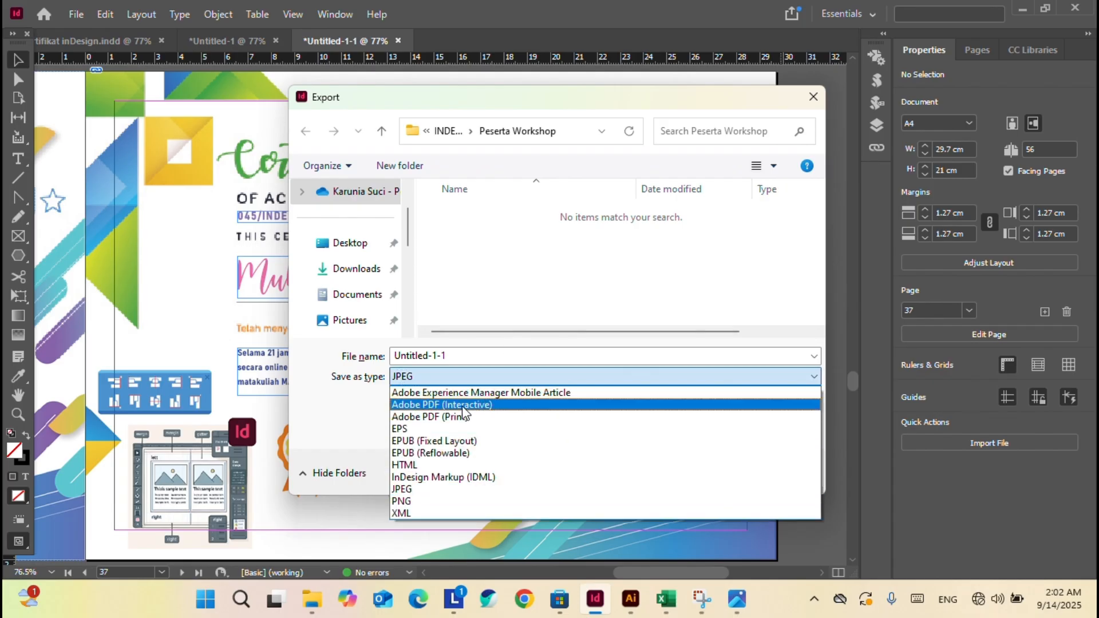
click(504, 405)
click(506, 220)
Export all pages as JPEG under that name, replacing the existing file.
click(508, 378)
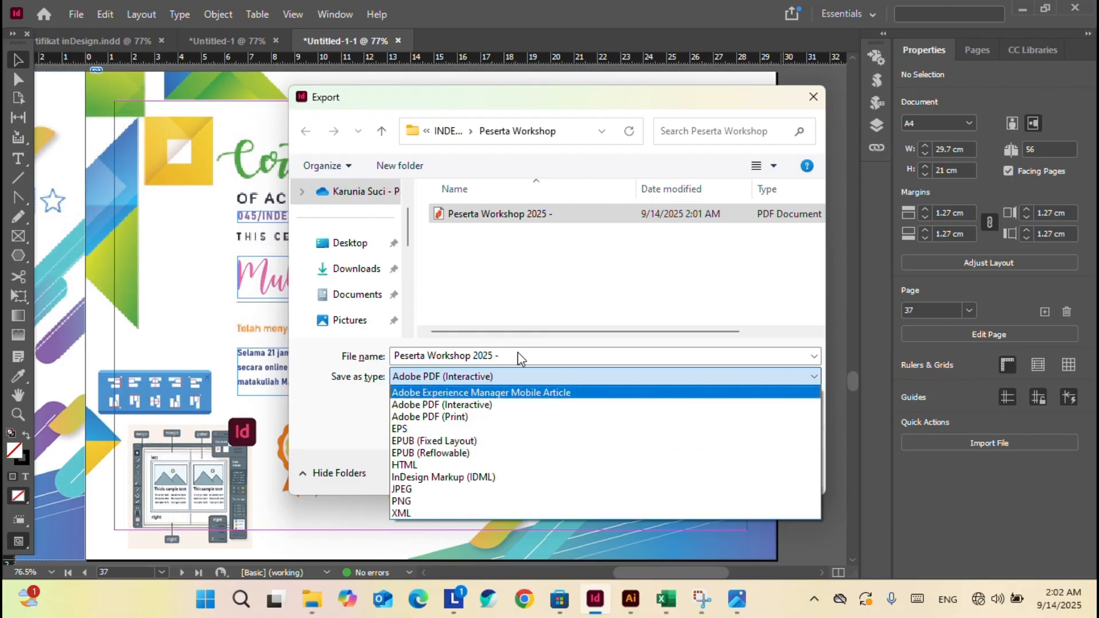
click(427, 490)
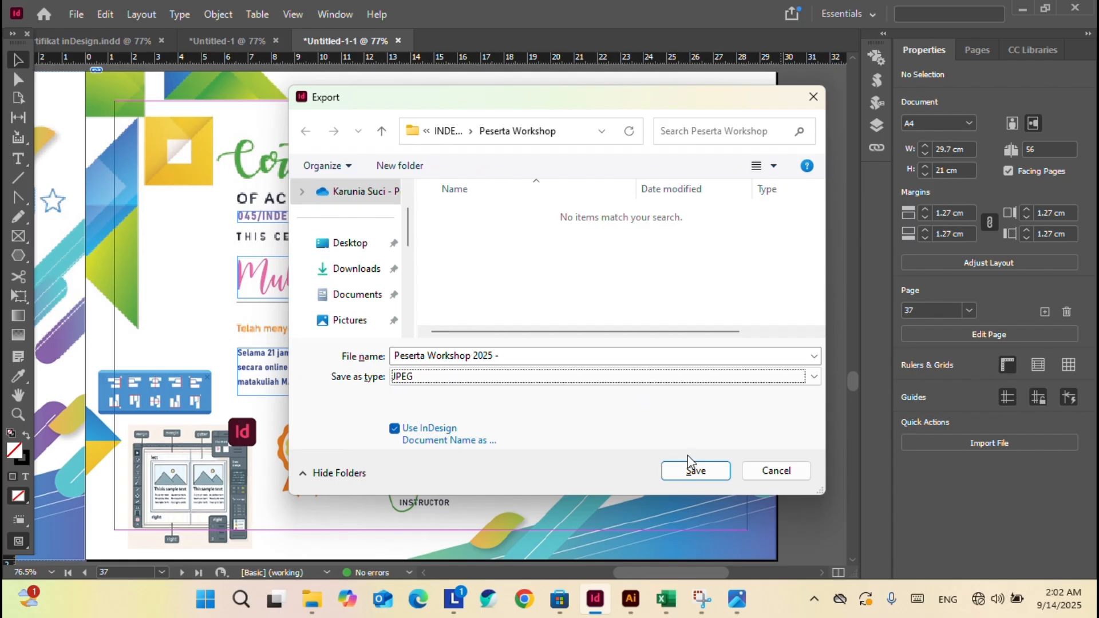
click(696, 471)
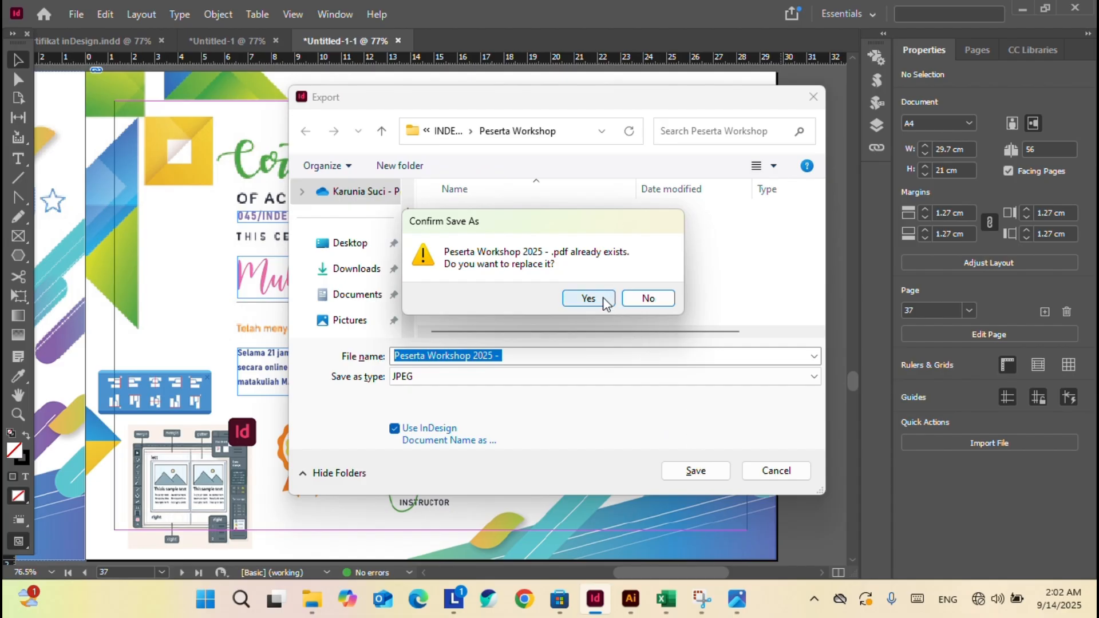
click(604, 301)
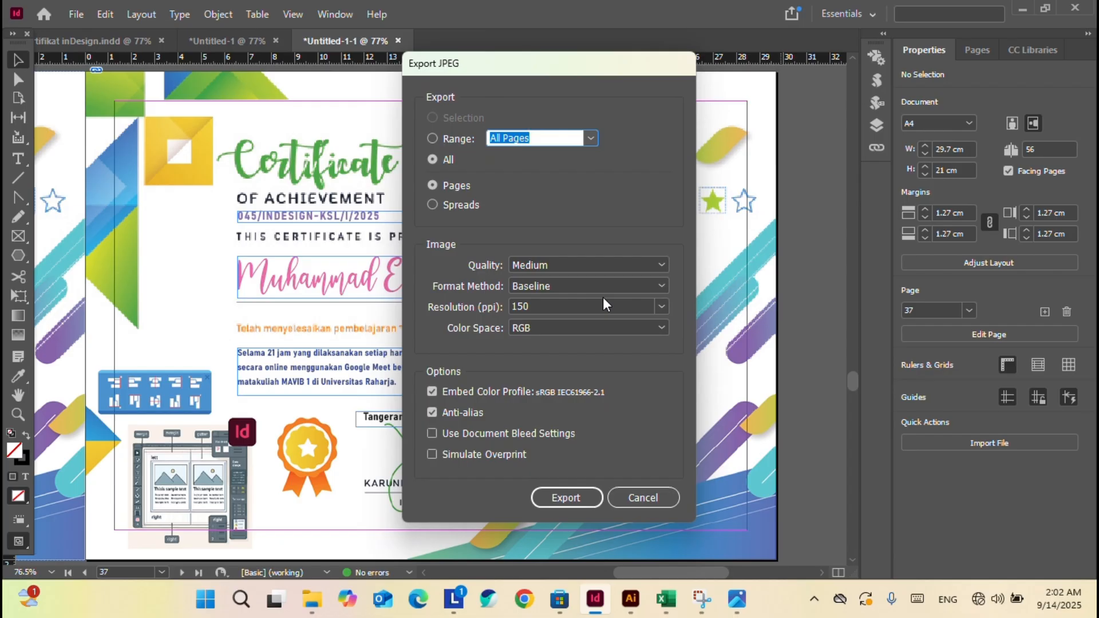
click(566, 498)
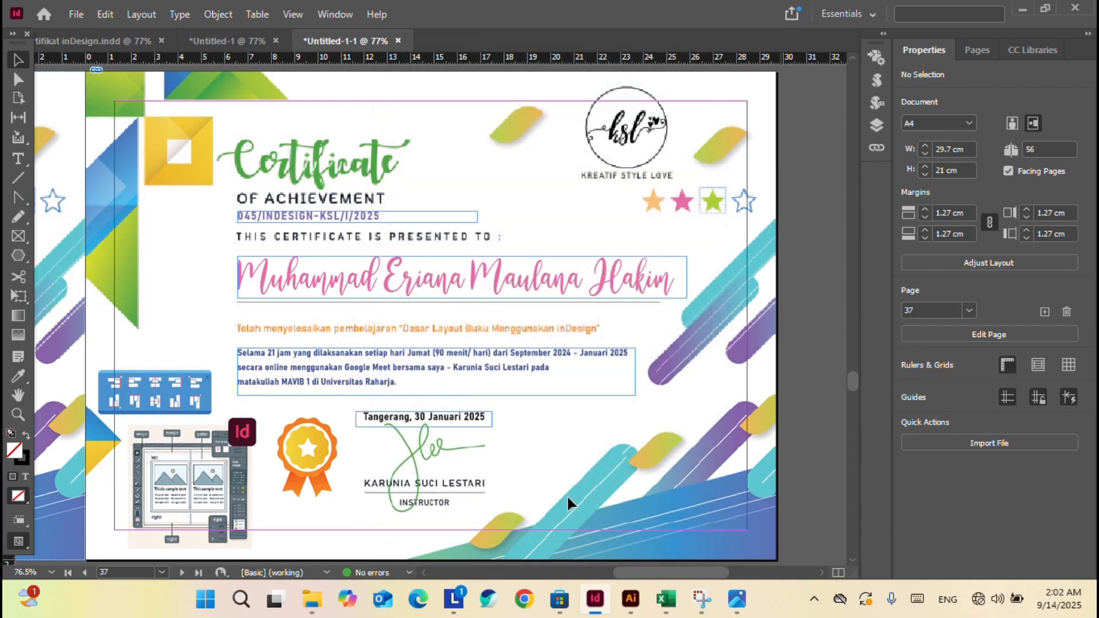
Try opening single-page file '- 2', dismiss Nitro Pro's error and close it.
click(312, 598)
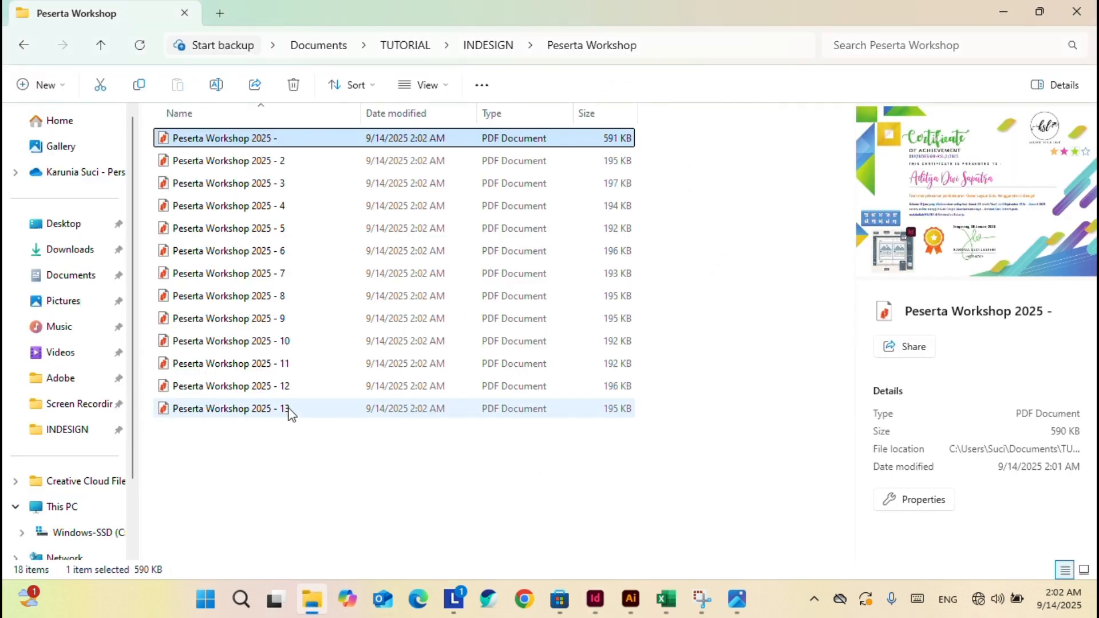
click(303, 162)
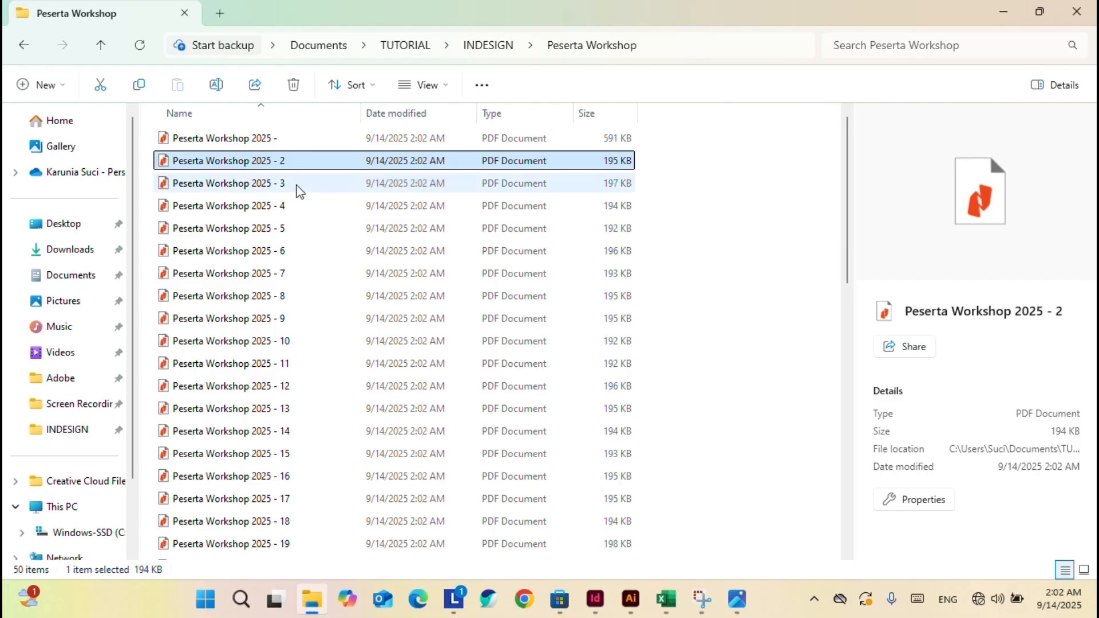
scroll(307, 313, down, 12)
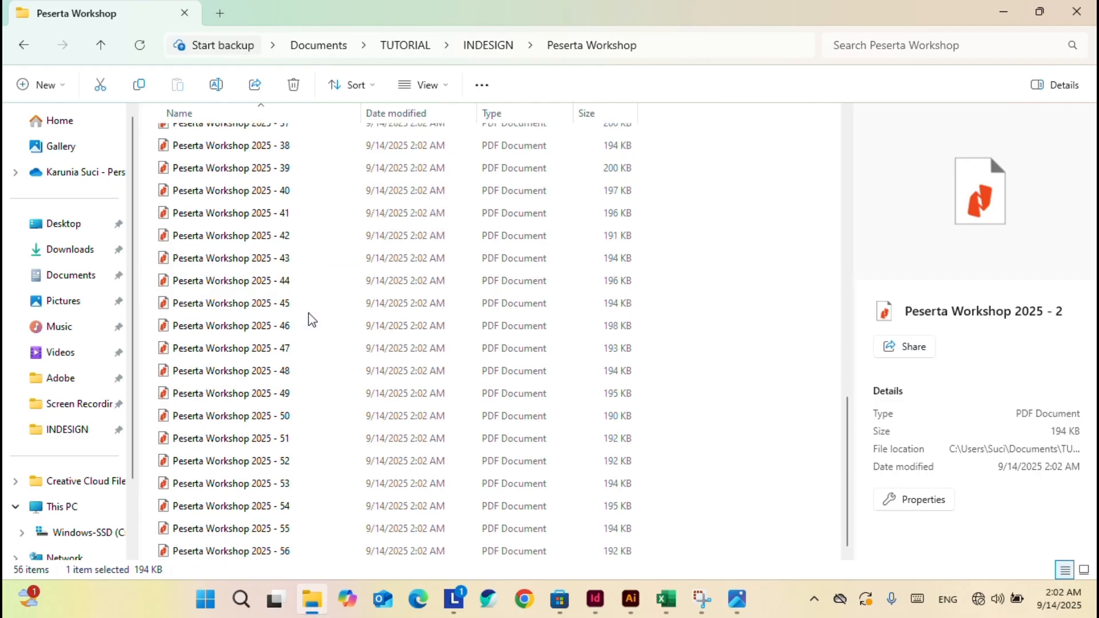
scroll(308, 320, up, 12)
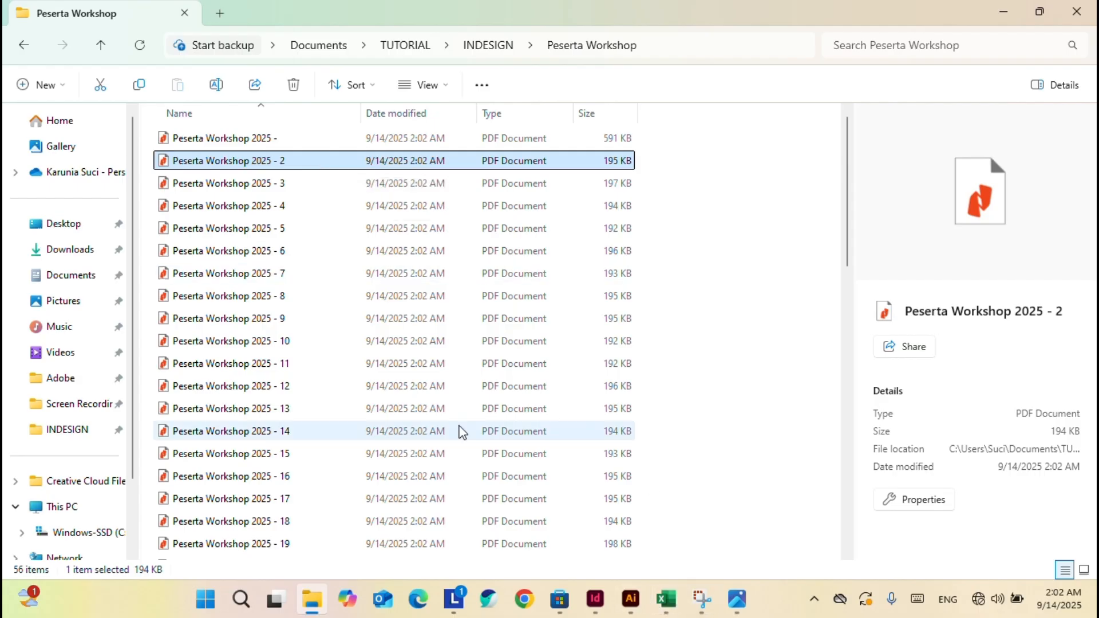
double_click(285, 163)
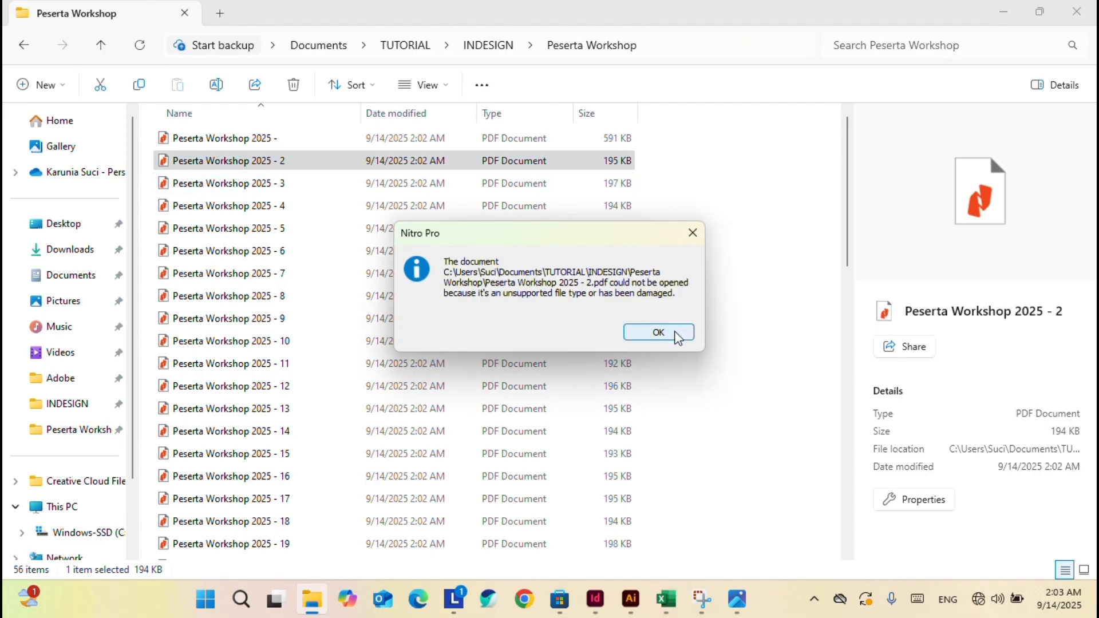
click(678, 337)
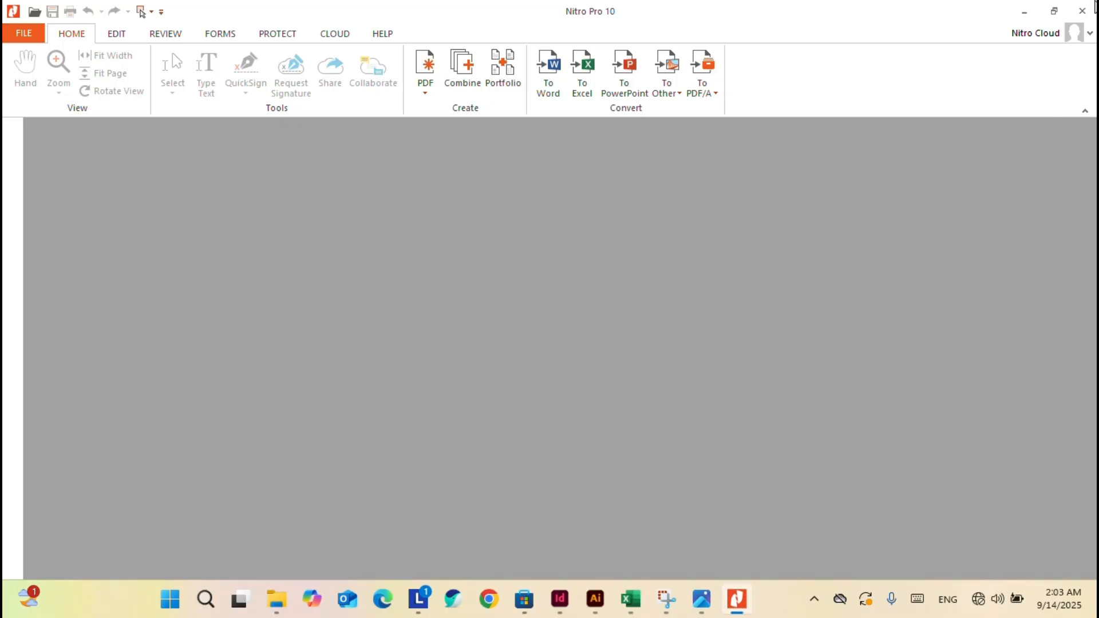
click(1083, 11)
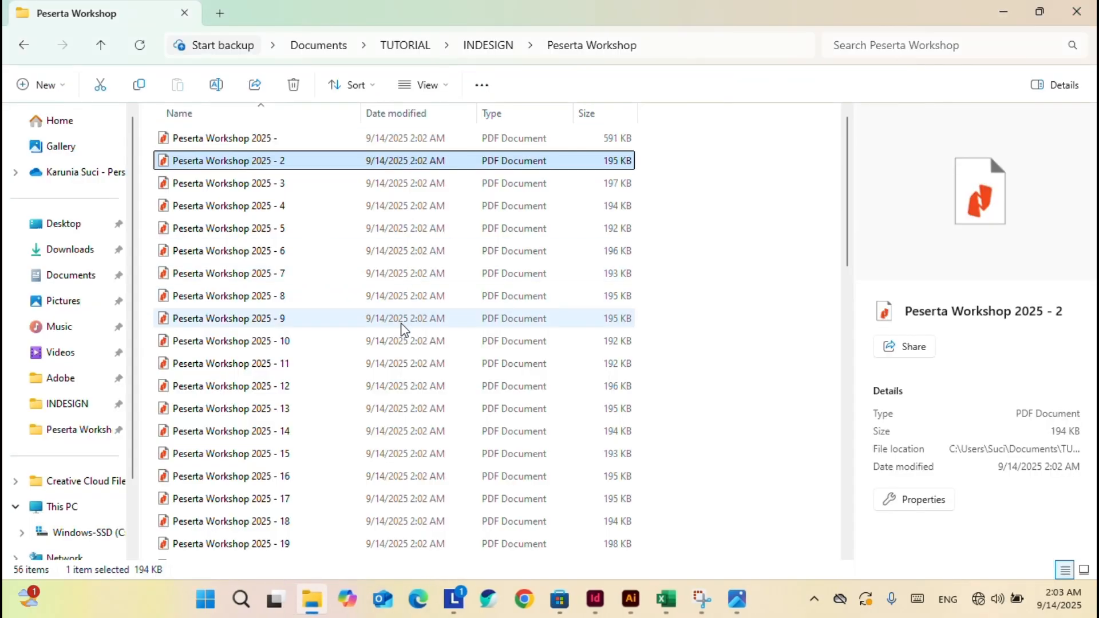
Check file '- 9' the same way, dismissing the error and closing Nitro Pro.
scroll(295, 407, down, 12)
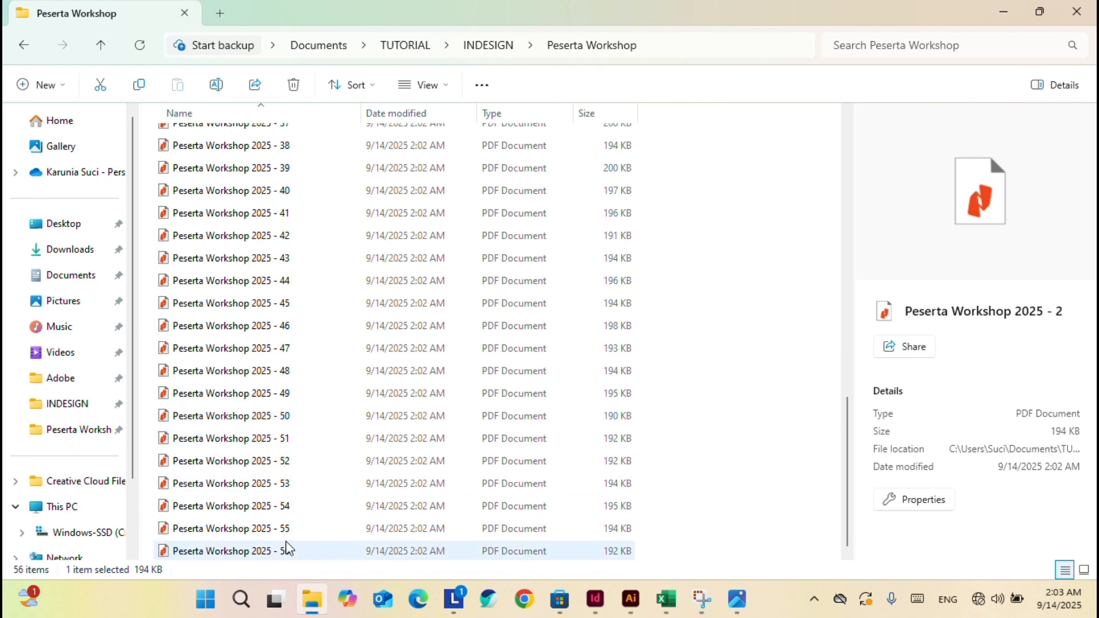
shift+click(287, 550)
scroll(288, 551, up, 12)
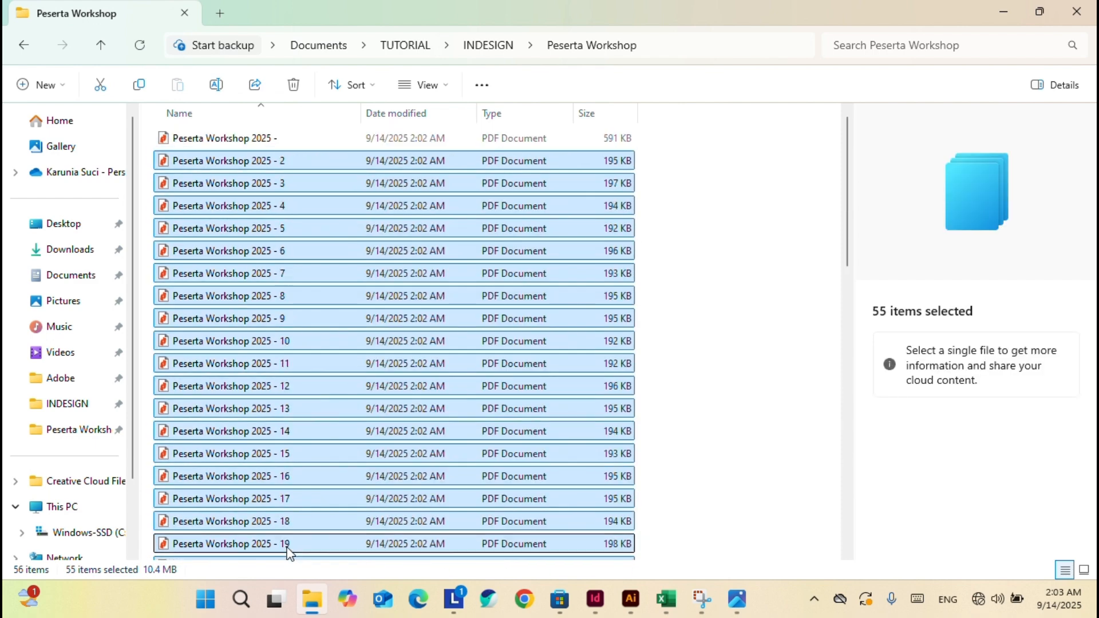
click(319, 327)
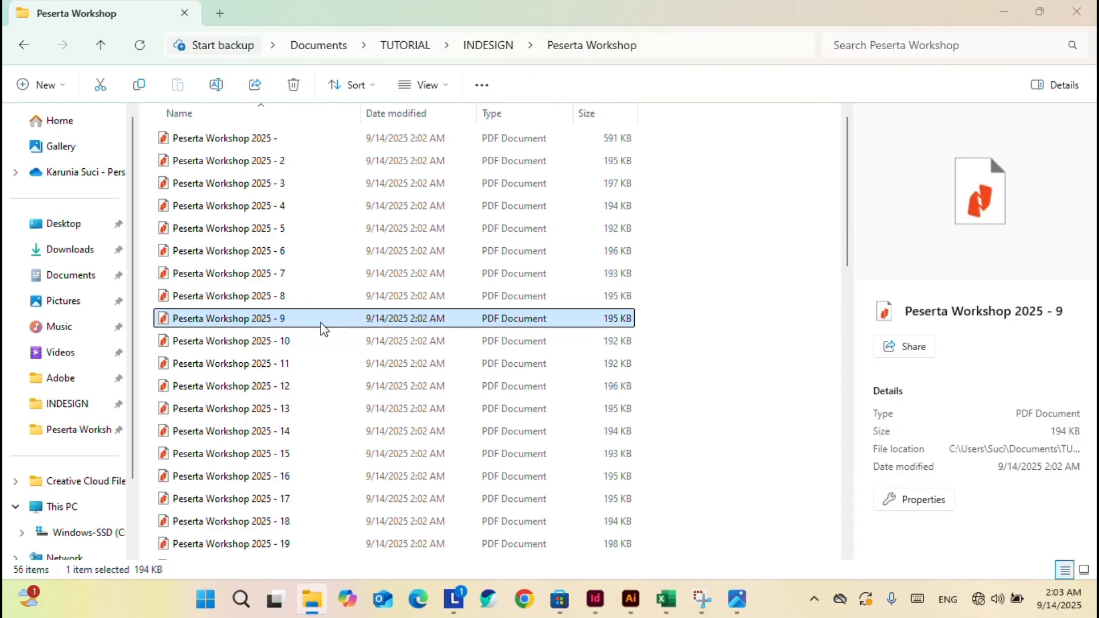
double_click(321, 324)
click(654, 334)
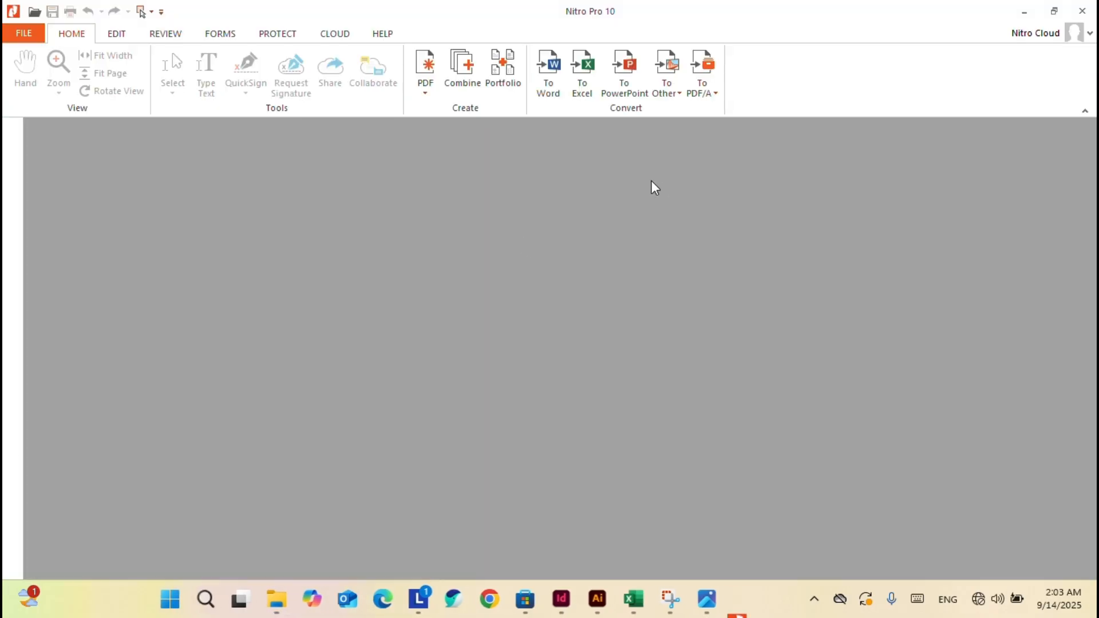
click(1081, 11)
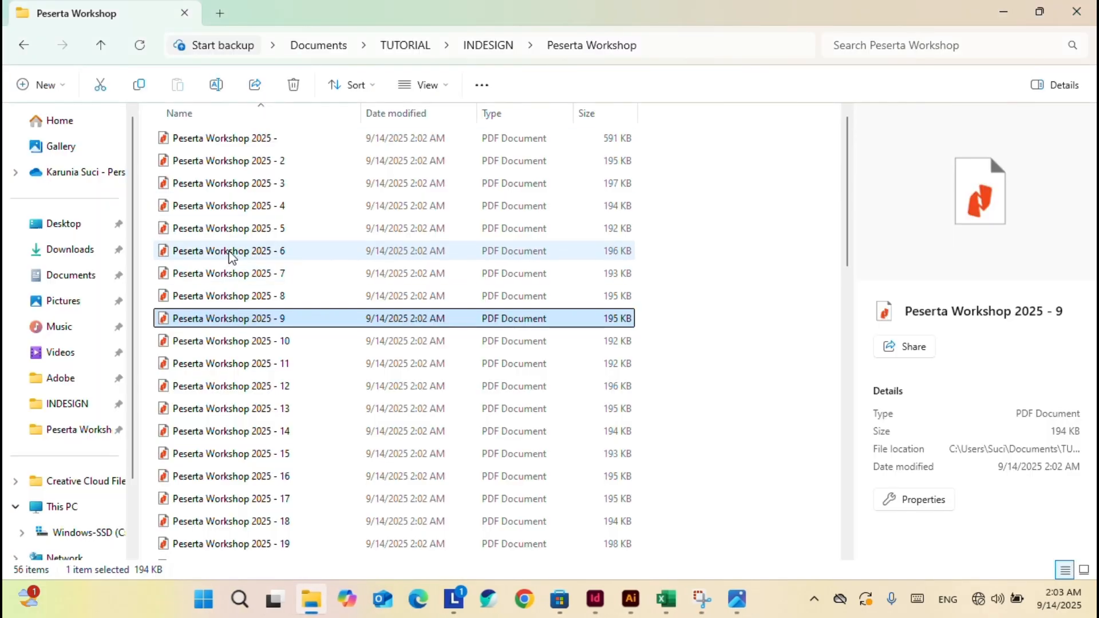
Delete single-page PDFs '- 2' through '- 56', then return to InDesign.
click(297, 162)
scroll(289, 412, down, 12)
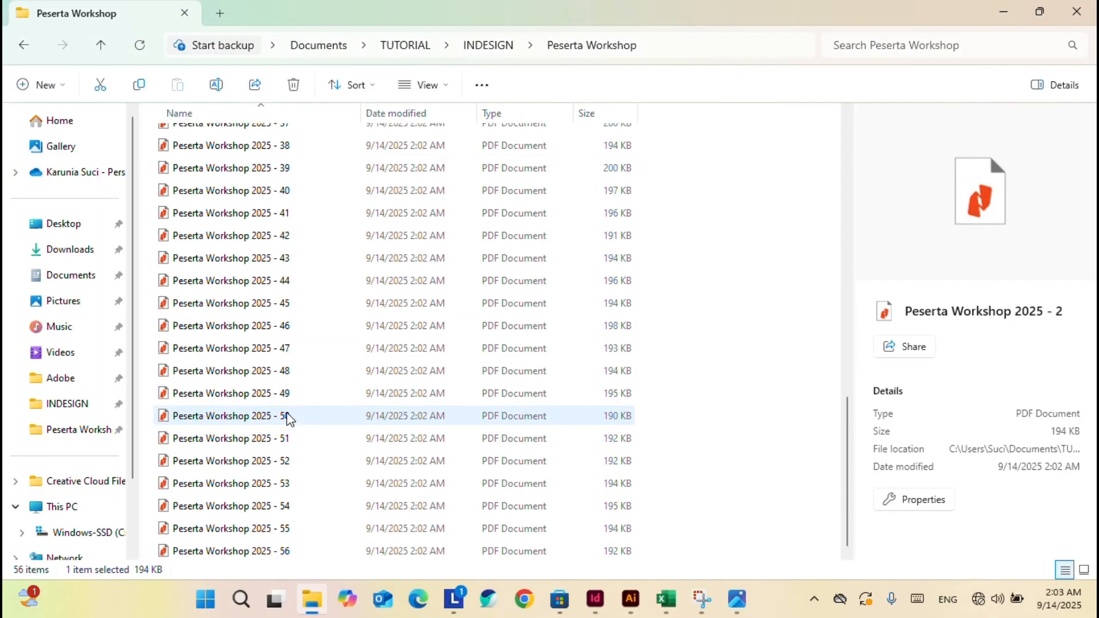
shift+click(286, 553)
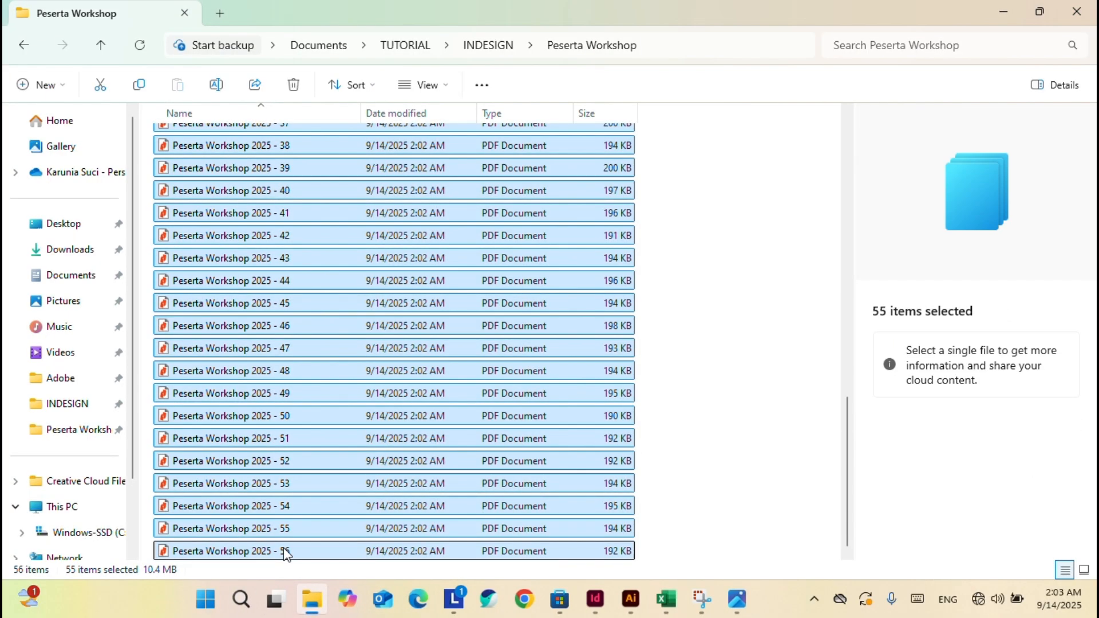
key(Delete)
click(597, 601)
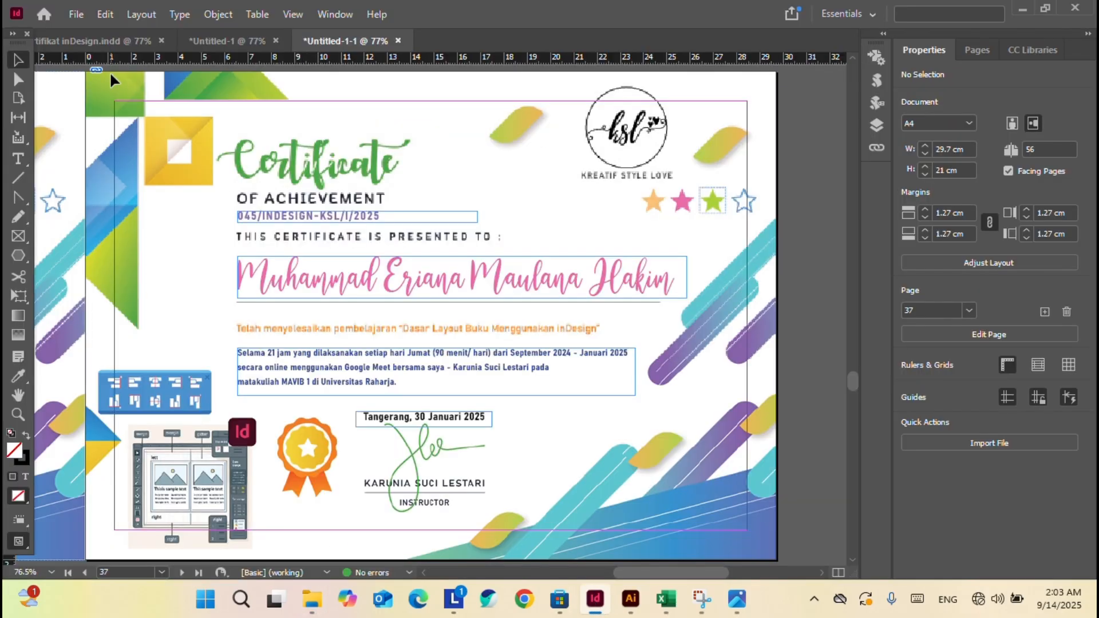
Open Export and reuse the existing PDF's name as the file name.
key(ctrl+e)
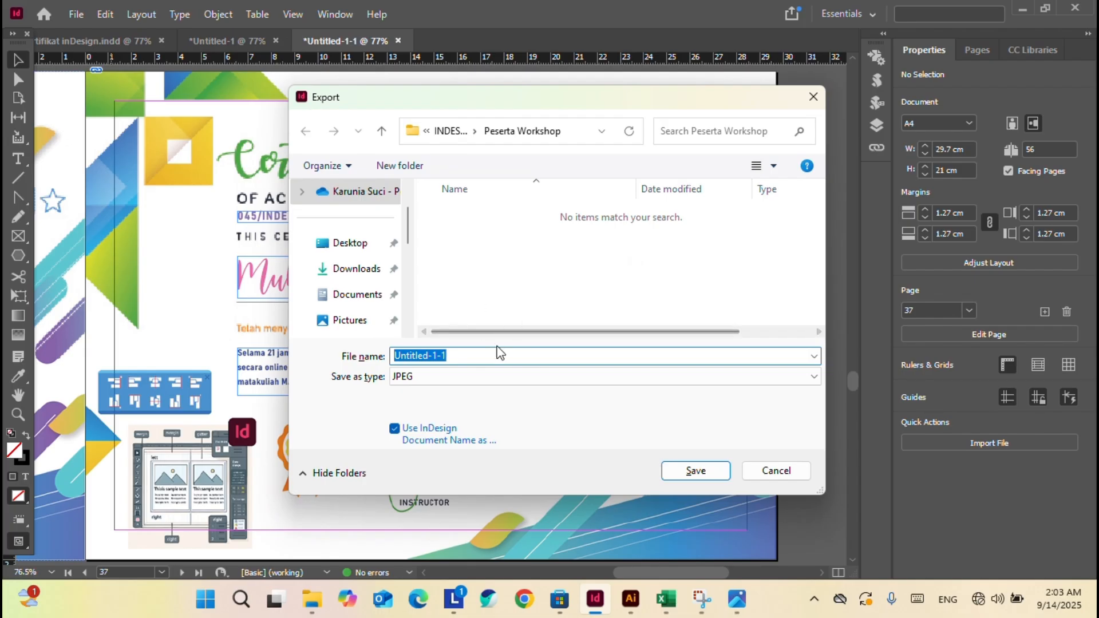
click(461, 377)
click(432, 404)
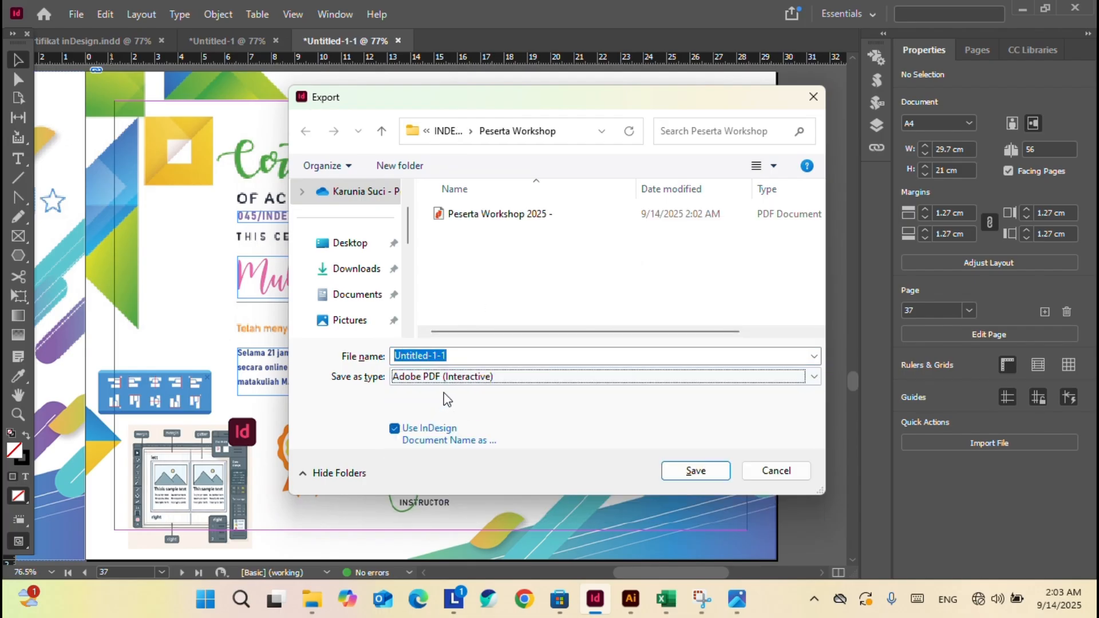
click(515, 217)
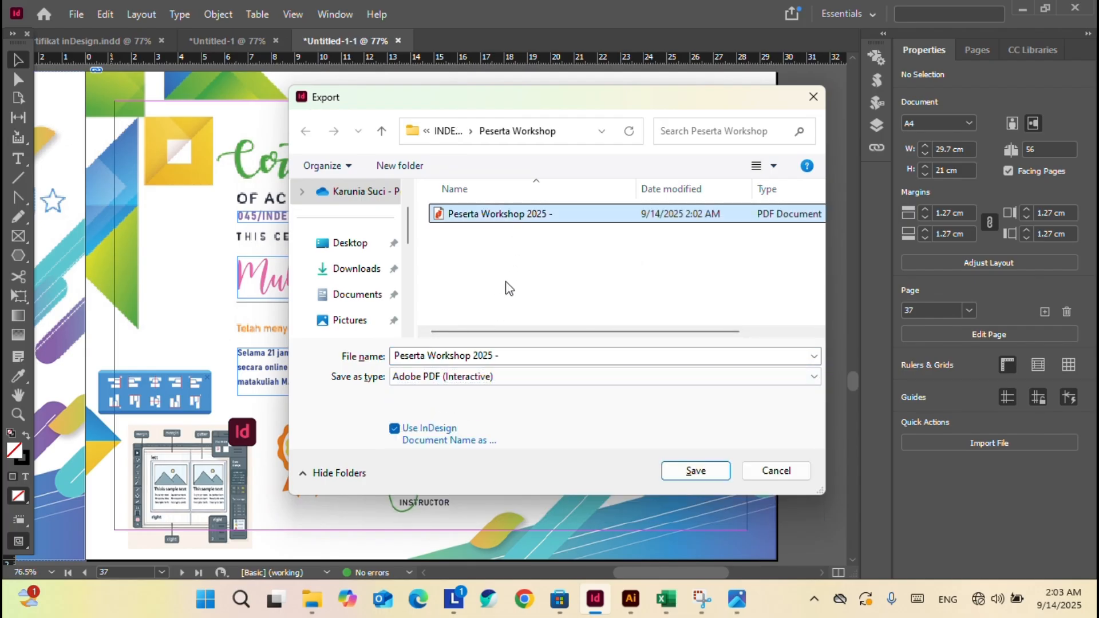
click(623, 354)
click(623, 354)
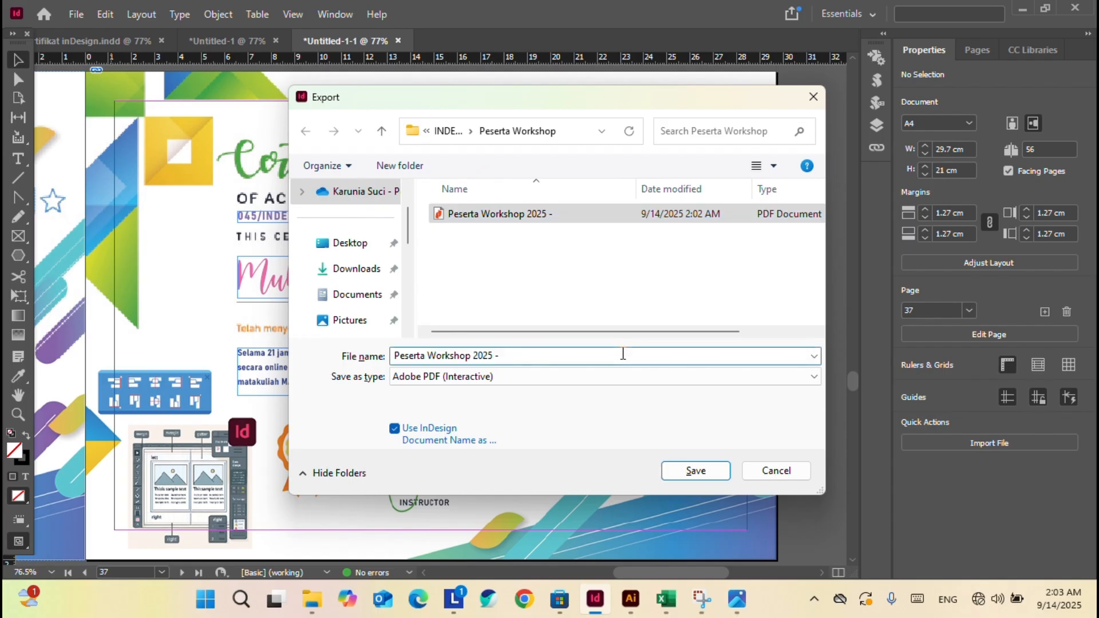
Switch to JPEG, trim the name to 'Peserta Workshop 2025 -', and export all pages.
click(523, 377)
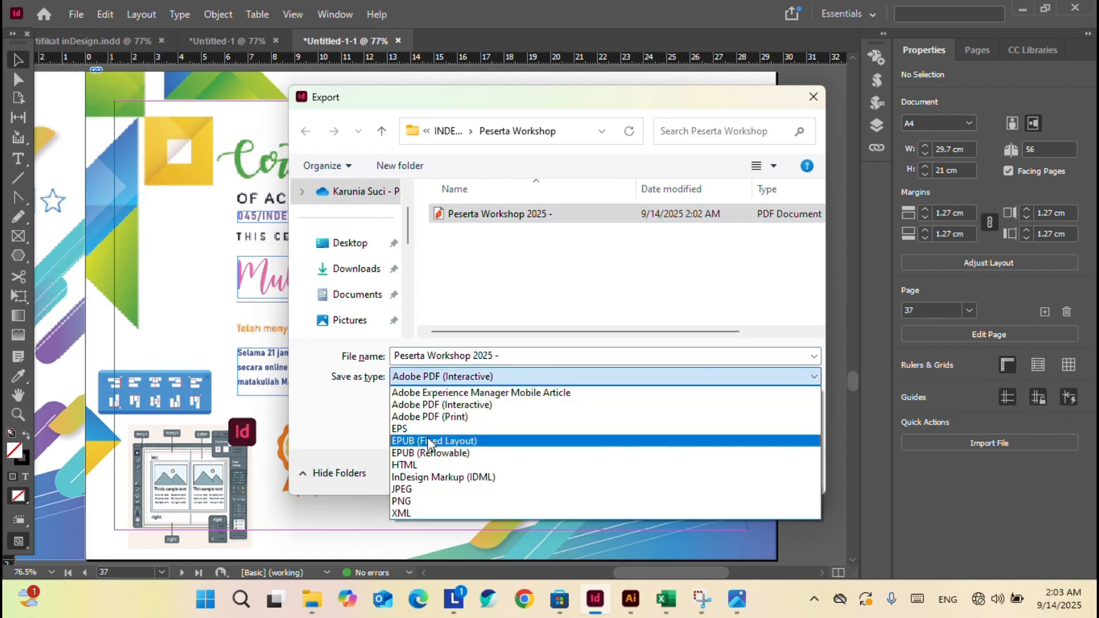
click(418, 489)
click(530, 361)
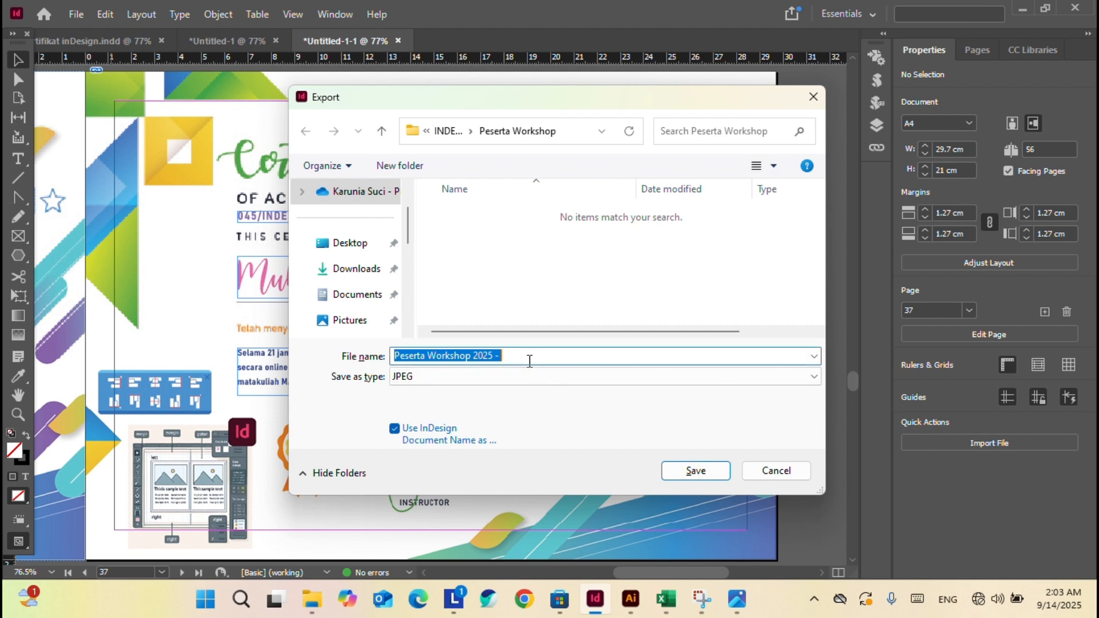
click(529, 361)
key(BackSpace)
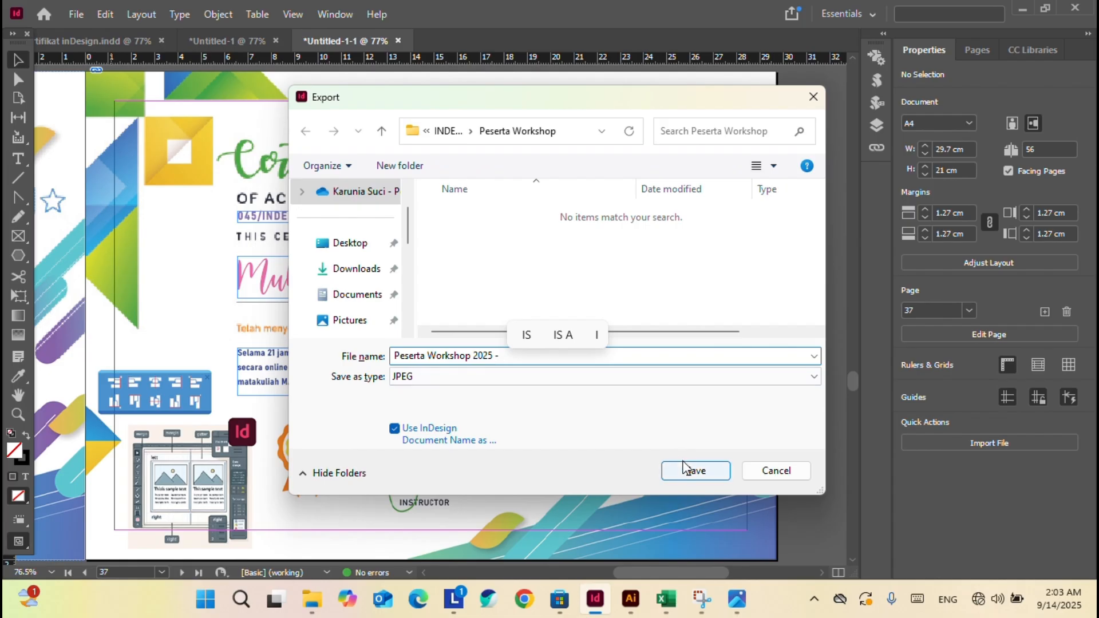
click(695, 471)
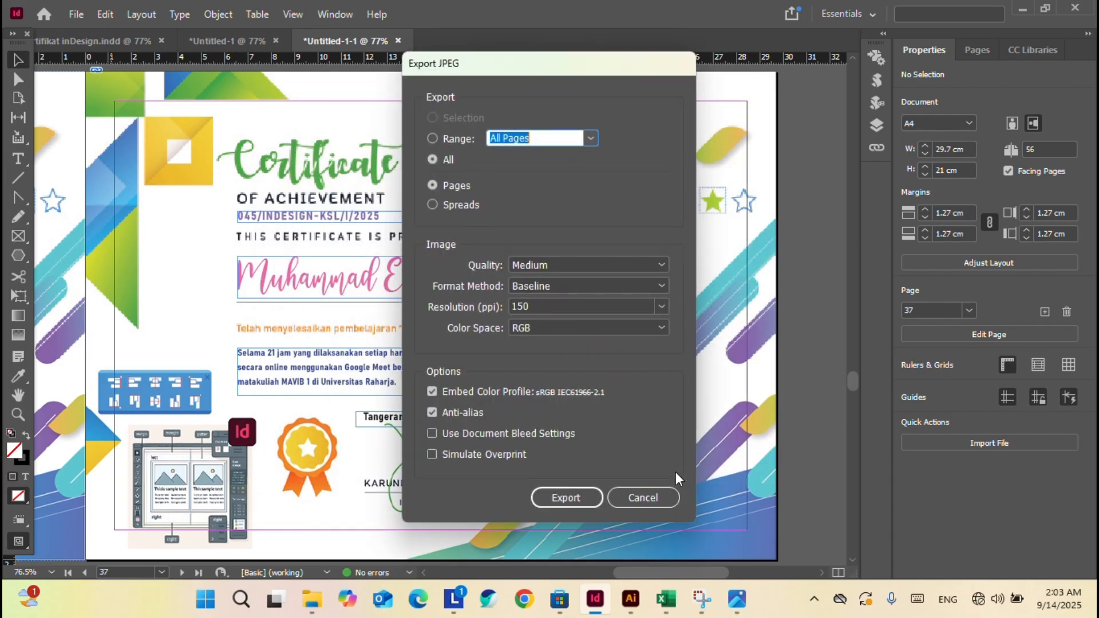
click(566, 497)
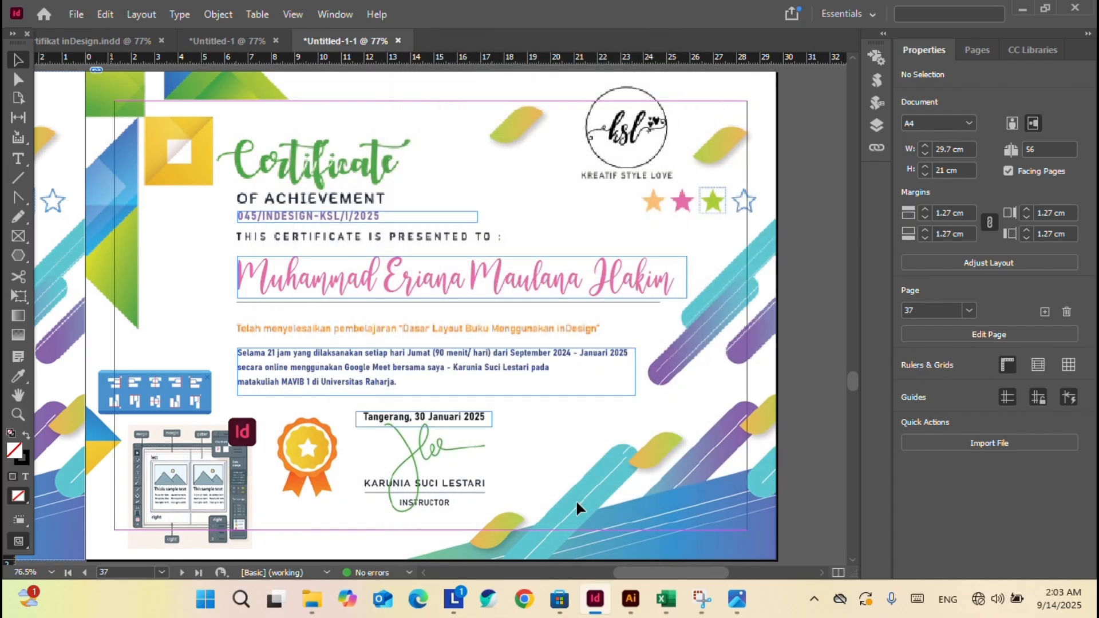
Show the Peserta Workshop folder's files as Large icons.
click(312, 599)
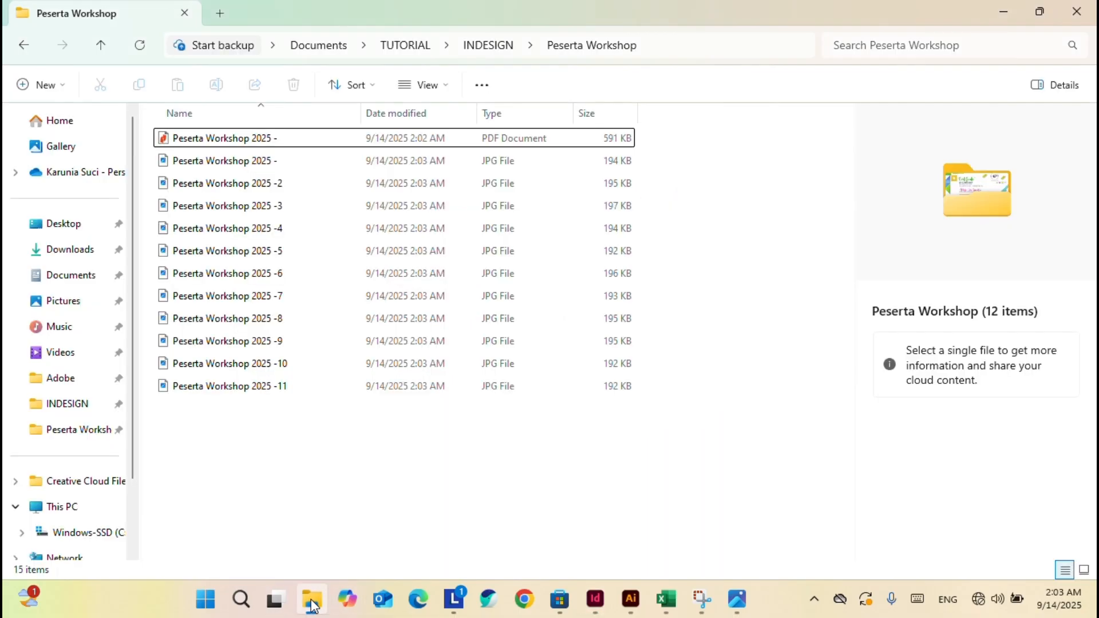
click(266, 182)
scroll(269, 172, down, 2)
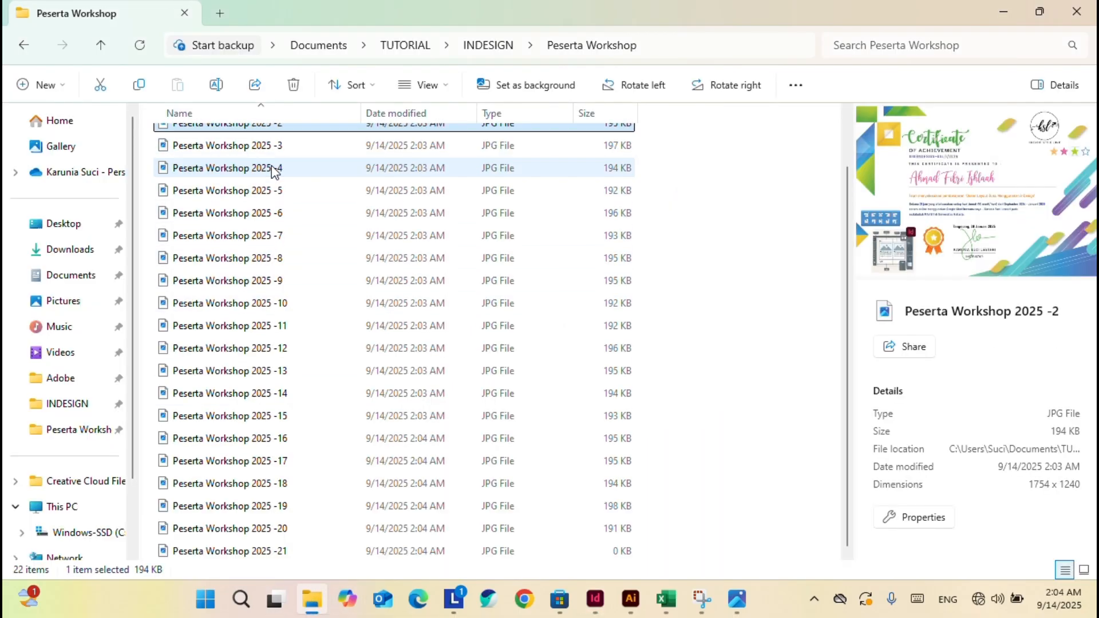
scroll(281, 167, up, 2)
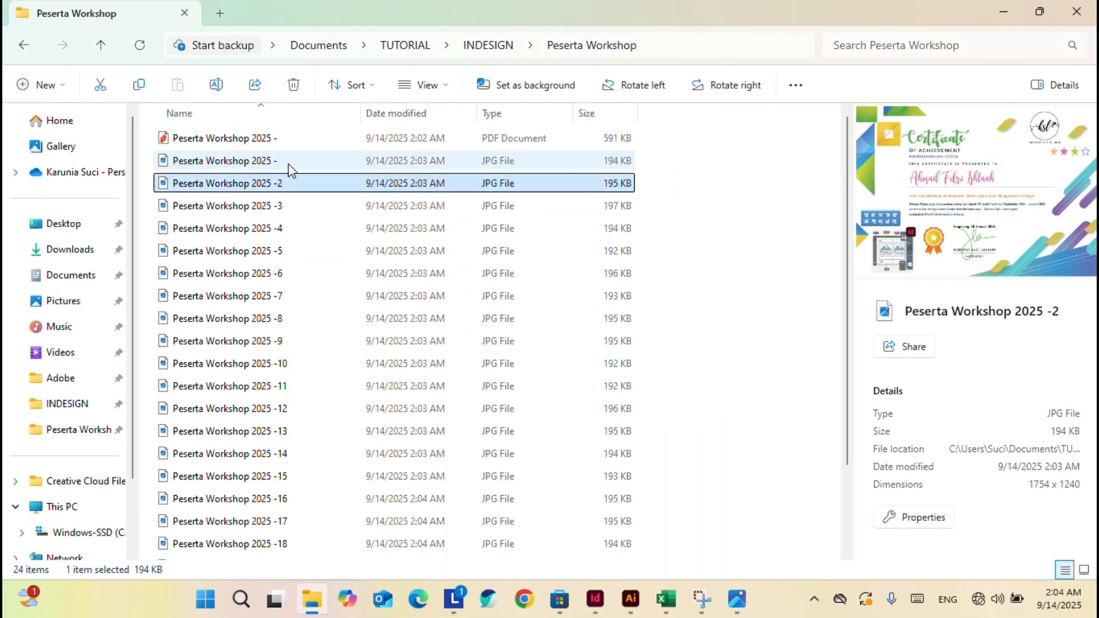
click(426, 86)
click(441, 146)
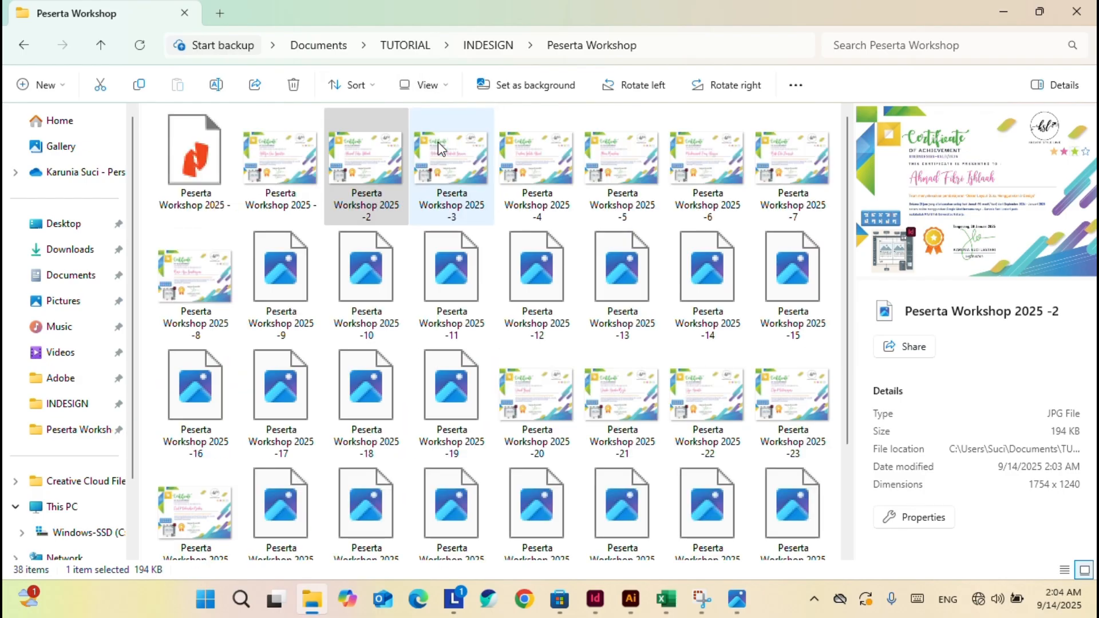
Rename the unnumbered JPG to 'Peserta Workshop 2025 -1'.
click(260, 179)
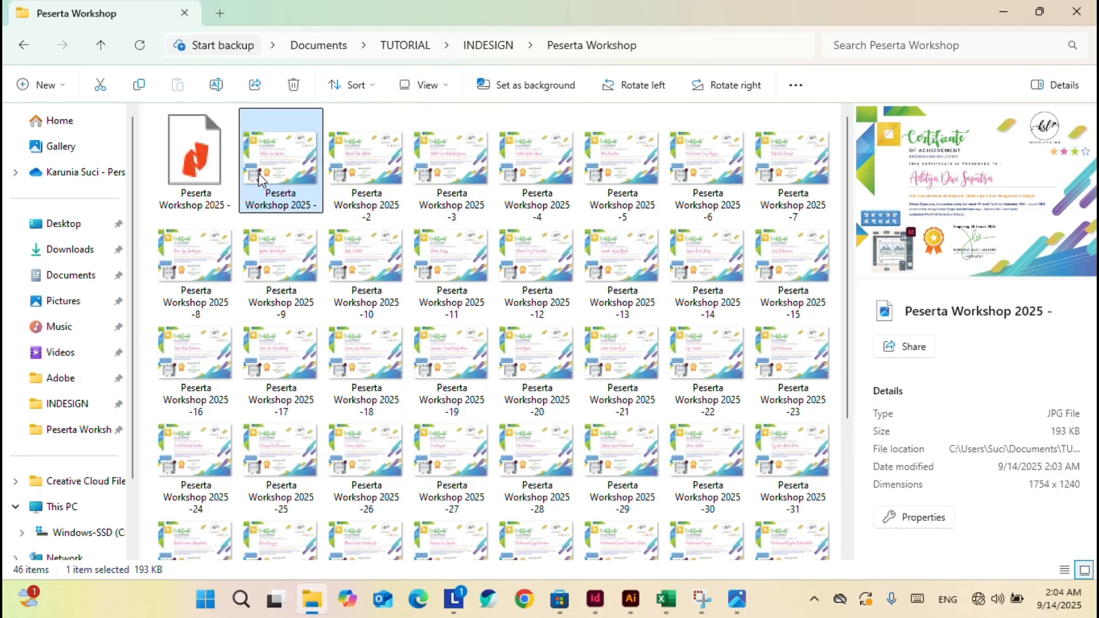
click(316, 210)
click(316, 206)
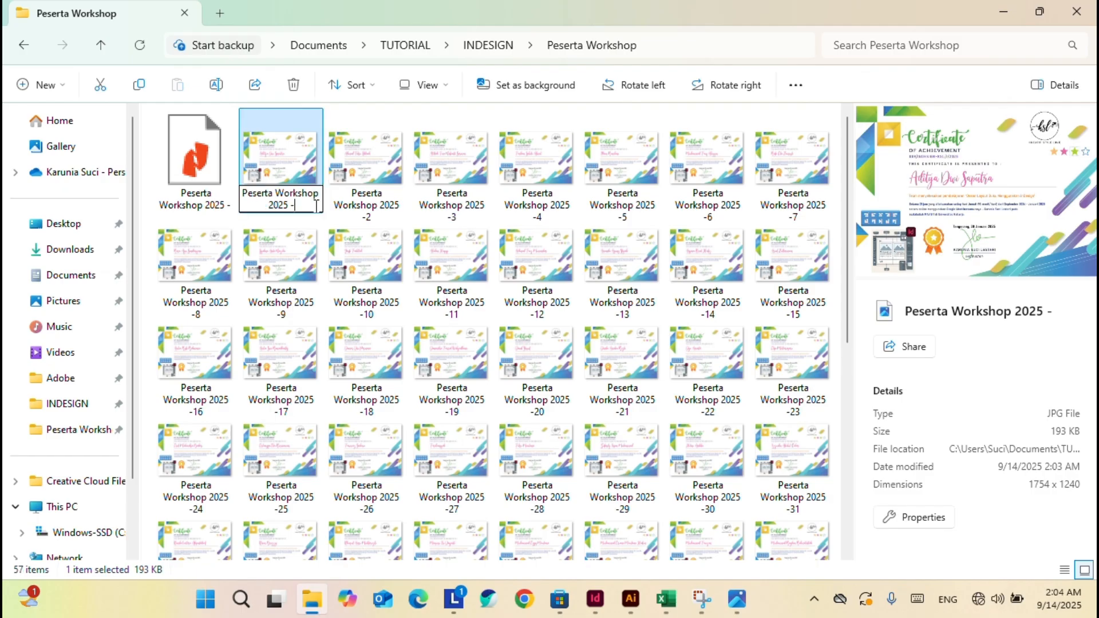
text(1)
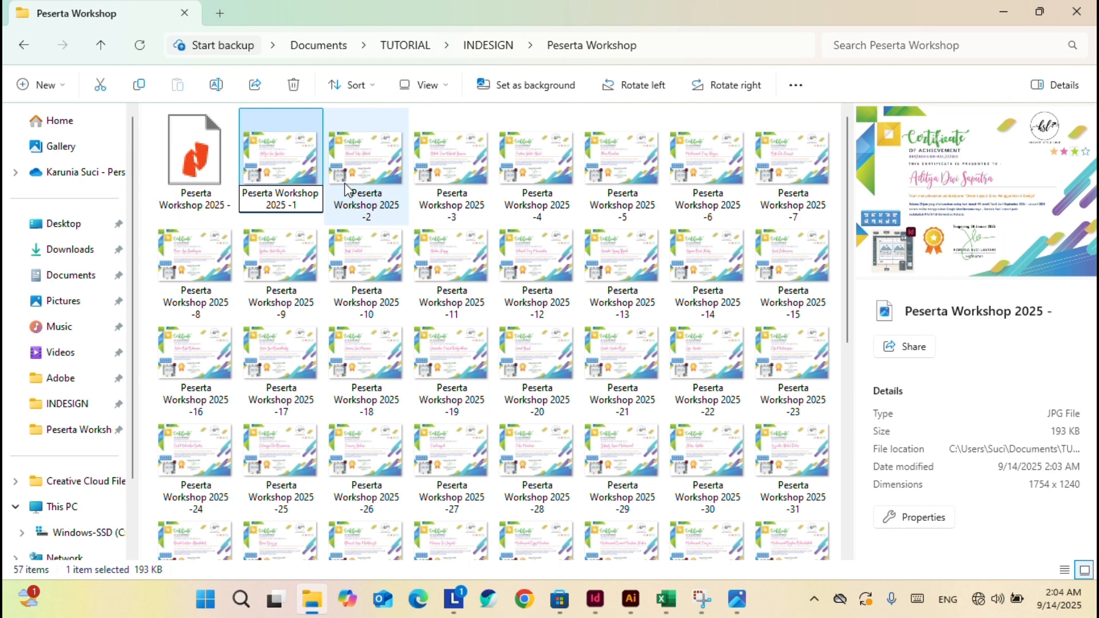
click(373, 170)
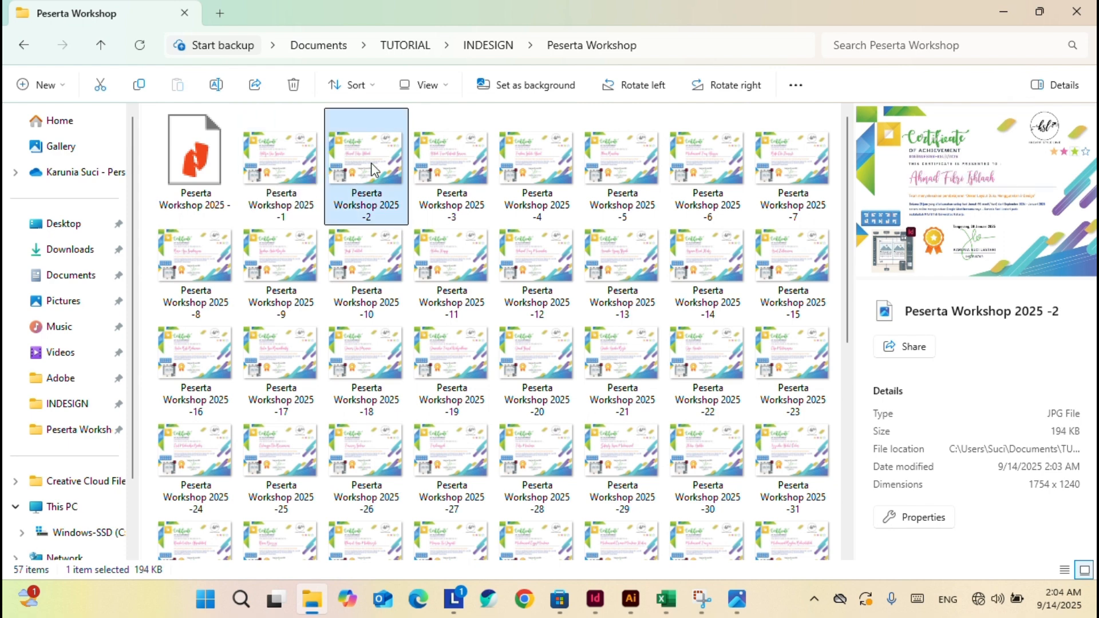
View certificate -1 and the next few images in Photos, then close it.
double_click(291, 166)
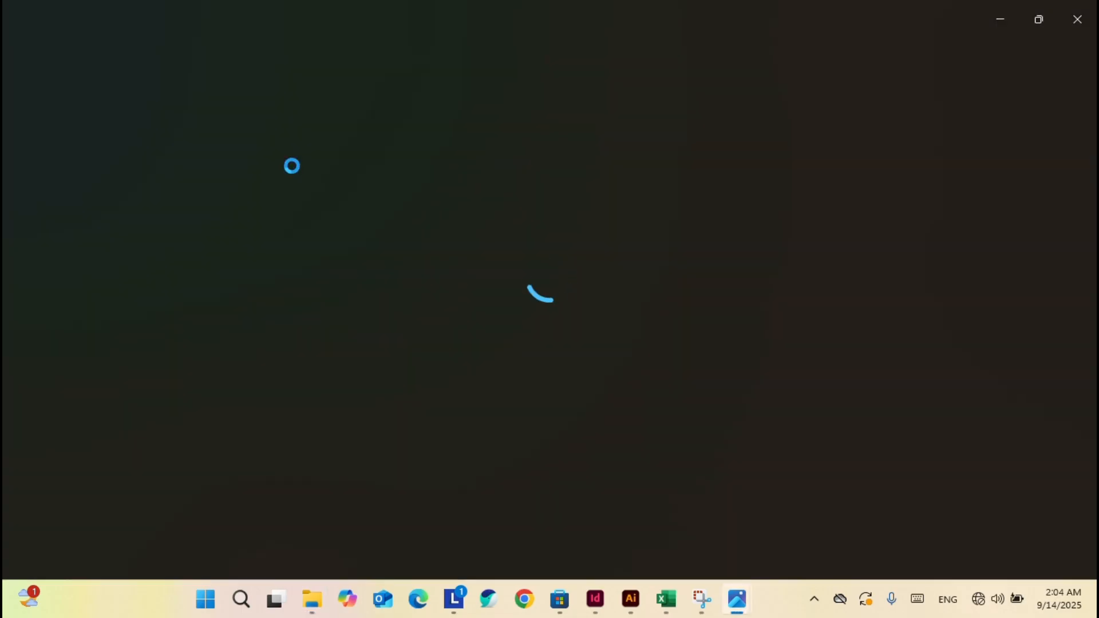
key(Right)
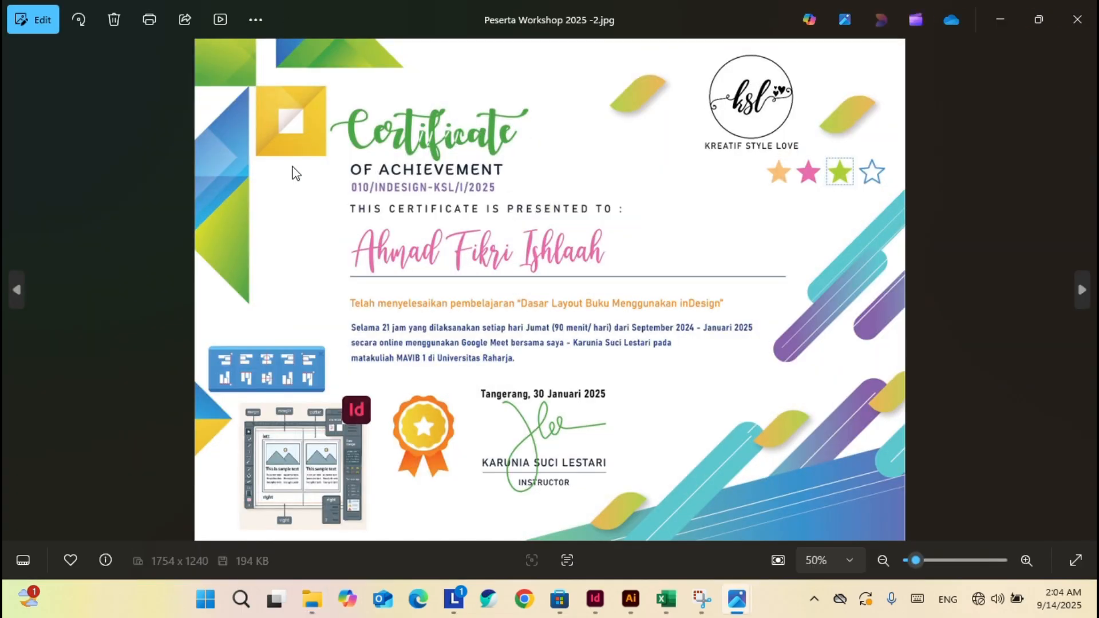
key(Right)
key(Right)
key(Right)
key(Right)
key(Right)
key(Right)
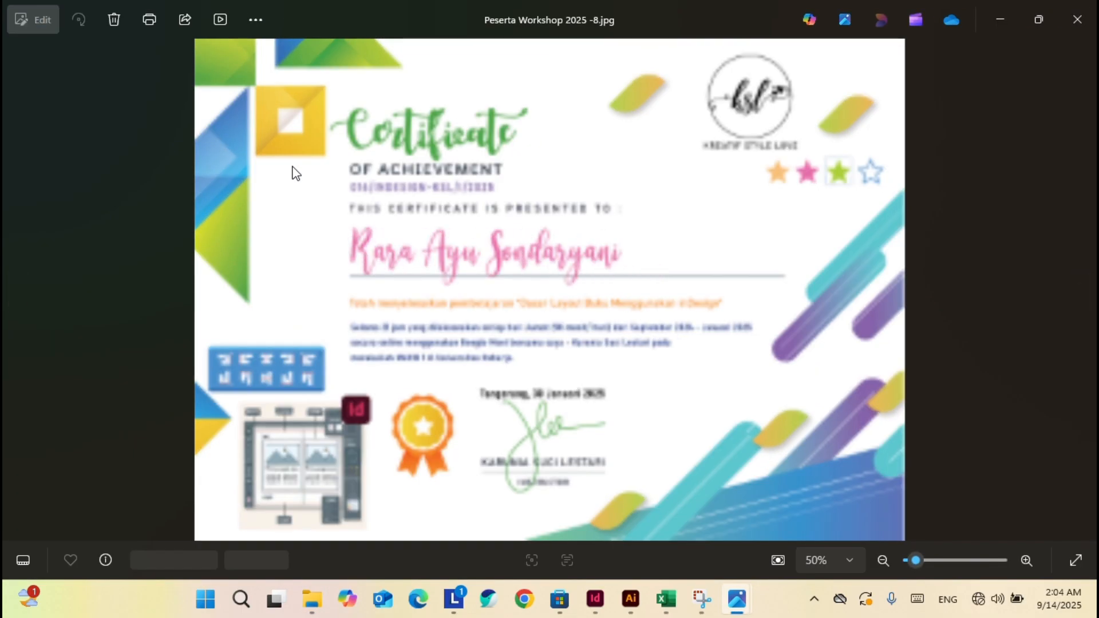
key(Right)
key(Right)
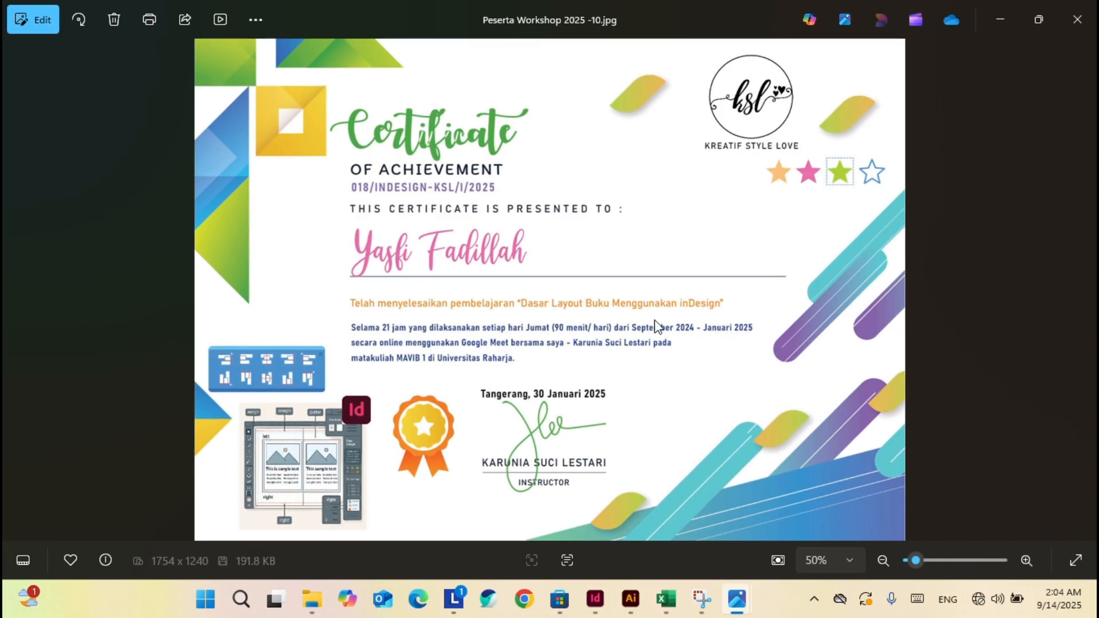
key(Left)
key(Left)
key(Left)
key(Left)
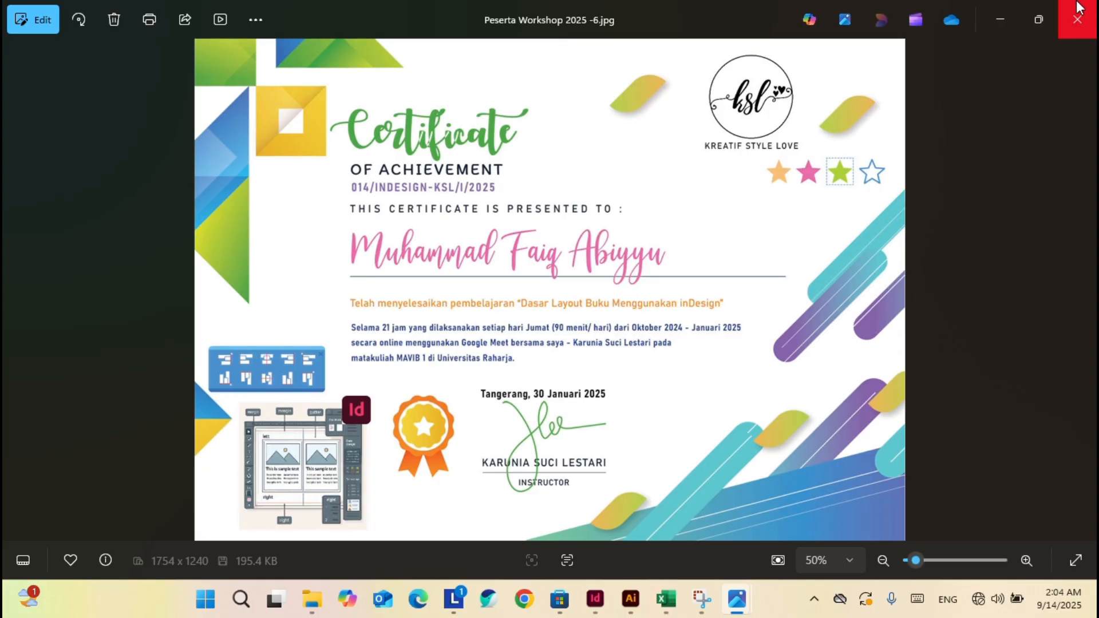
click(1077, 19)
Step through certificates -52 to -56 in Photos, then close the viewer.
scroll(482, 468, down, 5)
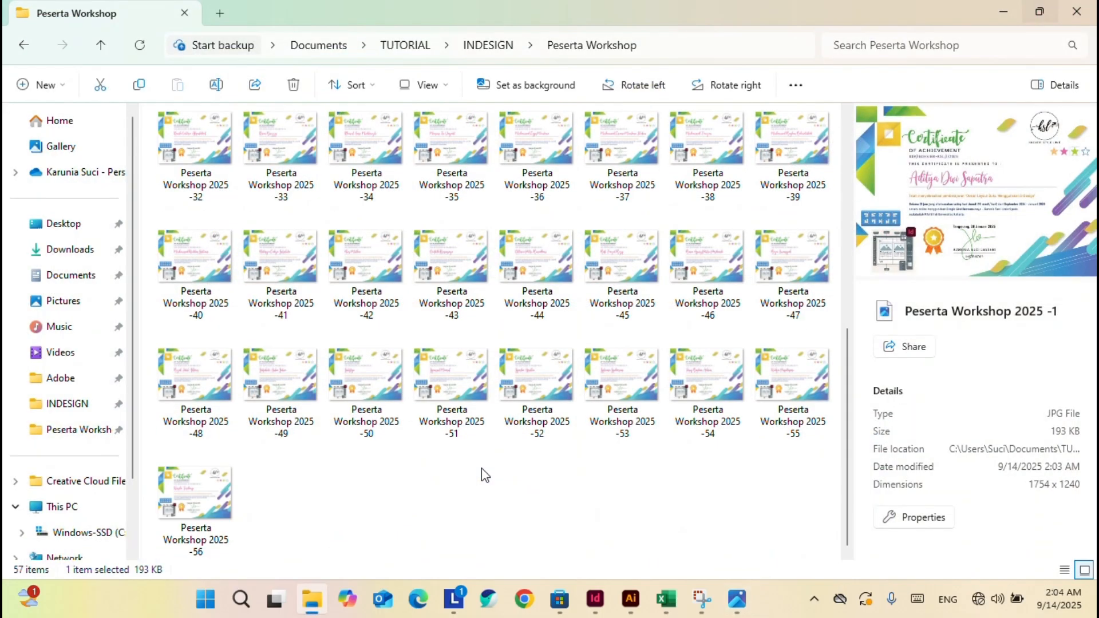
double_click(551, 383)
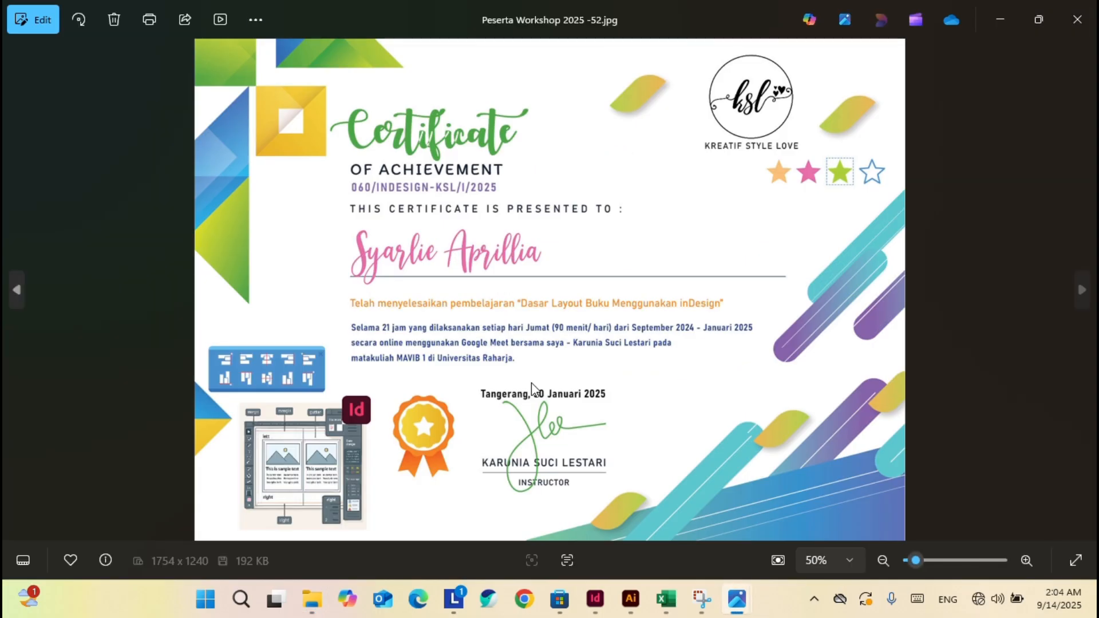
key(Right)
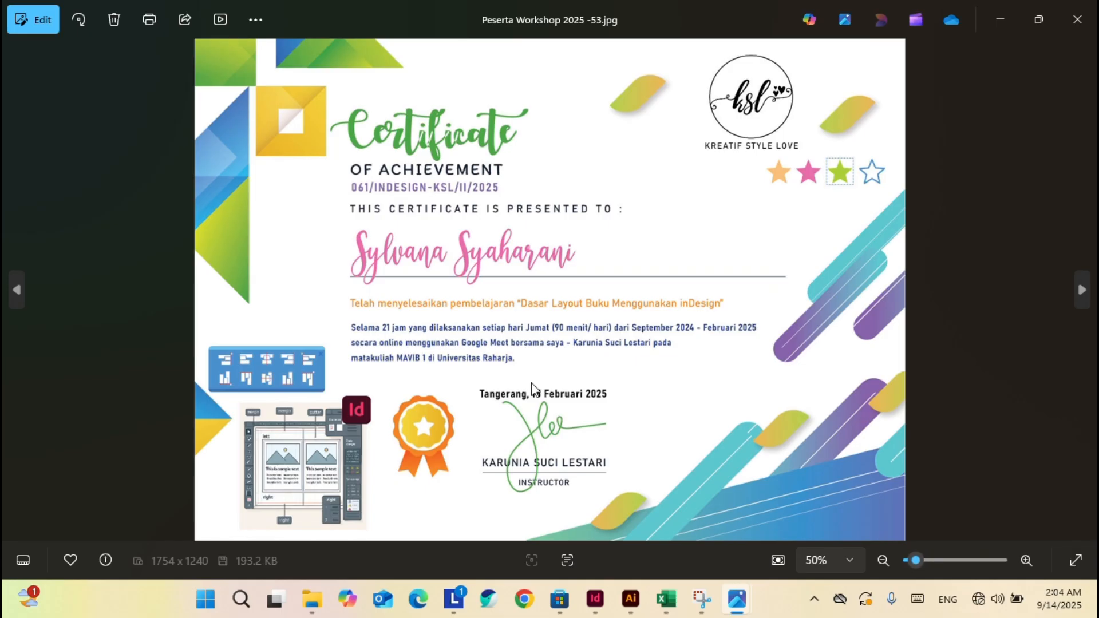
key(Left)
key(Right)
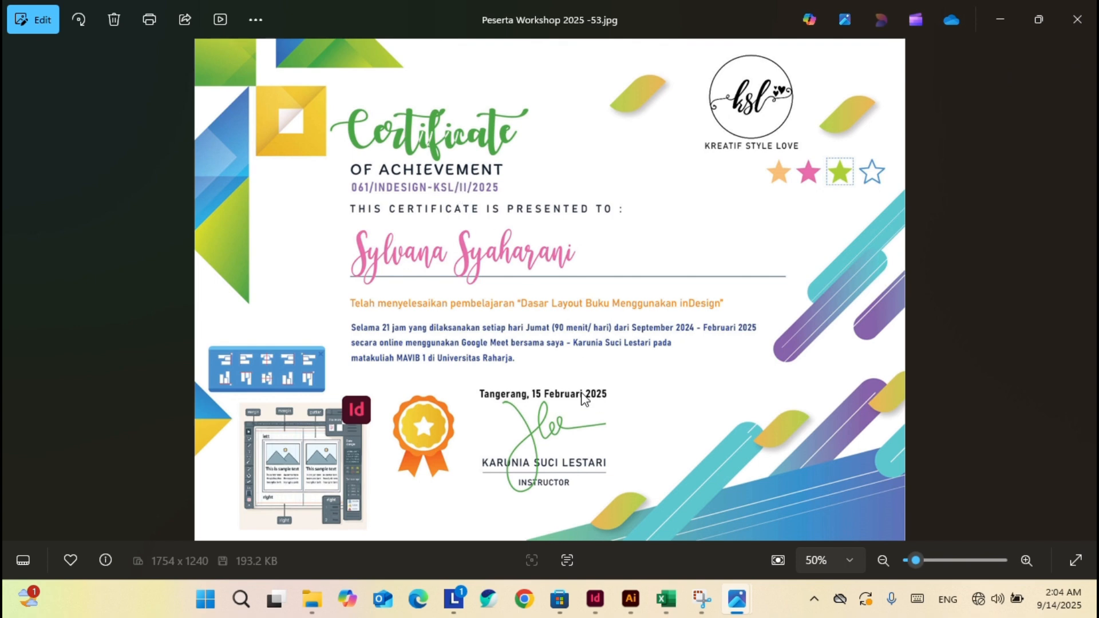
key(Right)
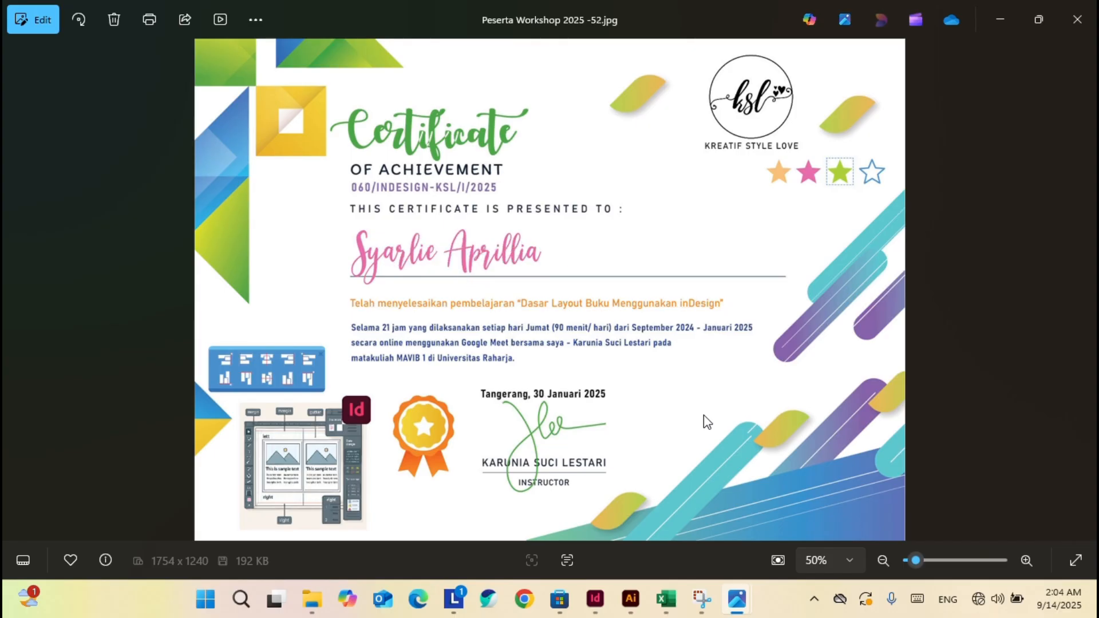
key(Left)
key(Left)
key(Right)
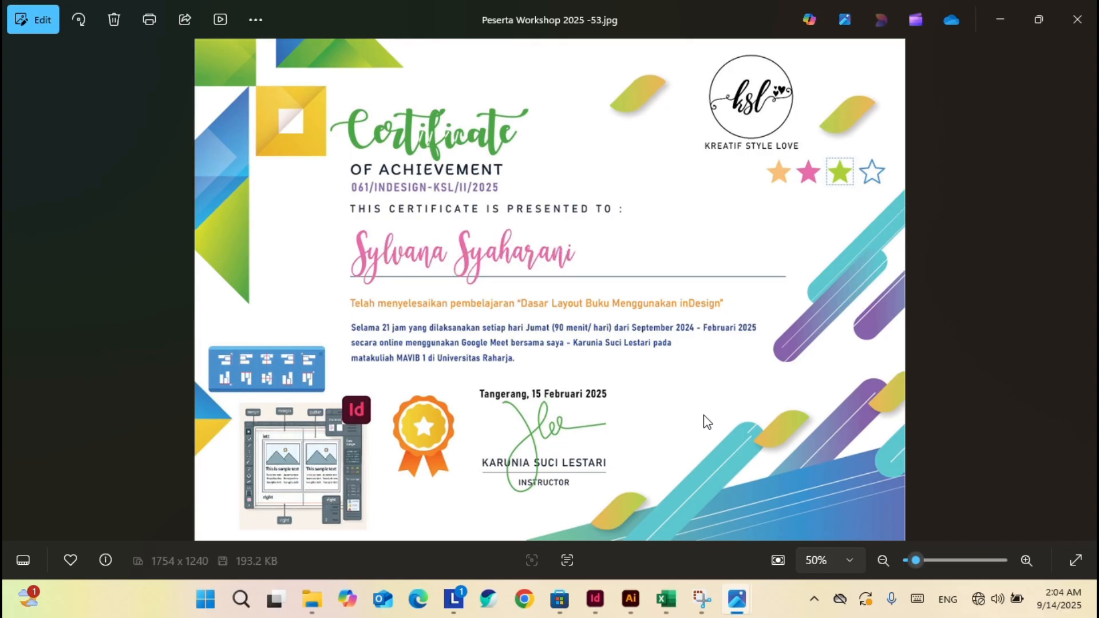
key(Left)
key(Right)
key(Right)
key(Right)
key(Right)
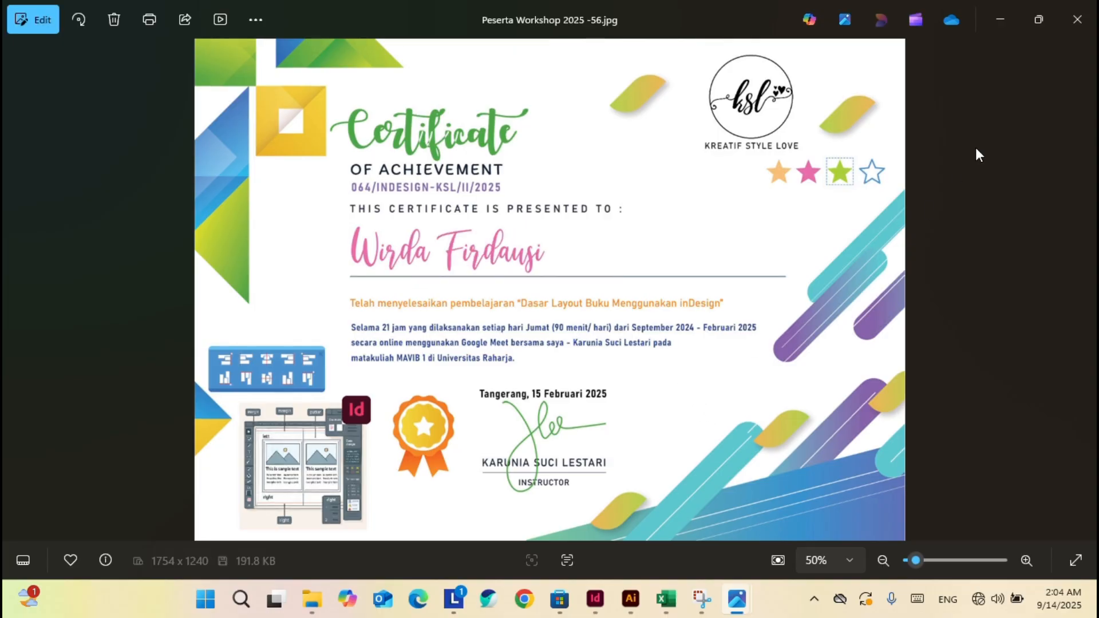
click(1077, 20)
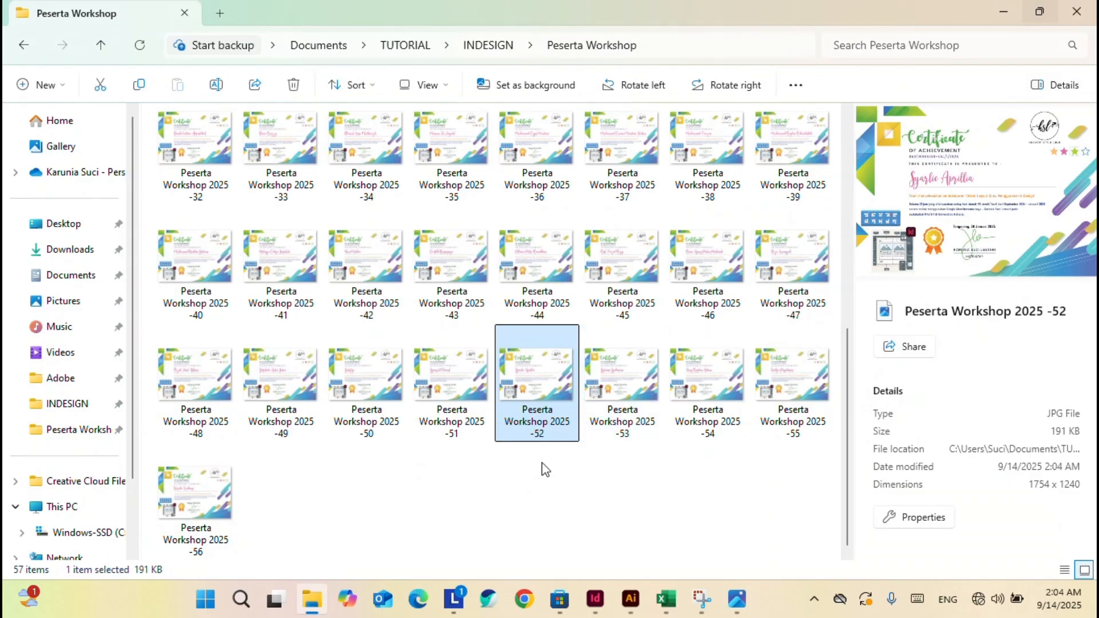
Back in Peserta Workshop, leave 'Peserta Workshop 2025 -1' with its name unchanged.
scroll(539, 466, up, 5)
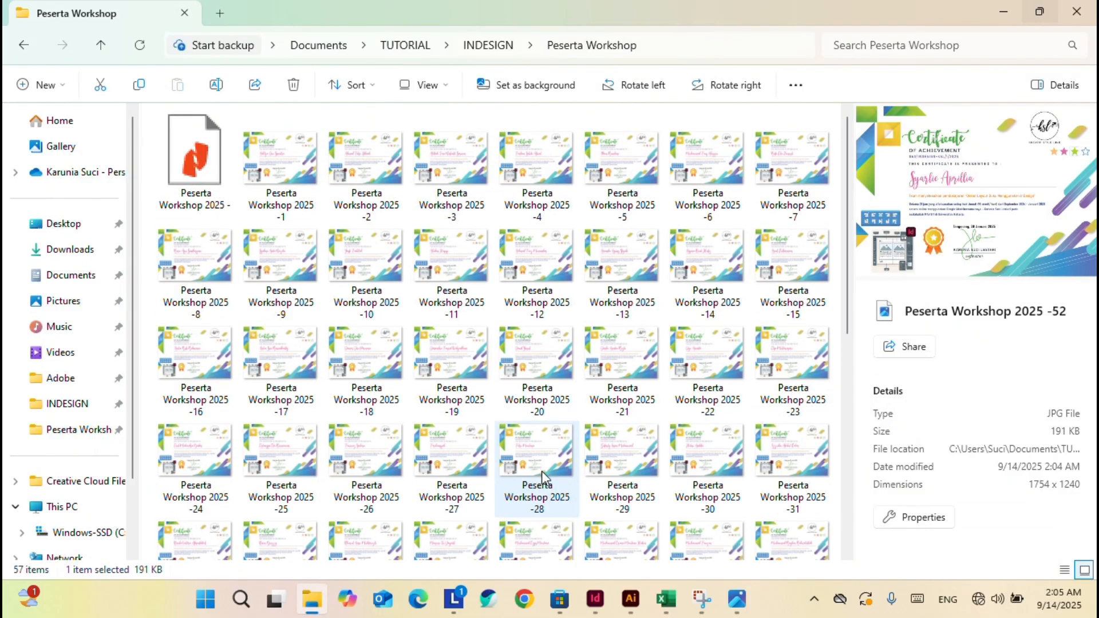
click(596, 601)
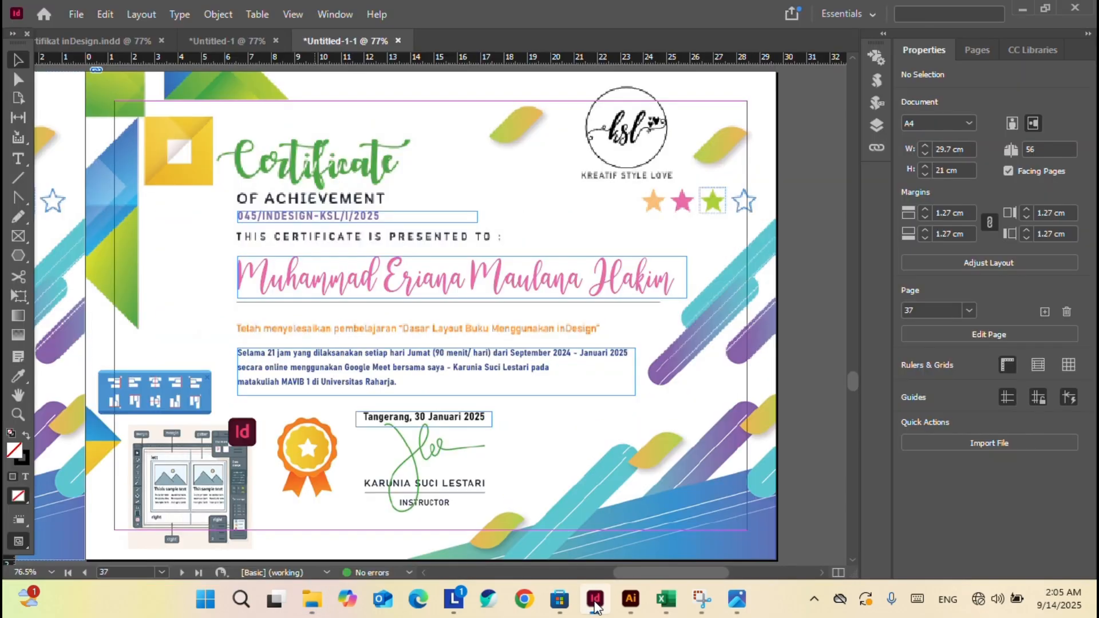
click(316, 598)
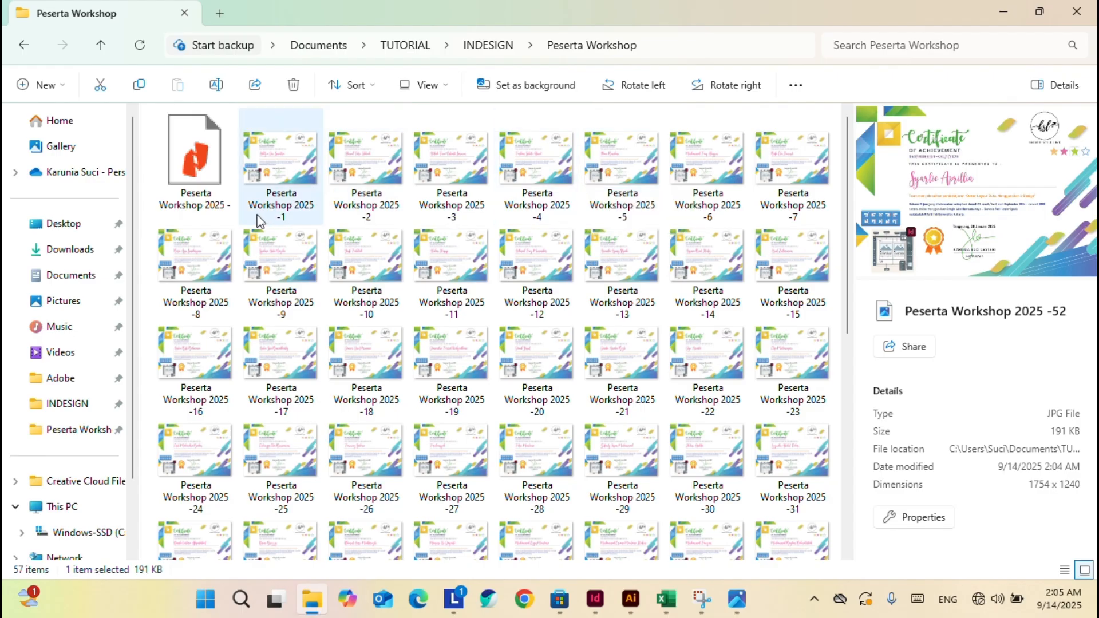
click(289, 174)
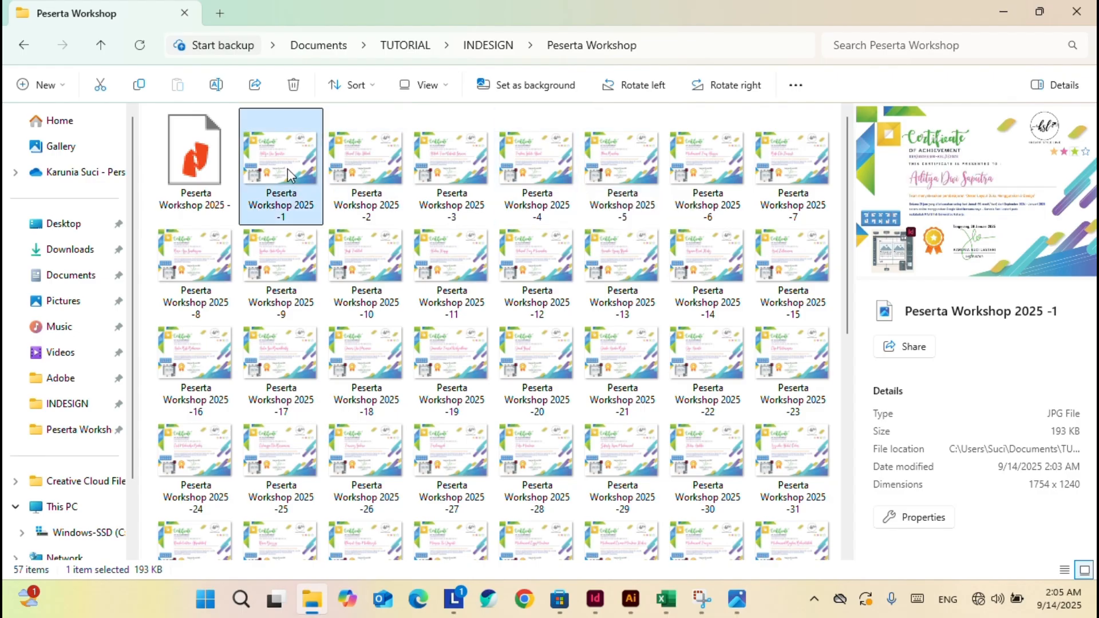
click(274, 210)
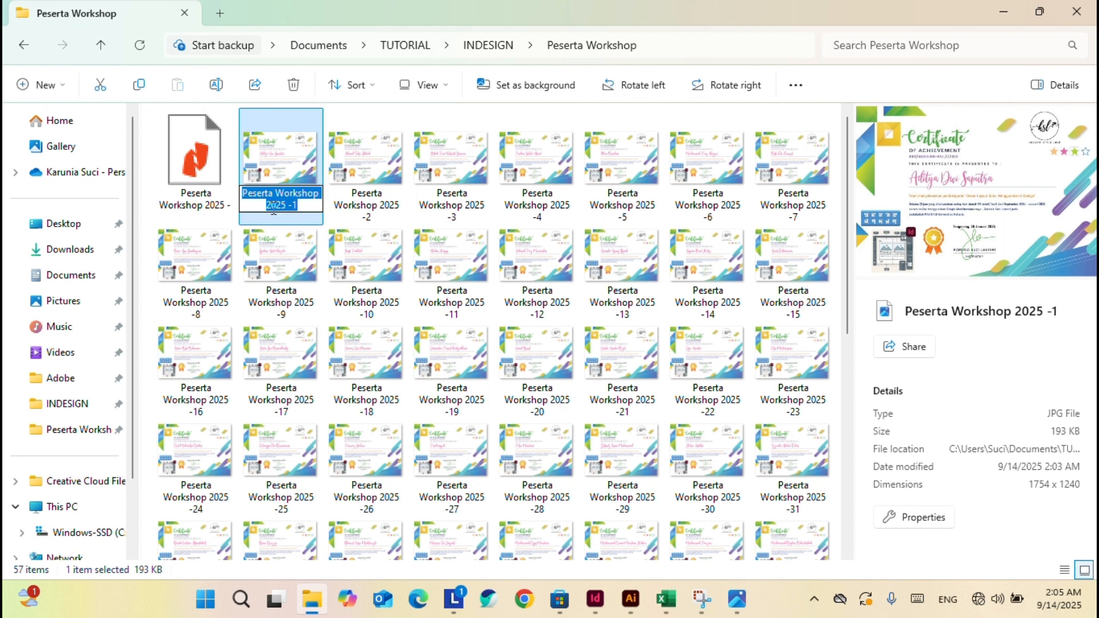
click(297, 172)
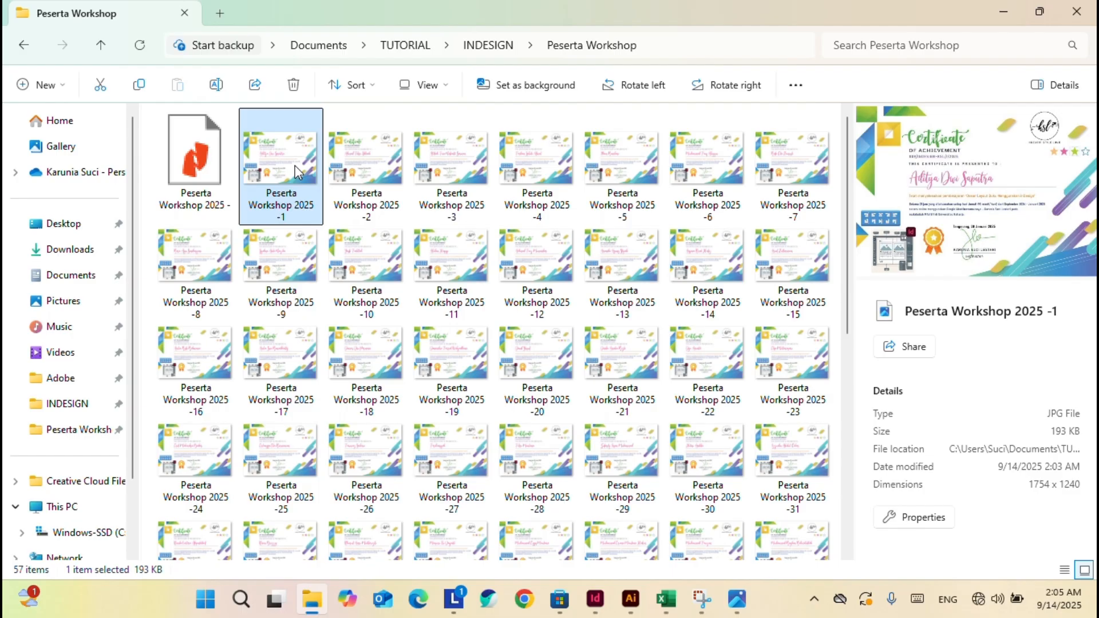
Try opening the 'Peserta Workshop 2025 -' PDF, dismiss Nitro's error, then delete it.
click(191, 171)
double_click(179, 159)
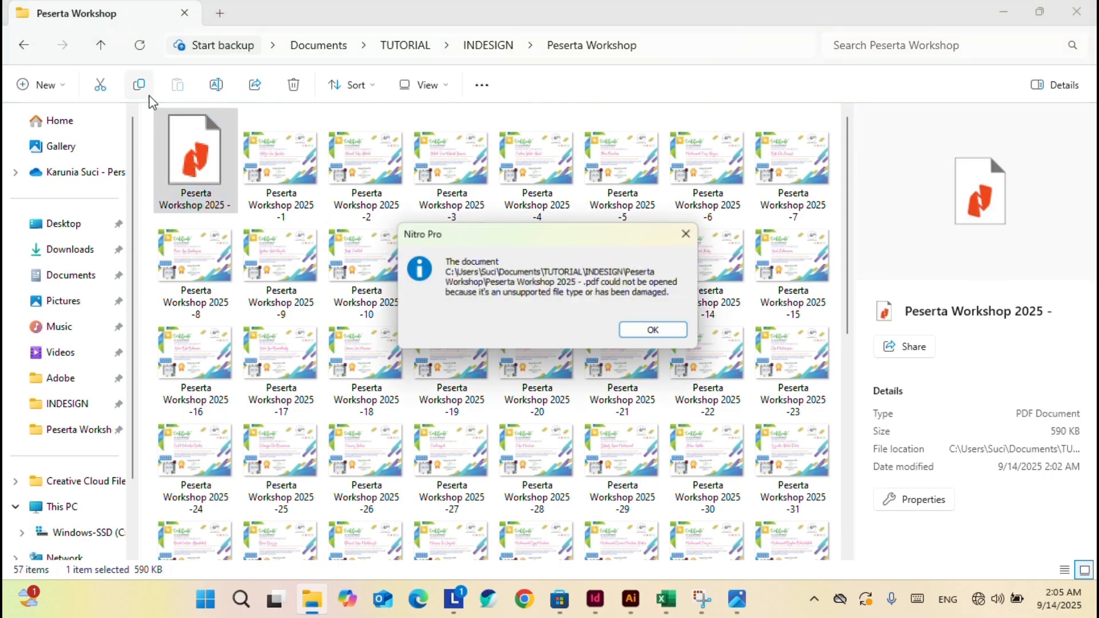
click(659, 333)
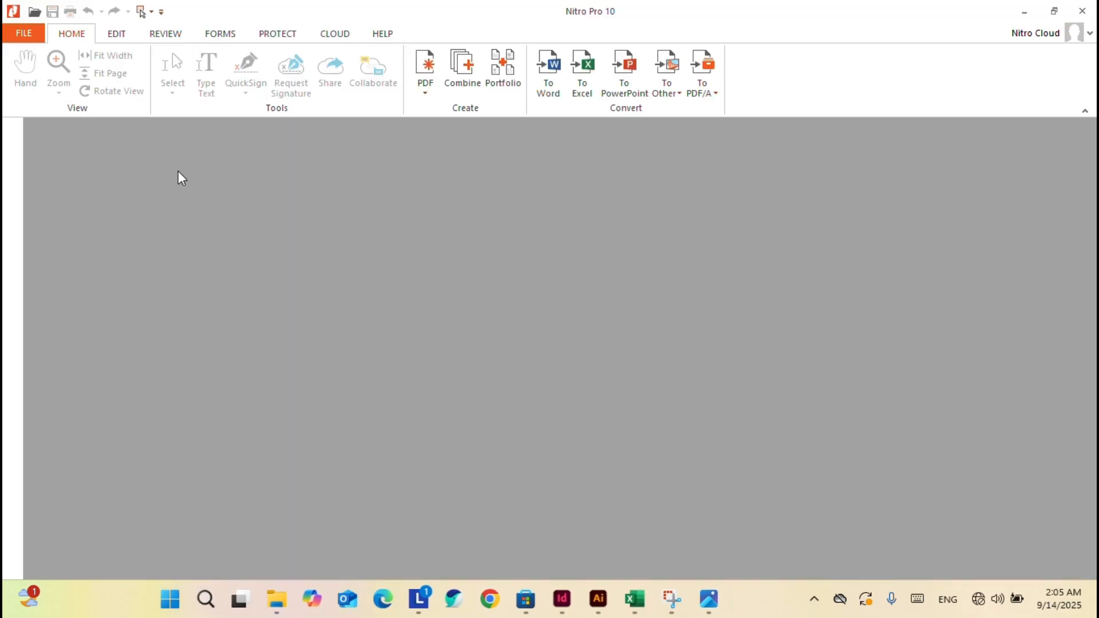
click(1082, 10)
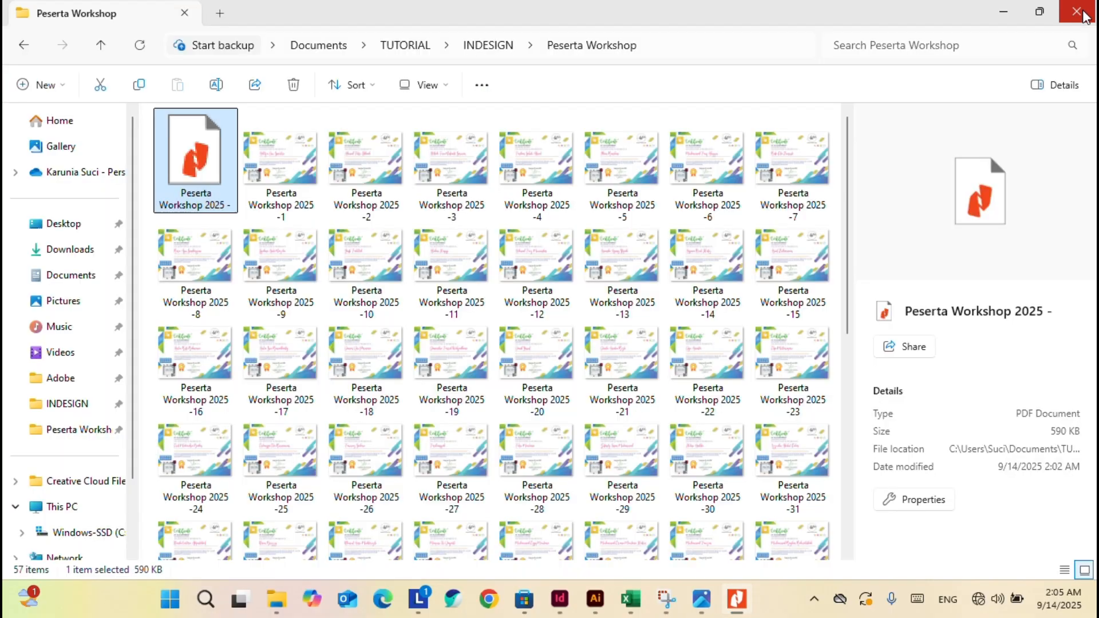
key(Delete)
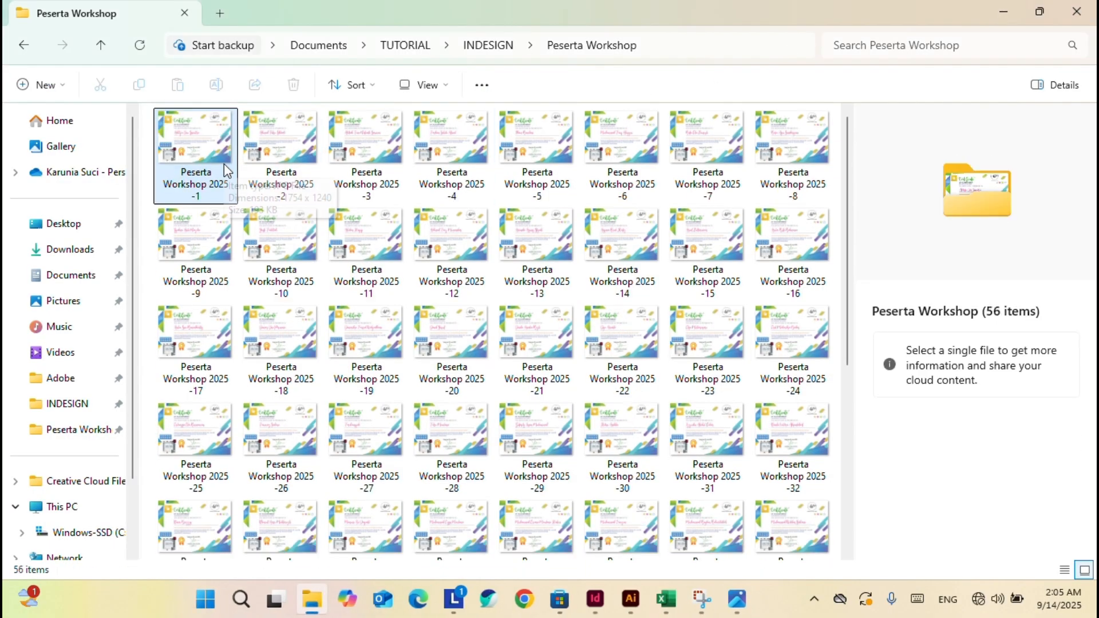
Export the InDesign document as an Adobe PDF (Print) file named 'serti'.
click(596, 598)
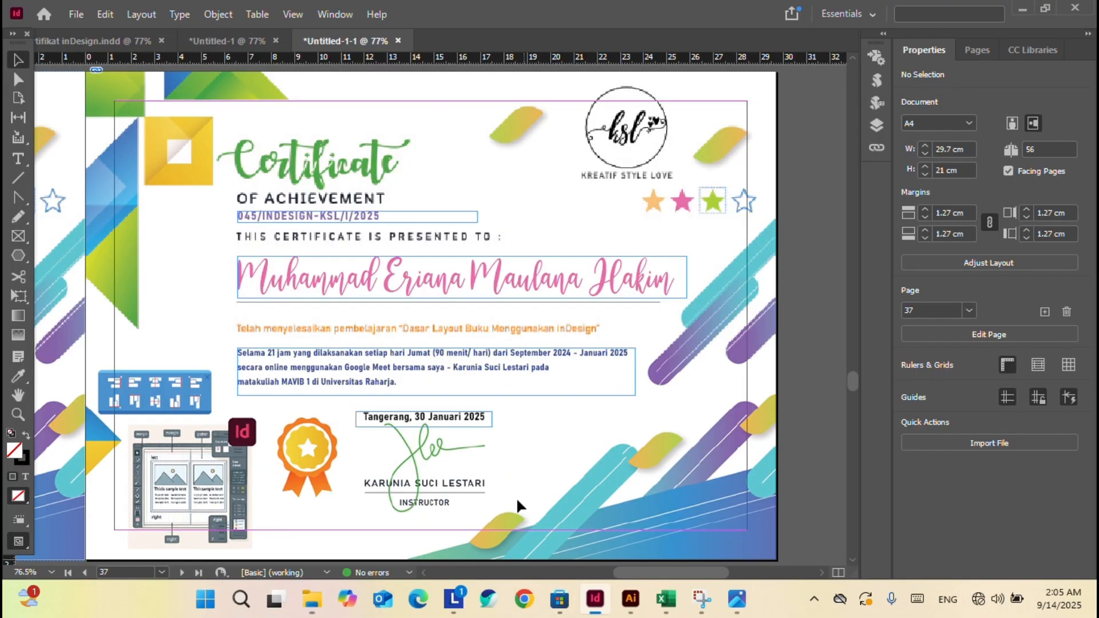
click(76, 16)
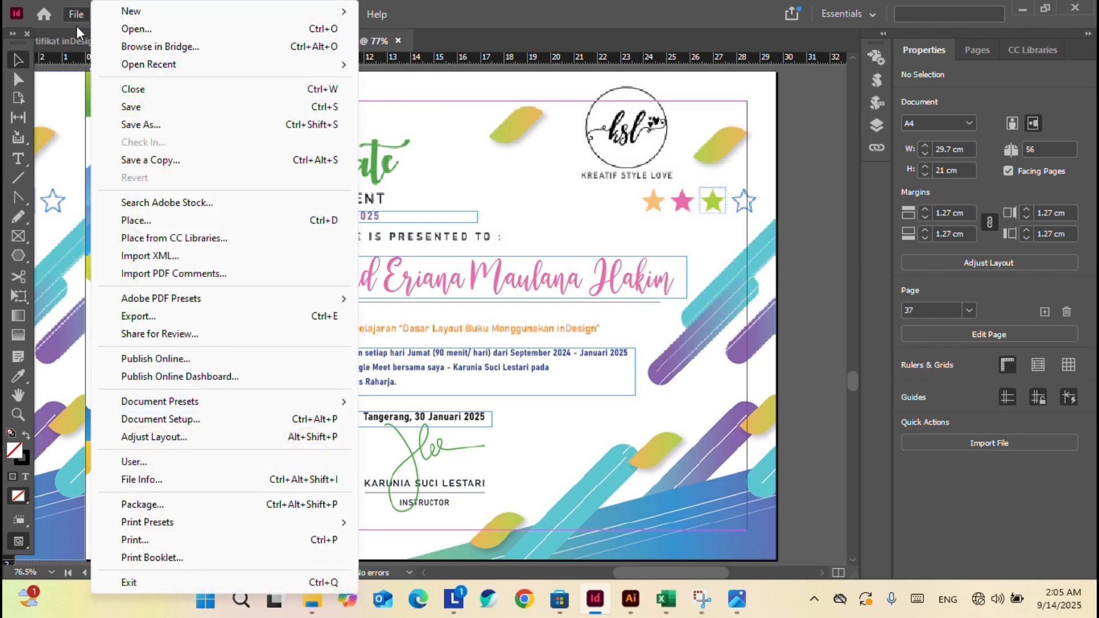
click(180, 316)
click(486, 377)
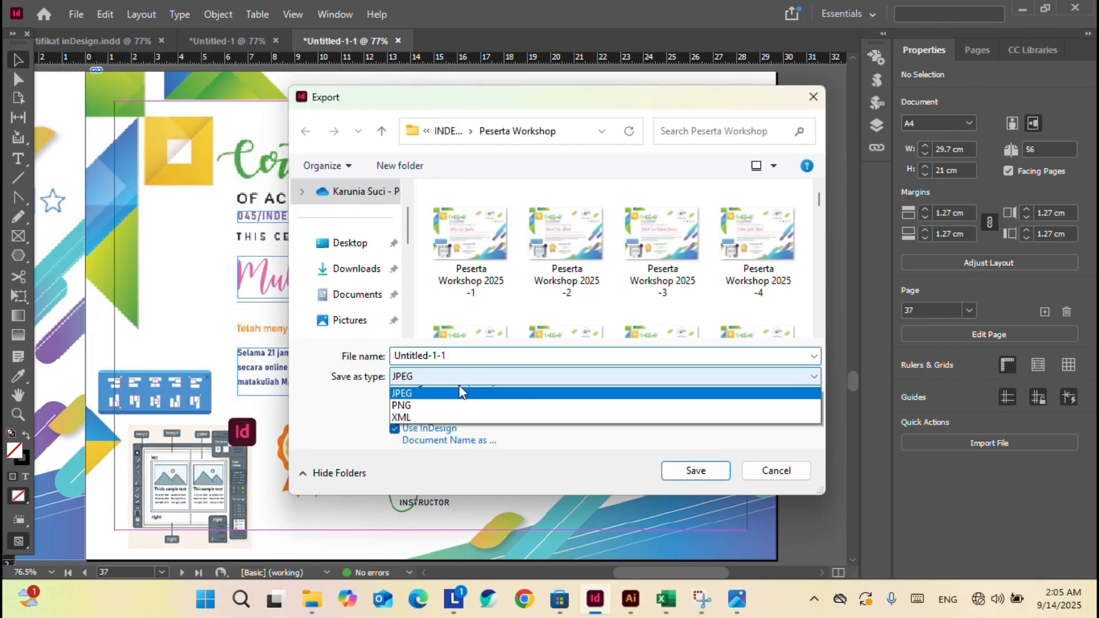
click(439, 417)
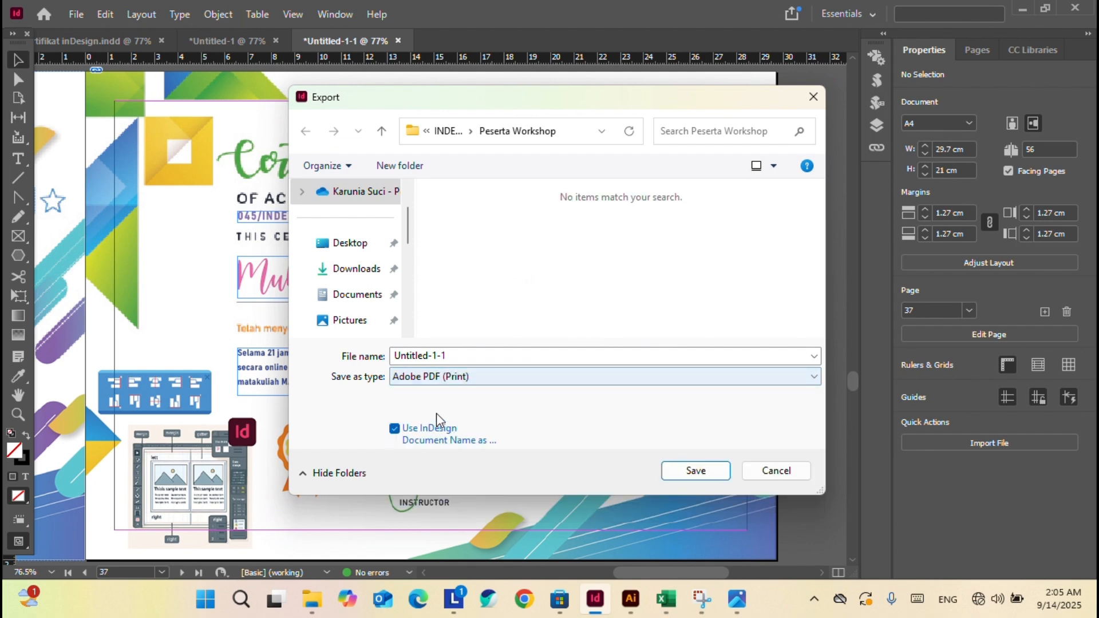
click(524, 356)
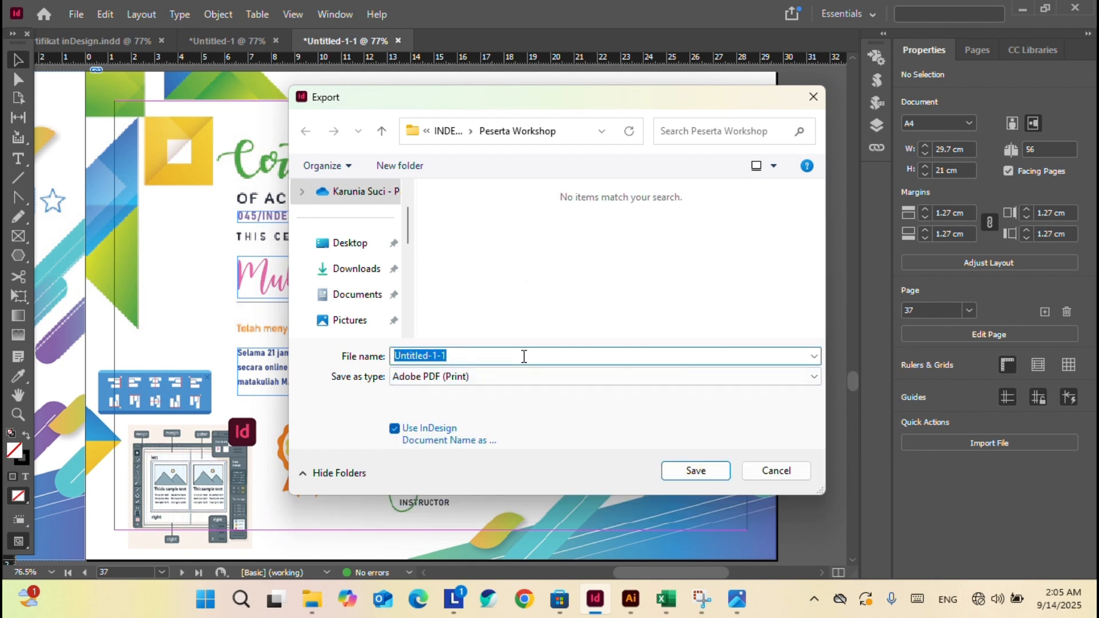
text(serti)
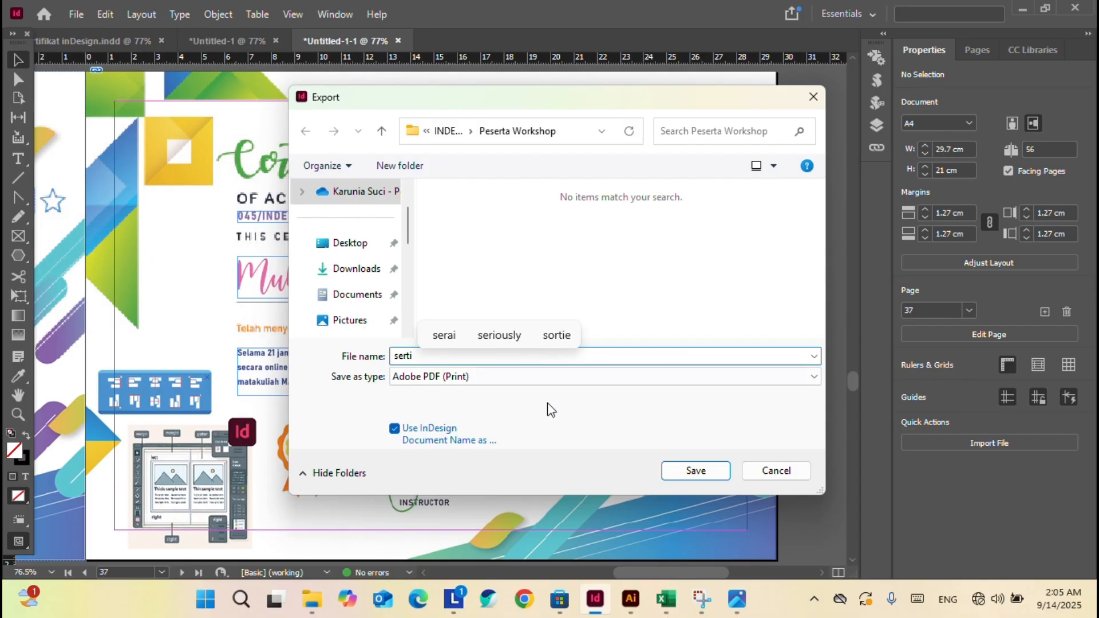
click(696, 473)
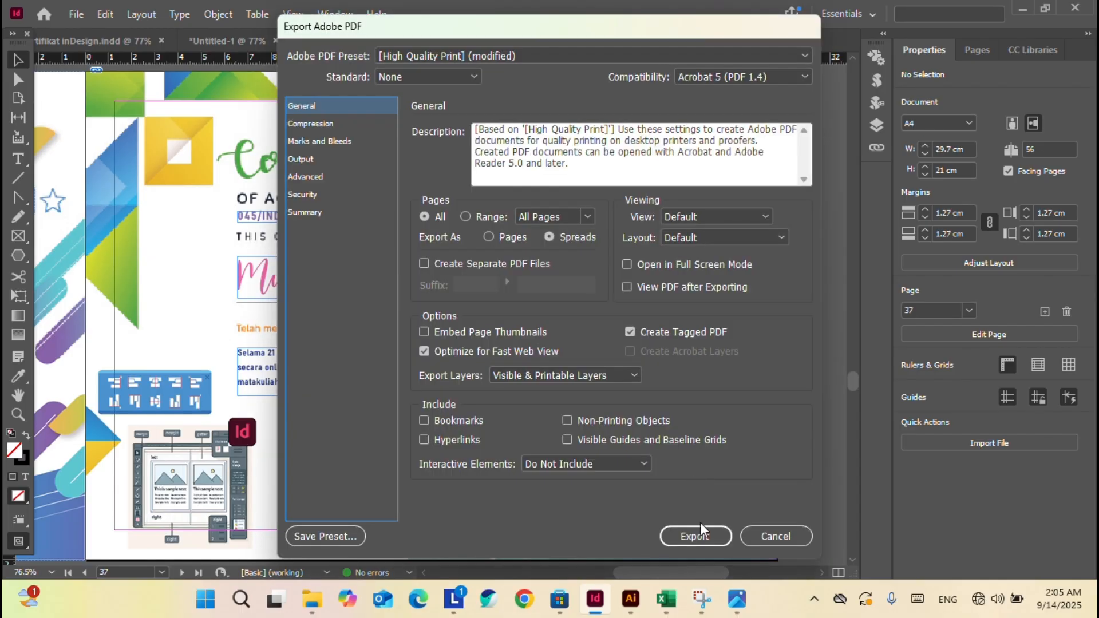
click(702, 531)
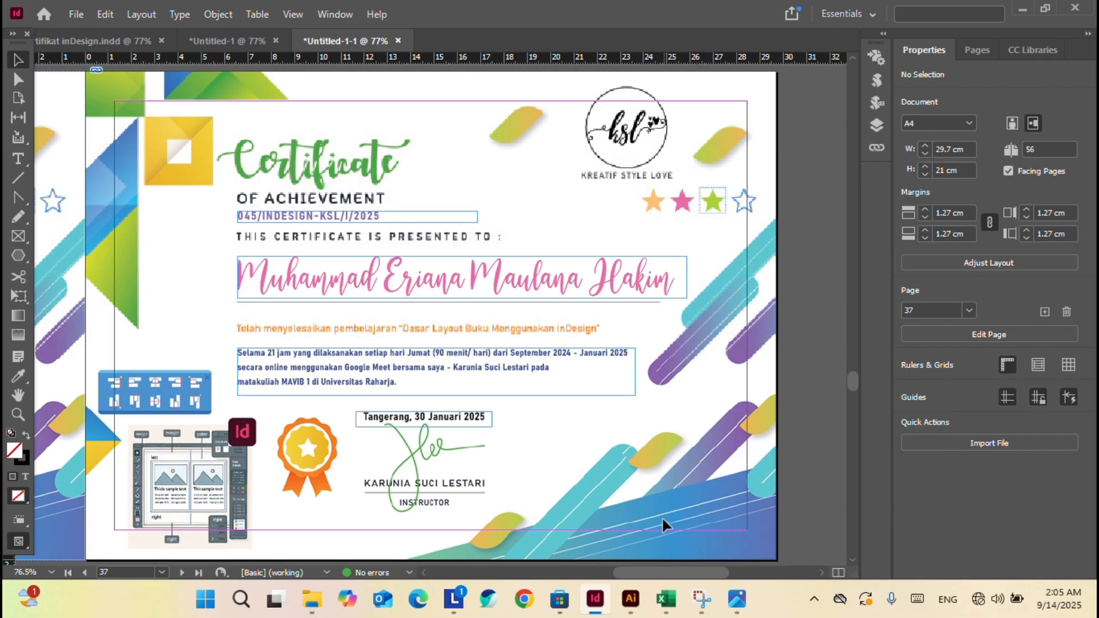
Open the new serti PDF from the Peserta Workshop folder.
mouse_move(312, 599)
click(312, 515)
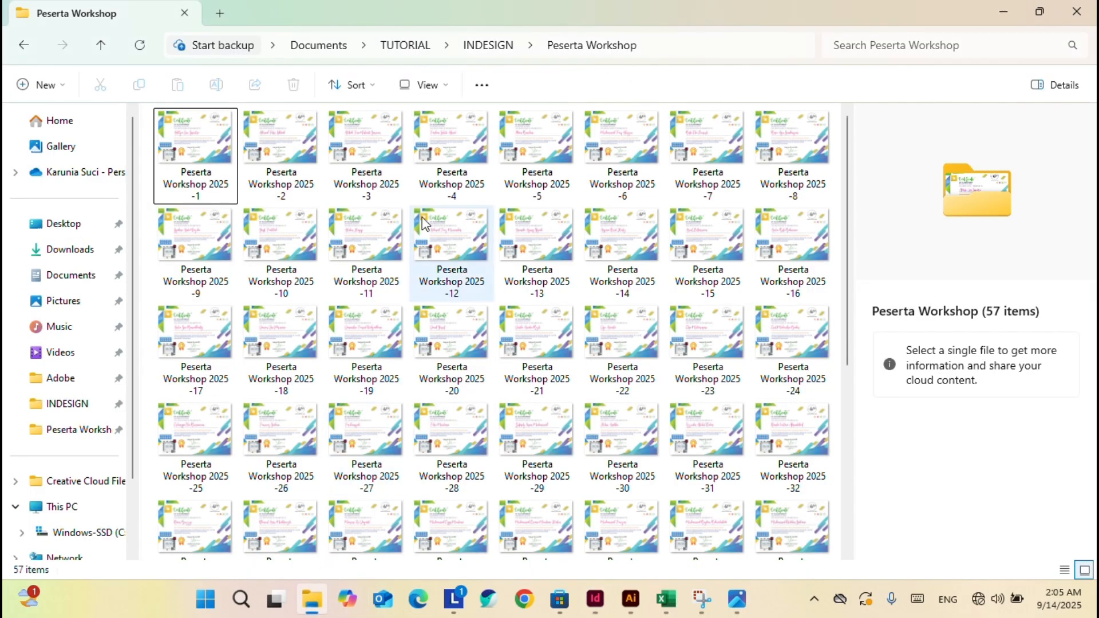
scroll(452, 282, down, 1)
click(195, 520)
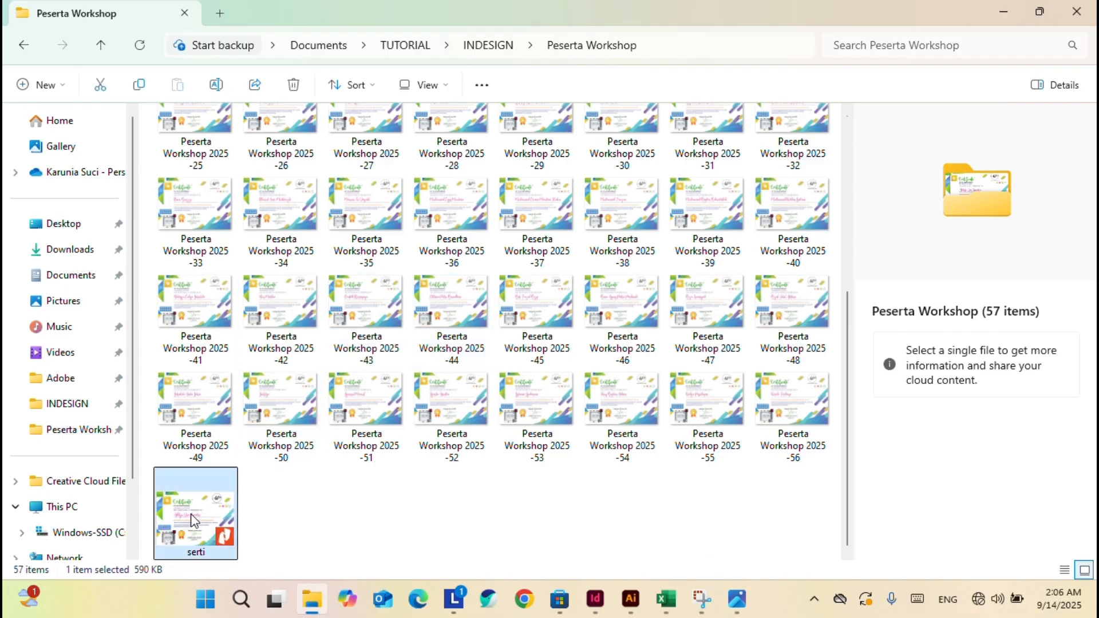
double_click(194, 520)
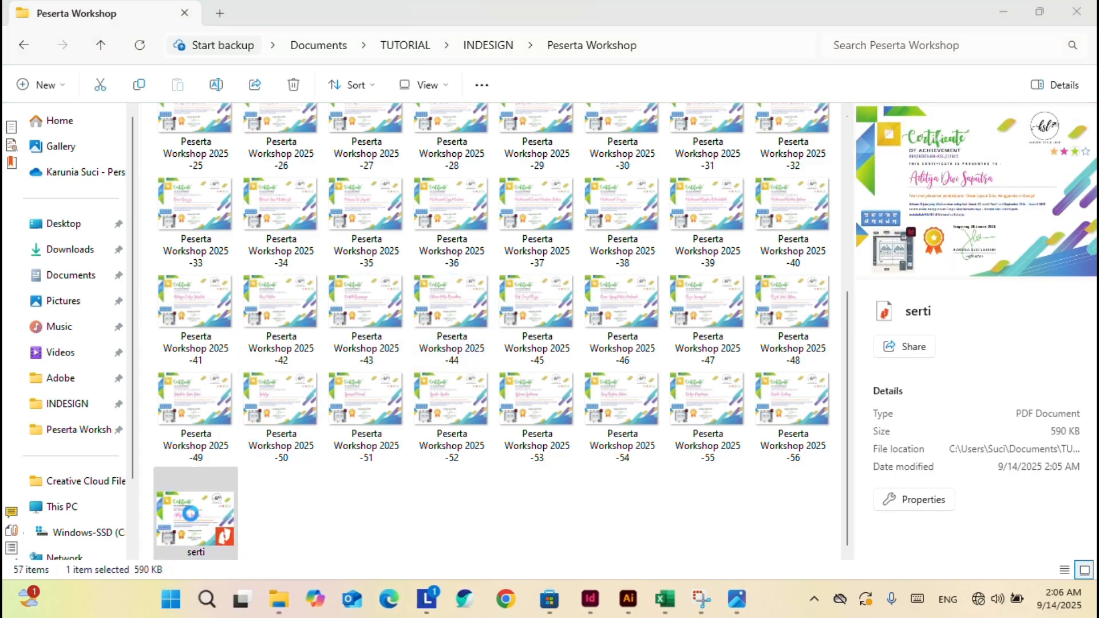